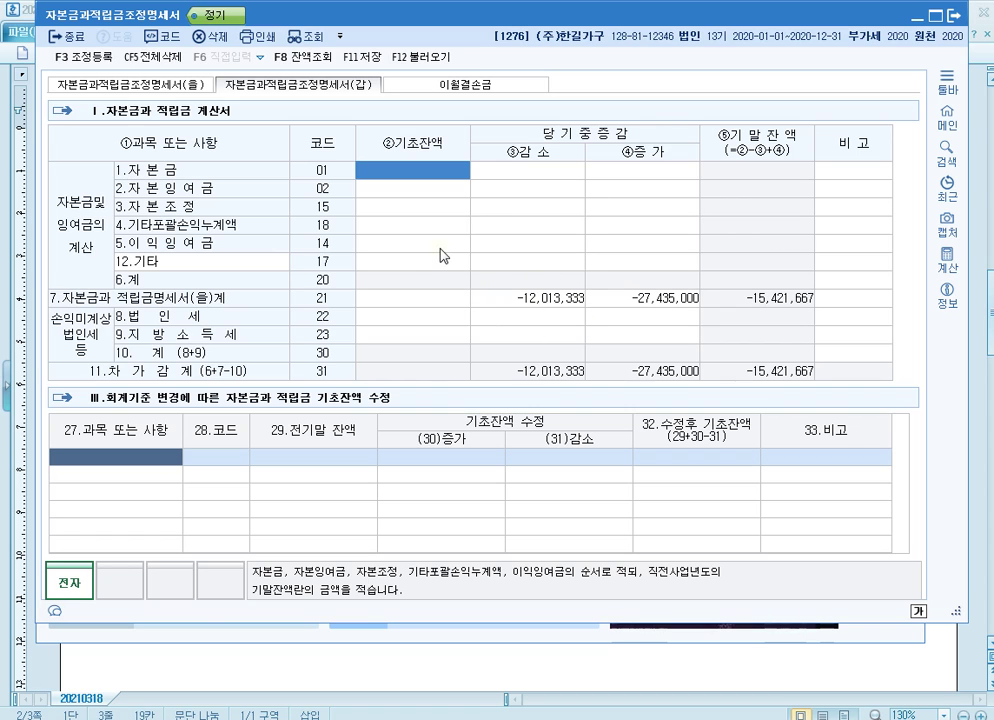
Examine the column layout of the 이월결손금 statement, including the deduction and balance columns
left_click(481, 93)
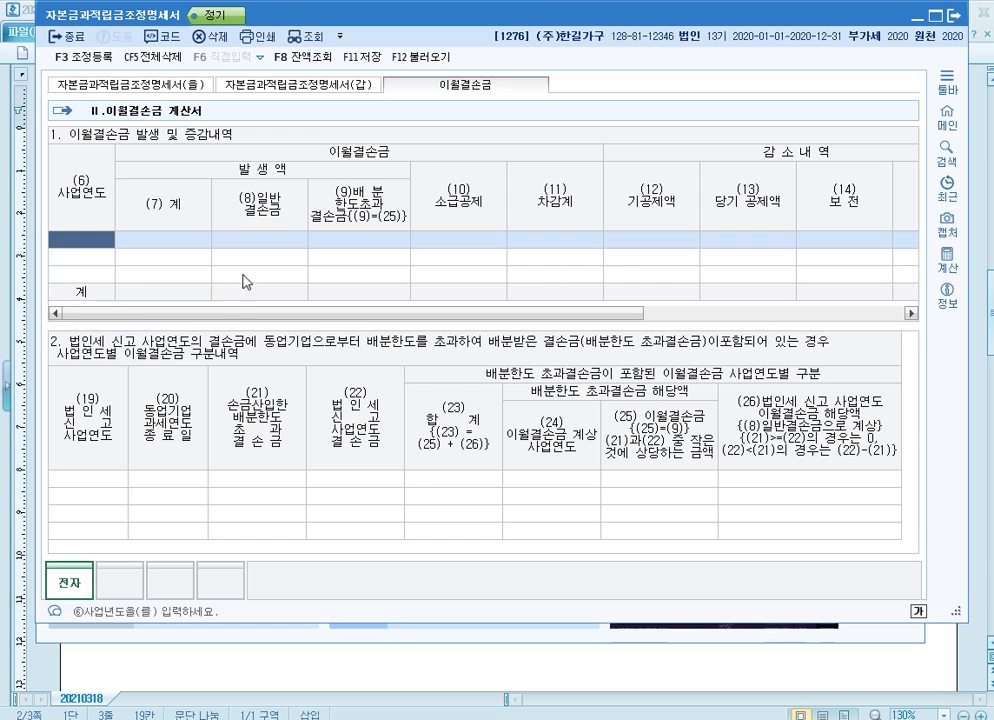
left_click_drag(342, 314, 610, 318)
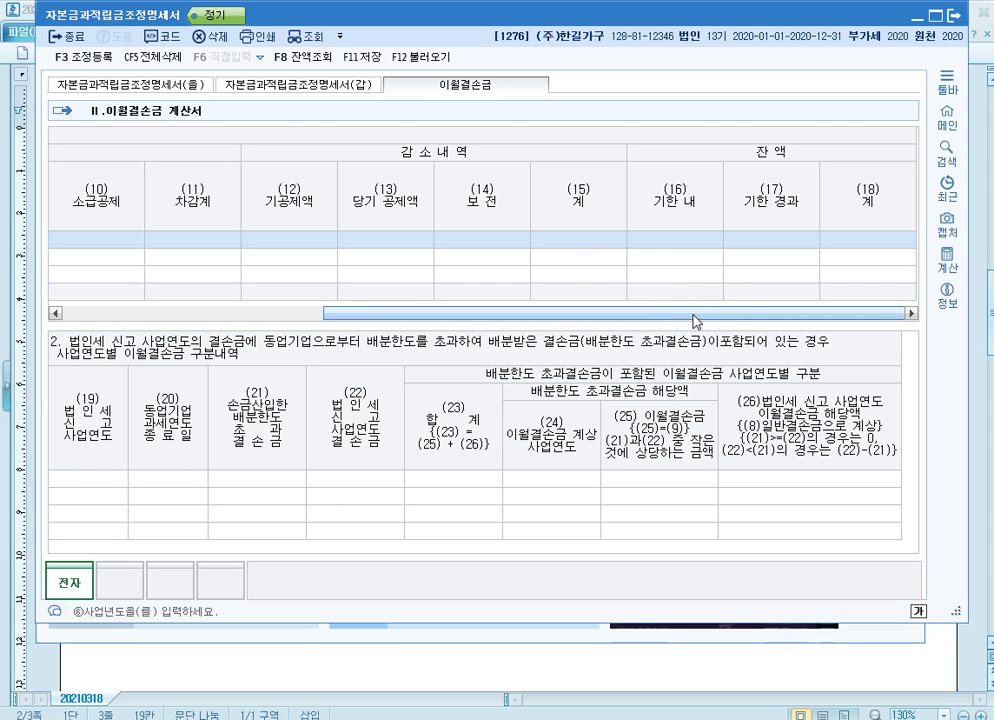
left_click_drag(694, 315, 388, 316)
Delete all existing entries from the 자본금과적립금조정명세서(을) form
left_click(160, 85)
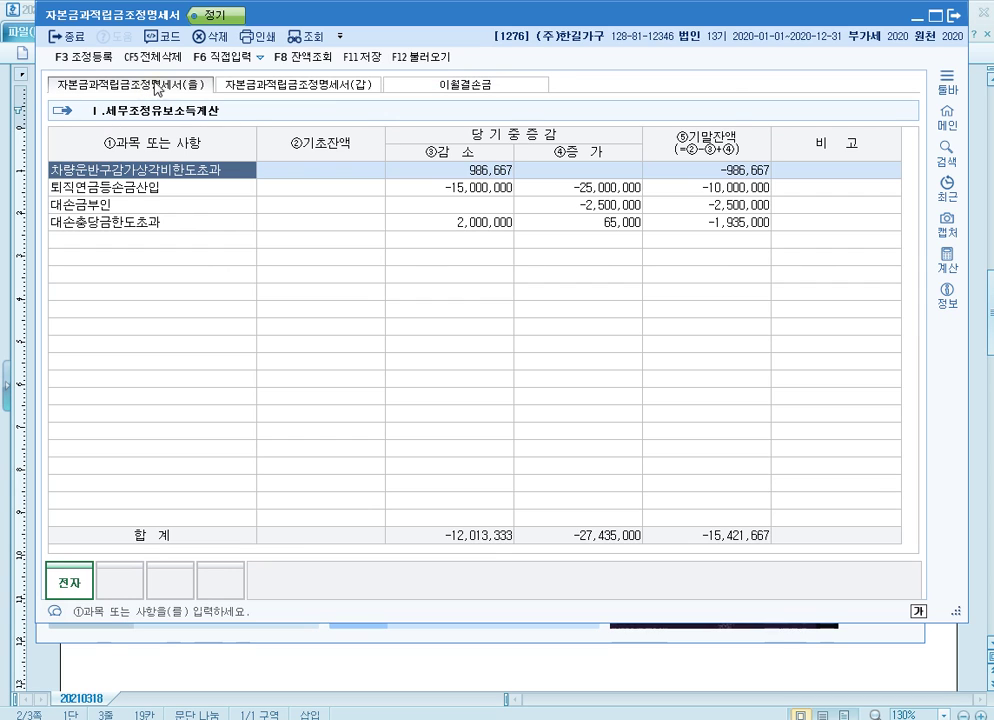
left_click(160, 60)
left_click(552, 353)
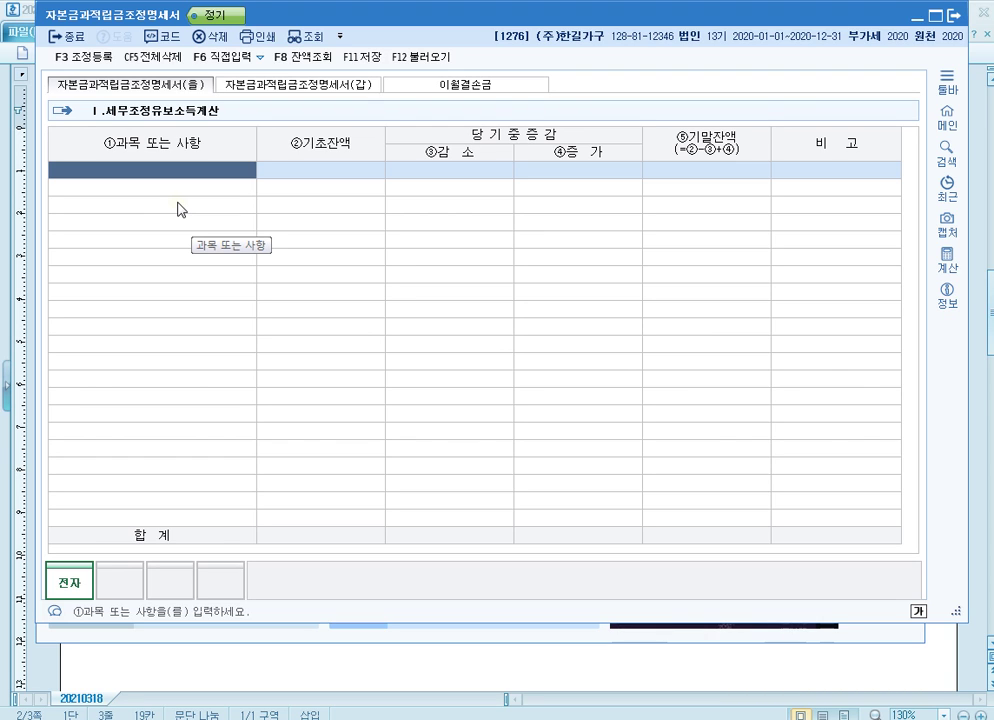
type("건물")
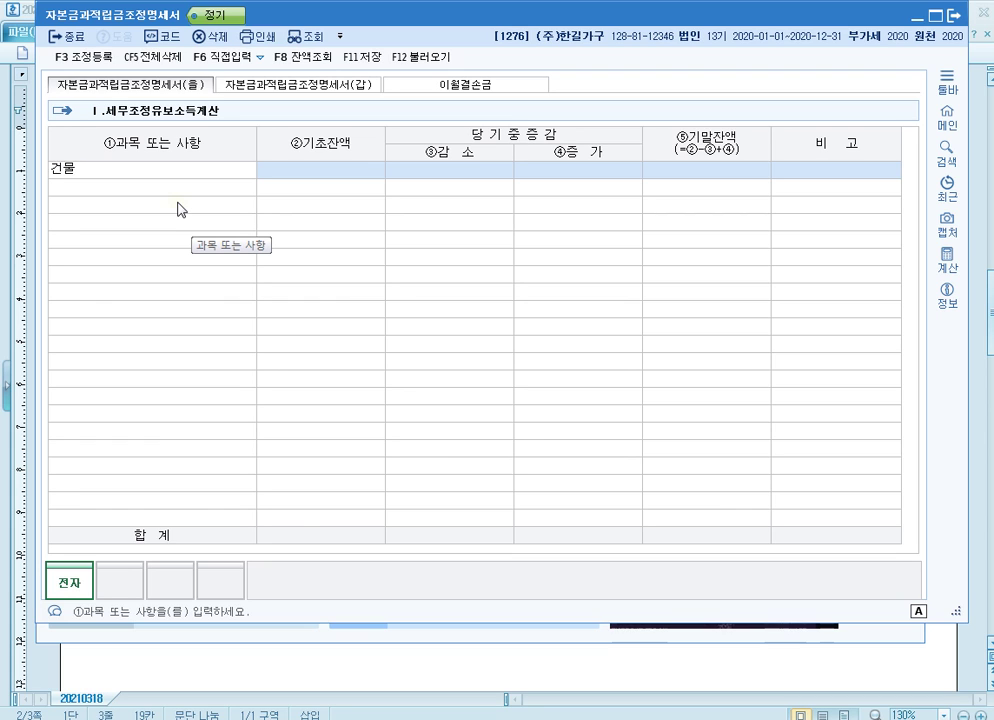
type("감")
key("Return")
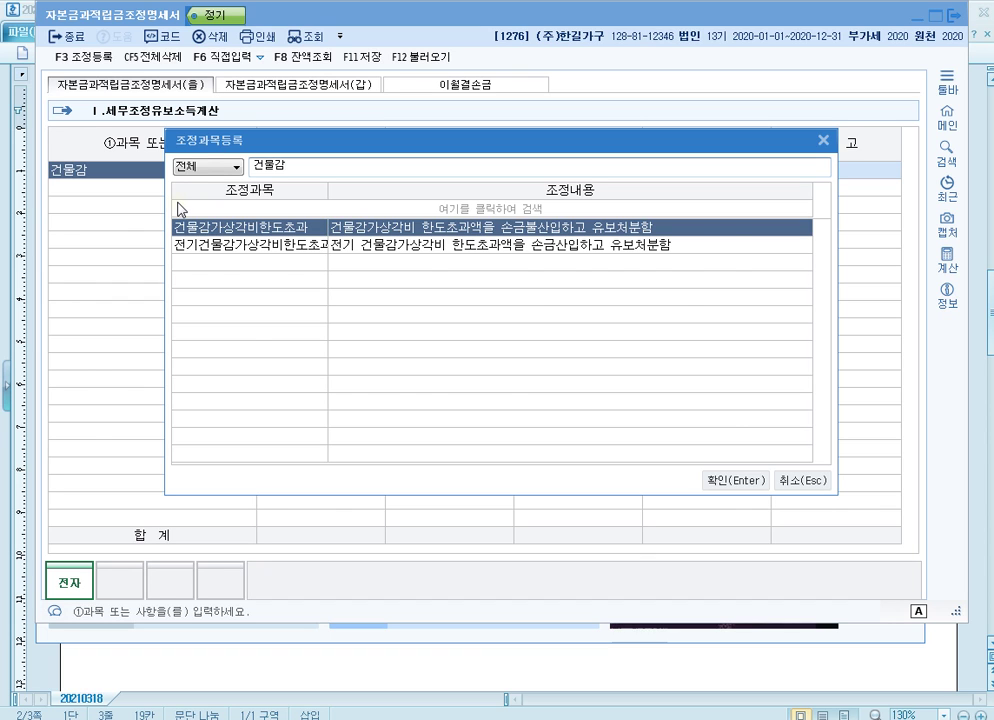
key("BackSpace")
key("BackSpace")
key("BackSpace")
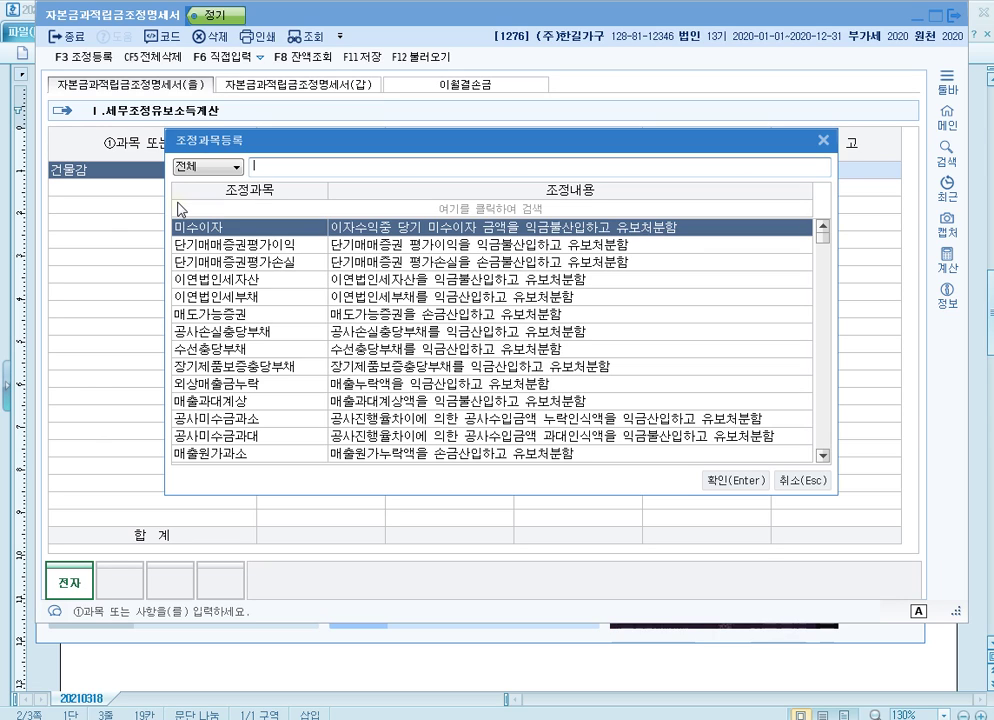
key("Escape")
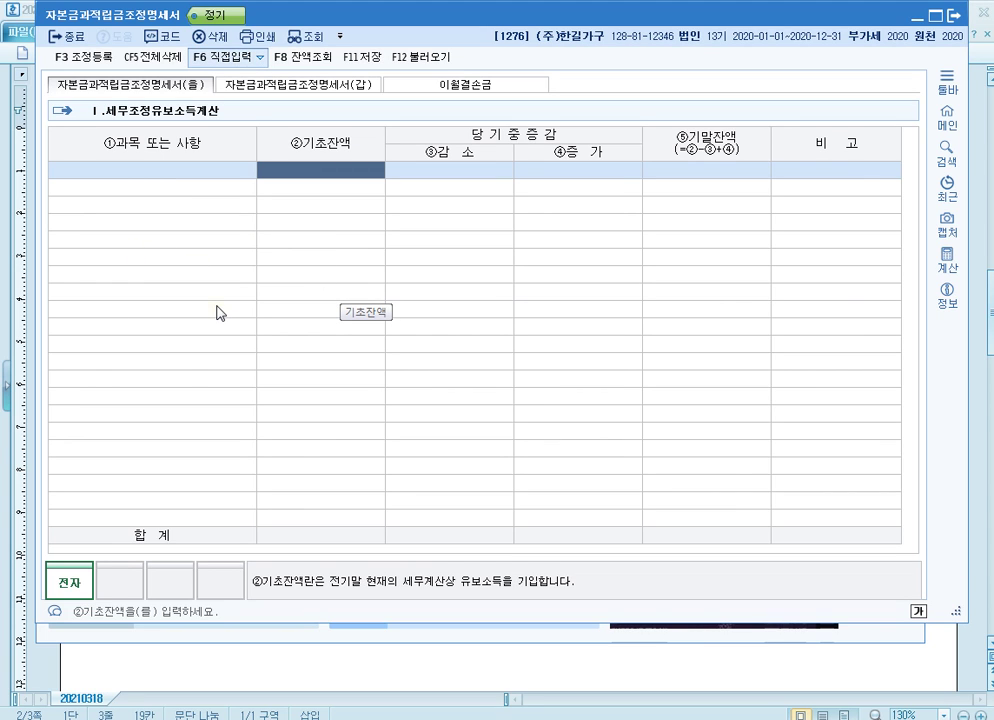
Add the directly entered subject 대손충당금한도초과 in the first row with an opening balance of 2,000,000 and a decrease of 2,000,000
left_click(188, 177)
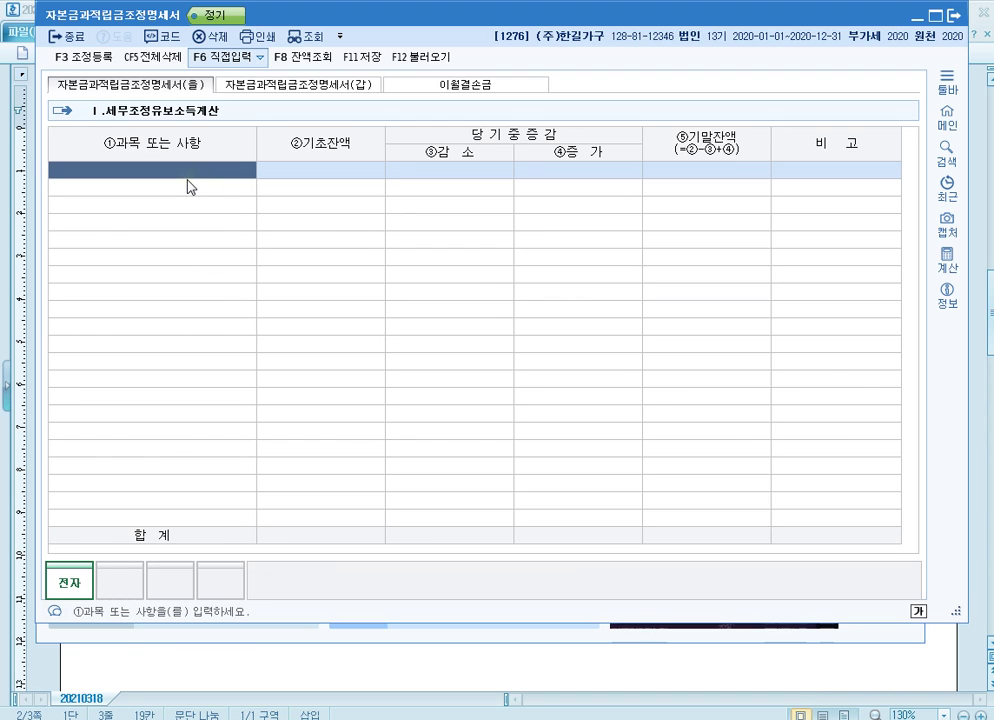
type("대손충")
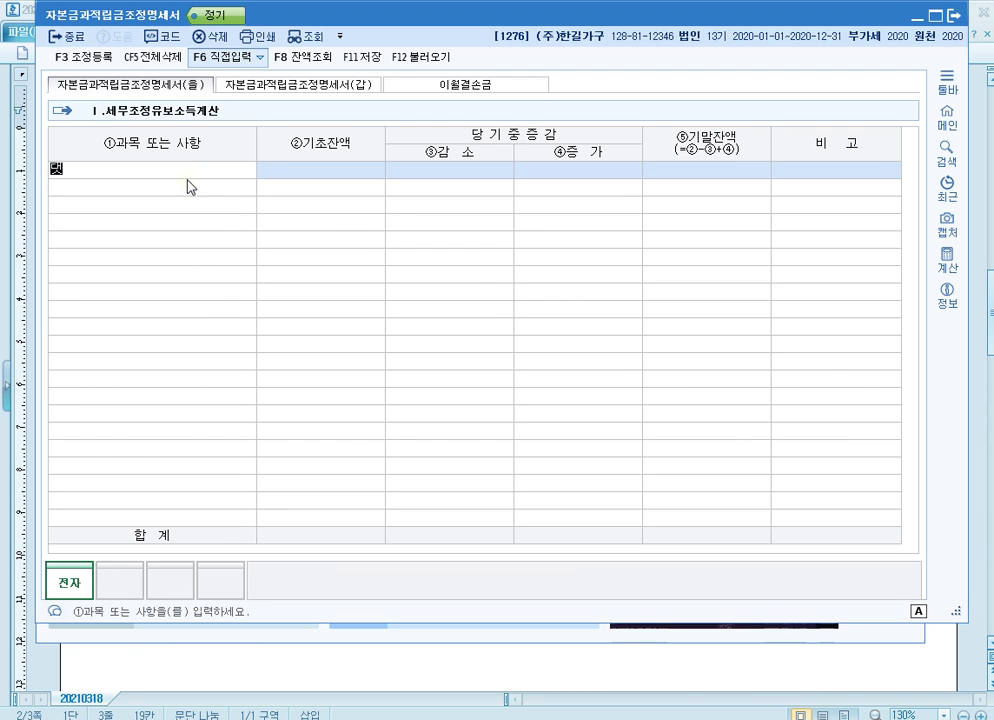
type("당금한도초과")
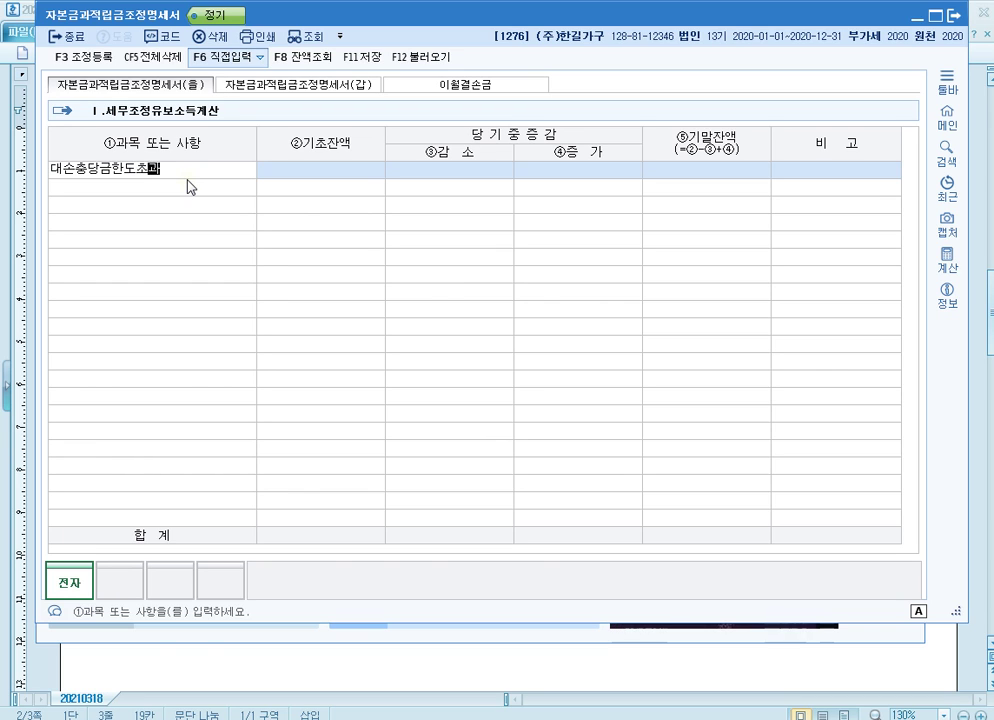
key("Return")
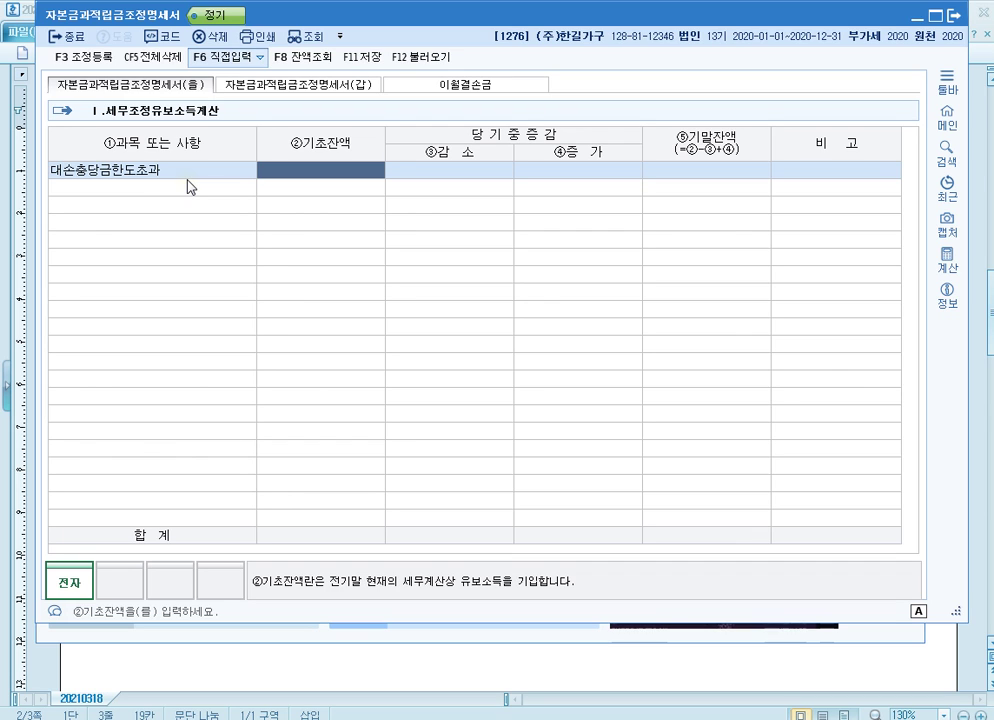
type("2000000")
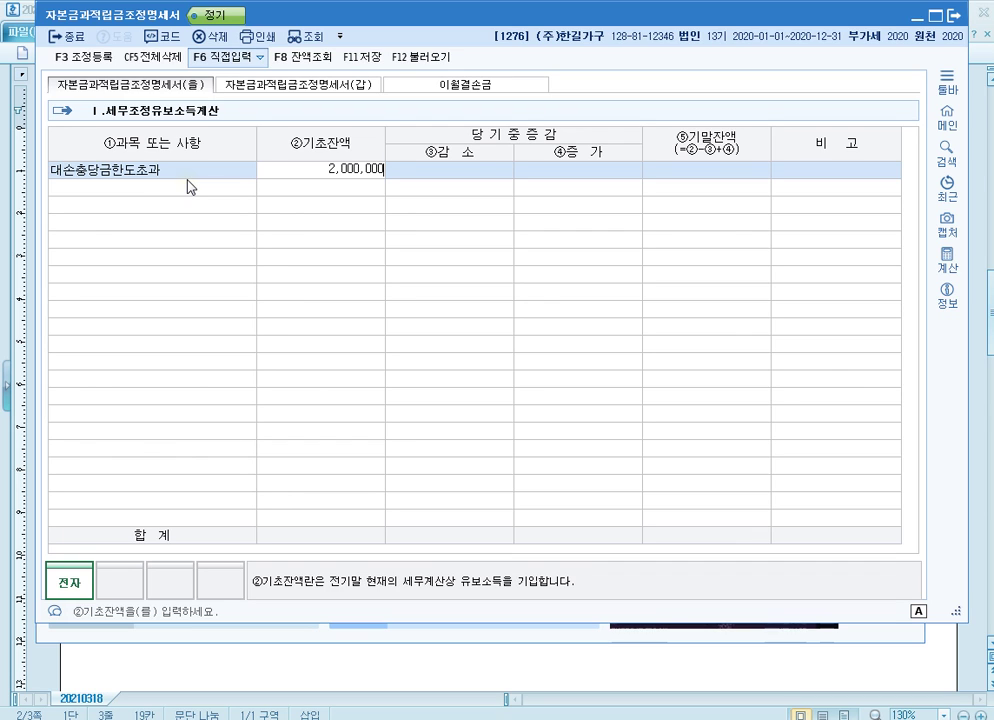
key("Return")
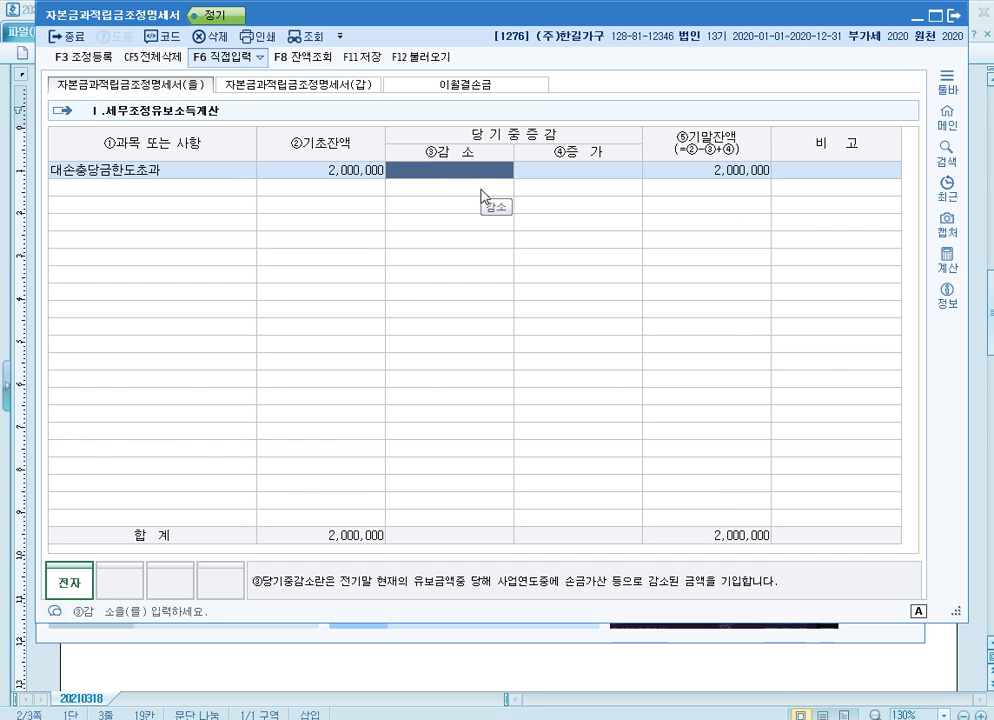
type("2000000")
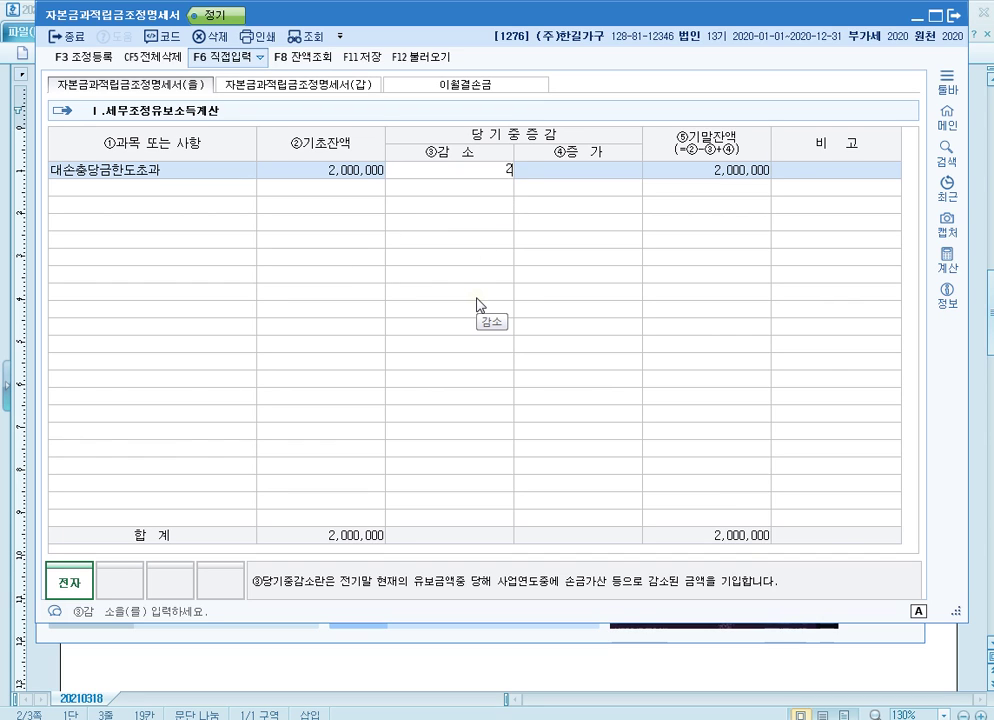
key("Return")
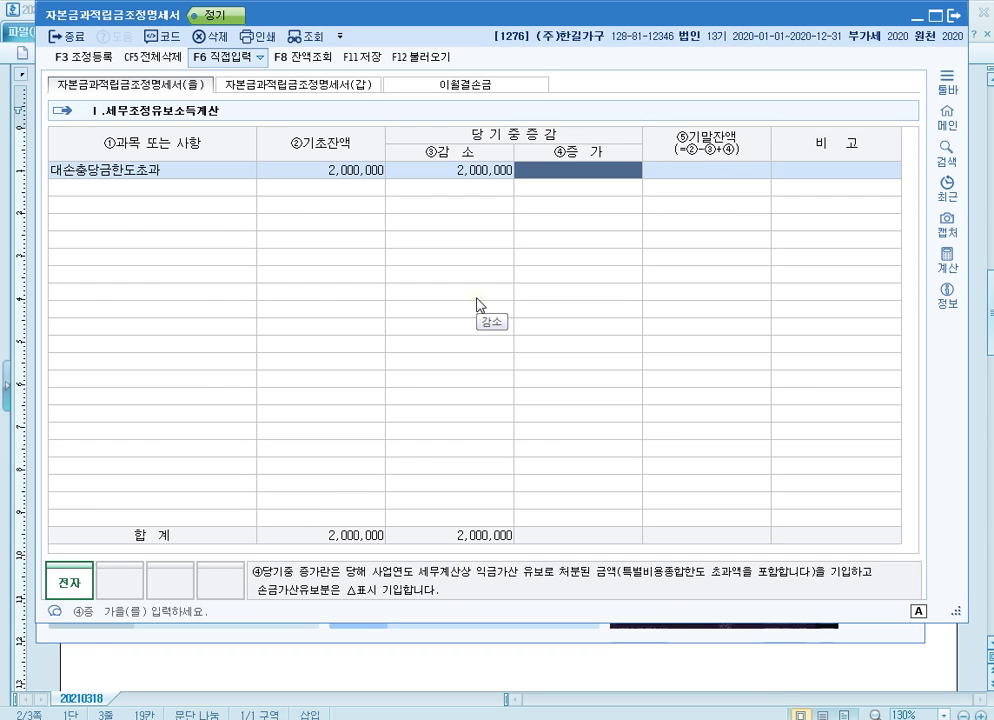
Mark the 감소 heading with a bracketed minus sign and draw an arc between opening balance and decrease, then clear the markings
left_click(466, 175)
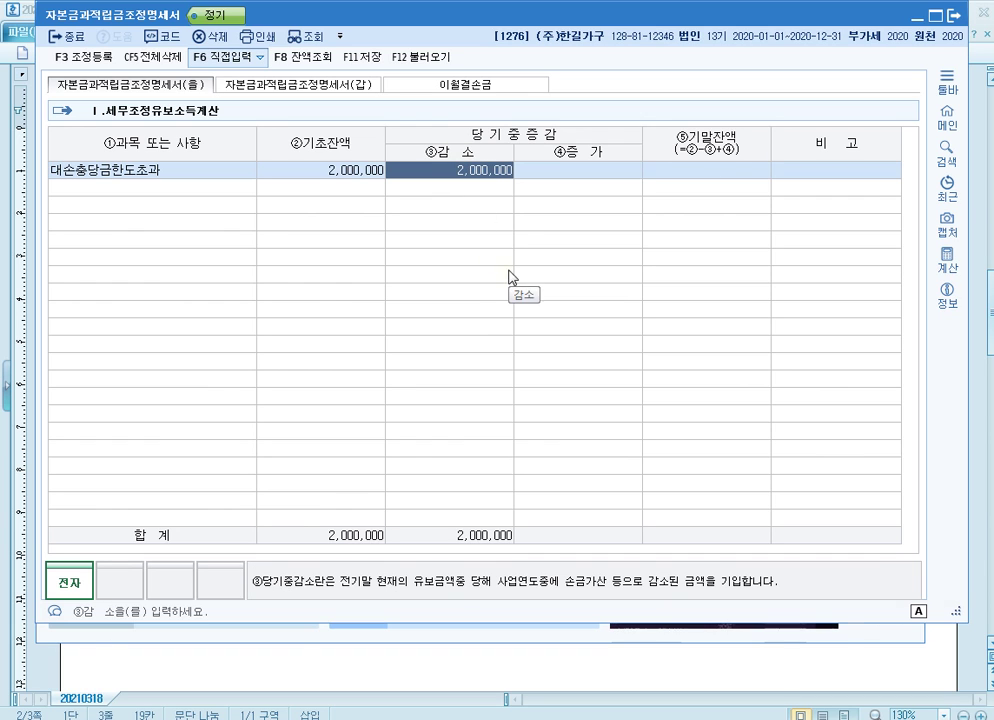
left_click(951, 381)
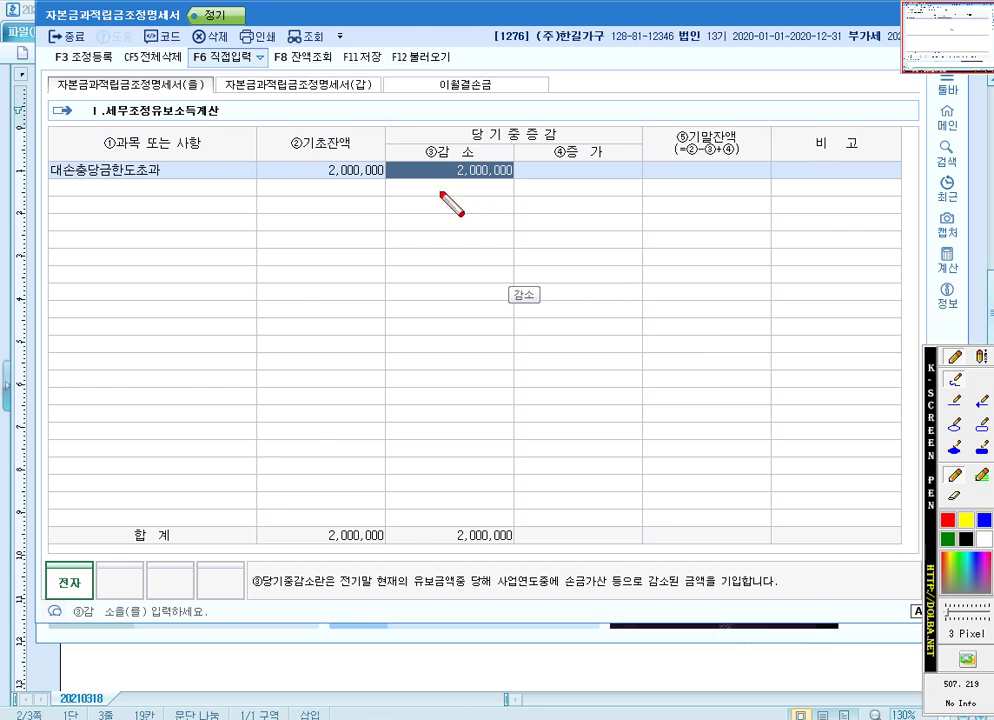
mouse_move(397, 158)
left_mouse_down()
mouse_move(411, 146)
mouse_move(408, 160)
left_mouse_up()
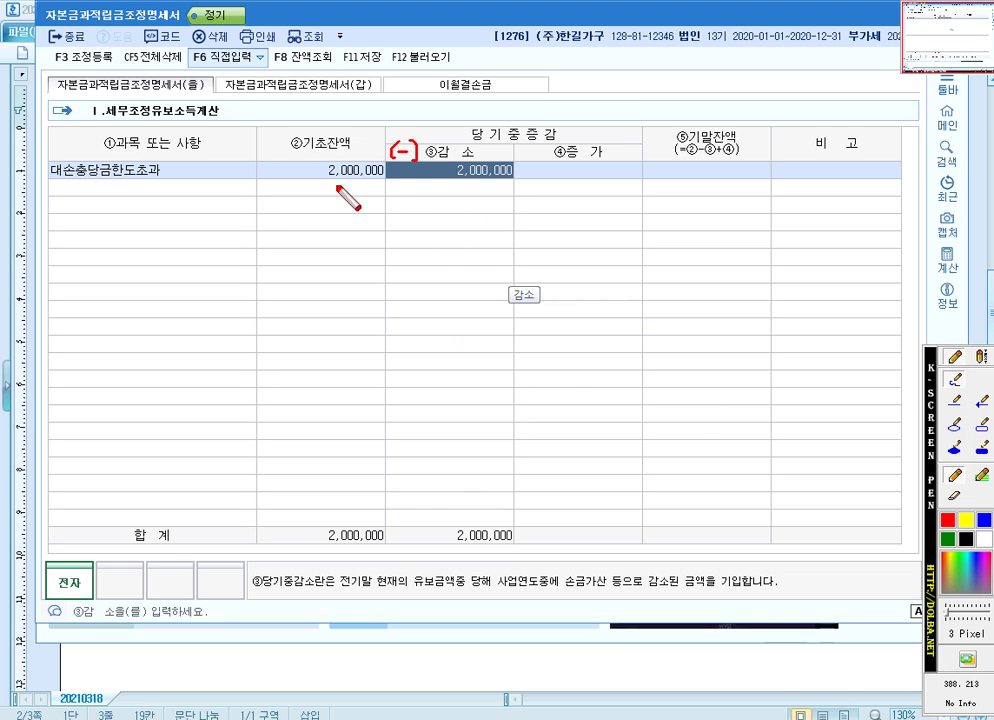
mouse_move(337, 185)
left_mouse_down()
mouse_move(425, 210)
mouse_move(446, 189)
left_mouse_up()
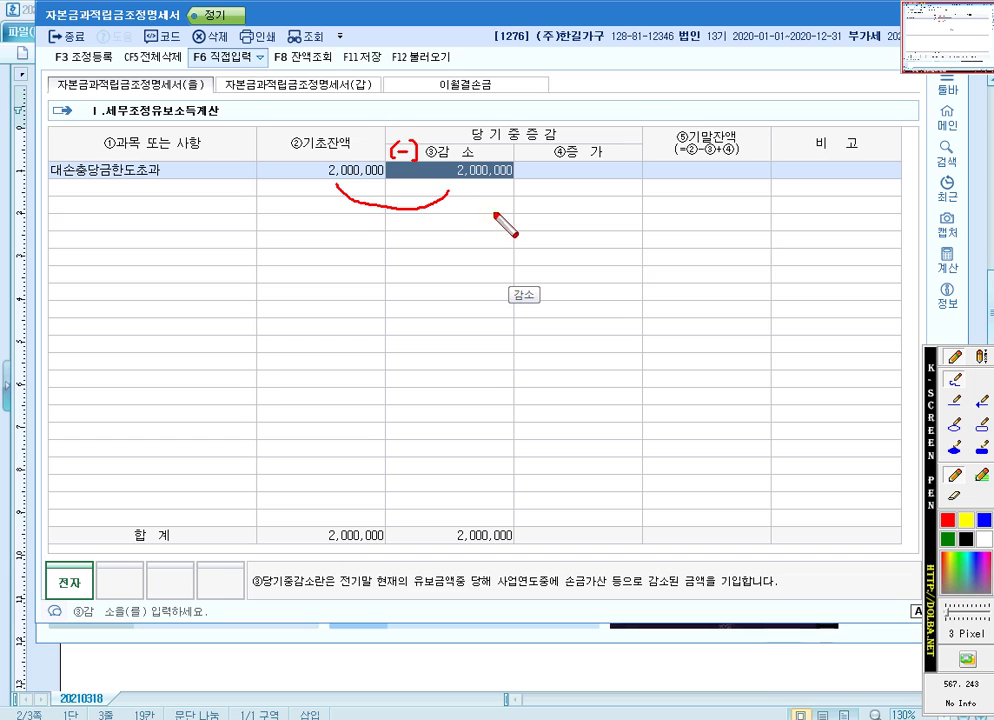
key("Escape")
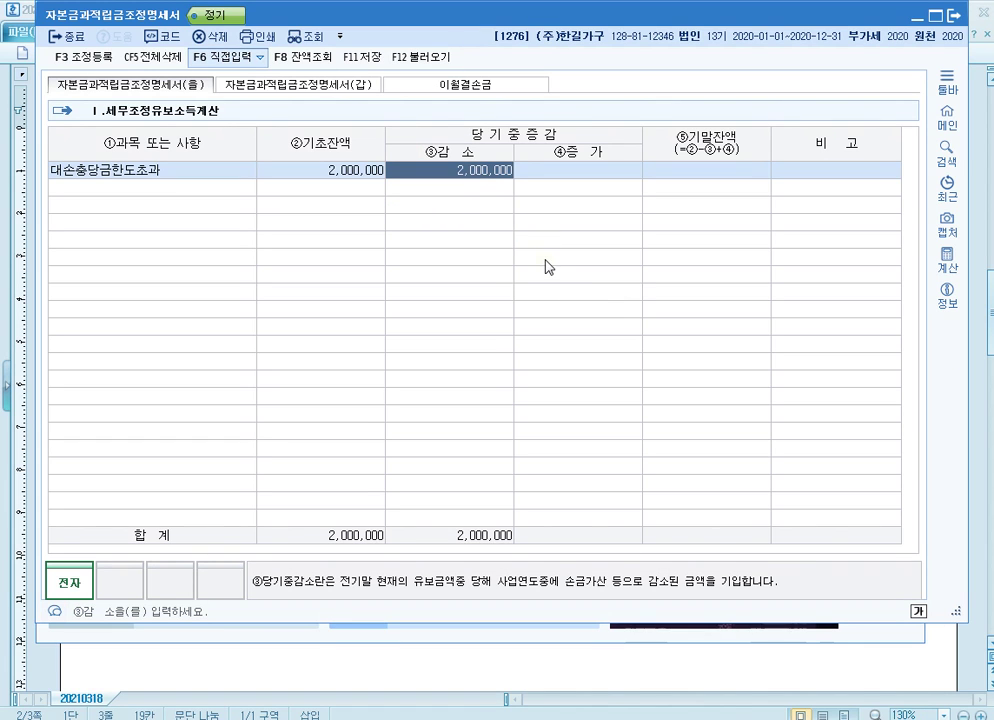
Try a decrease of -2,000,000 for 대손충당금한도초과, and restore it to 2,000,000
type("-2,000,000")
key("Return")
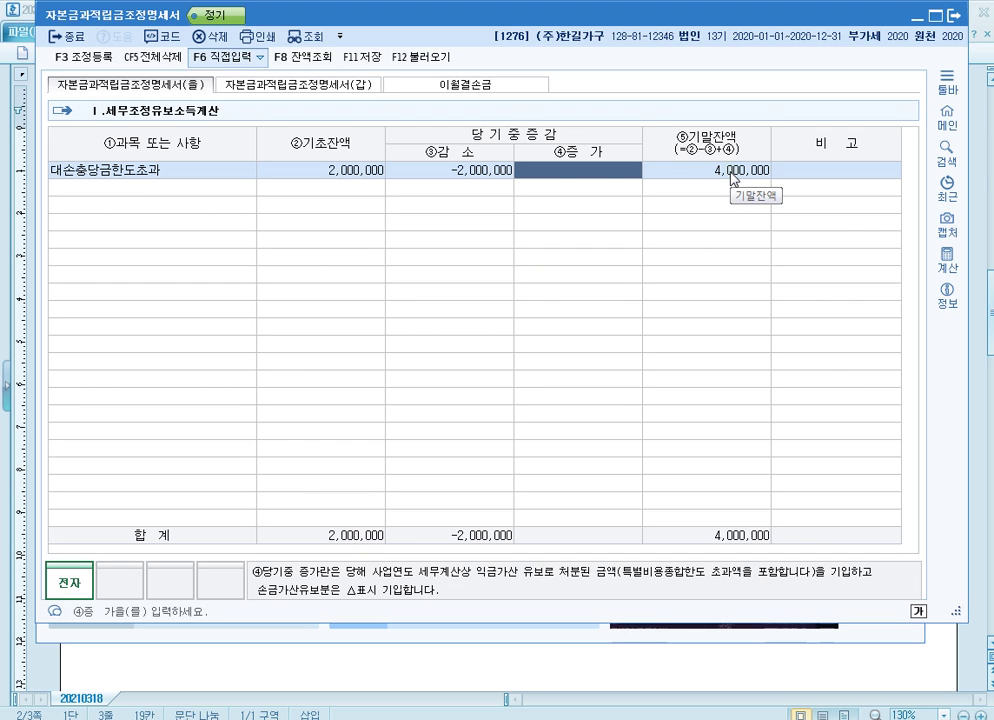
left_click(473, 176)
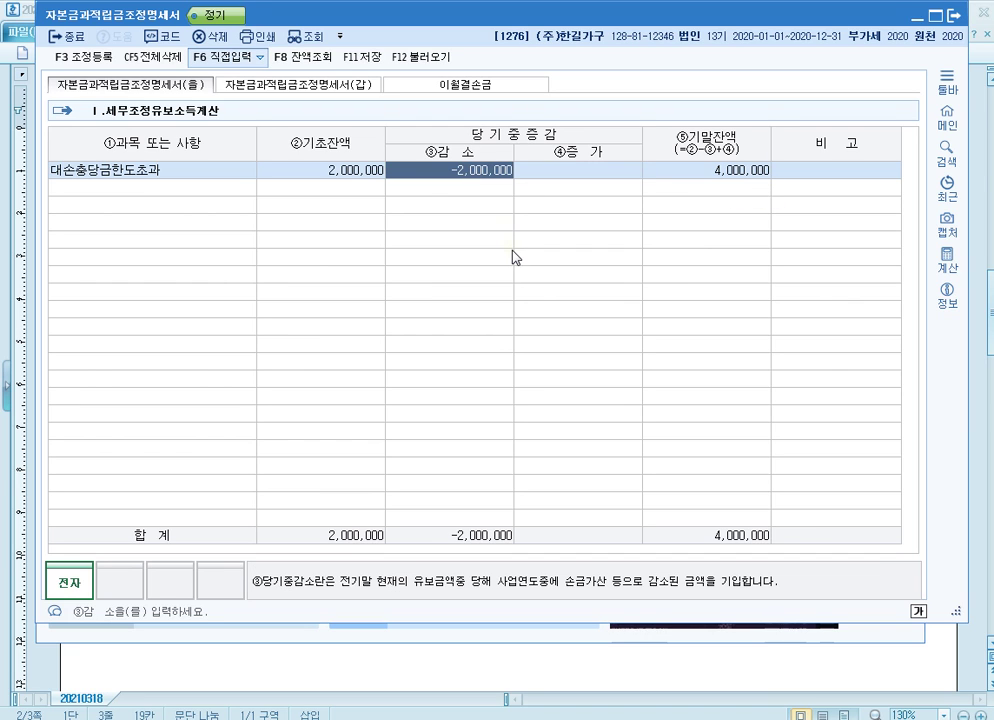
type("2000000")
key("Return")
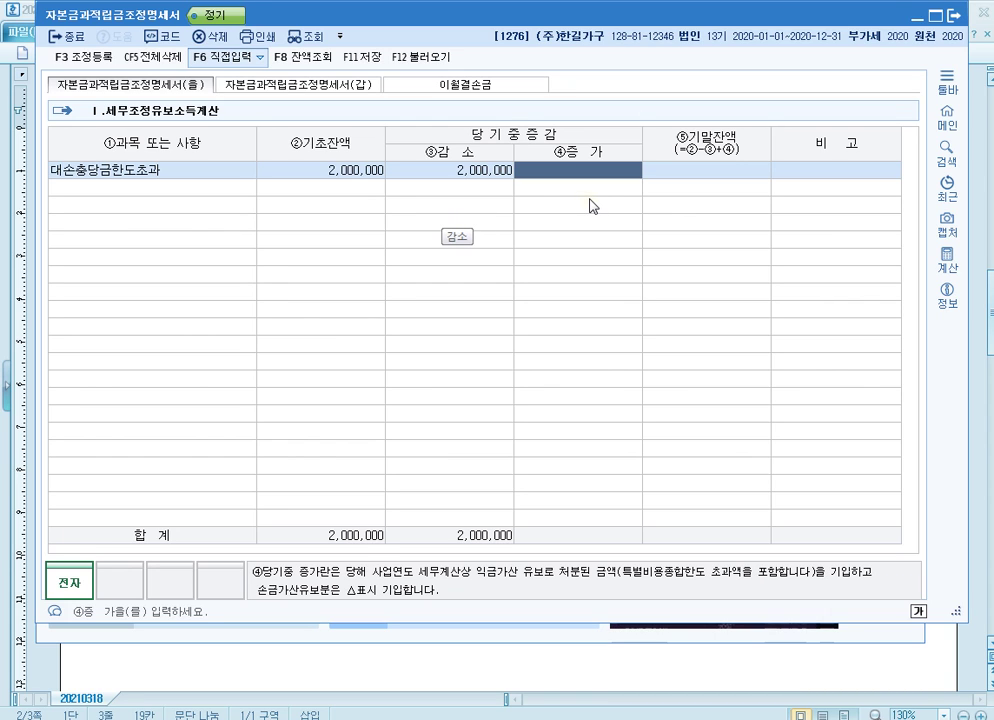
Set the current-period increase of 대손충당금한도초과 to 1,500,000
type("1500000")
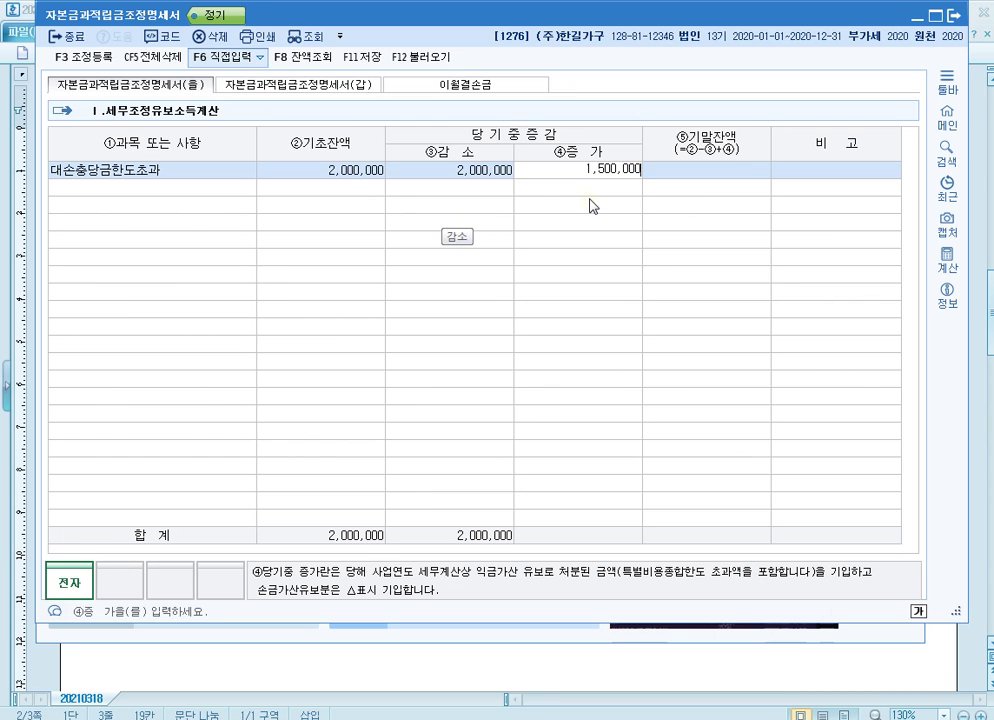
key("Return")
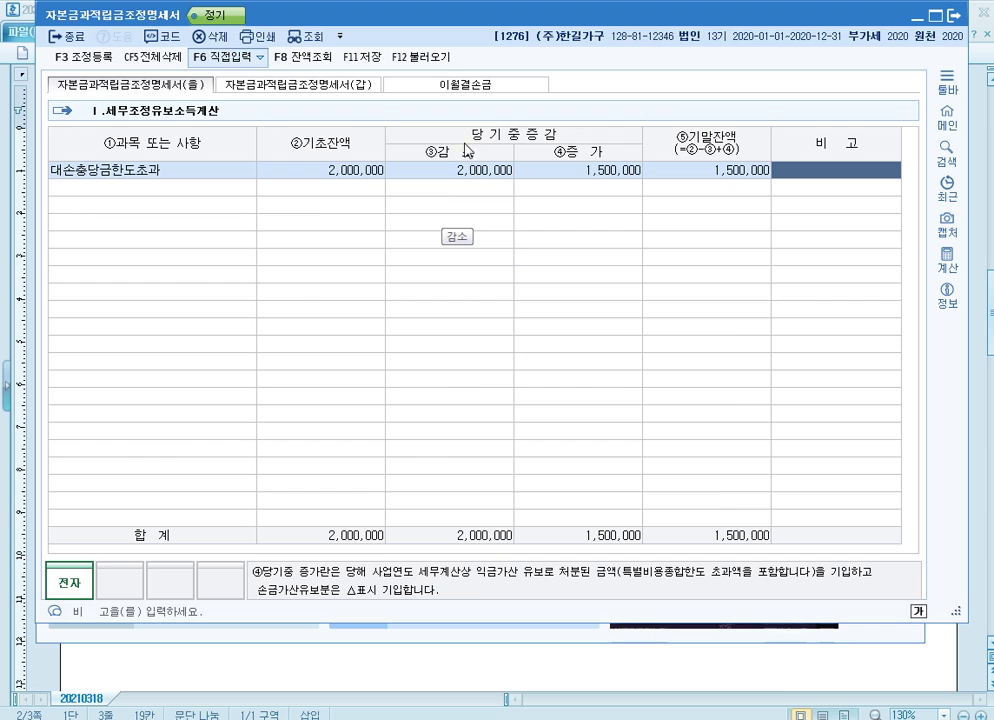
left_click(248, 172)
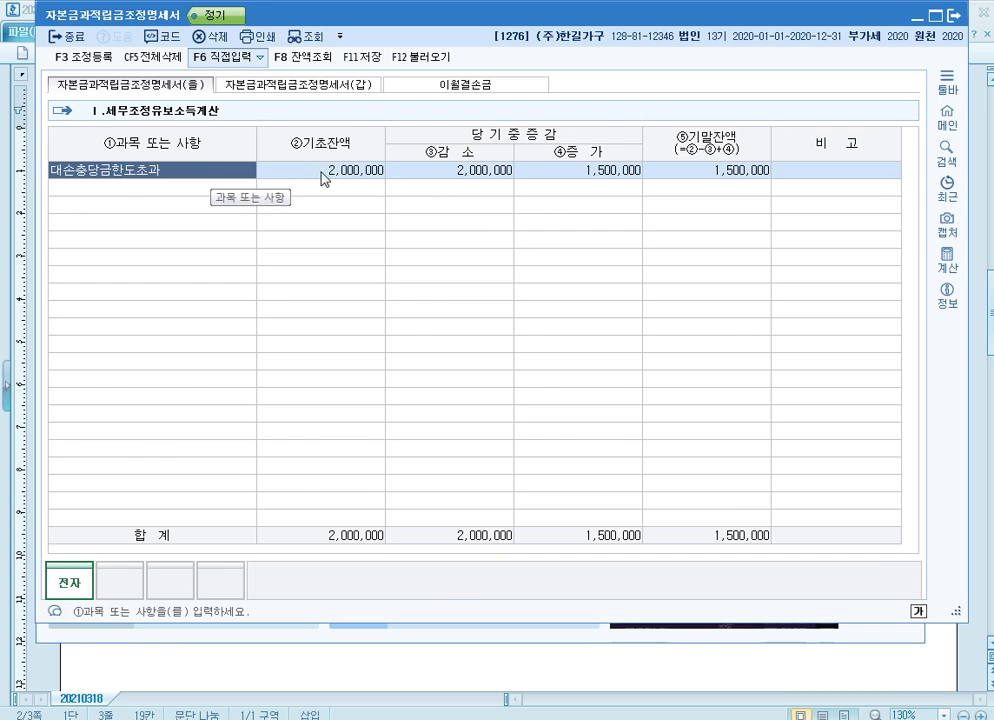
left_click(346, 175)
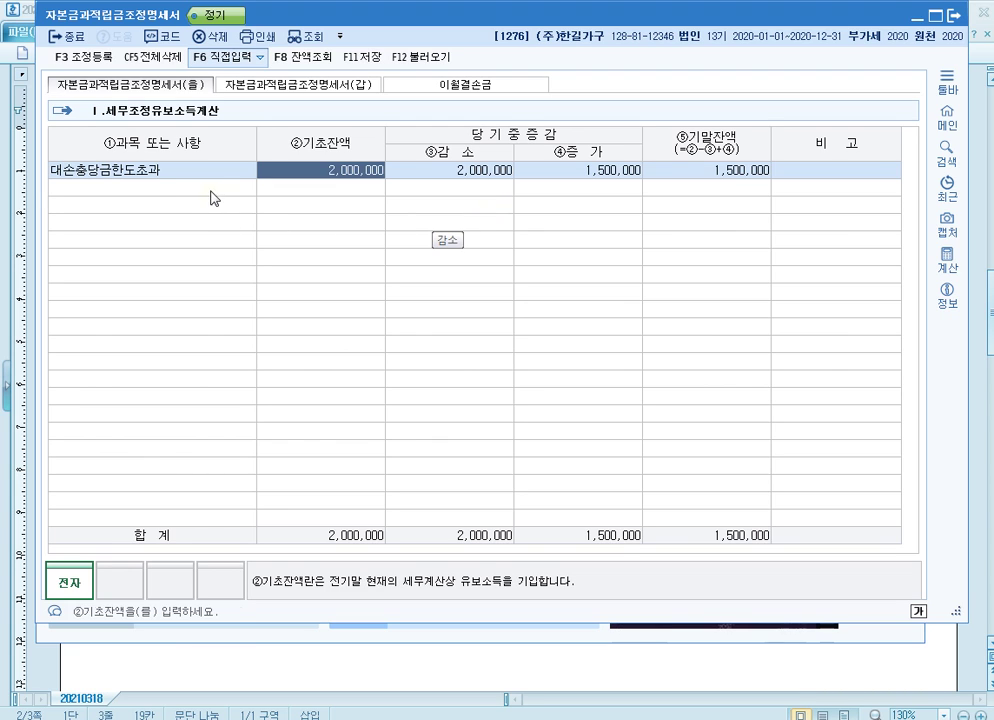
Add the subject 퇴직연금 in the second row with an opening balance of -10,000,000
left_click(213, 190)
type("퇴")
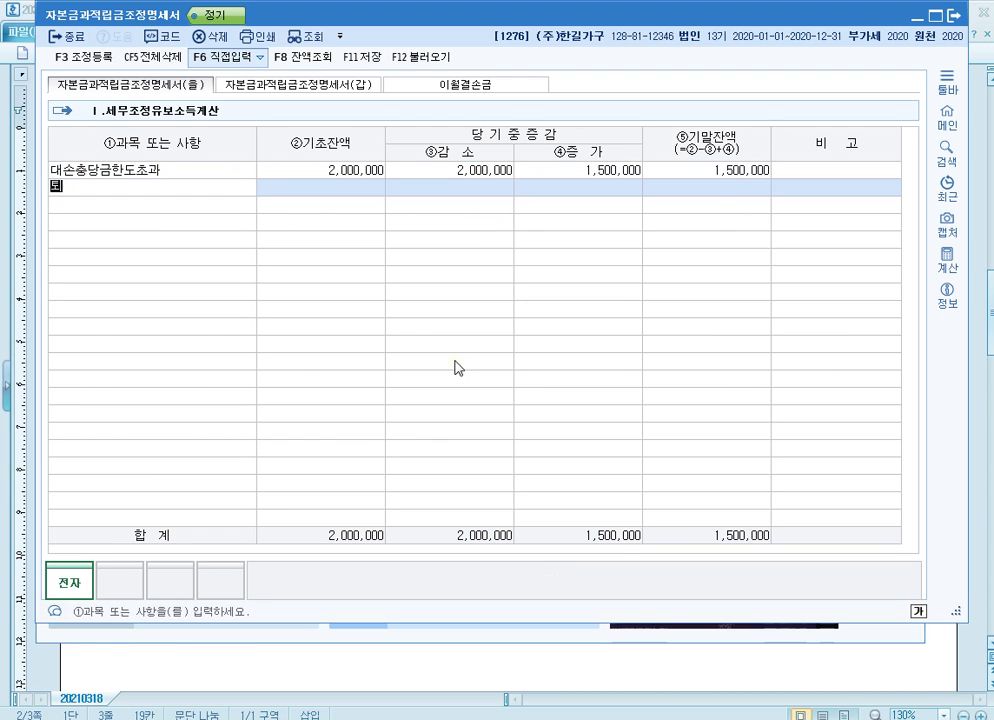
type("직연금")
key("Return")
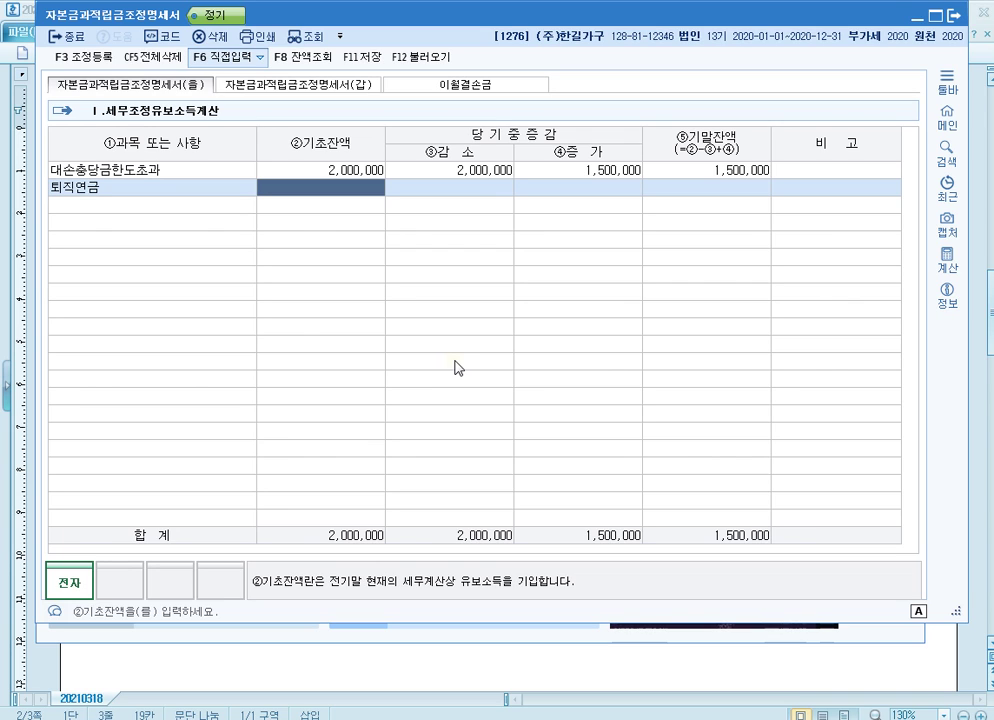
type("-")
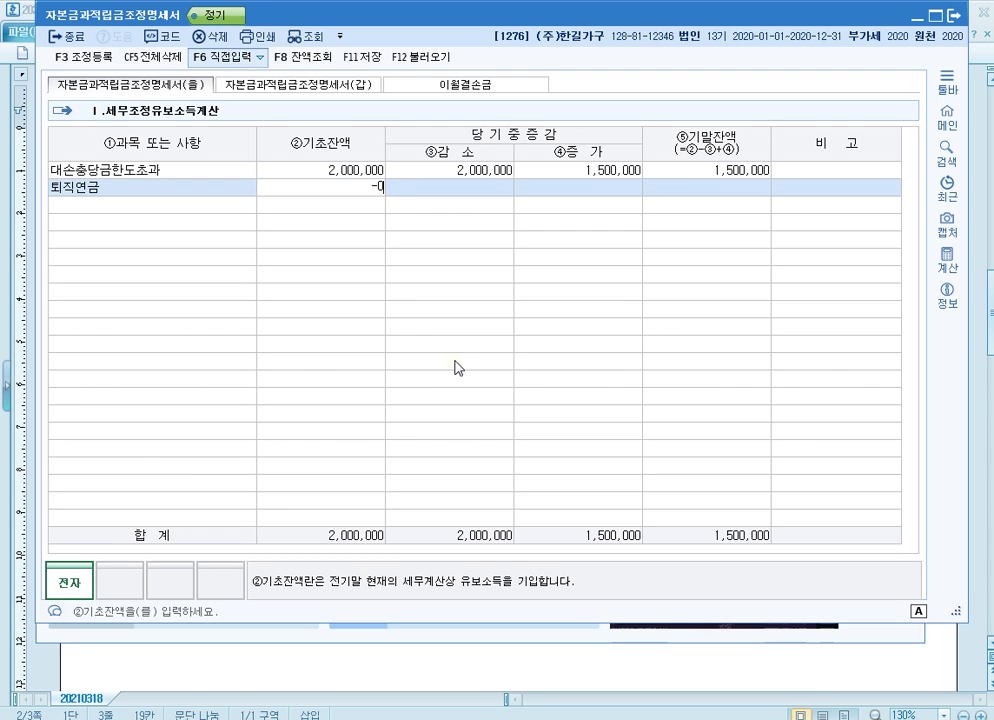
type("10,000,000")
key("Return")
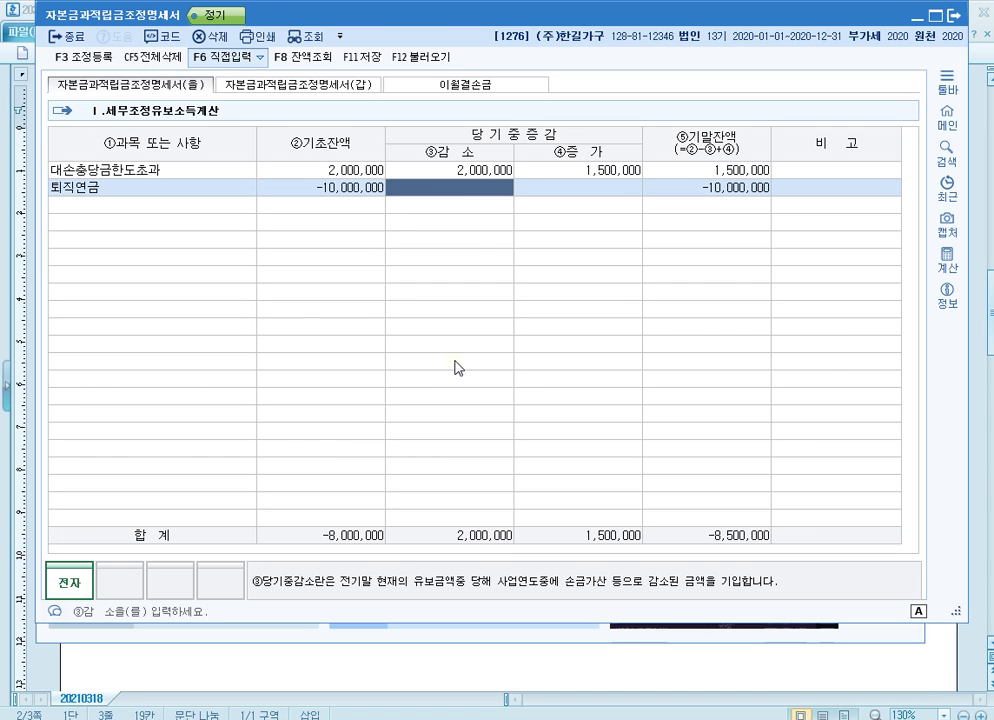
Set the 퇴직연금 row's current-period decrease to -3,000,000 and its increase to -5,000,000
type("-3,000,000")
key("Return")
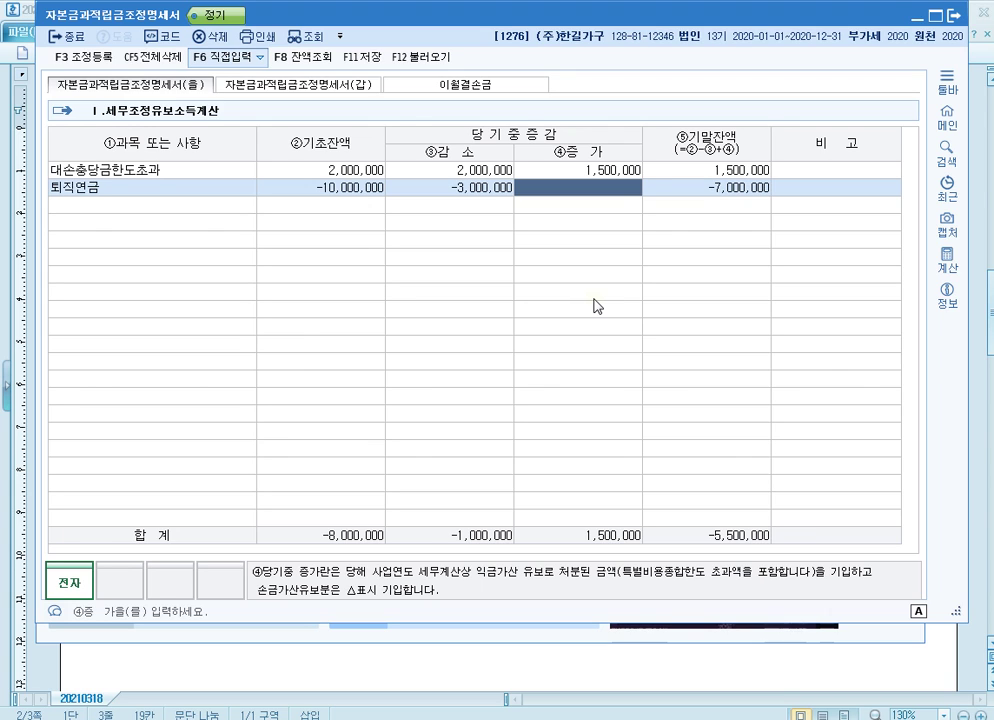
type("-5,000,000")
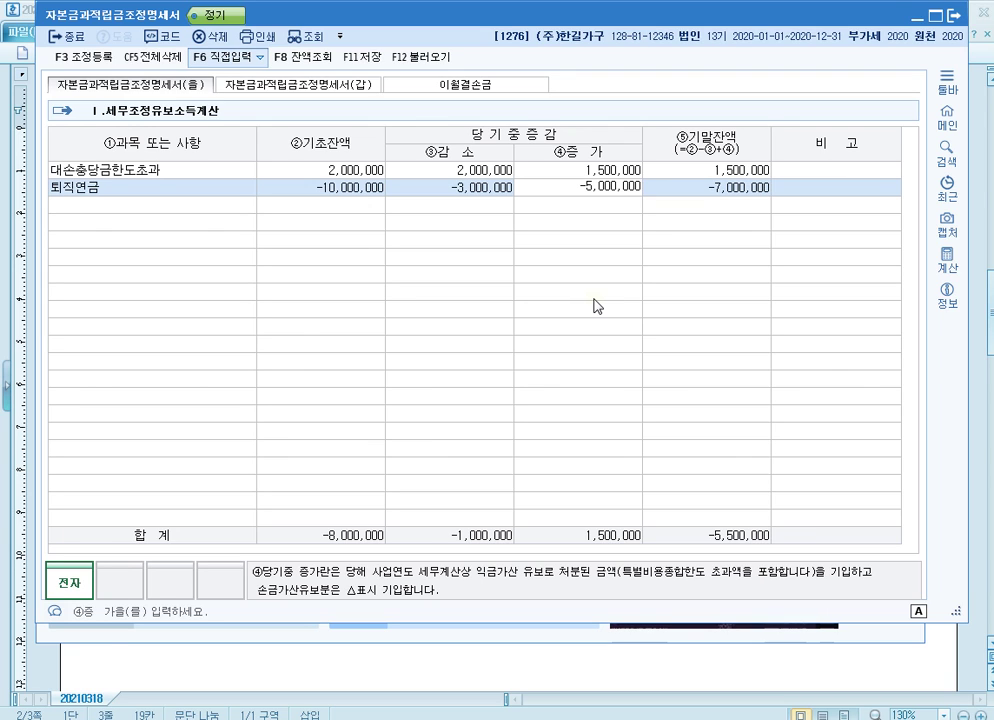
key("Return")
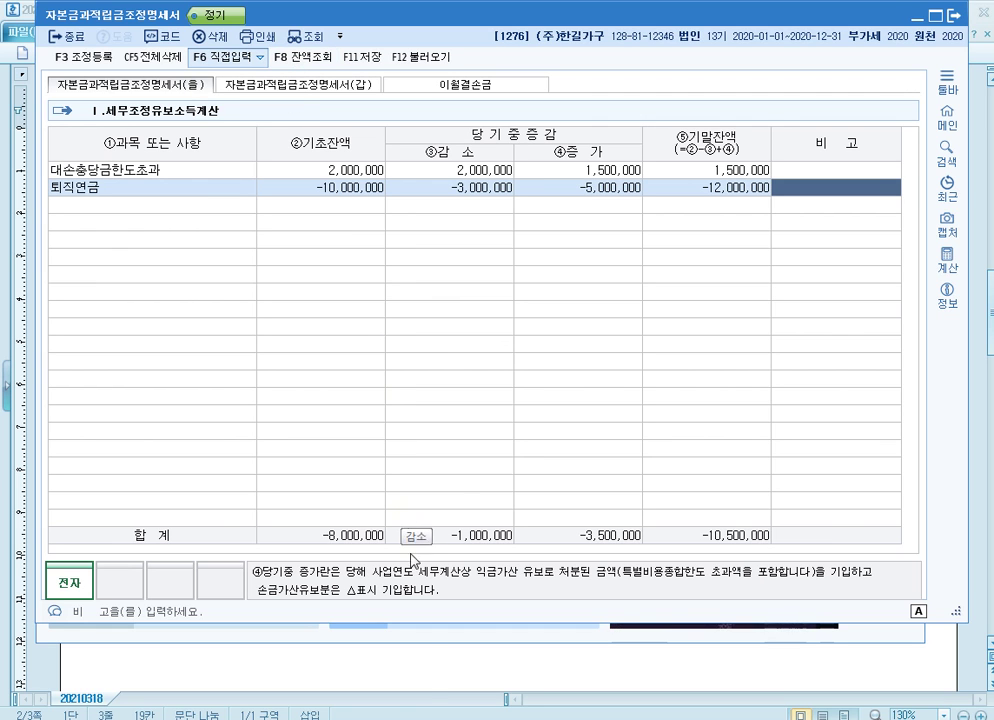
Check exam problem [5] in 알PDF, and delete all entered rows from the 자본금과적립금조정명세서(을)
key("alt+Tab")
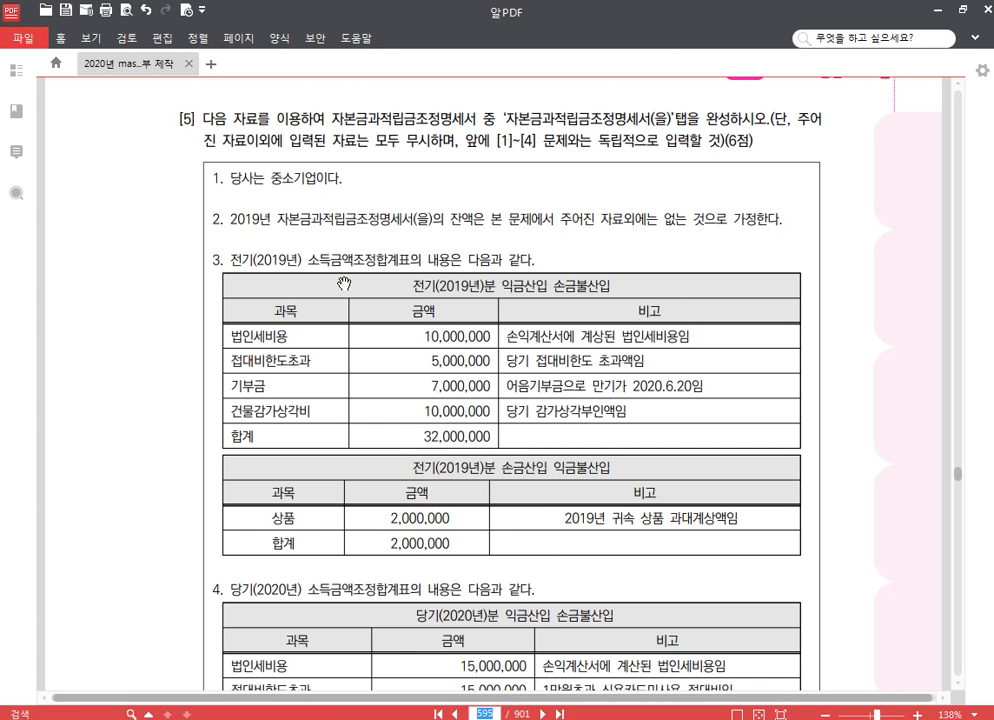
scroll(247, 306, "down", 2)
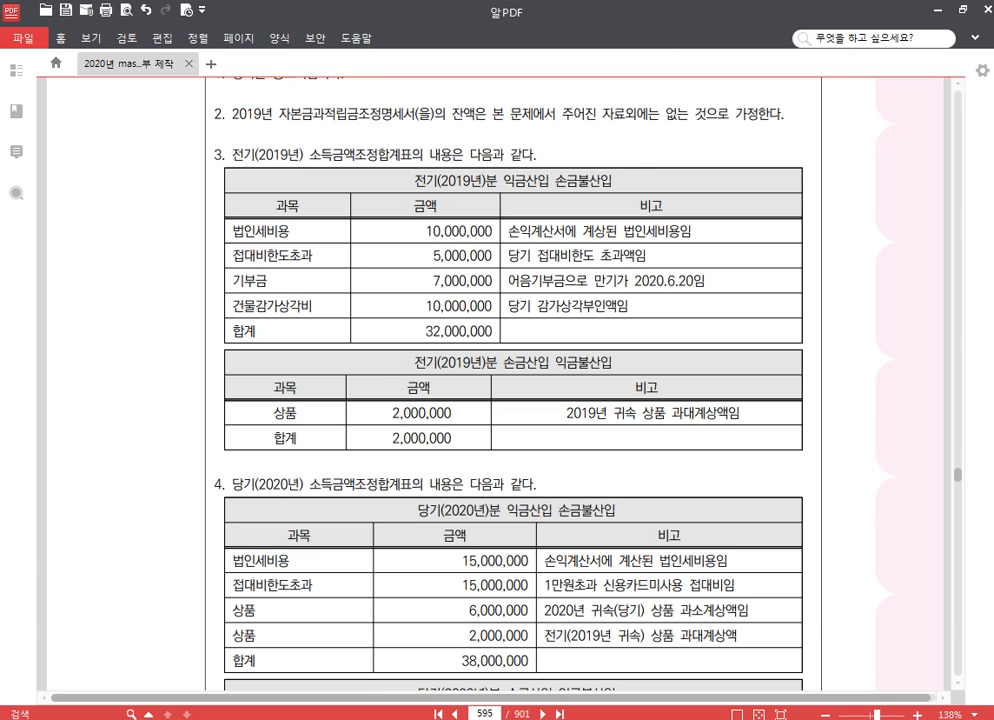
key("alt+Tab")
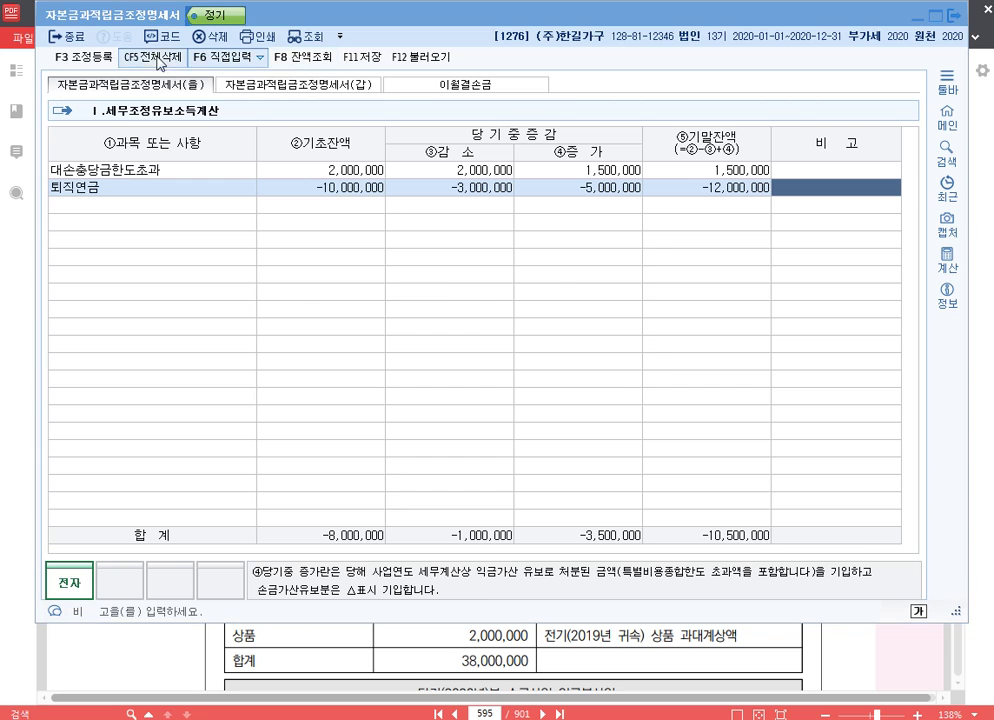
left_click(160, 62)
left_click(541, 410)
Switch to 알PDF and read problem [5]'s conditions and its 2019 and 2020 income adjustment tables
left_click(820, 624)
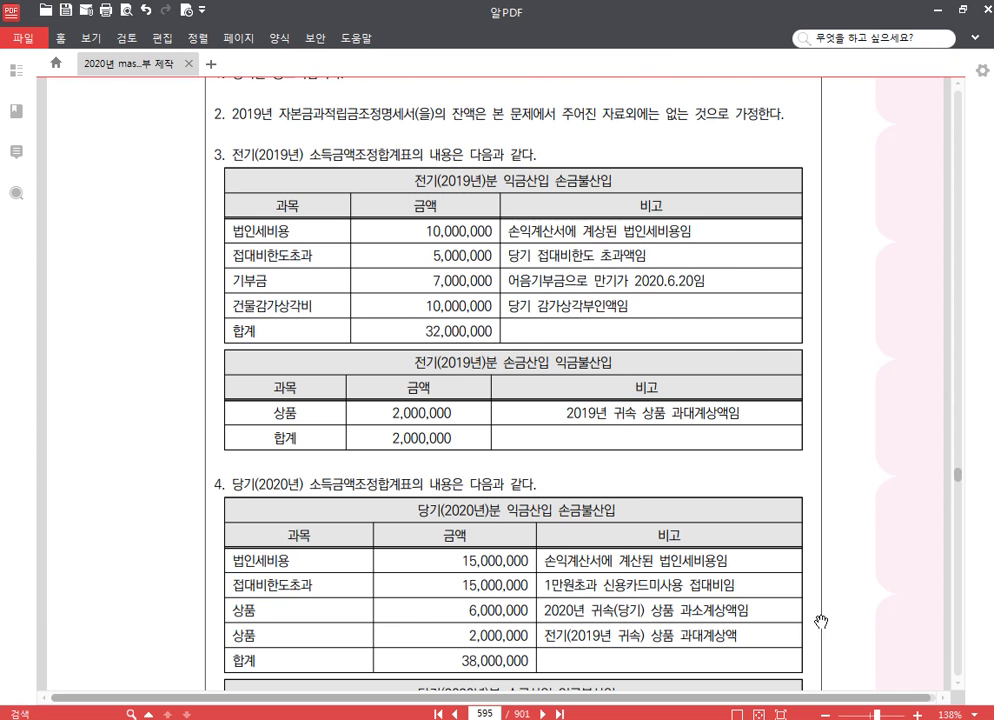
scroll(333, 381, "up", 4)
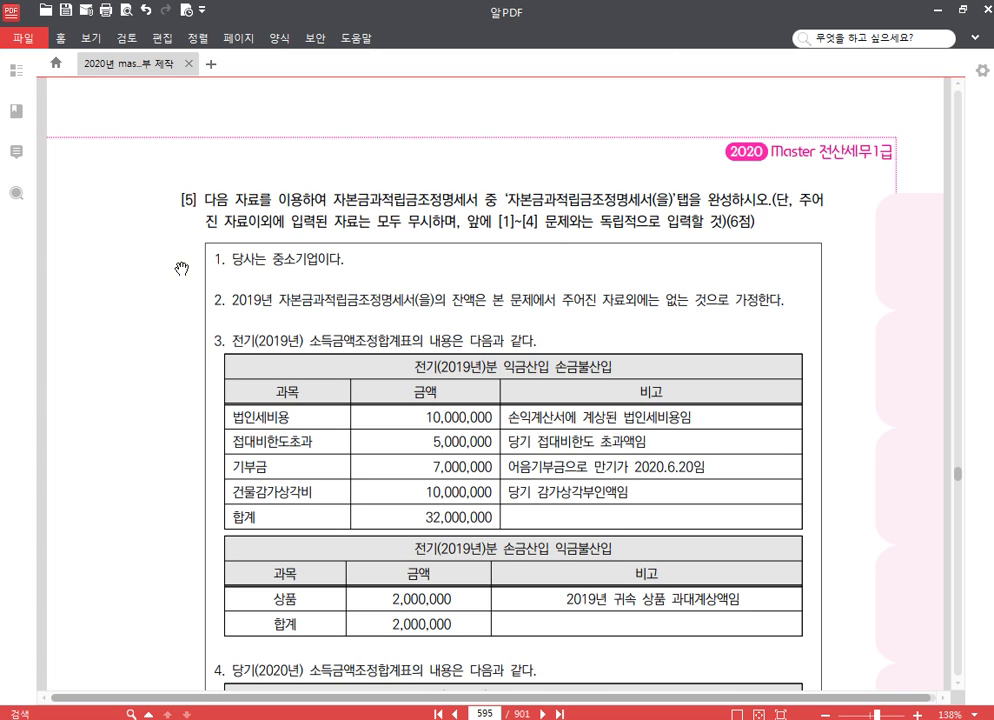
scroll(187, 273, "down", 2)
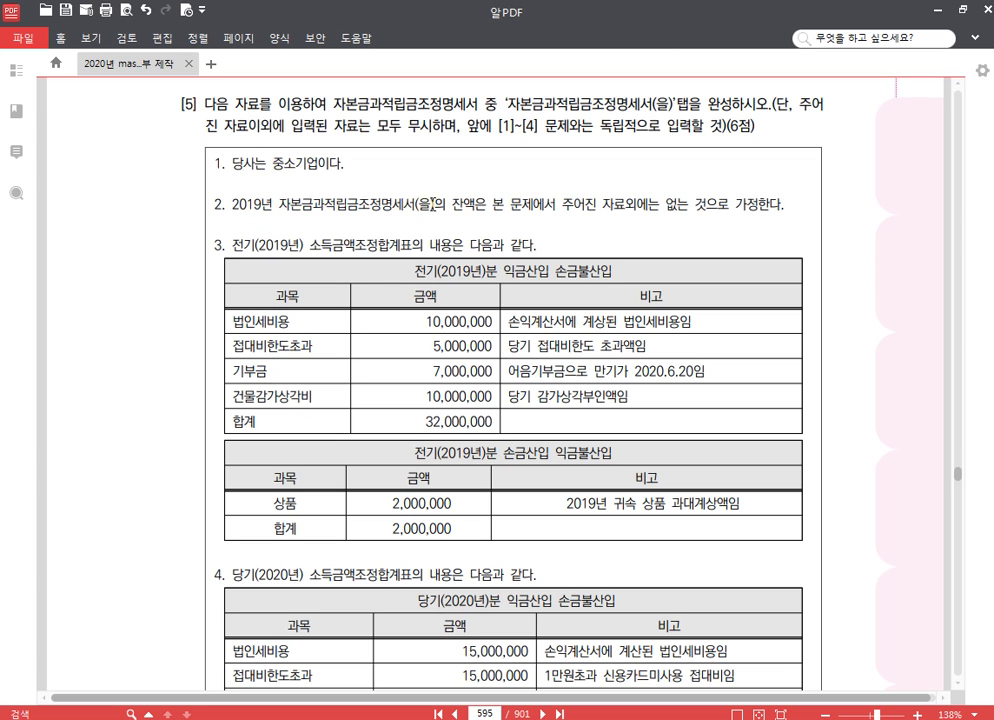
scroll(433, 213, "up", 20)
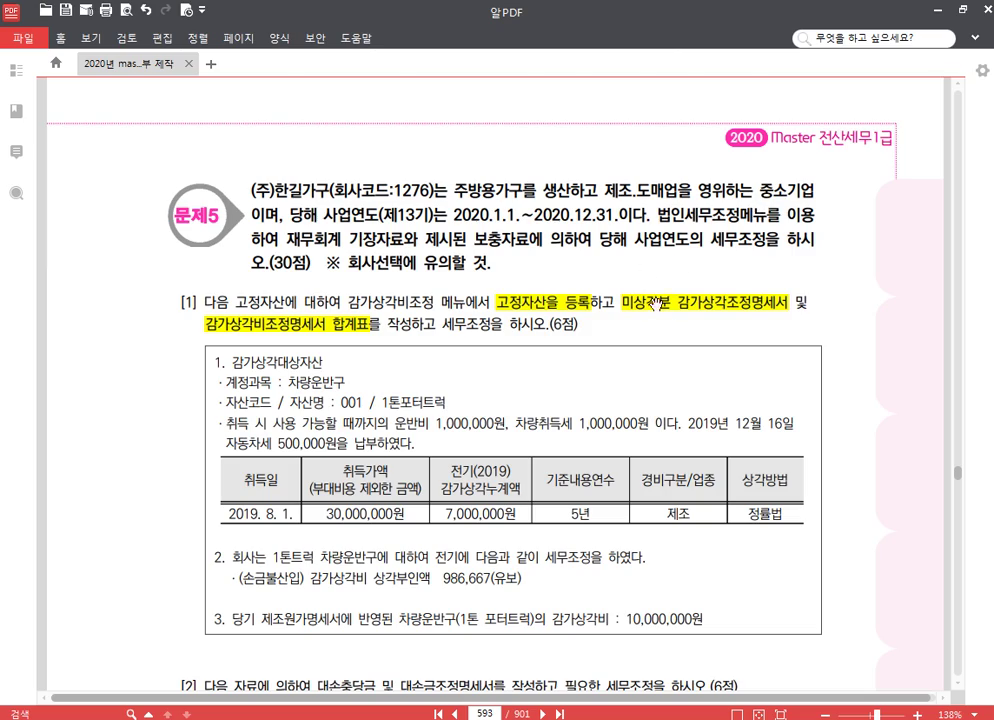
scroll(680, 326, "down", 6)
scroll(680, 326, "down", 15)
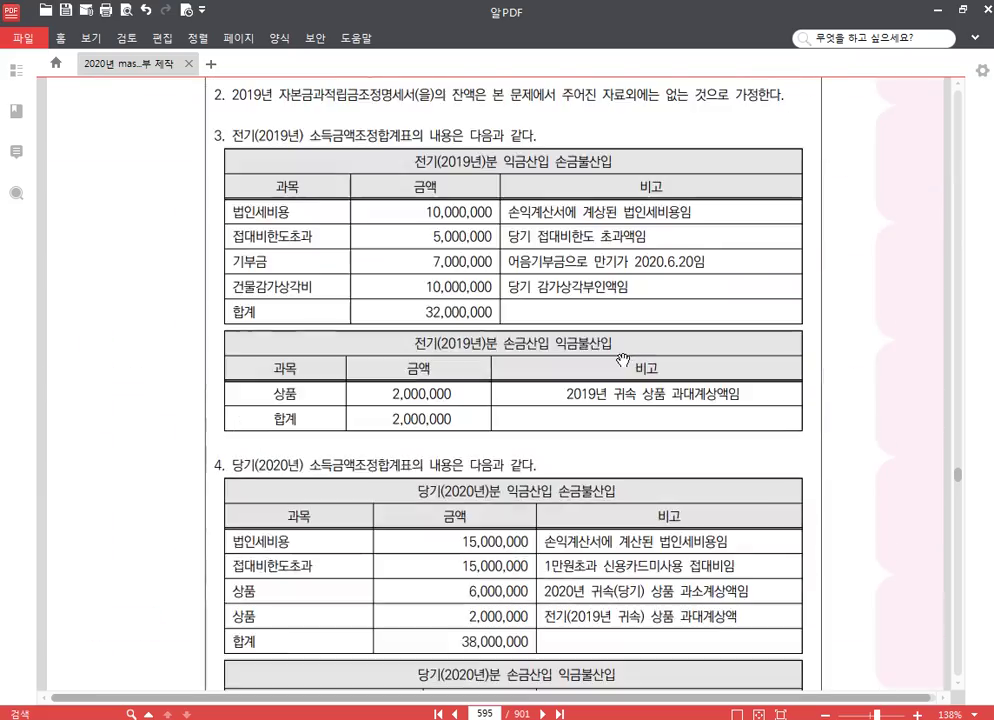
scroll(621, 360, "up", 3)
scroll(292, 248, "down", 2)
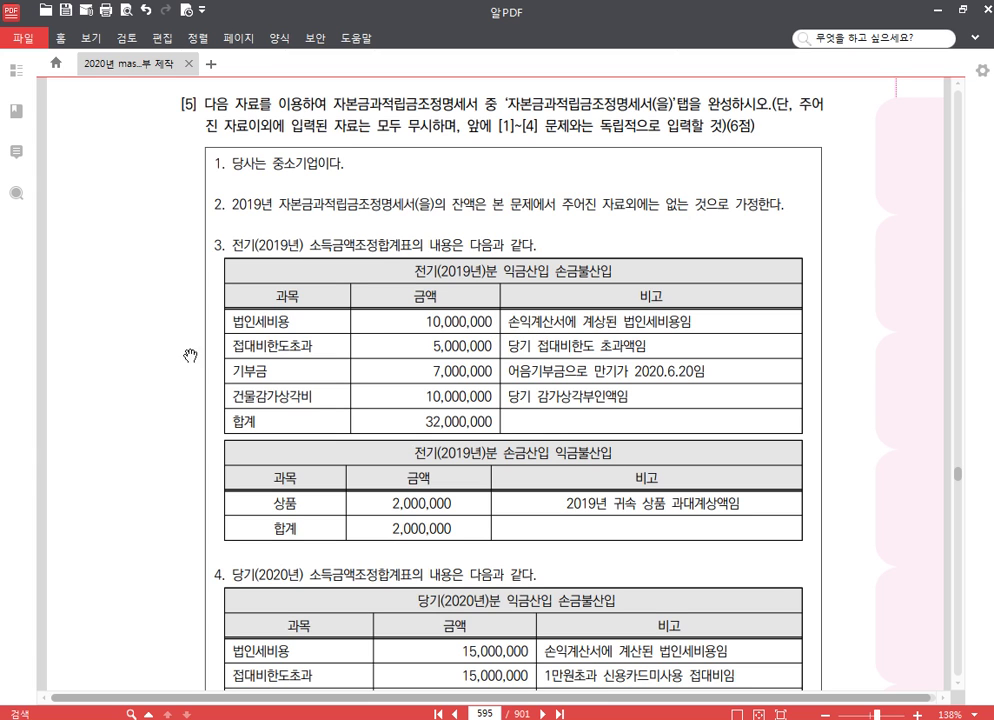
scroll(160, 326, "down", 1)
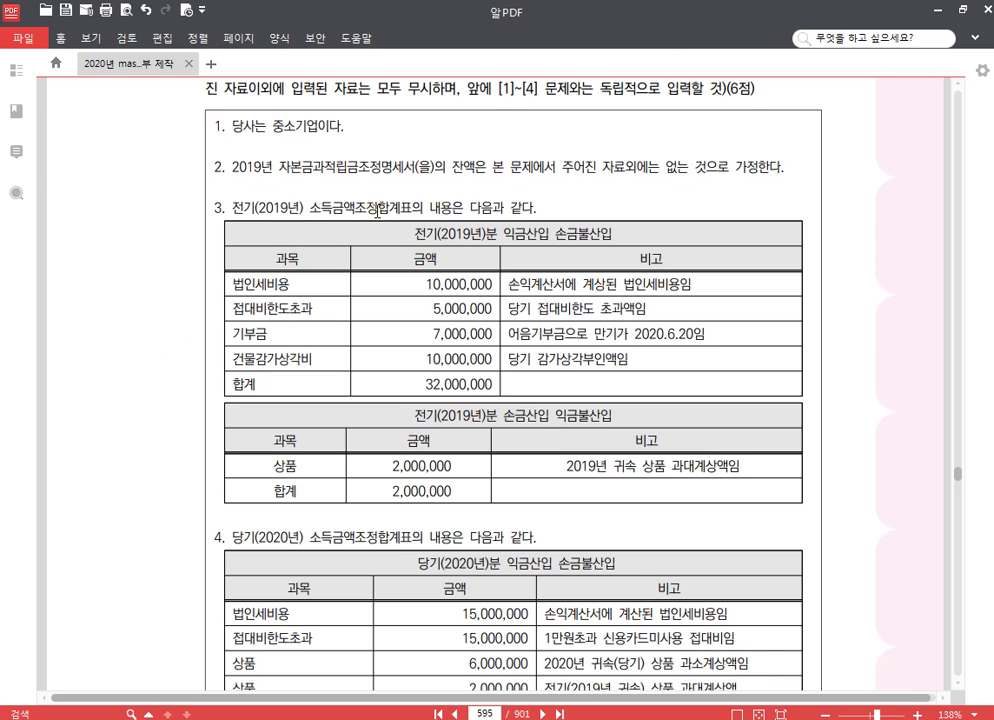
scroll(723, 324, "down", 1)
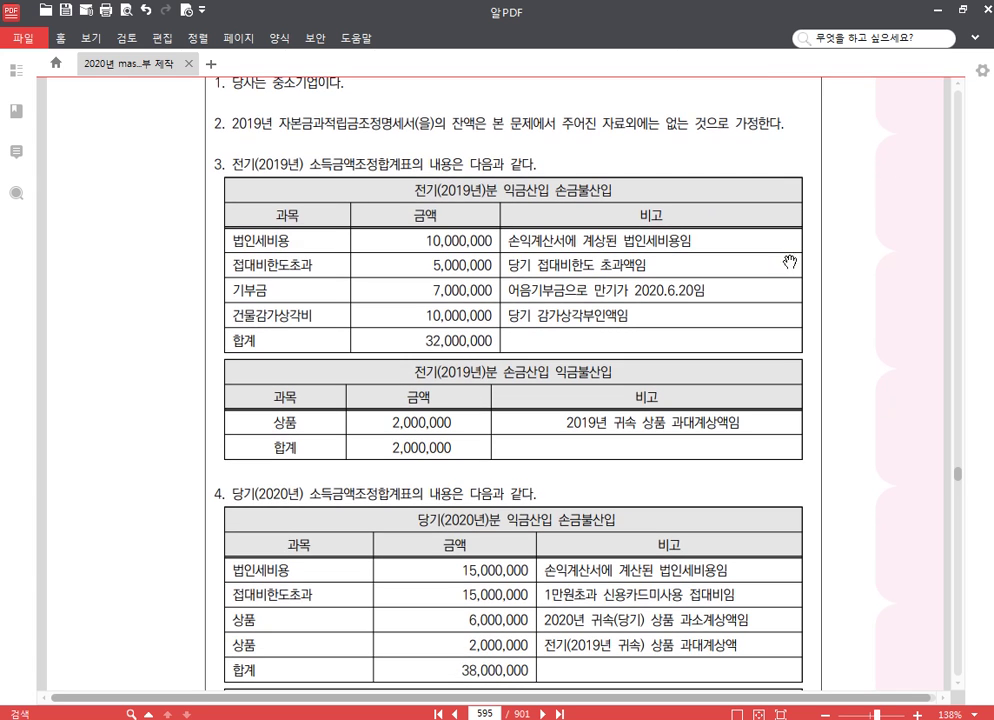
Strike out the 법인세비용 and 접대비한도초과 rows in the 2019 익금산입 손금불산입 table
left_click(972, 38)
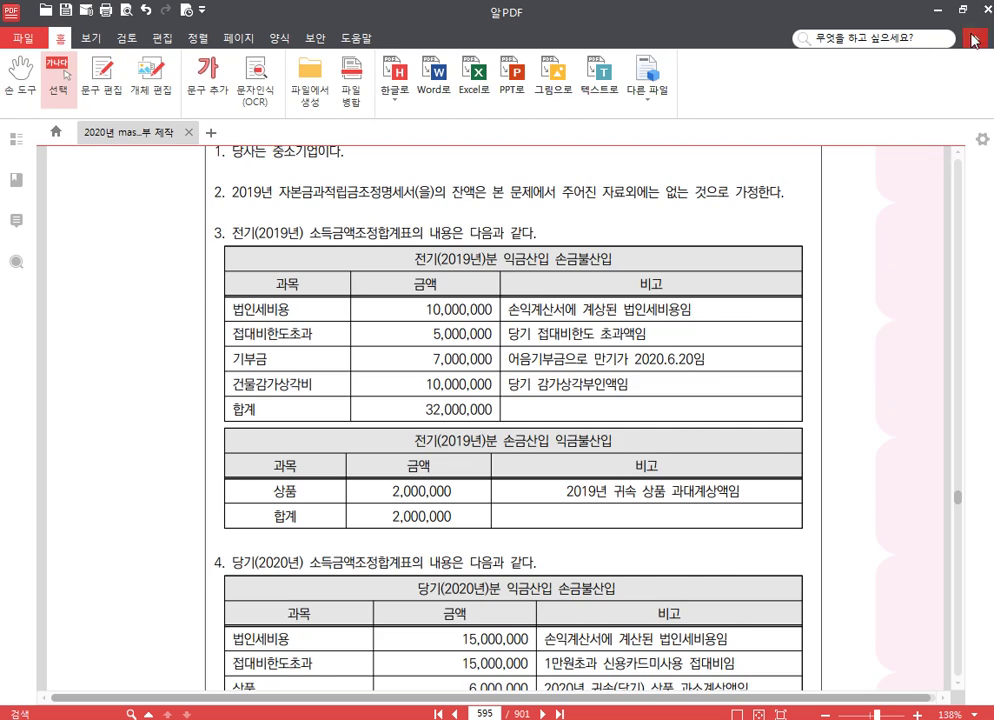
left_click(972, 38)
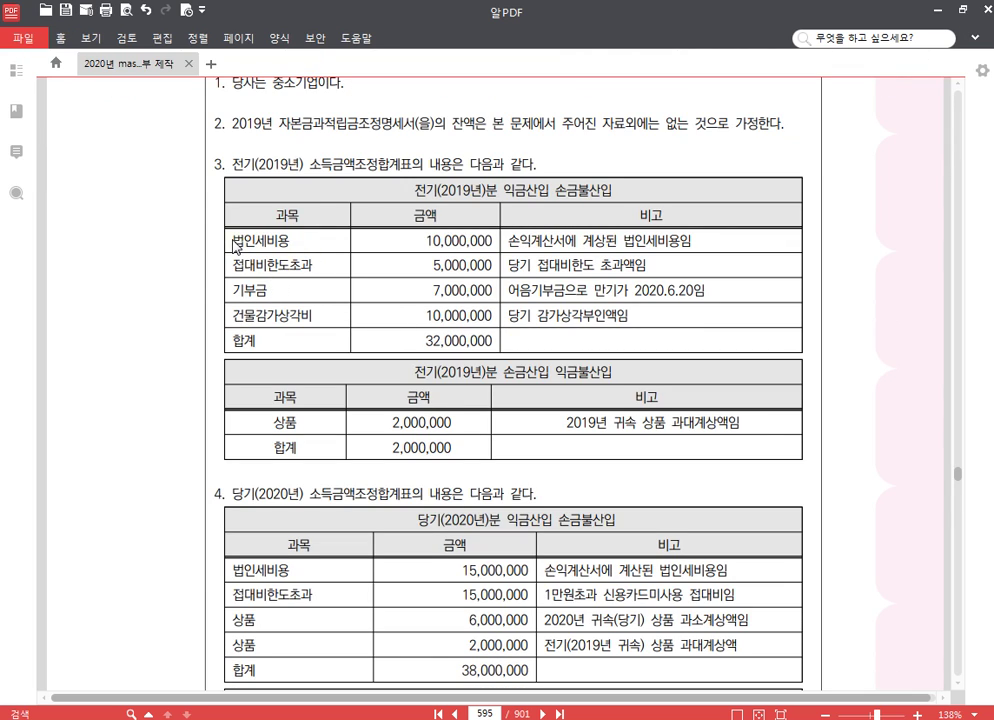
left_click_drag(233, 244, 700, 255)
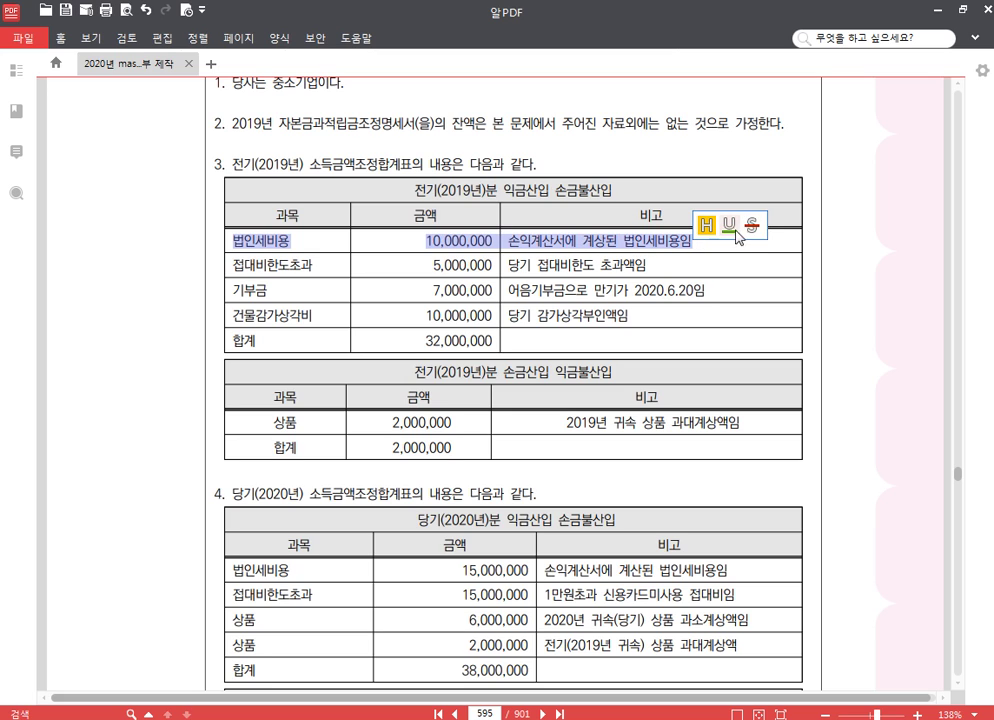
left_click(755, 228)
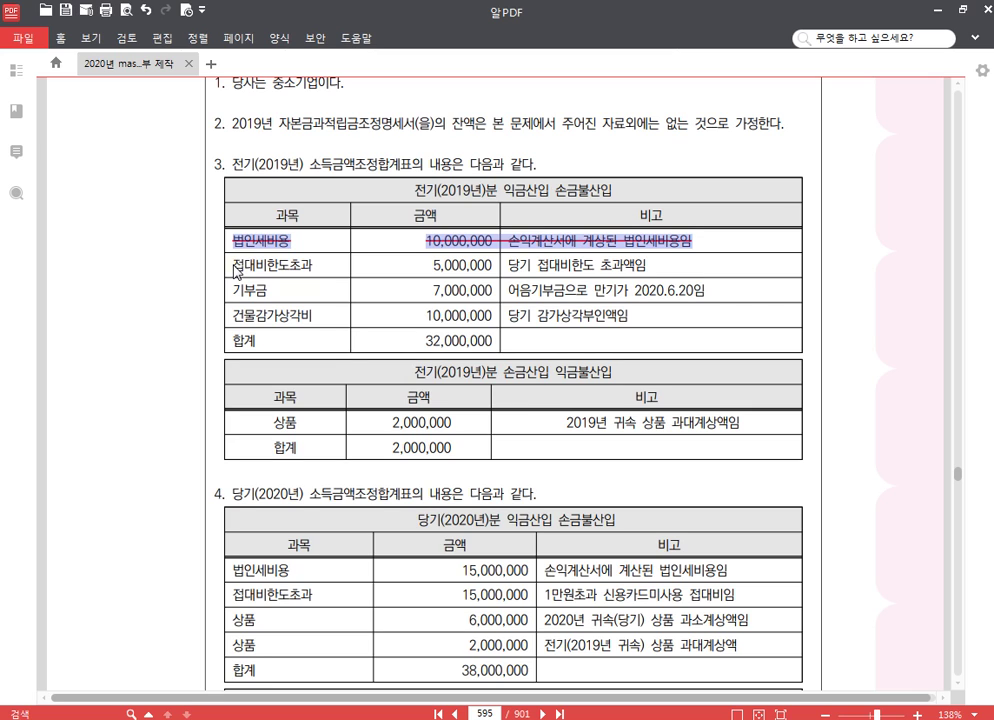
left_click_drag(237, 268, 715, 262)
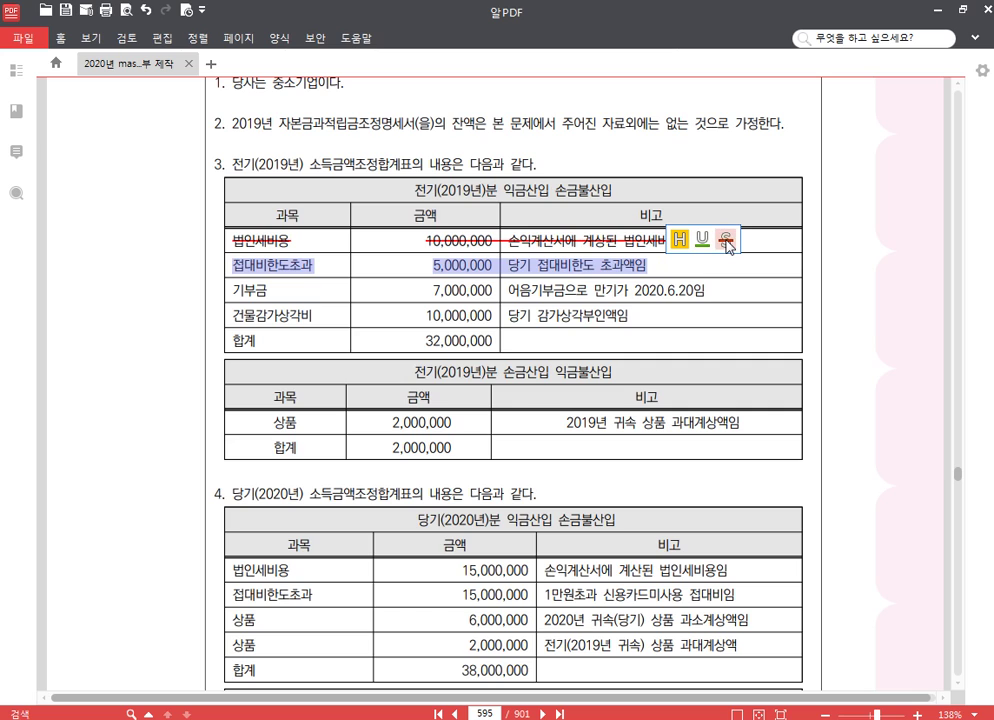
left_click(726, 242)
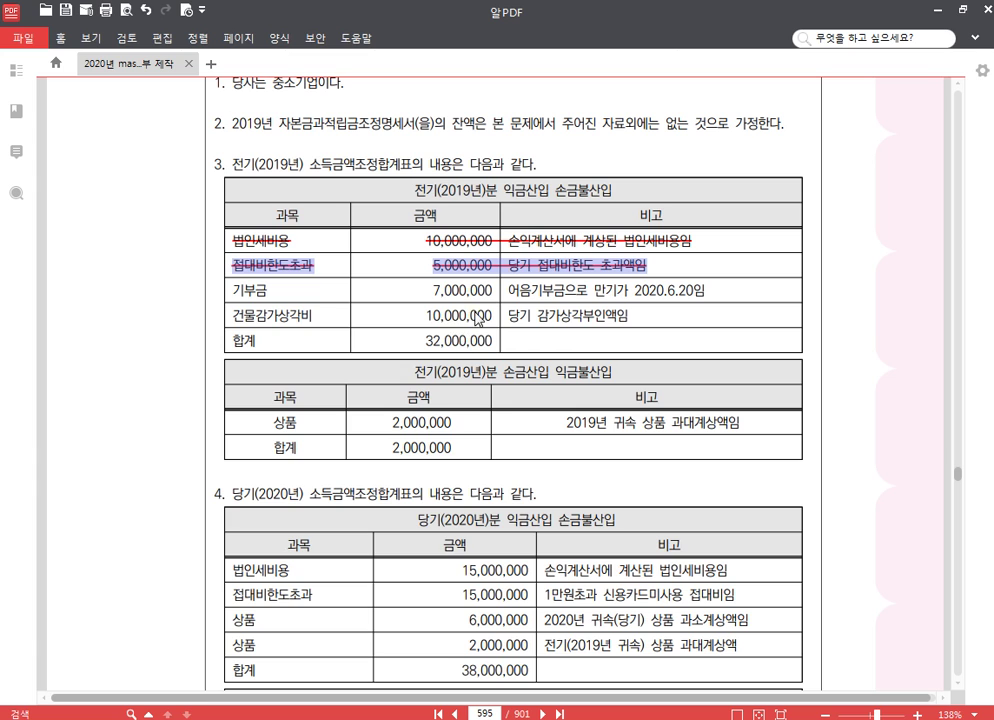
left_click(869, 433)
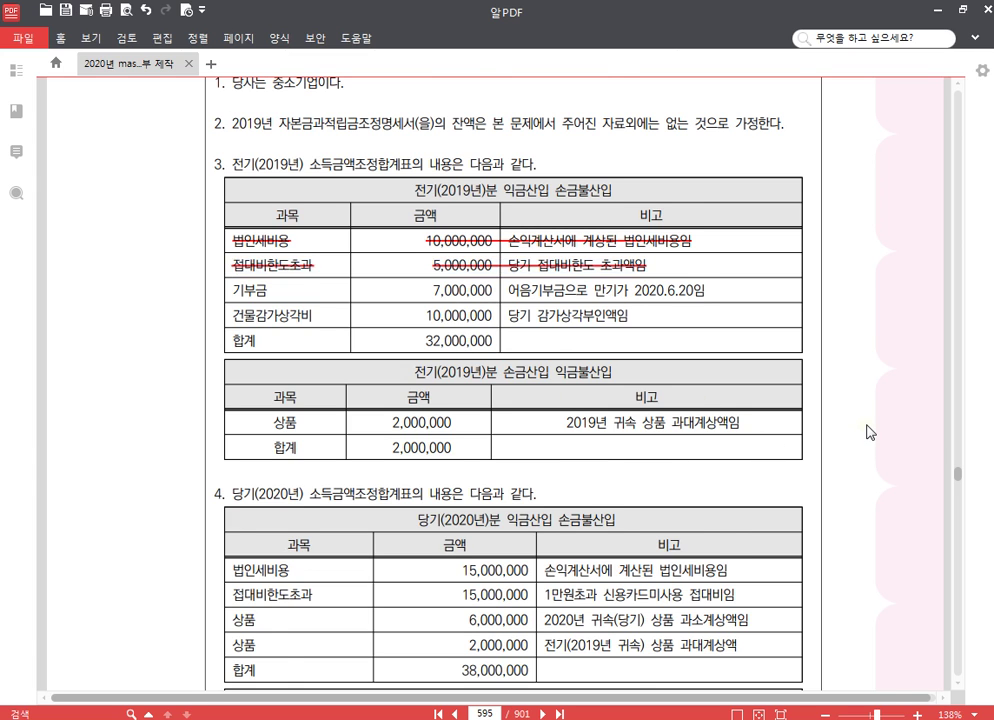
Switch to the 자본금과적립금조정명세서 and add the subject 기부금 in the first row with an opening balance of 7,000,000
scroll(295, 260, "down", 3)
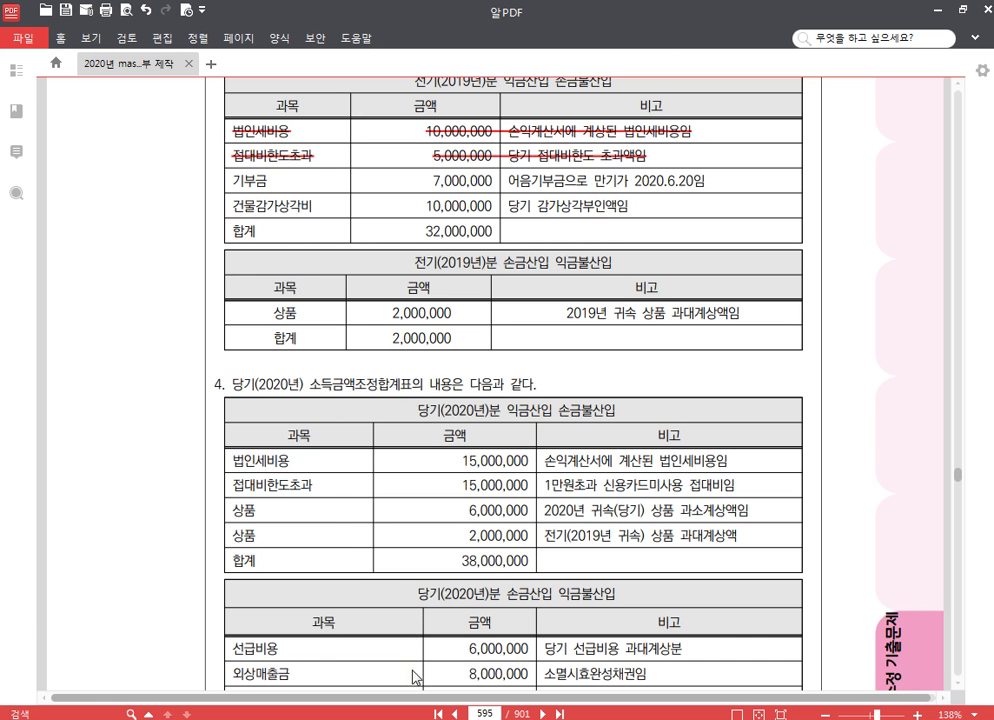
key("alt+Tab")
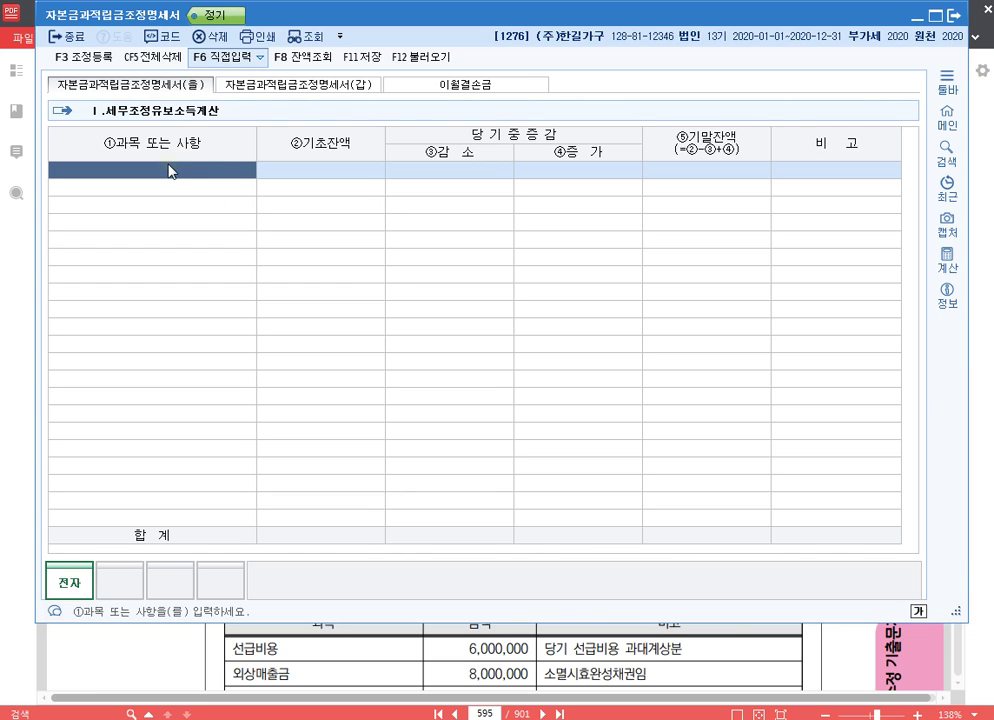
type("기부금")
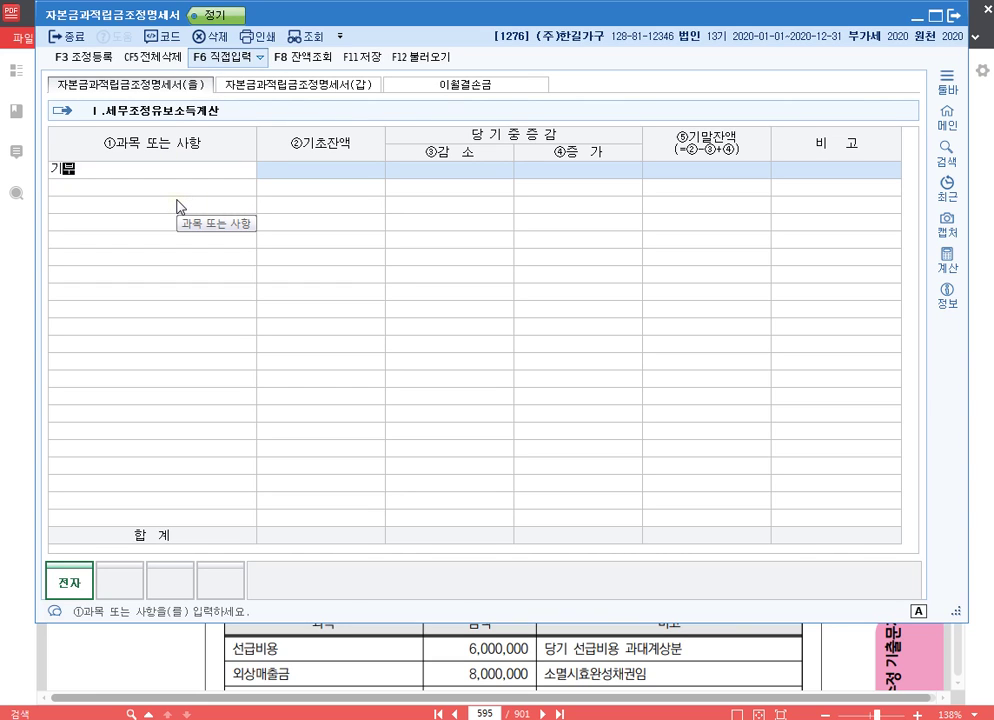
key("Return")
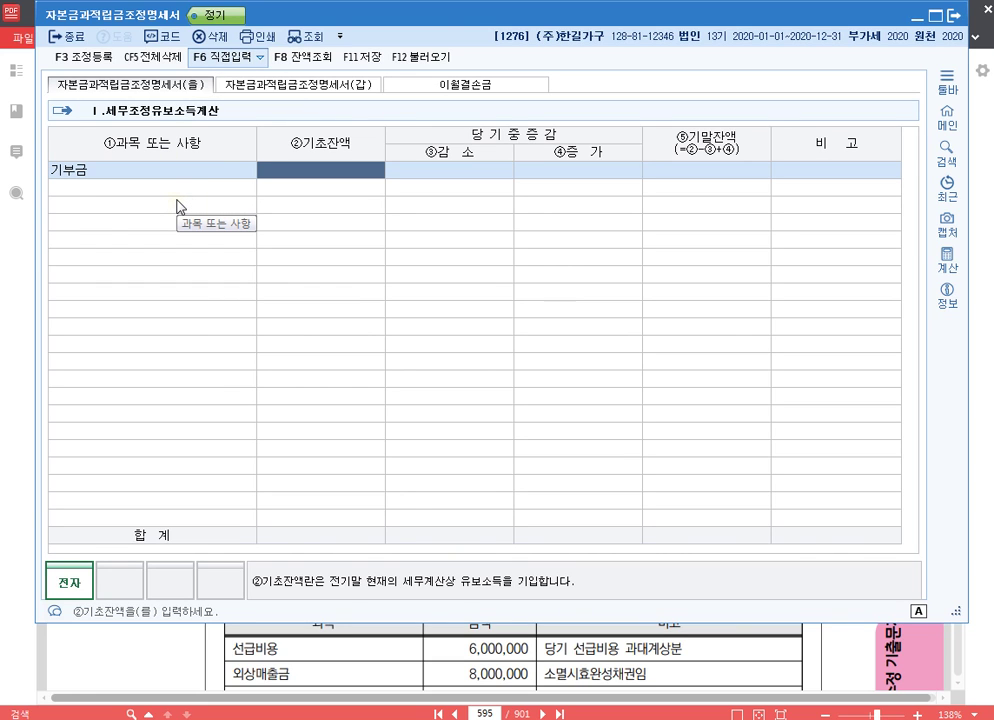
type("7000000")
key("Return")
key("Return")
key("Return")
key("Return")
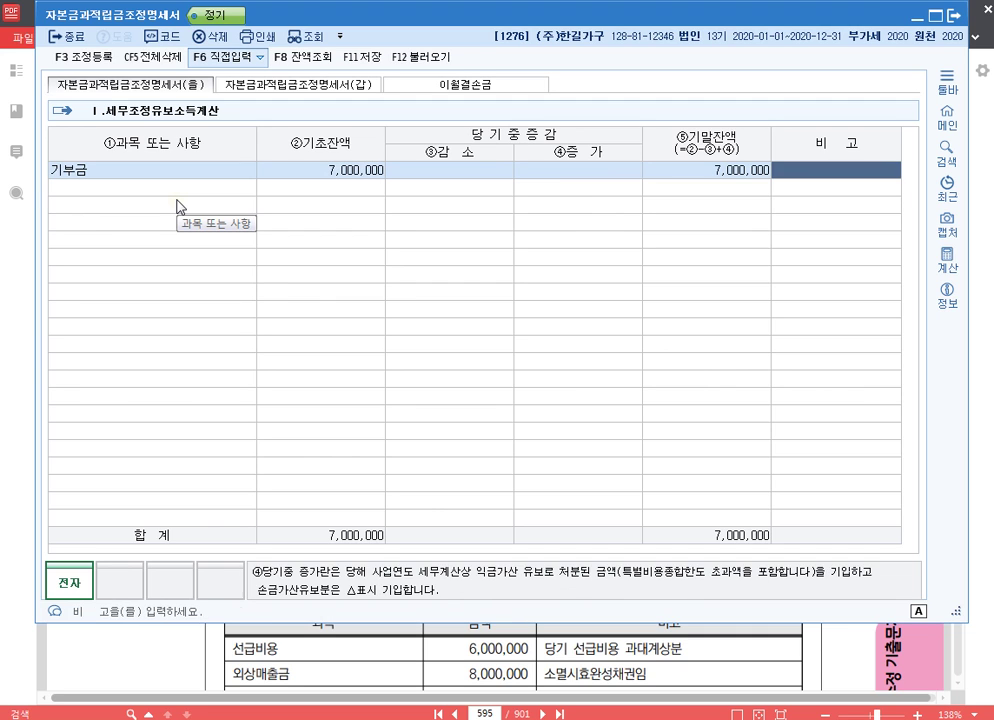
Add the subject 건물감가상각비 in the second row with an opening balance of 10,000,000
type("건물")
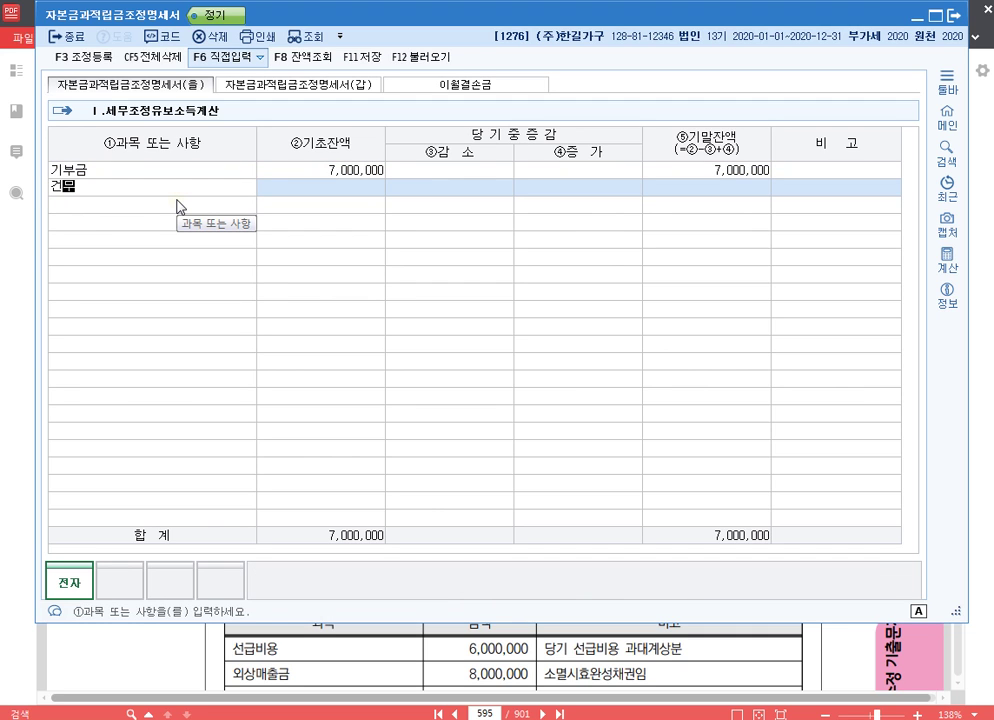
type("감가상ㄱ각비")
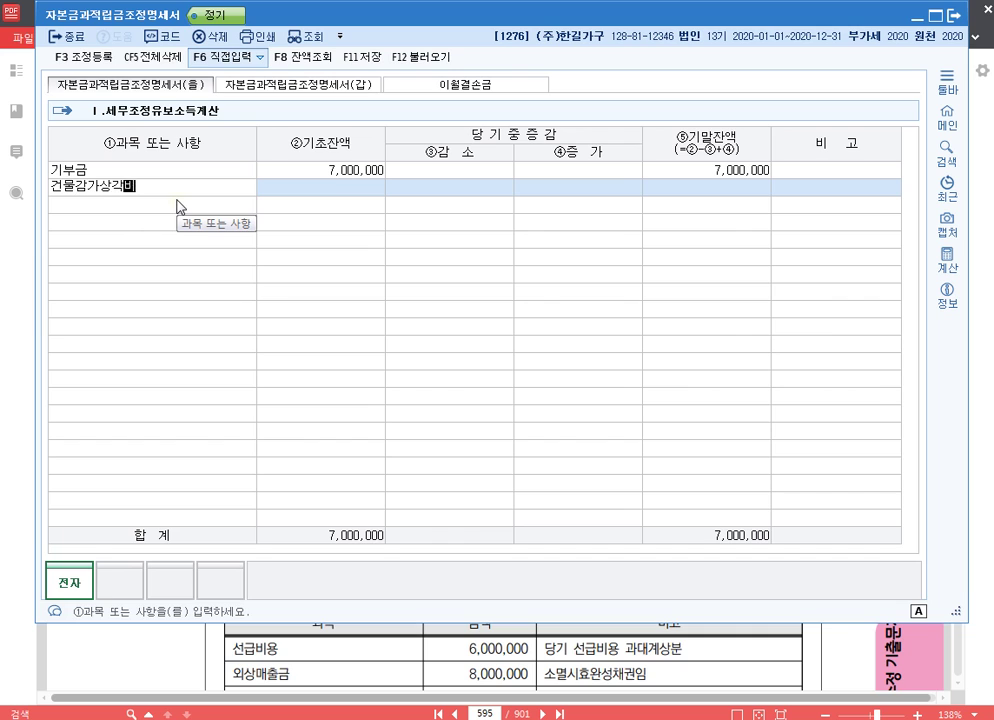
key("Return")
type("10000000")
key("Return")
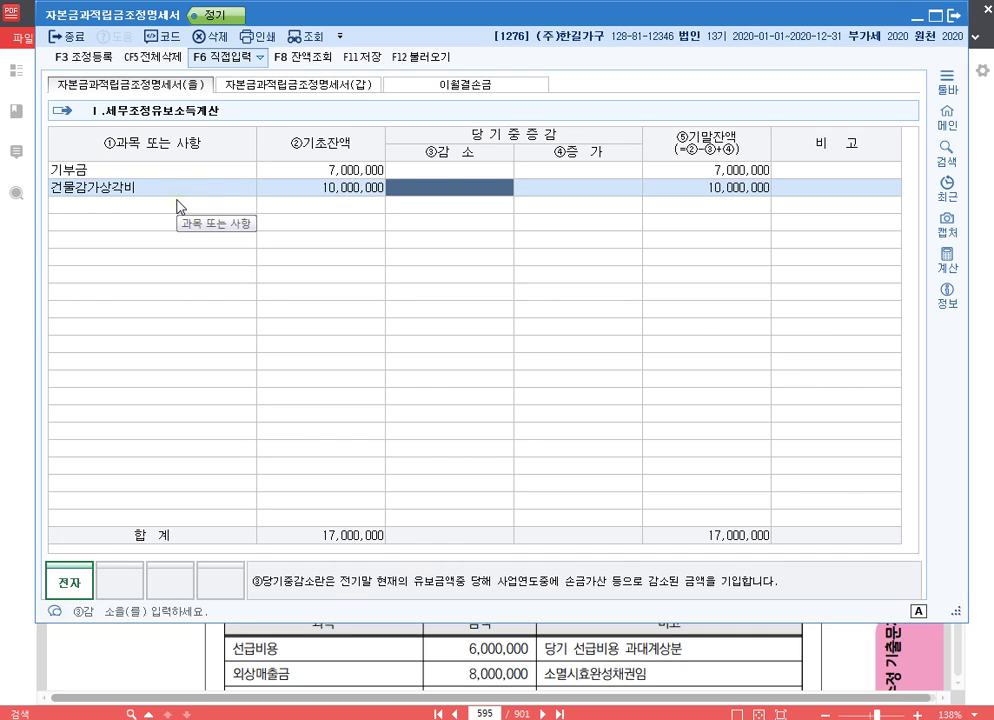
left_click(333, 168)
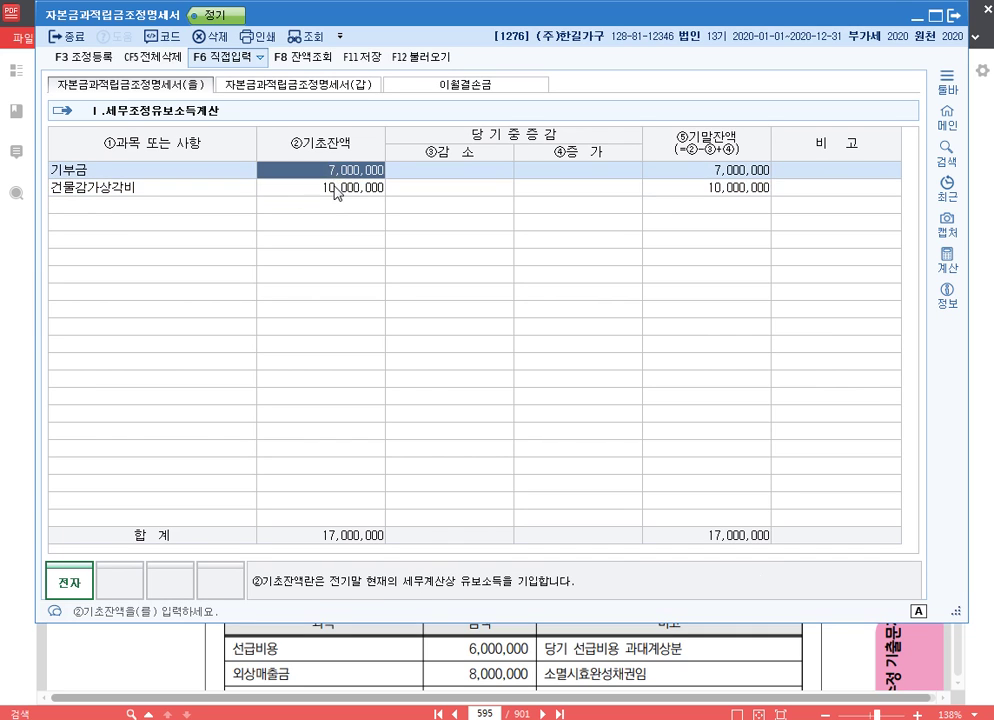
left_click(336, 189)
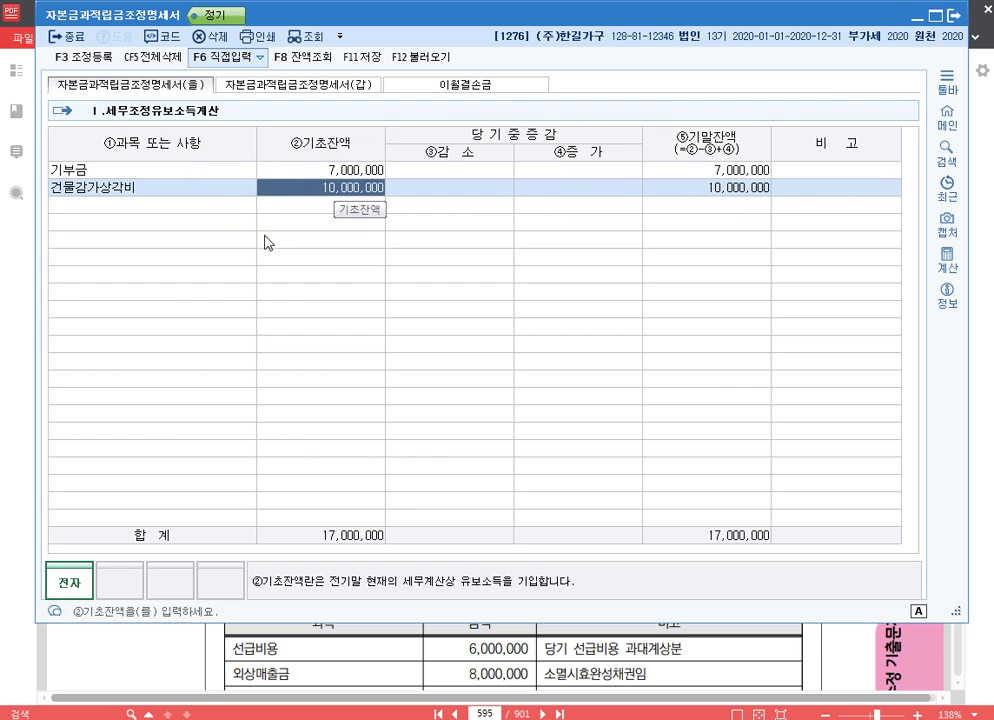
Check the 2019 손금산입 table in the PDF, and add the subject 상품 to the statement with an opening balance of -2,000,000
left_click(988, 335)
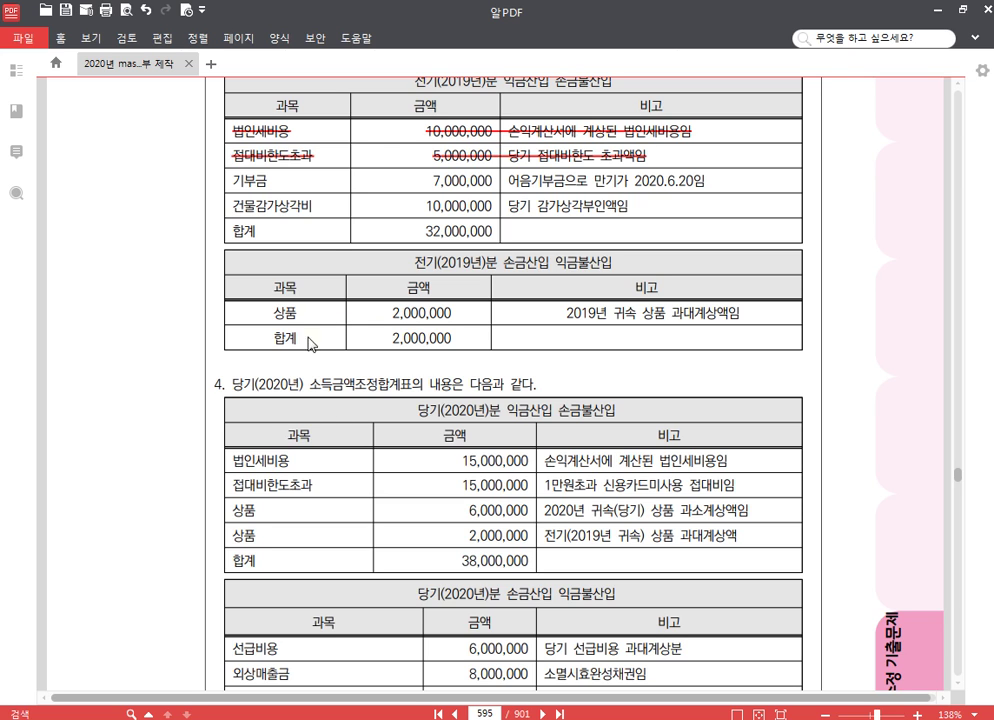
mouse_move(443, 719)
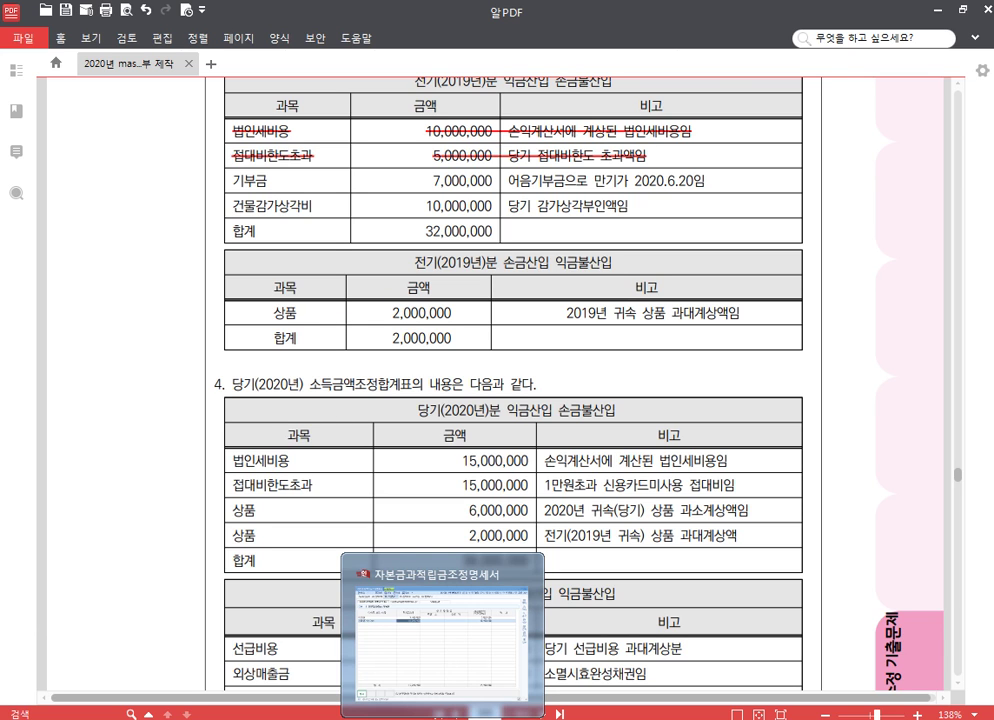
left_click(443, 630)
left_click(133, 244)
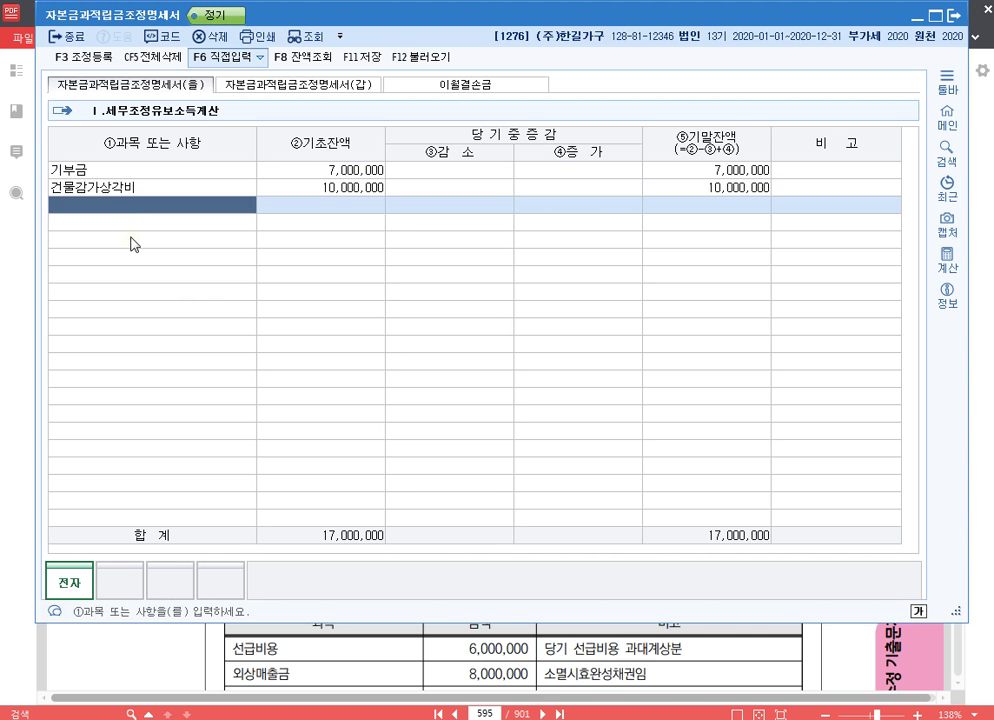
type("ㅅ상품")
key("Return")
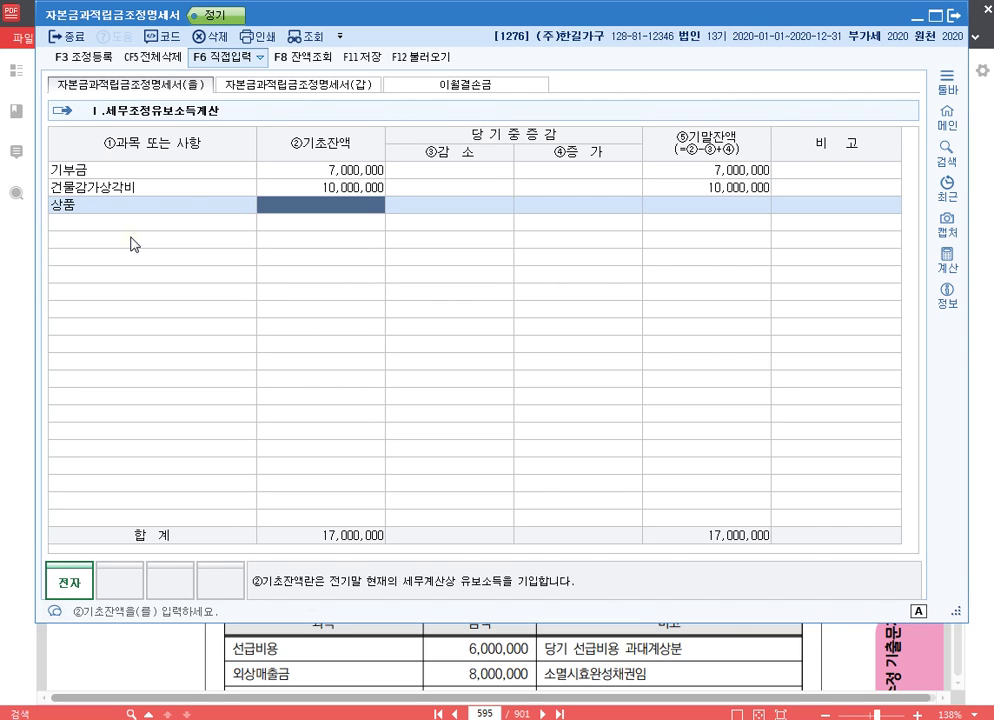
type("-2000000")
key("Return")
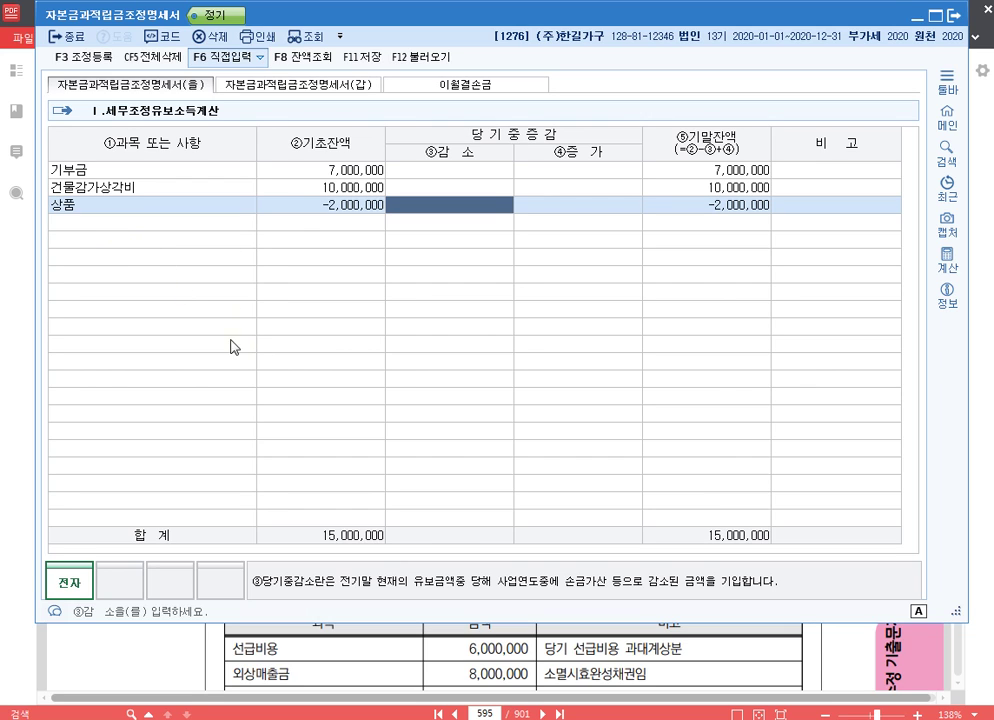
Switch to the PDF and strike out the 법인세비용 and 접대비한도초과 rows in the 2020 익금산입 손금불산입 table
left_click(988, 281)
scroll(191, 390, "down", 5)
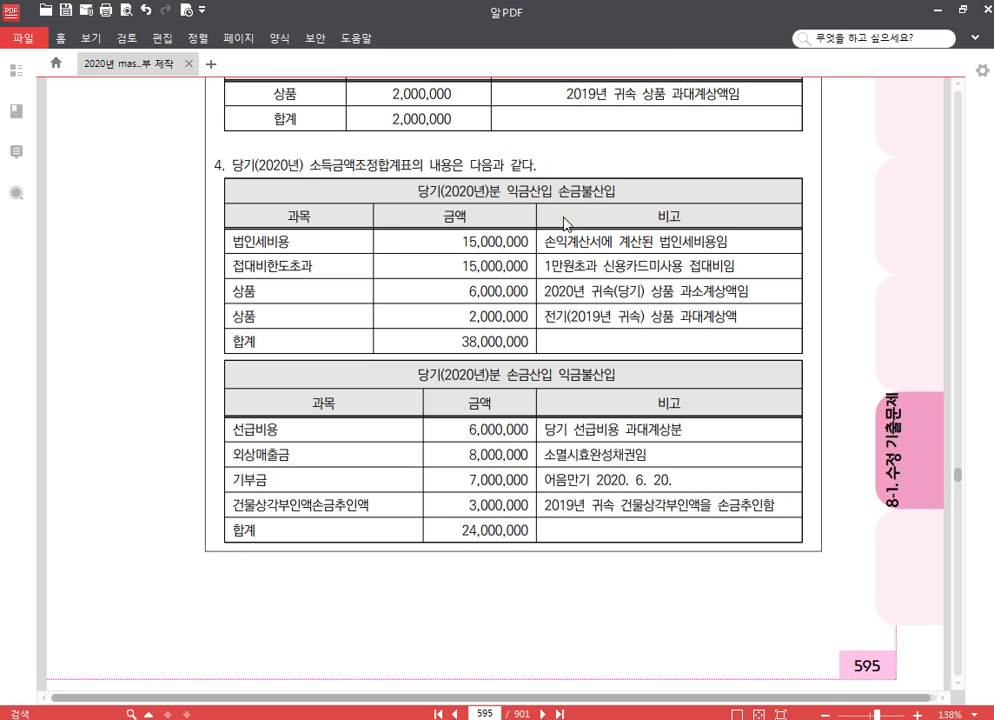
left_click_drag(238, 237, 765, 236)
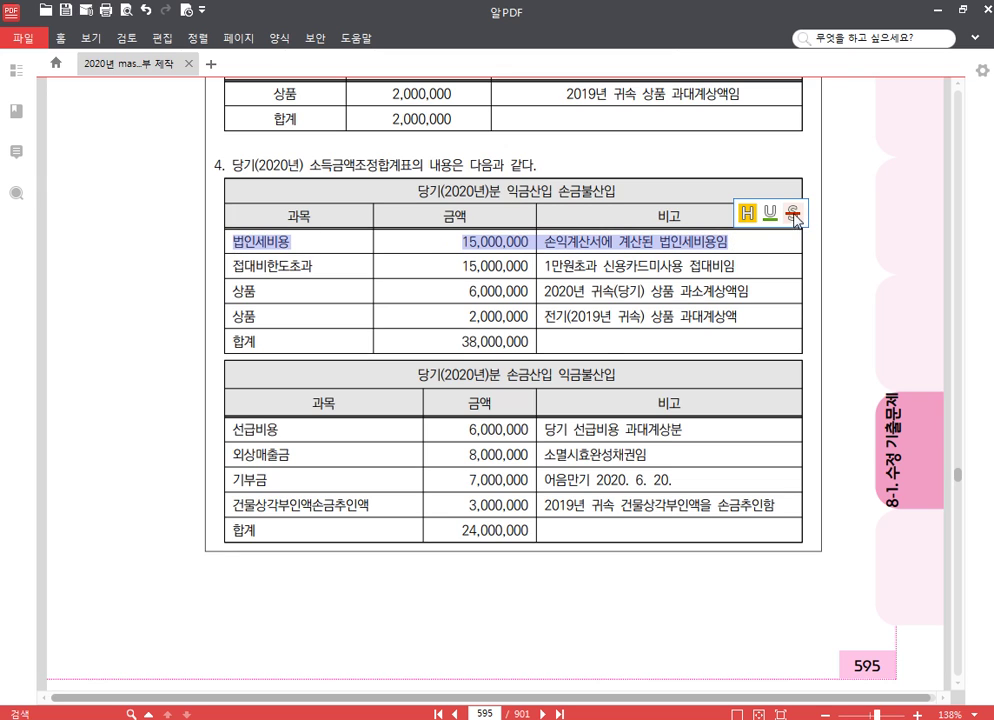
left_click(792, 212)
left_click_drag(228, 270, 739, 270)
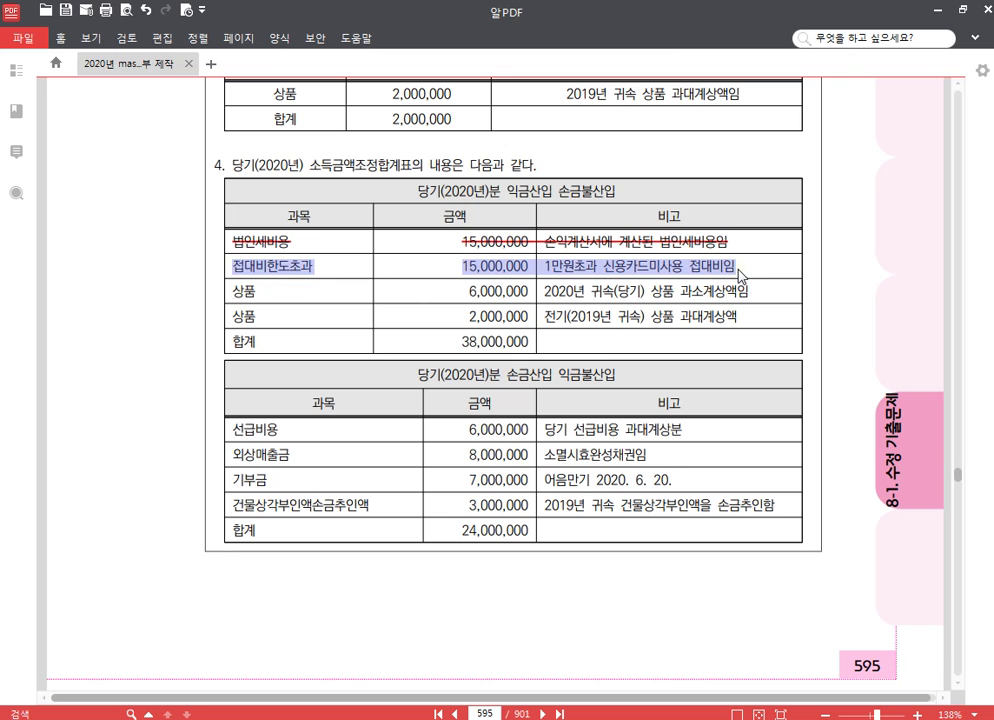
left_click(796, 244)
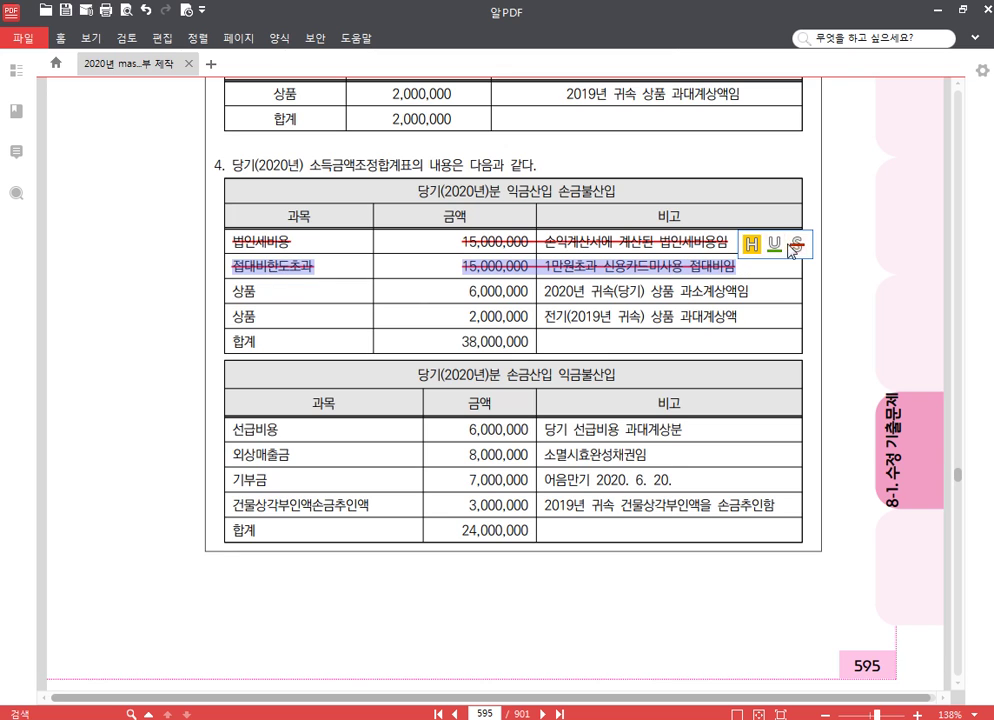
left_click(781, 293)
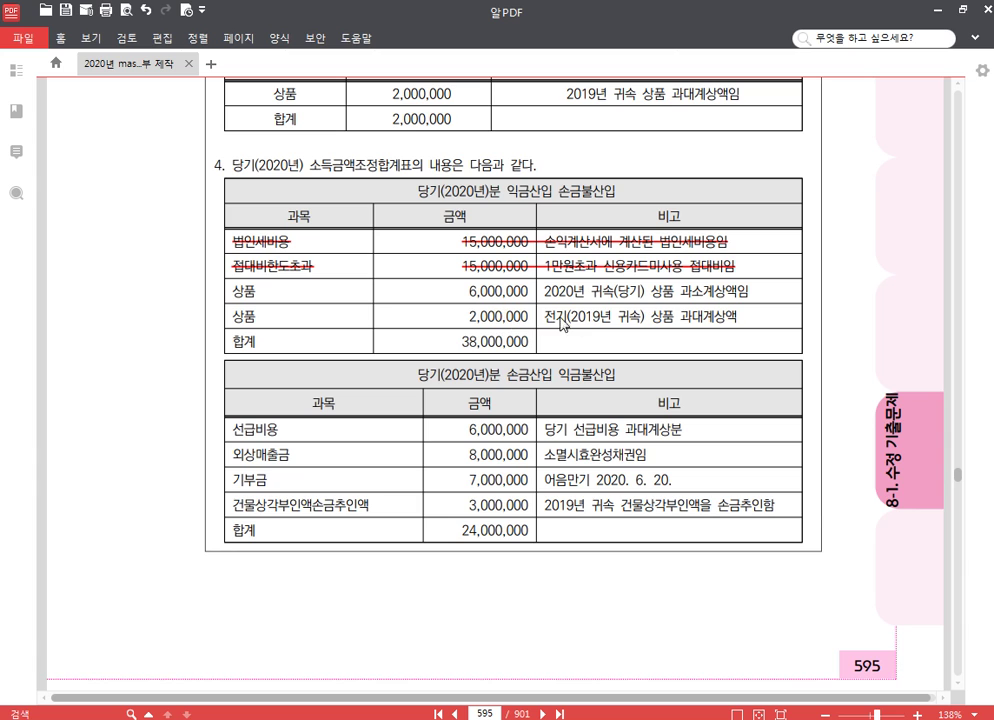
Switch back to the 자본금과적립금조정명세서(을) and enter a decrease of -2,000,000 for 상품
key("alt+Tab")
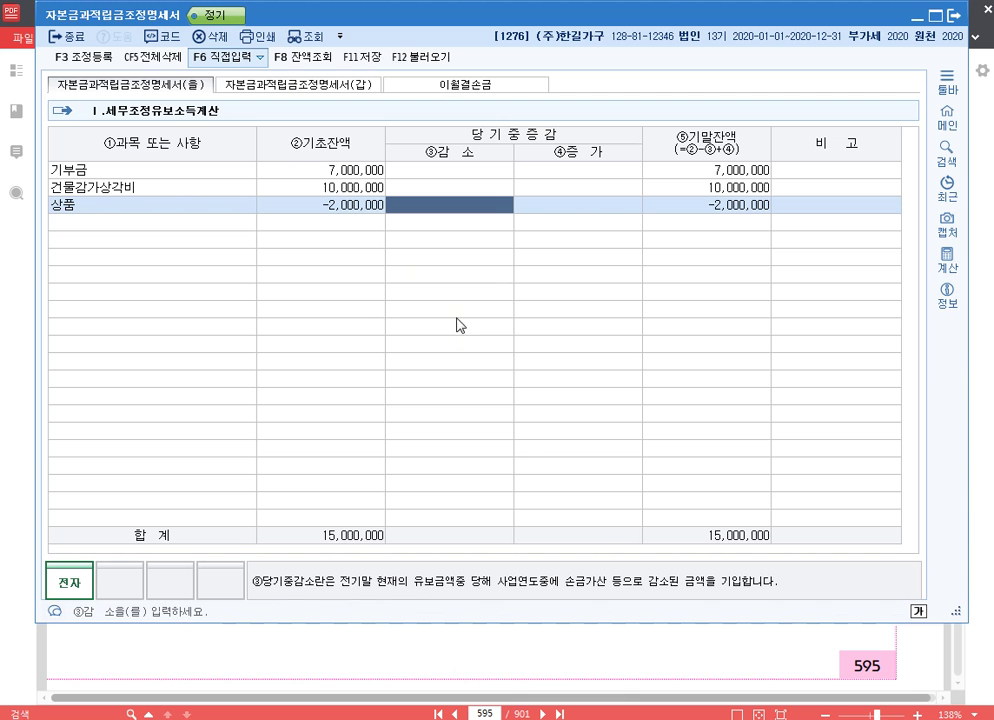
key("Left")
left_click(460, 208)
type("-2000000")
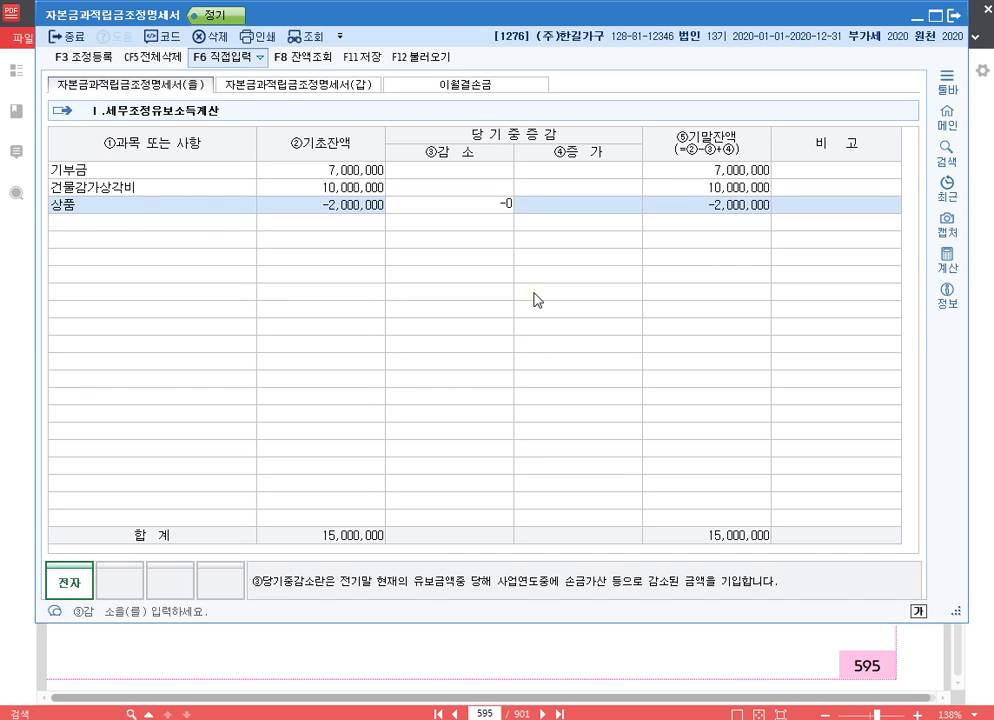
key("Return")
key("Left")
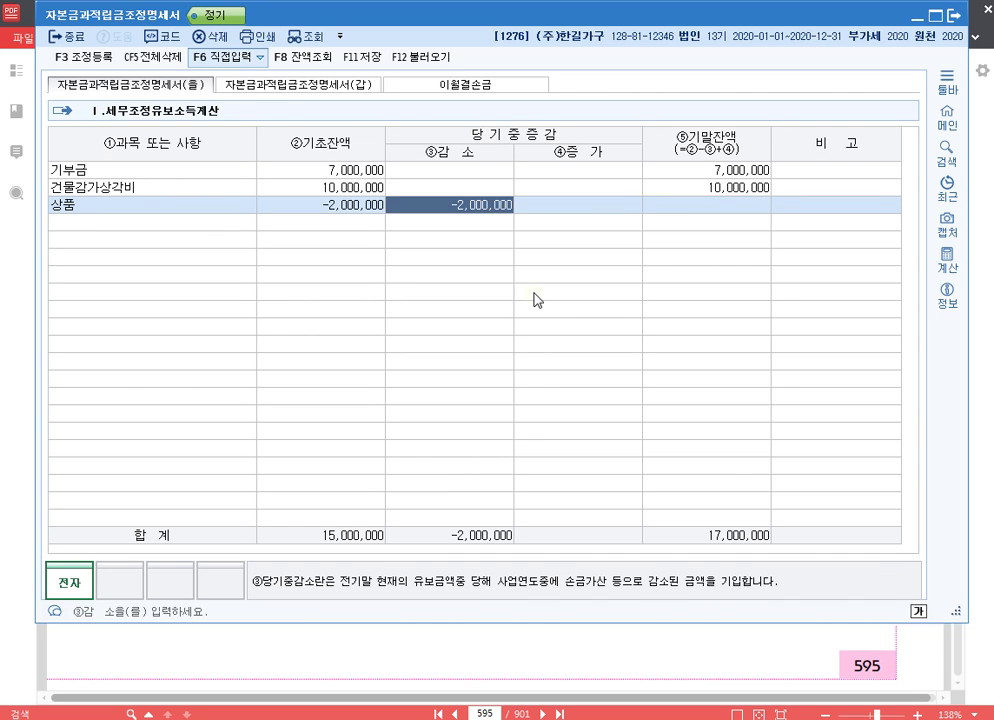
Enter a current-period increase of 6,000,000 in the 상품 row
key("Right")
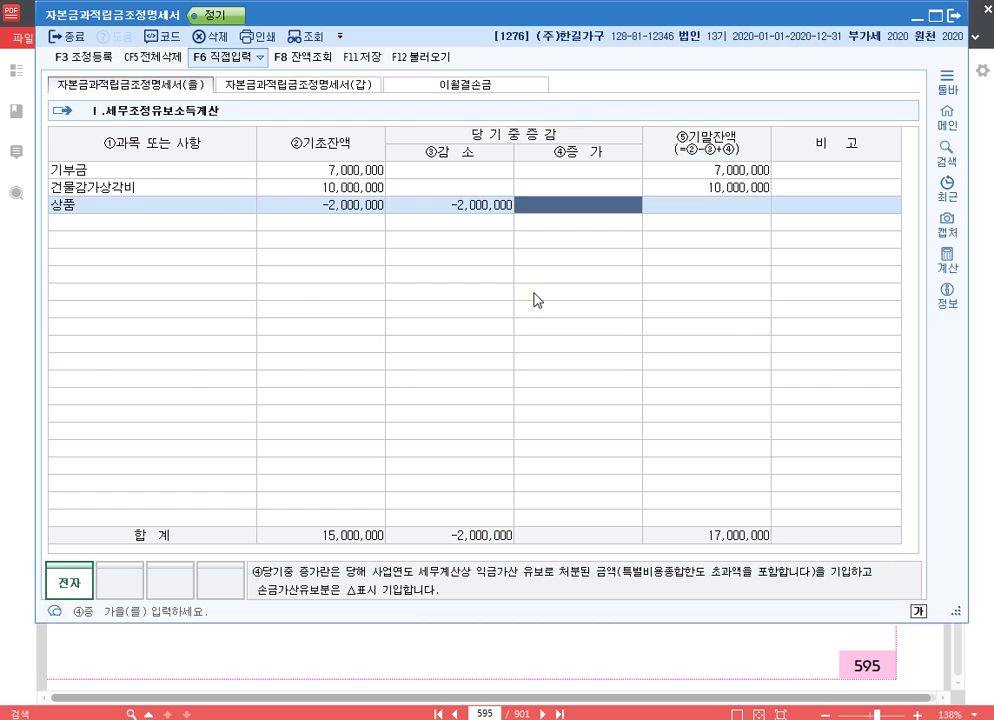
type("6000000")
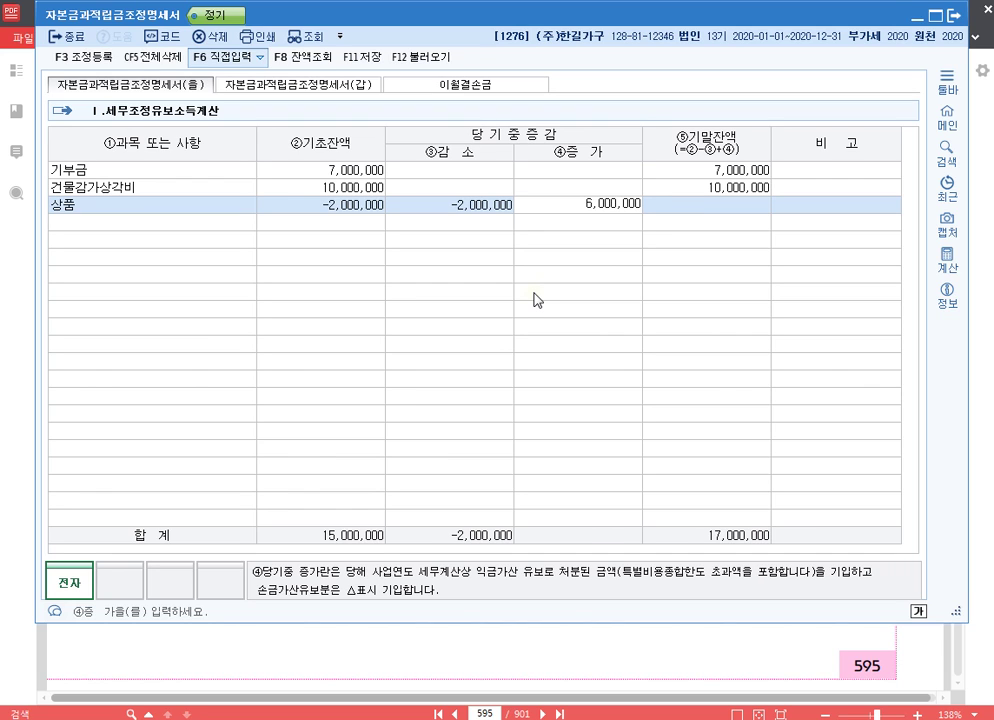
key("Return")
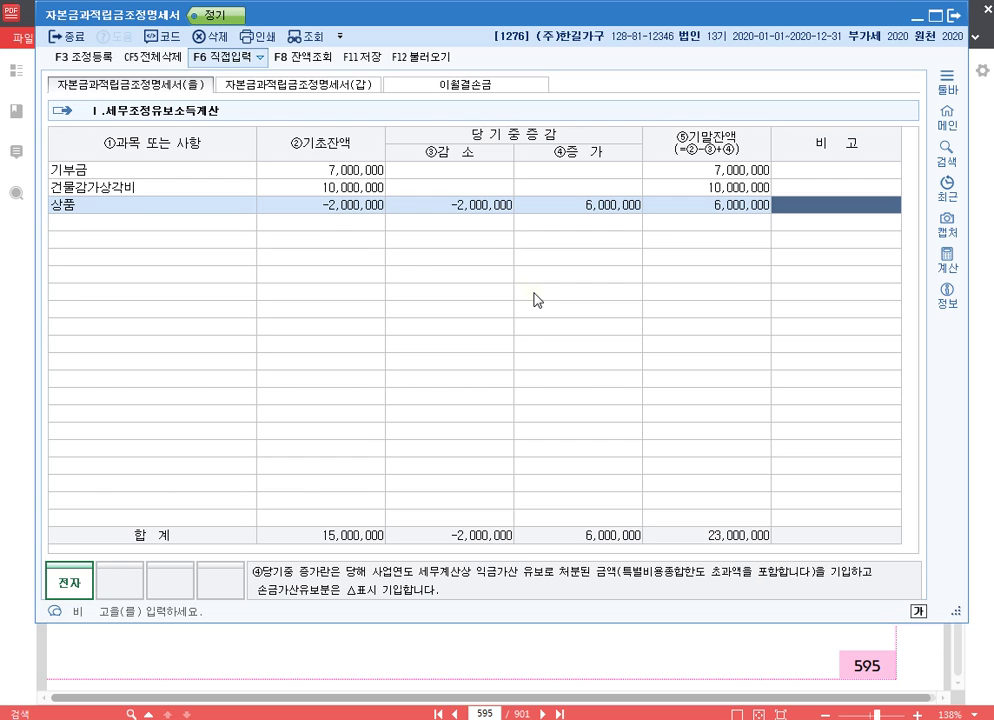
left_click(581, 207)
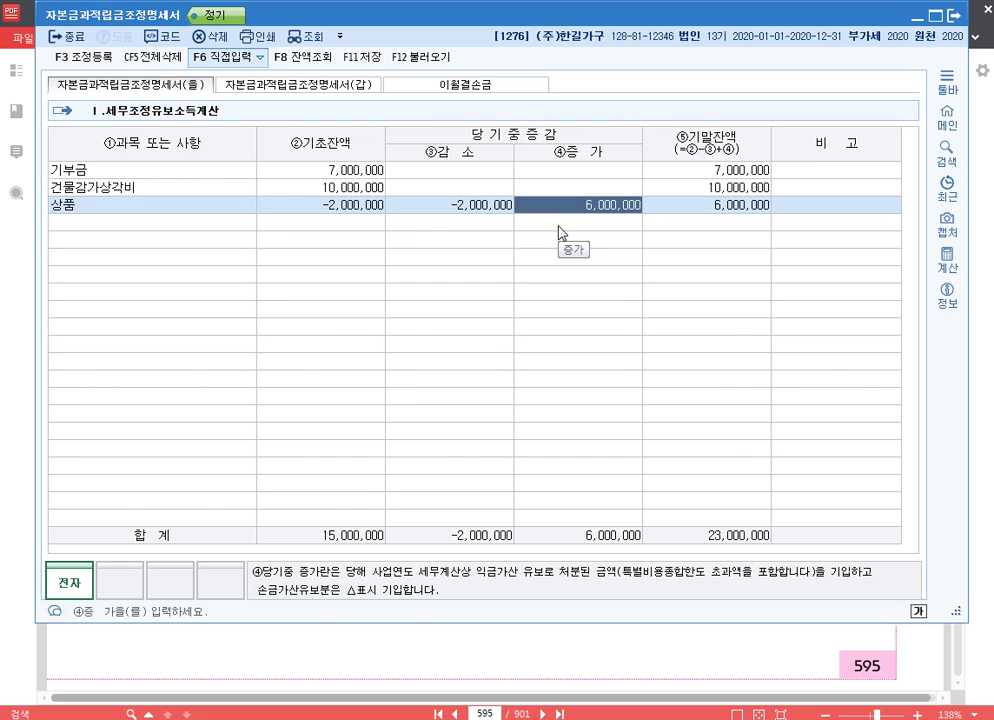
left_click(474, 210)
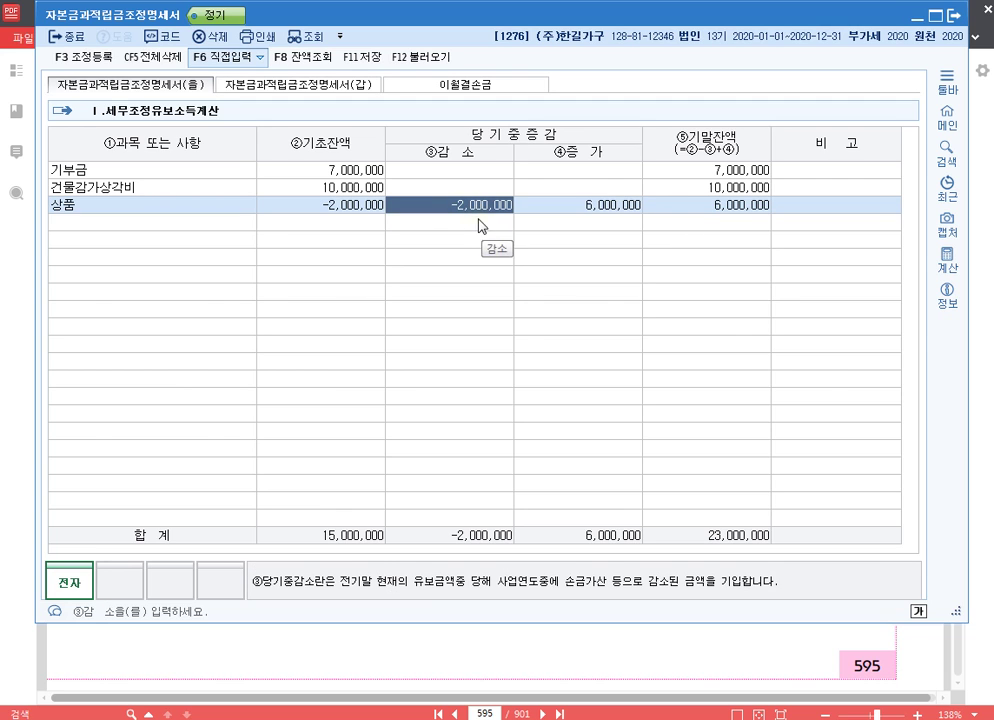
left_click(522, 206)
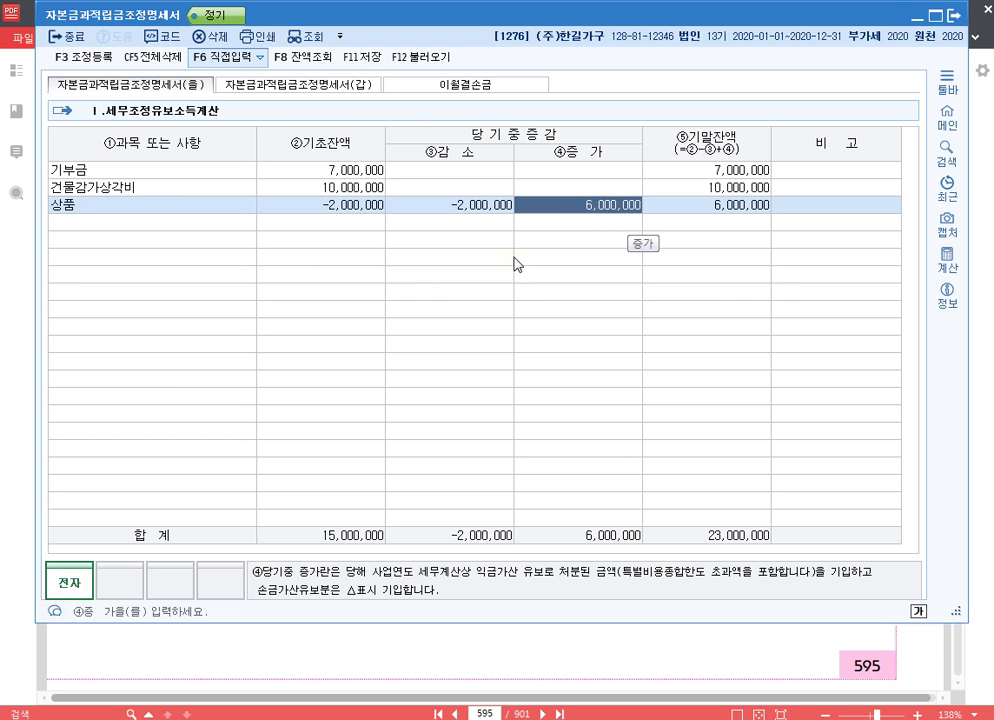
Examine the 2020 손금산입 익금불산입 table in the PDF and compare its items with the 2019 adjustment tables
left_click(506, 668)
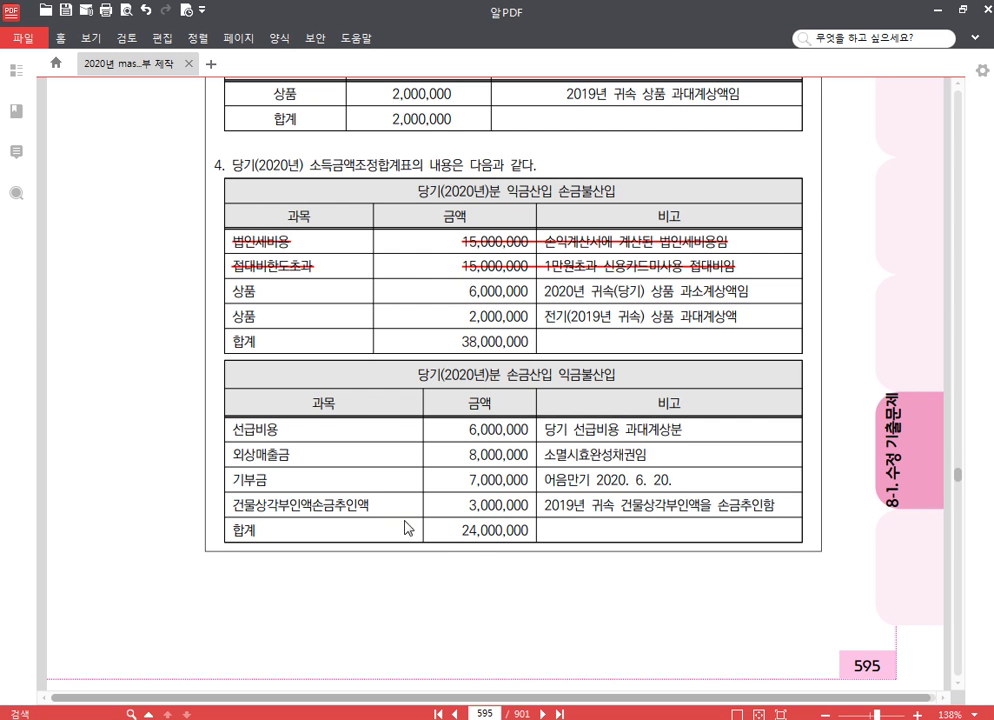
scroll(470, 571, "down", 2)
scroll(470, 571, "down", 2)
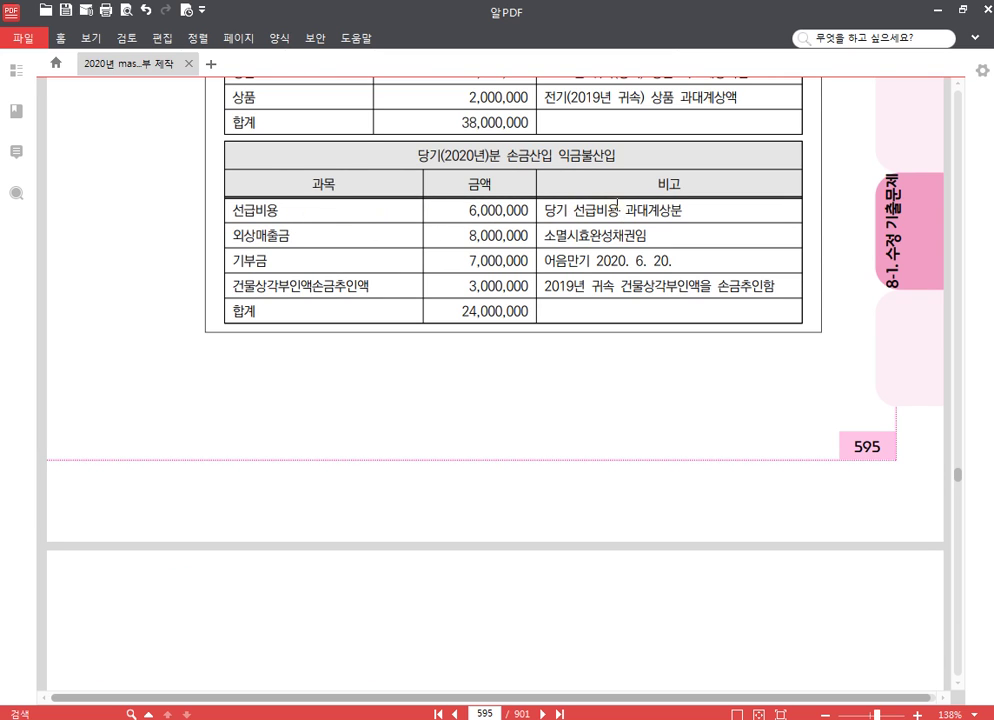
scroll(617, 208, "up", 2)
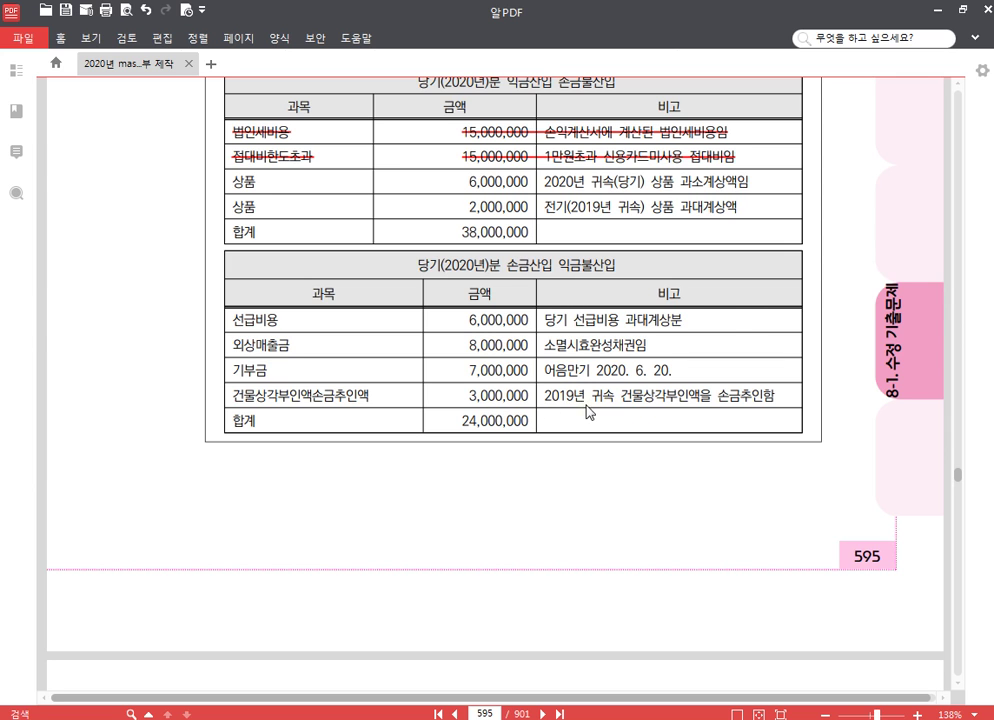
scroll(590, 408, "up", 2)
scroll(591, 407, "up", 4)
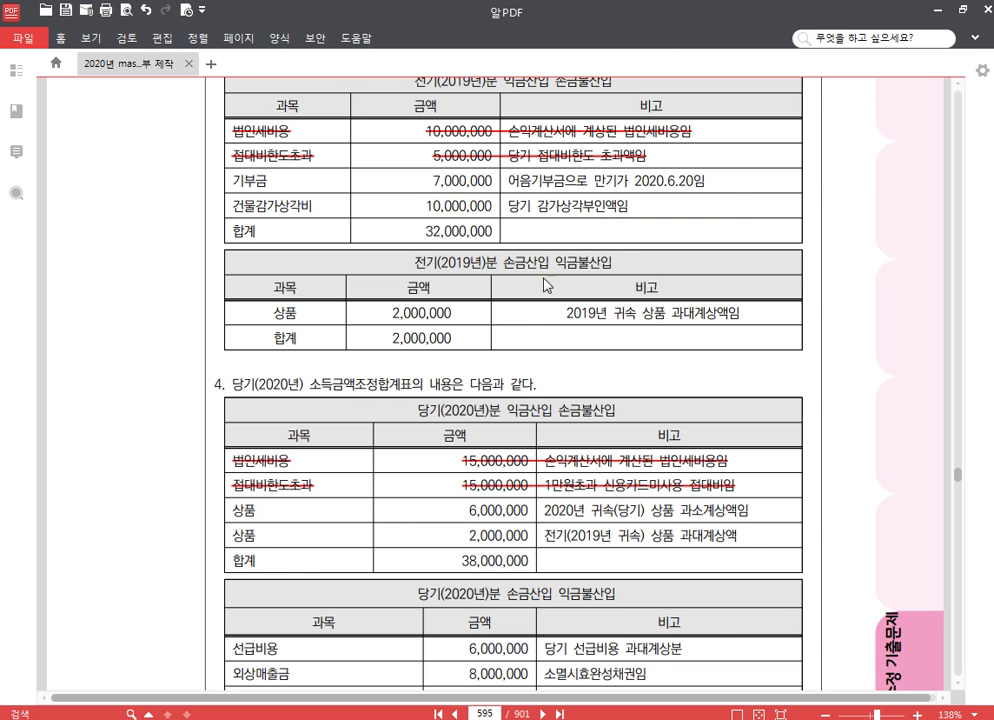
scroll(545, 350, "down", 4)
scroll(553, 415, "down", 2)
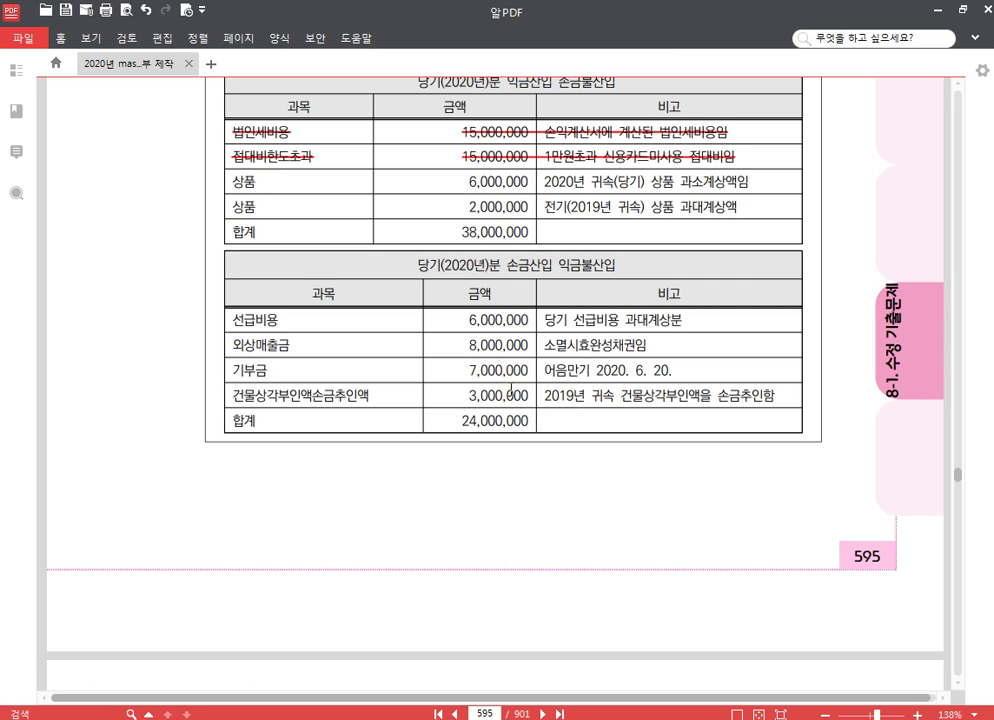
left_click_drag(511, 392, 520, 394)
left_click(515, 374)
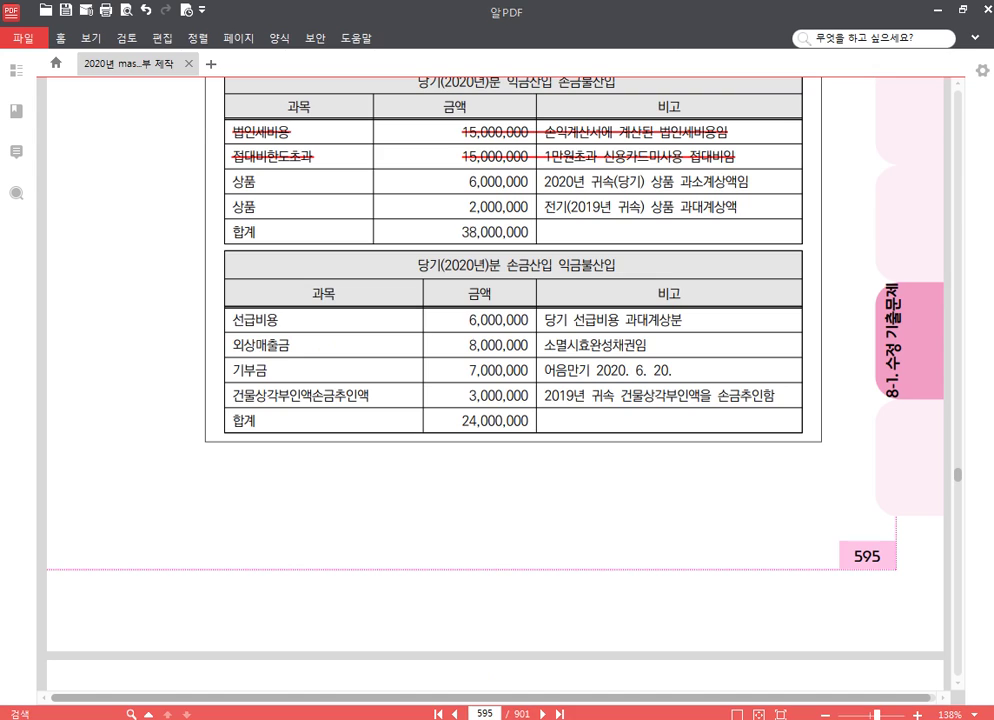
Return to the statement and add the subject 선급비용 in the fourth row with a current-period increase of -6,000,000
left_click(490, 719)
left_click(190, 228)
type("선급비")
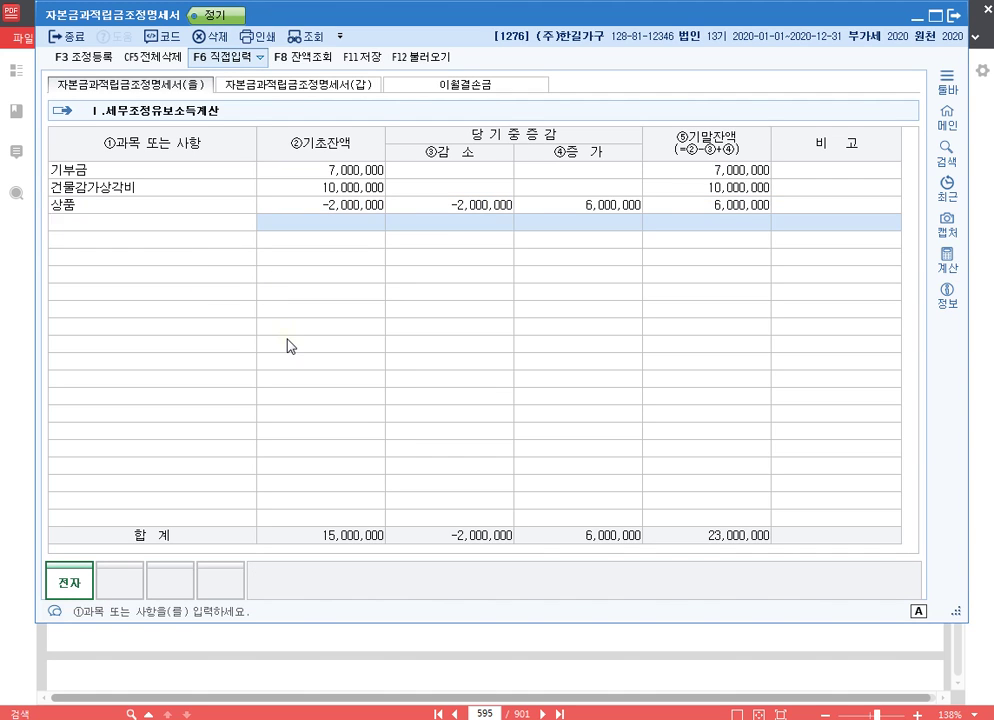
type("용")
key("Return")
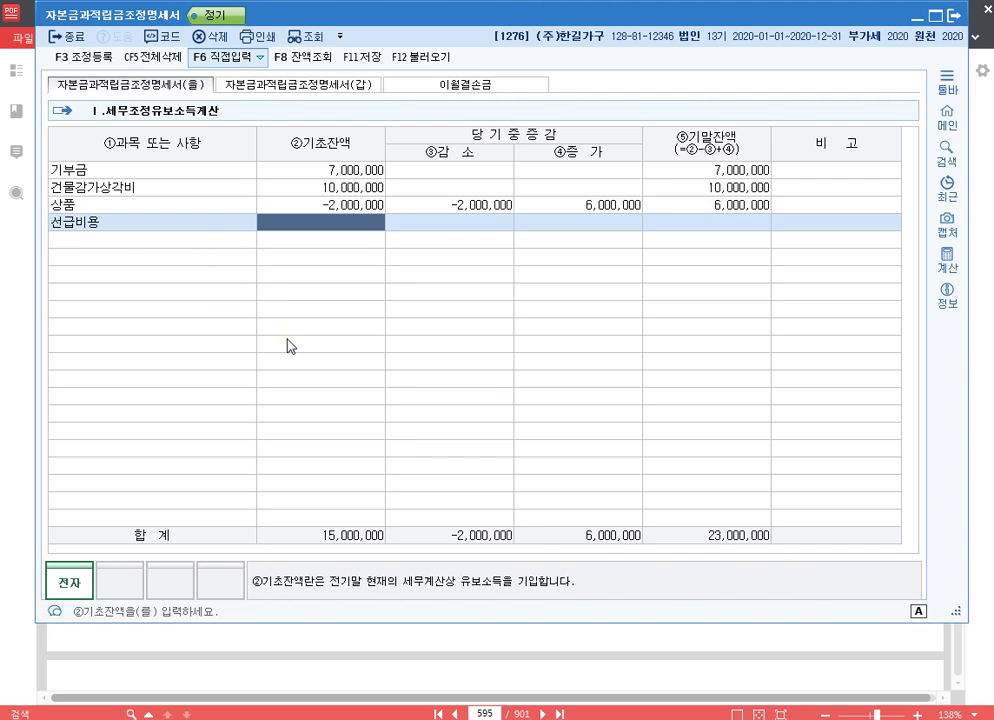
key("Return")
key("Return")
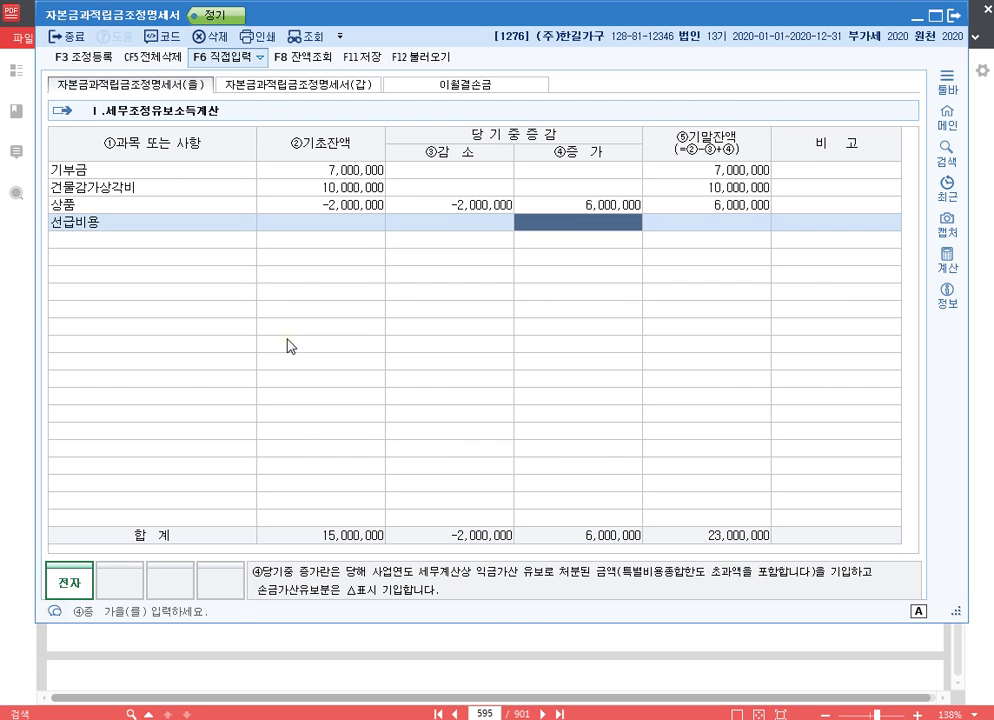
type("-6,000,000")
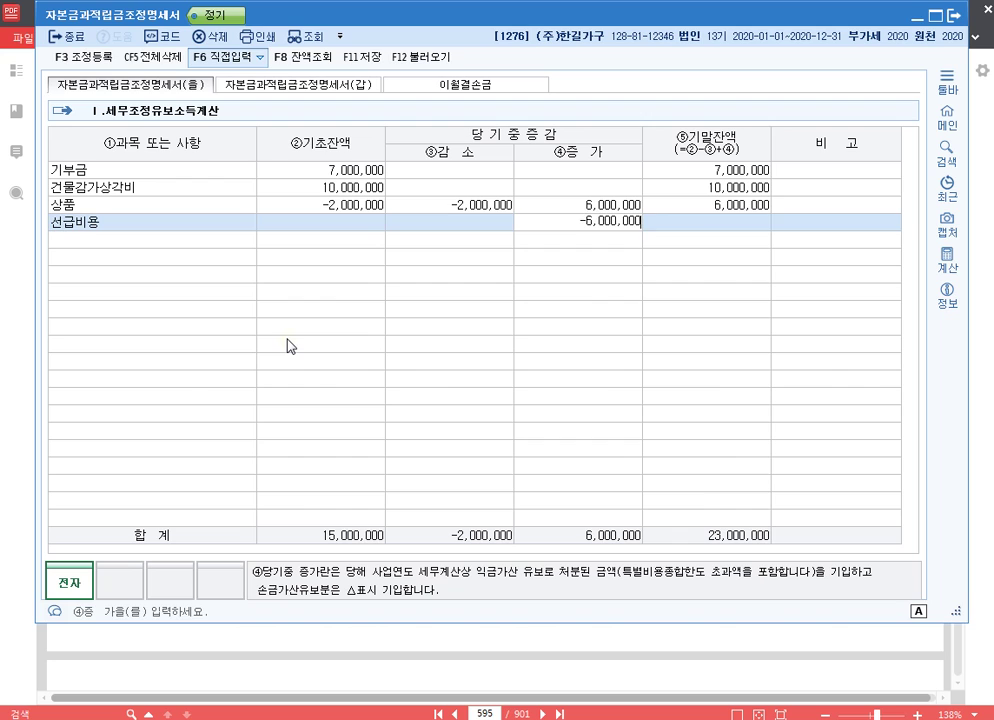
key("Return")
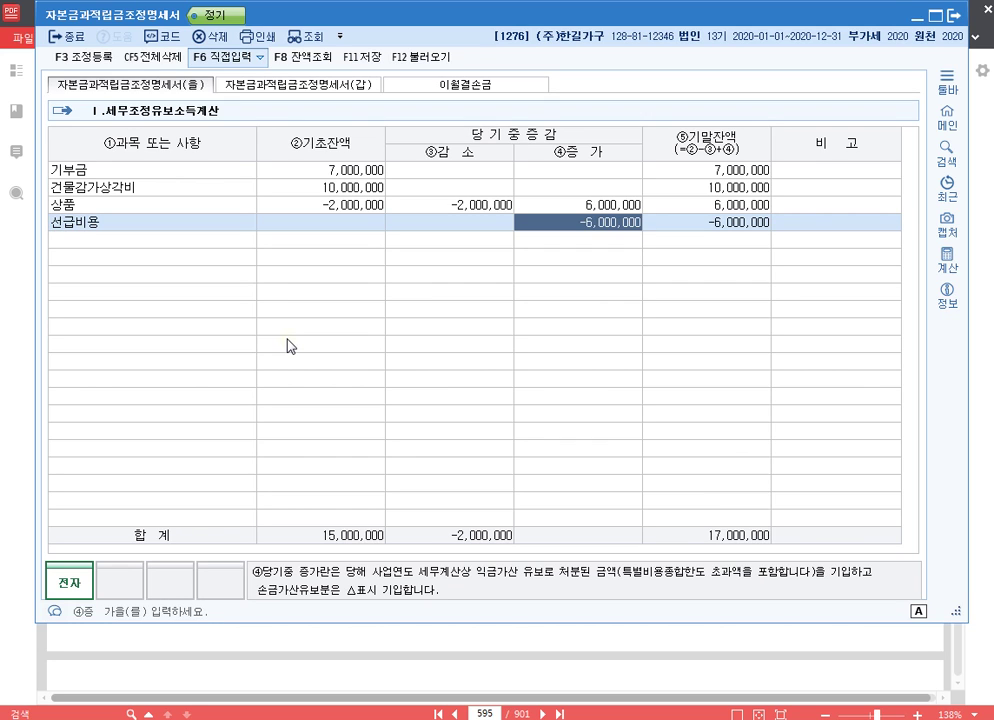
key("Return")
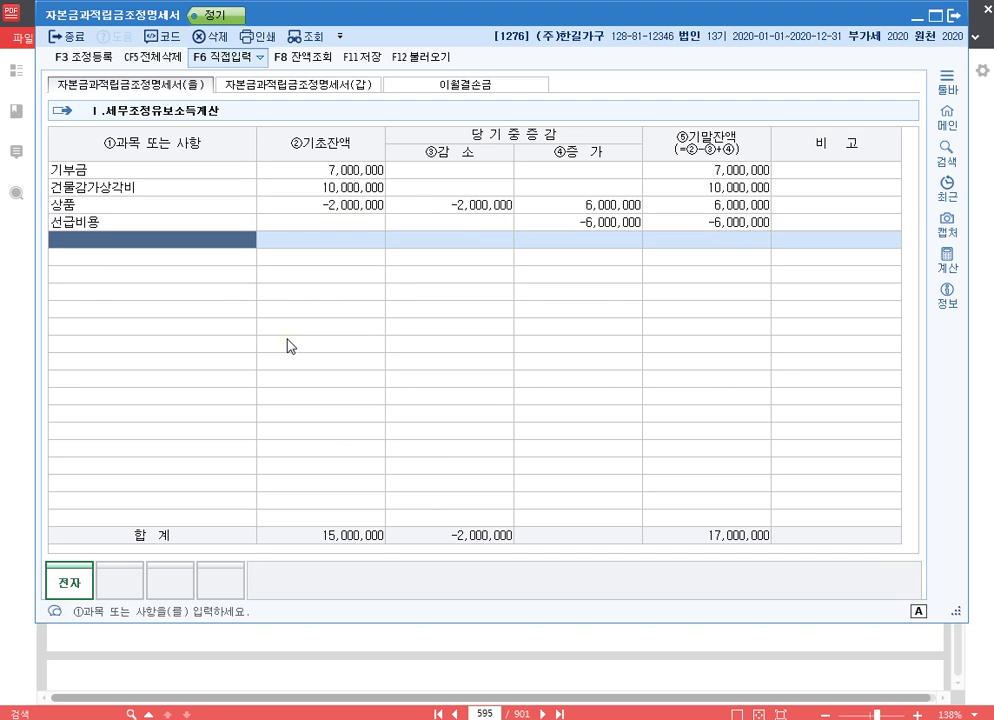
Add the subject 외상매출금 in the fifth row with a current-period increase of -8,000,000
type("외상매")
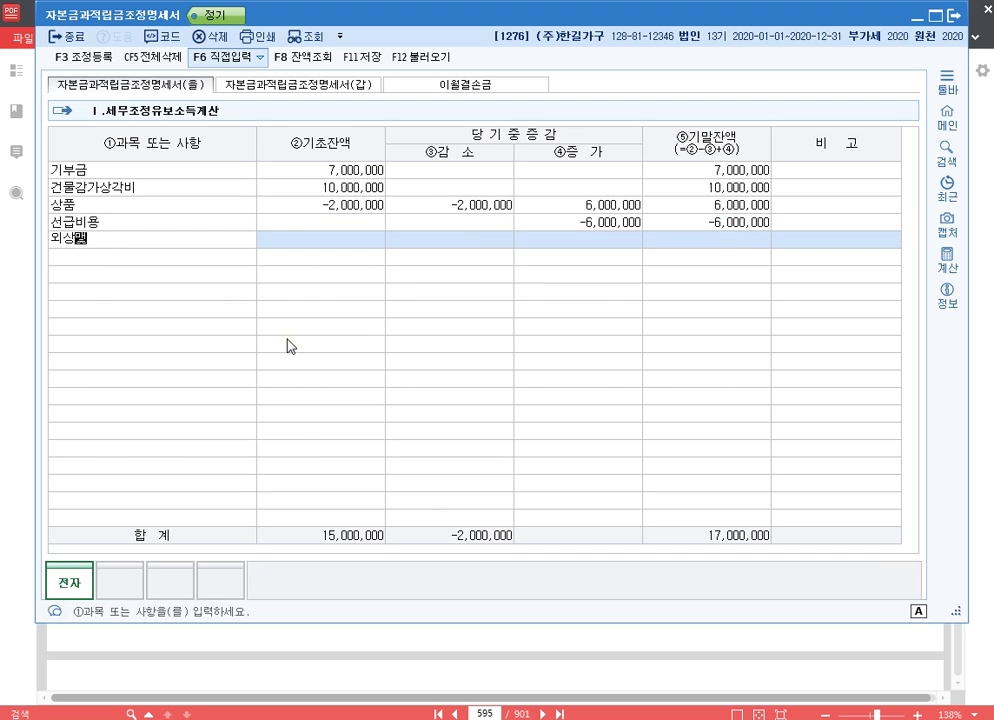
type("출금")
key("Return")
key("Return")
key("Return")
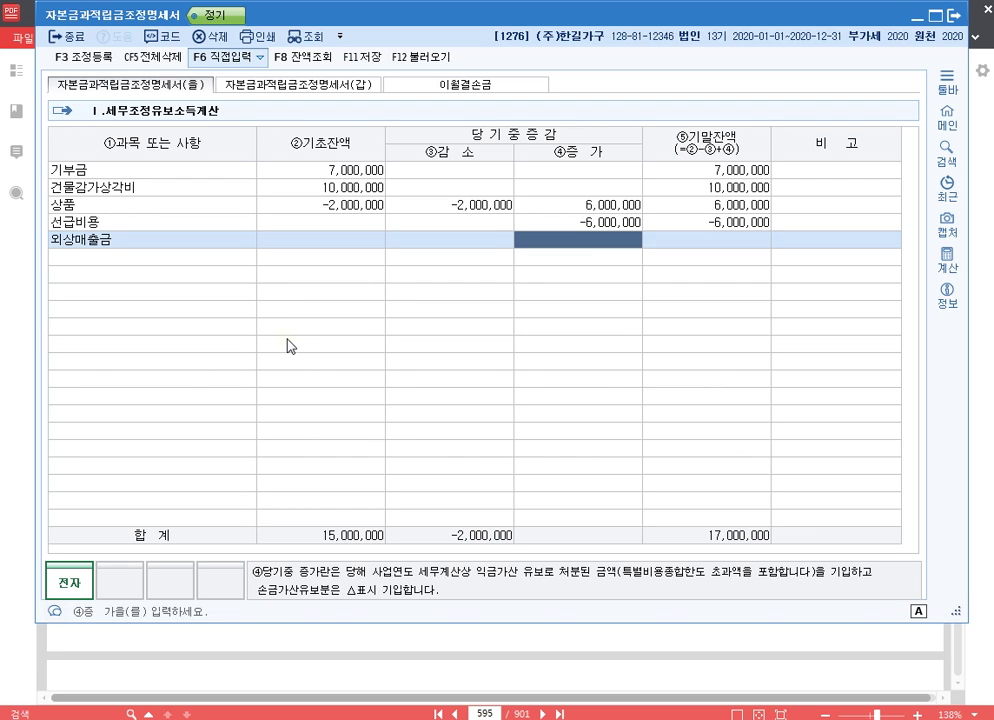
type("-8,000,000")
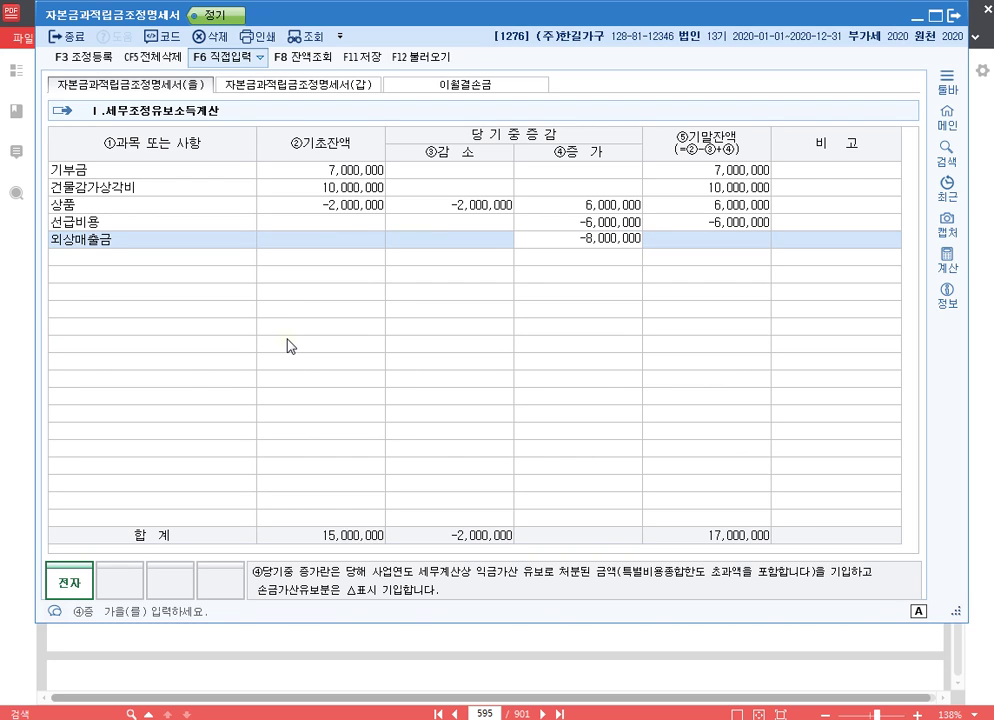
key("Return")
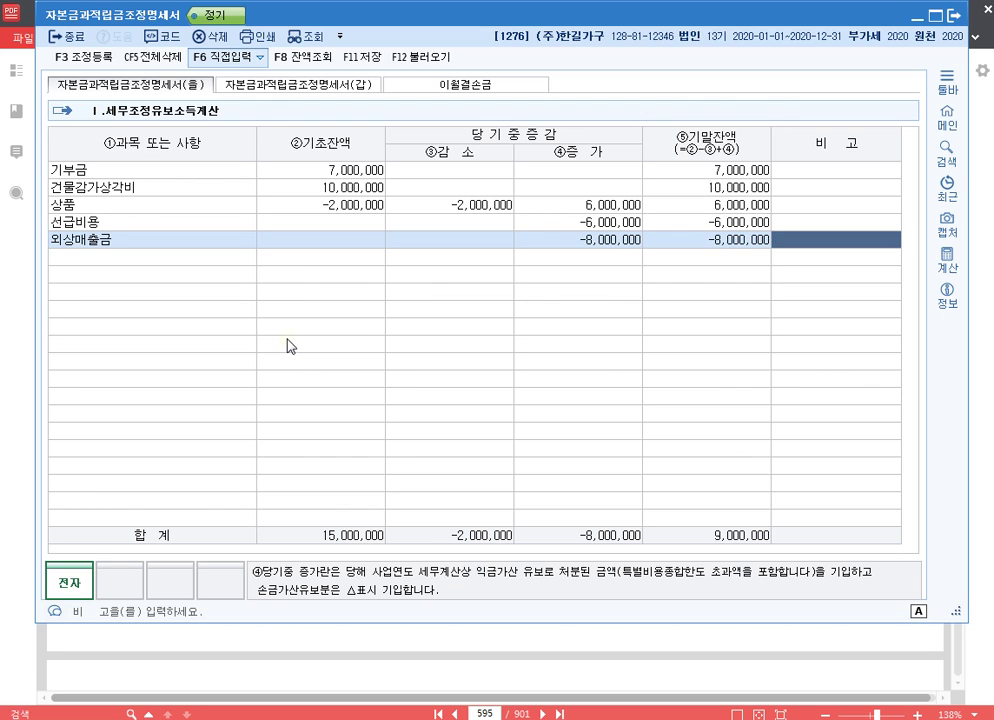
key("Return")
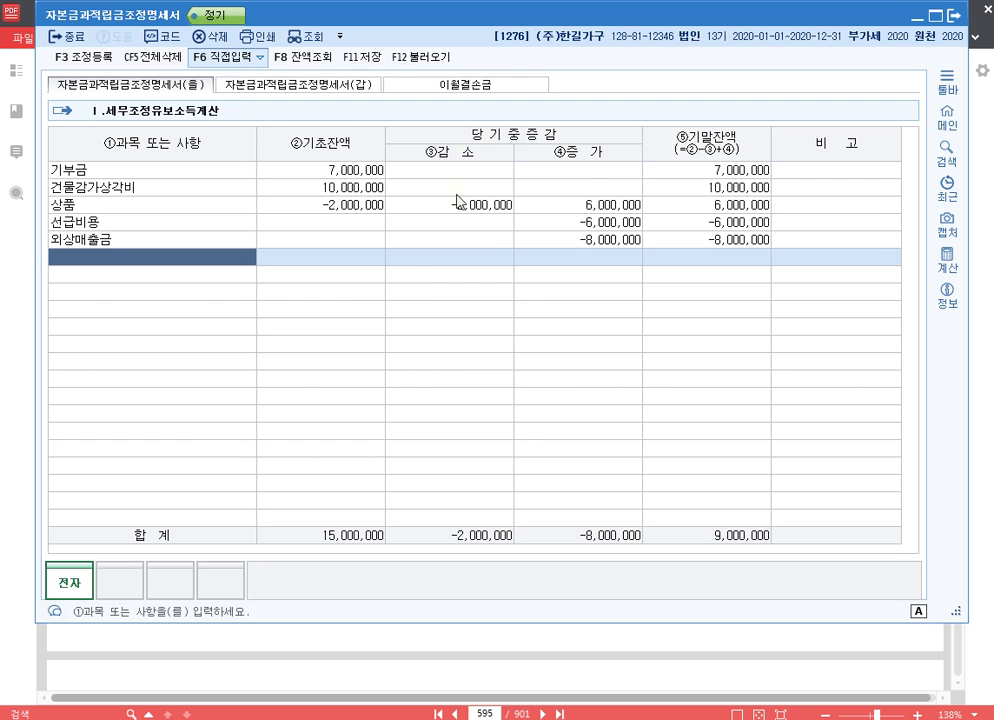
Enter a current-period decrease of 7,000,000 in the 기부금 row
left_click(476, 168)
left_click(476, 187)
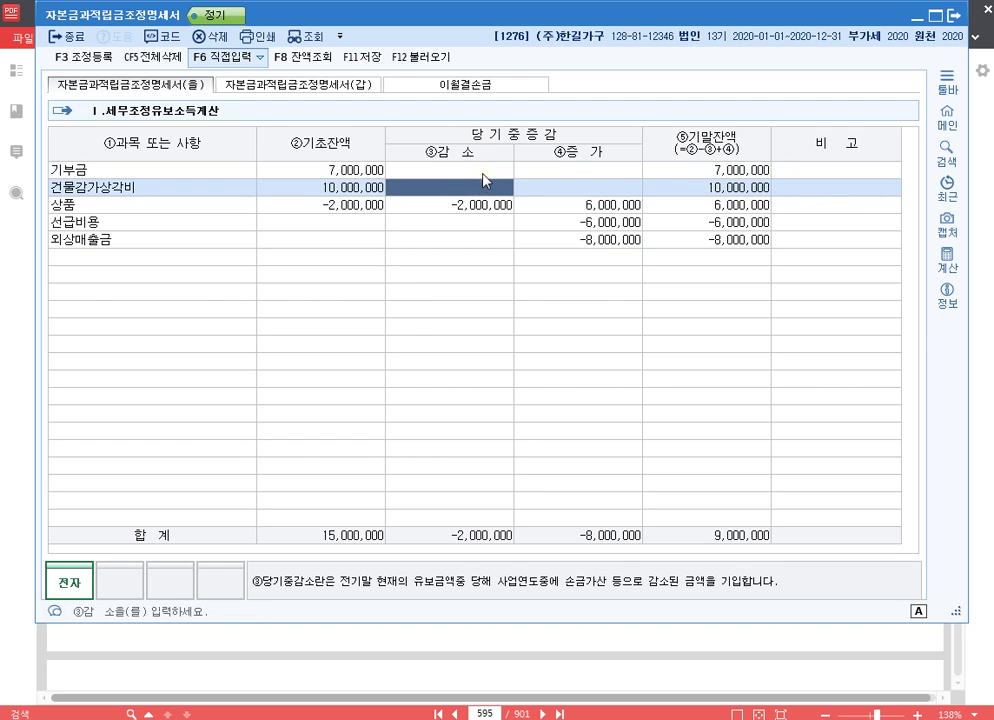
left_click(484, 172)
left_click(465, 187)
left_click(430, 168)
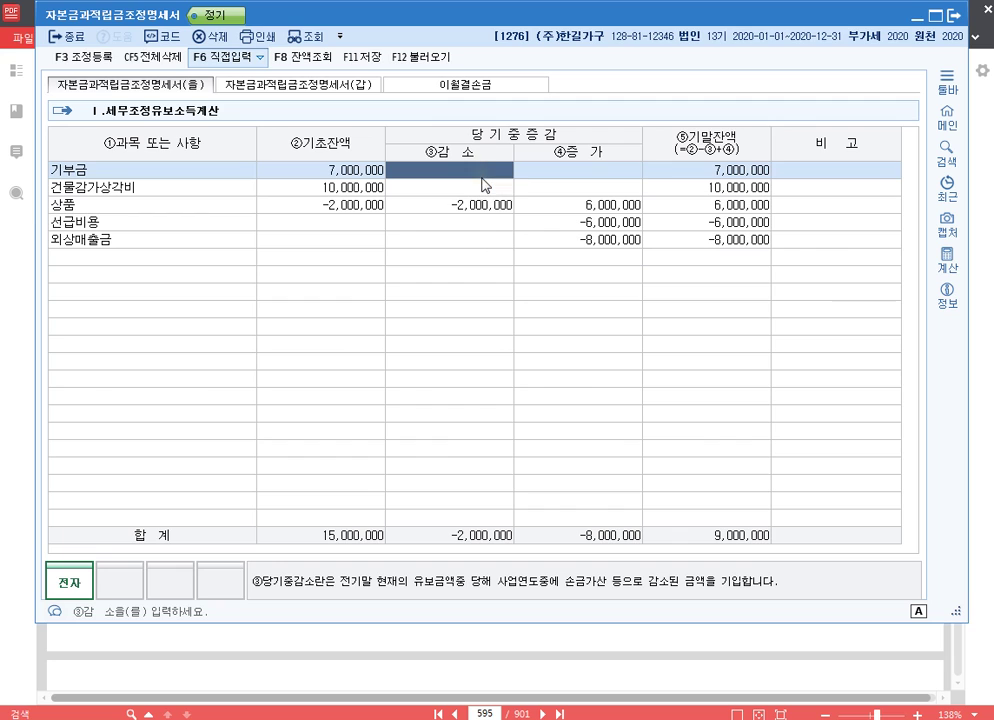
left_click(476, 186)
left_click(478, 172)
type("7000000")
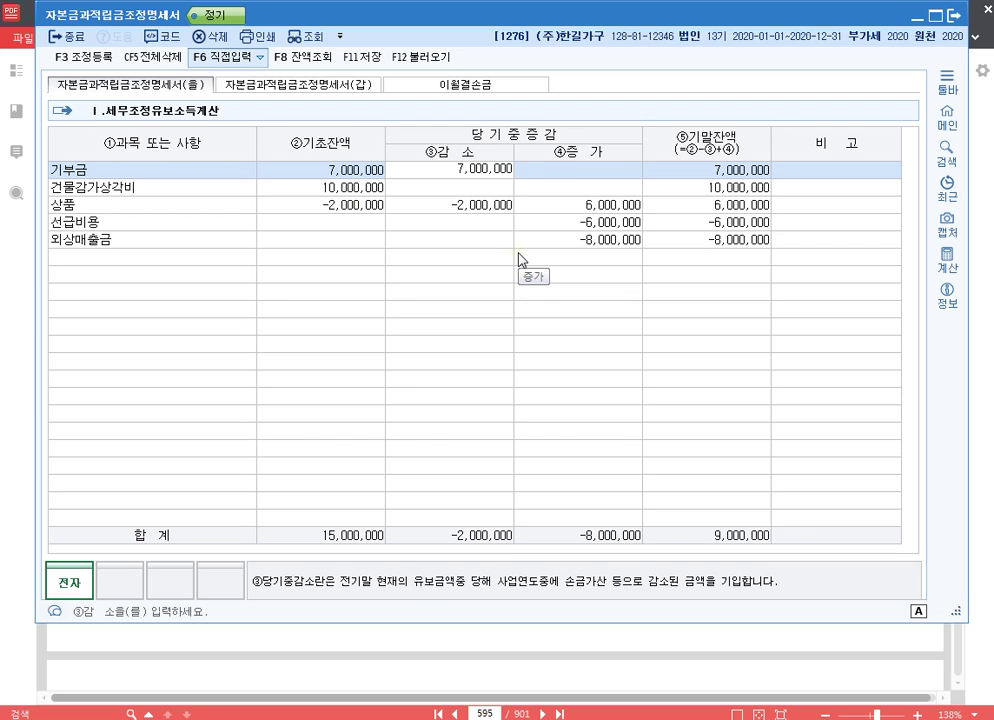
key("Return")
key("Left")
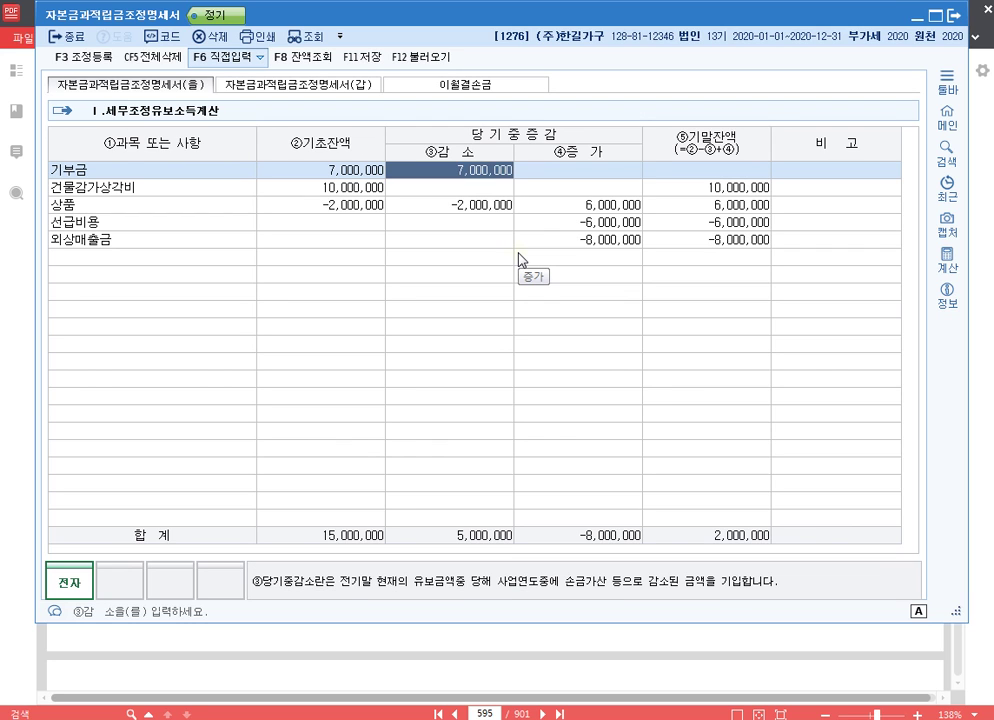
Enter a current-period decrease of 3,000,000 in the 건물감가상각비 row and save the statement
key("Down")
type("3000000")
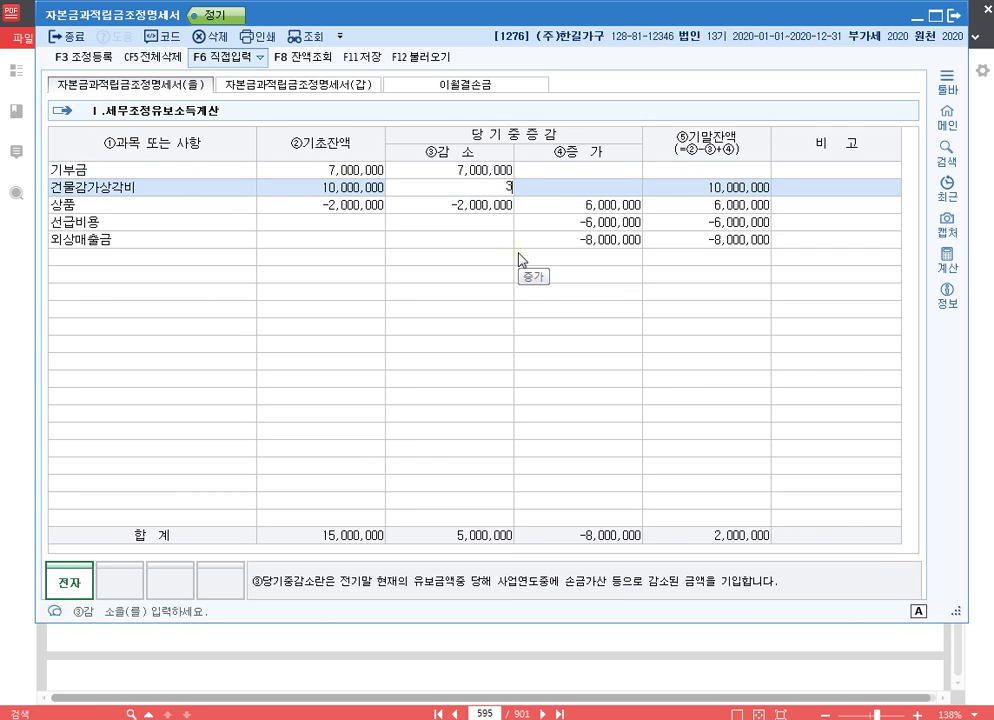
key("Return")
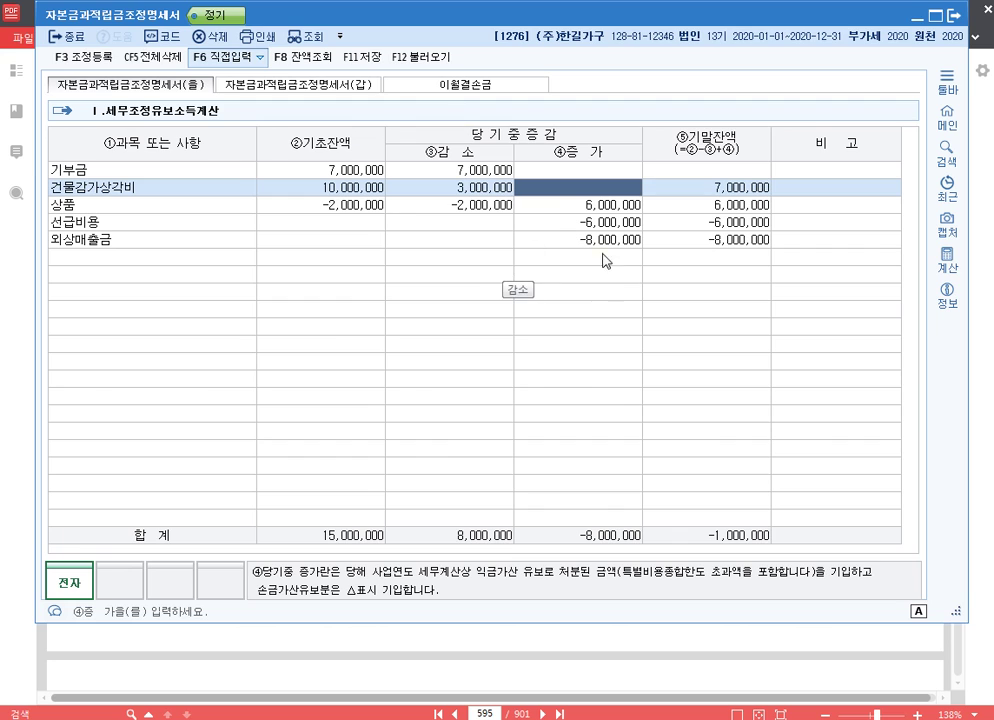
left_click(377, 58)
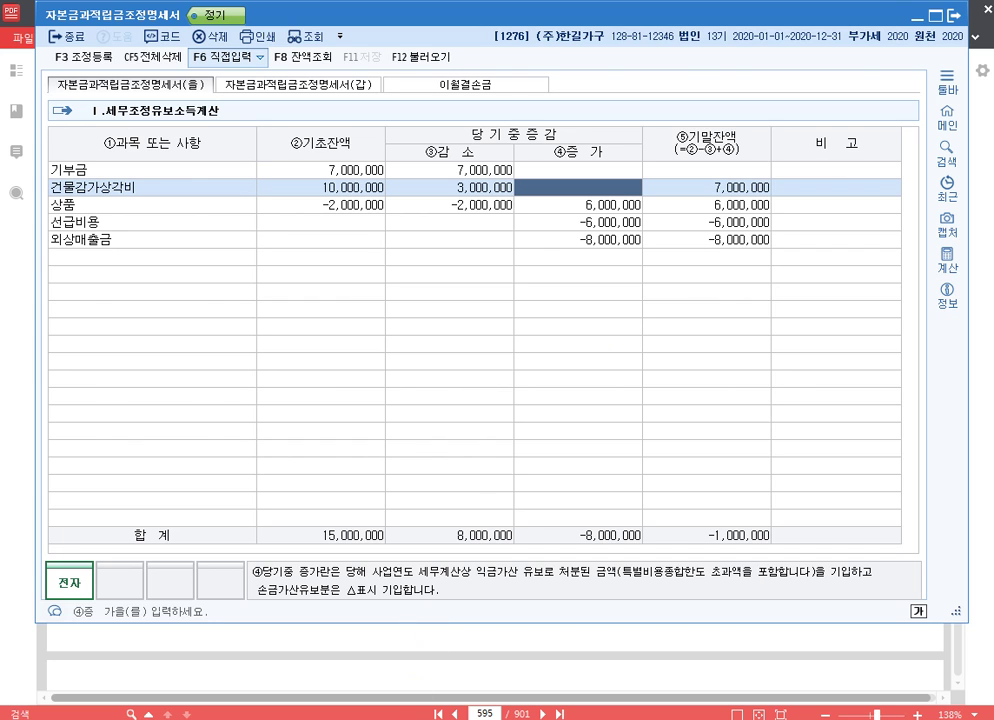
Switch to the Hangul notes document and add the line "p.633 1279" below the p.595 entry
key("alt+Tab")
key("Return")
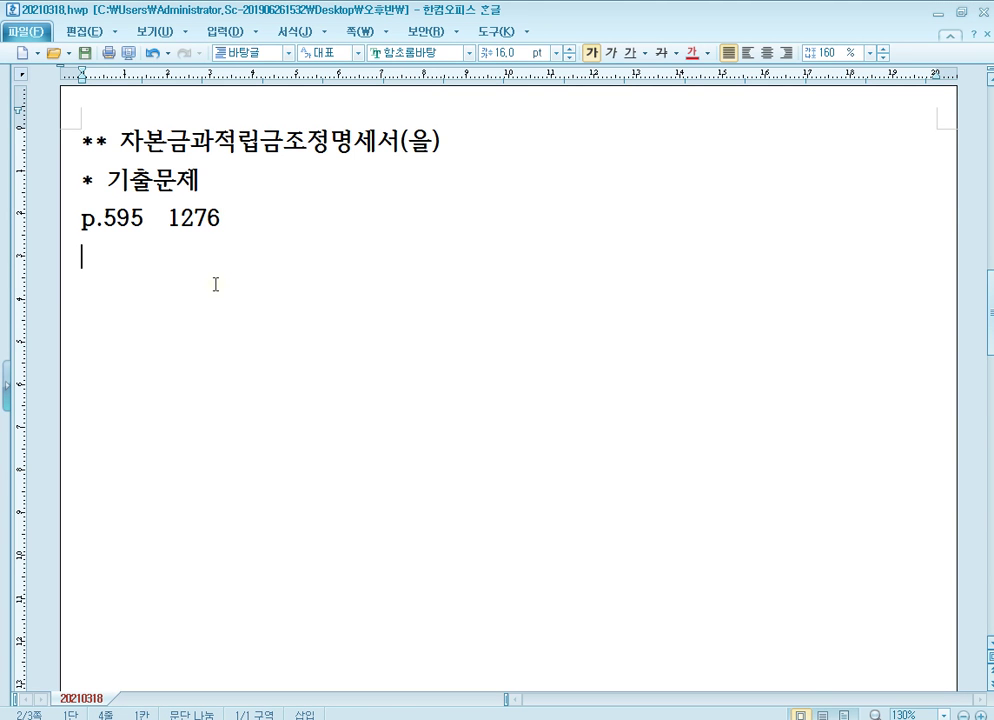
type("p.633")
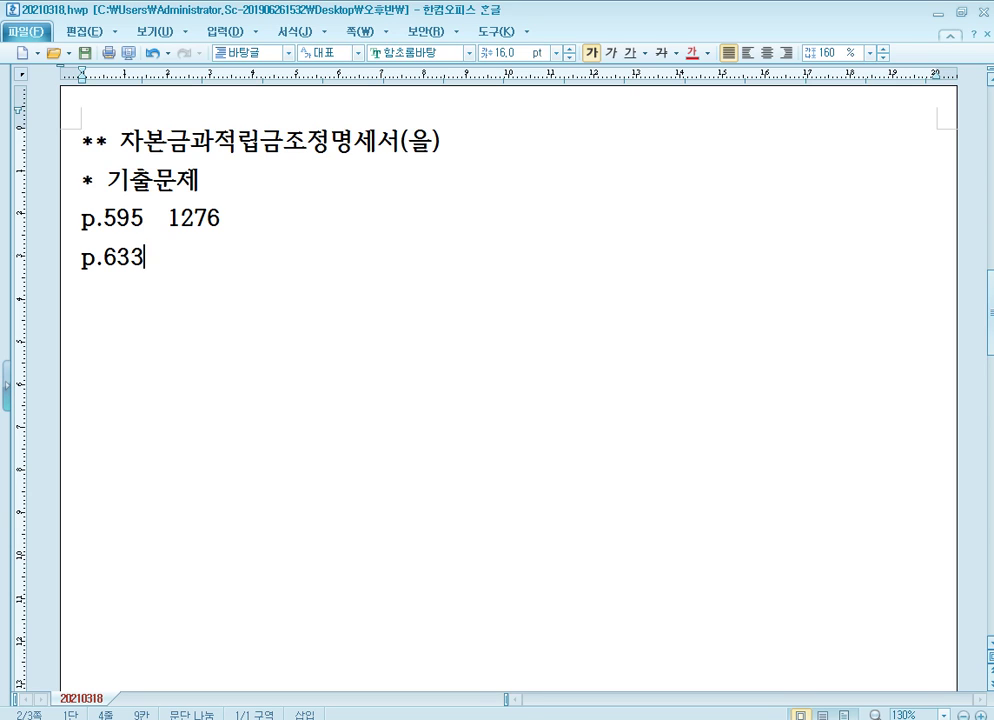
type("1279")
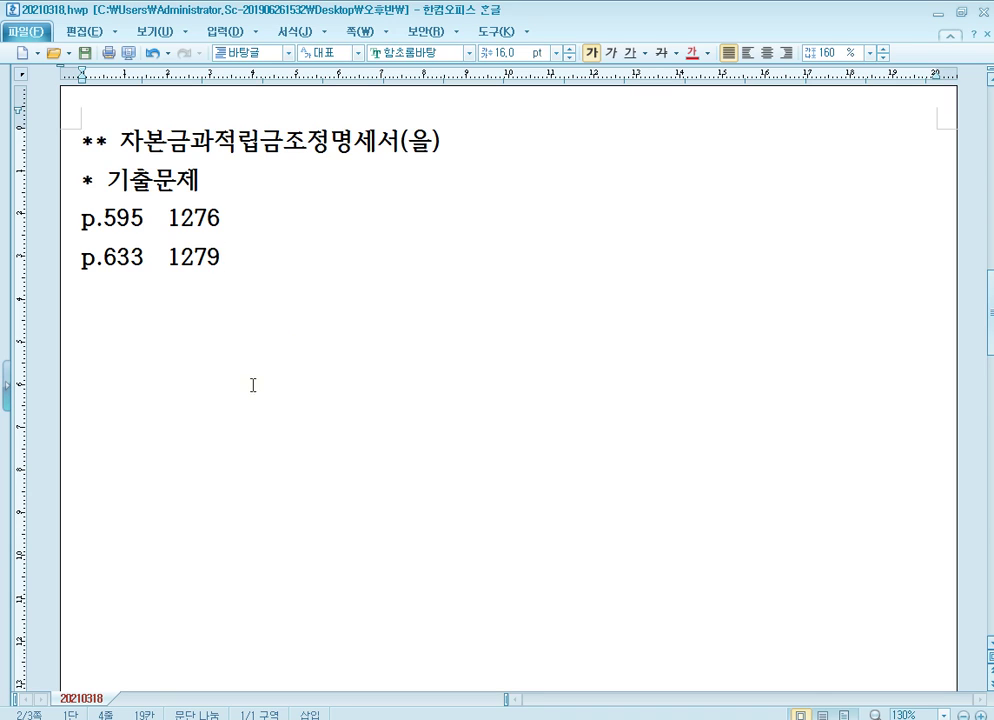
Switch to the PDF textbook and go to problem [5] on page 633
left_click(322, 718)
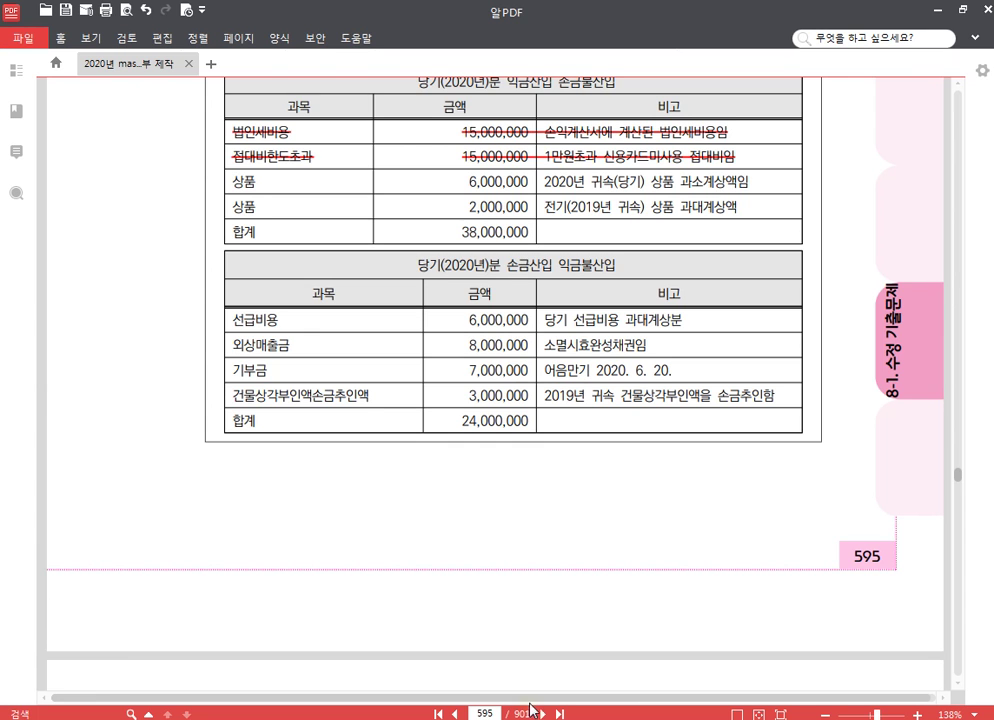
left_click(493, 714)
type("633")
key("Return")
scroll(381, 555, "down", 5)
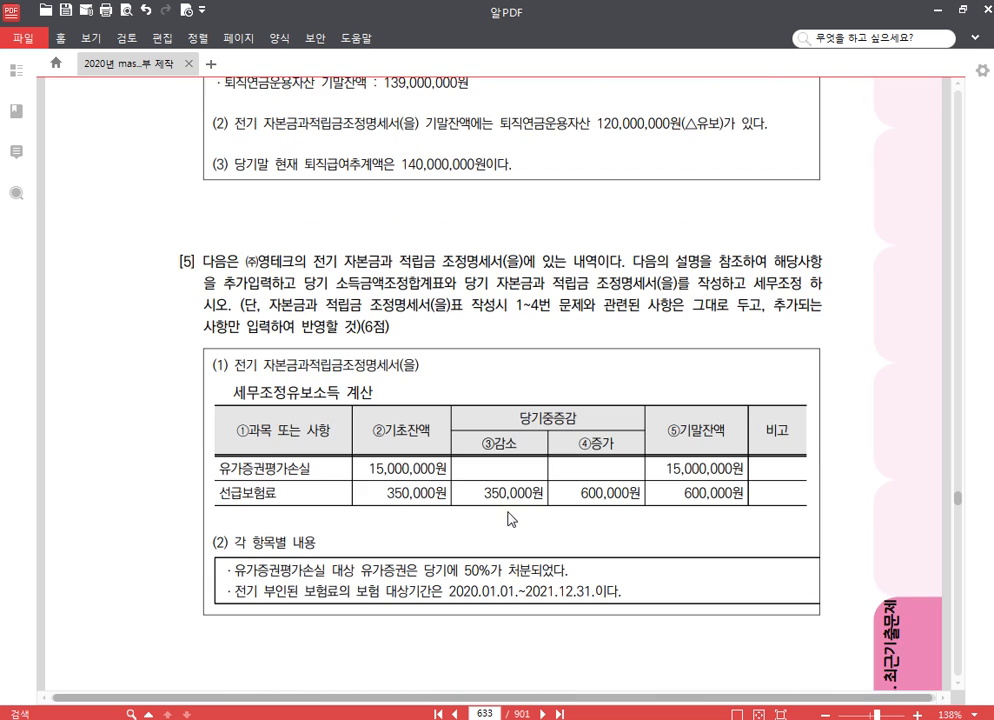
Switch to KcLep and change the working company to code 1279, (주)영테크
key("alt+Tab")
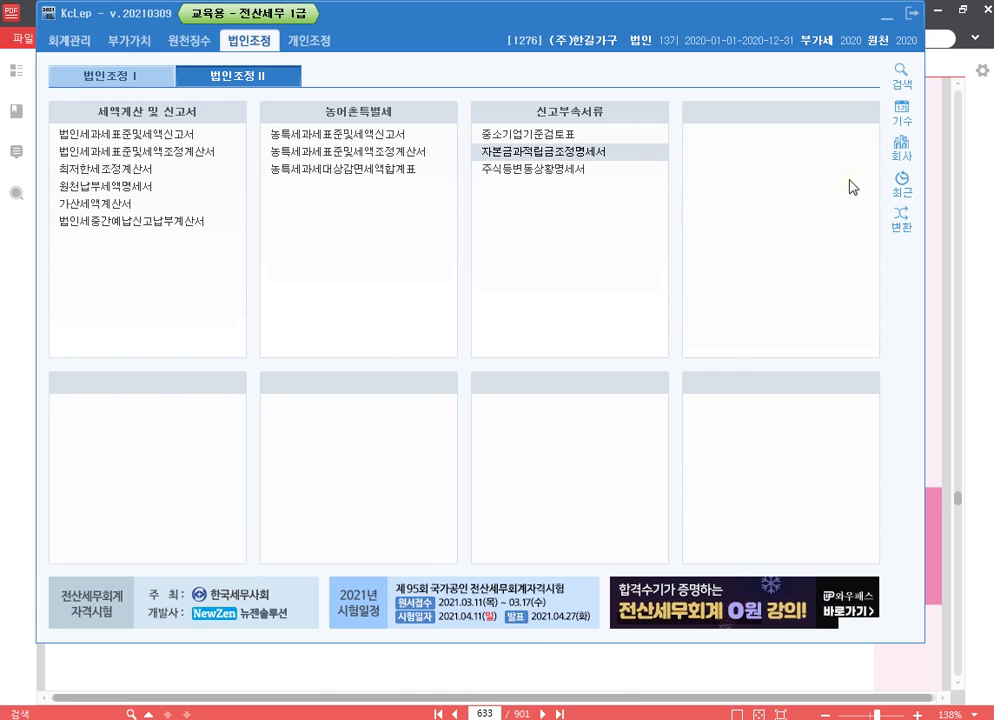
left_click(901, 150)
type("1276")
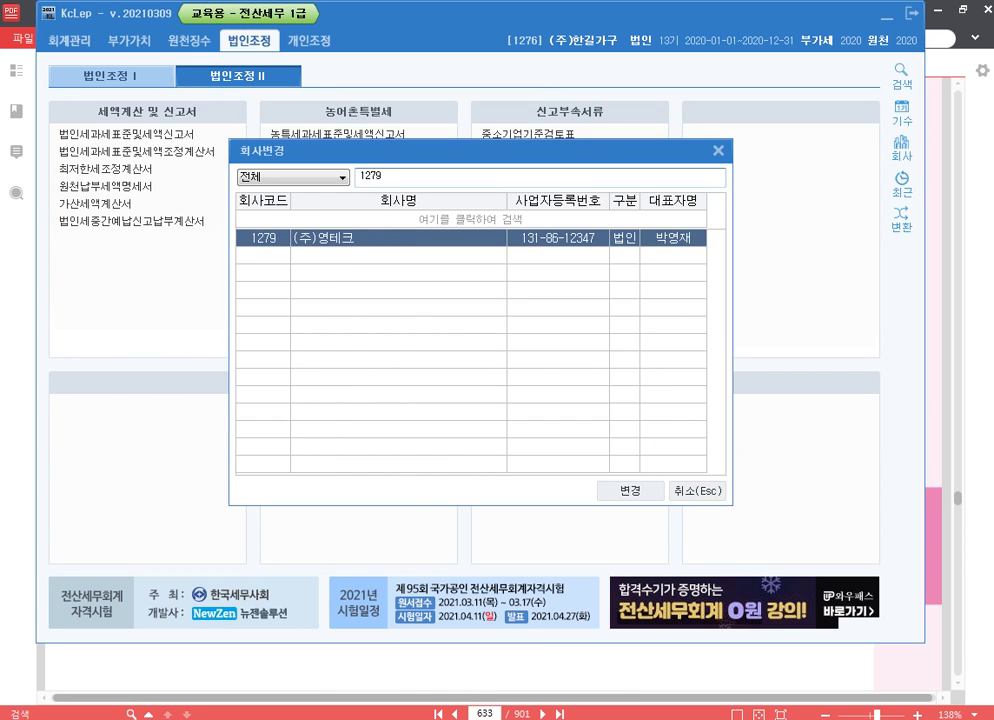
key("Return")
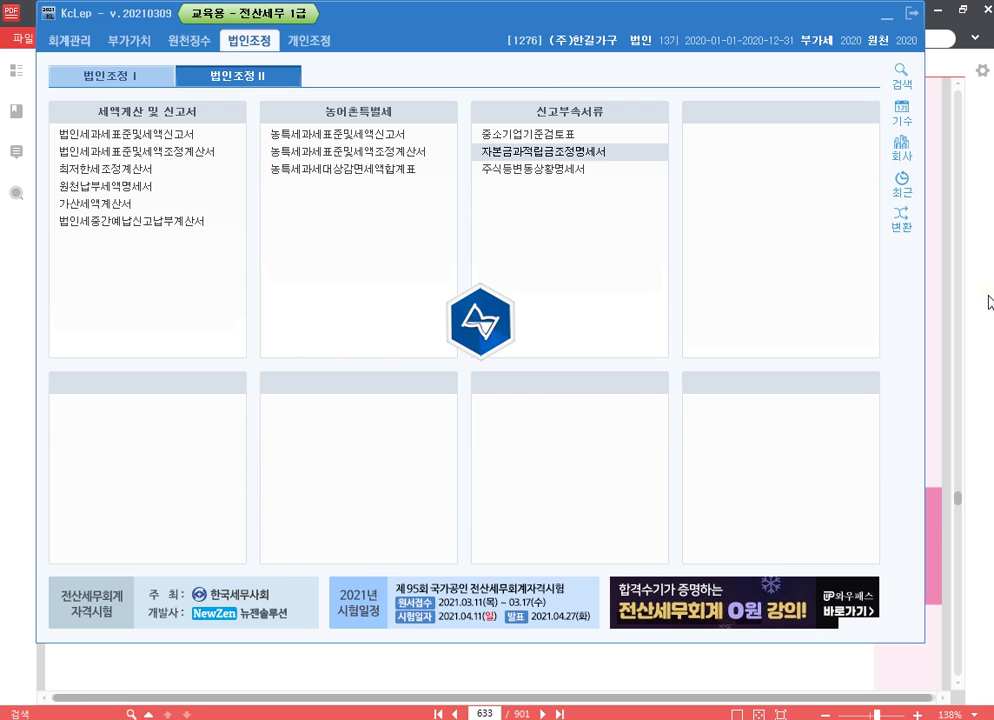
Return to the PDF and highlight "당기 자본금과 적립금 조정명세서(을)를 작성" and "세무조정 하시오" in problem [5]
key("alt+Tab")
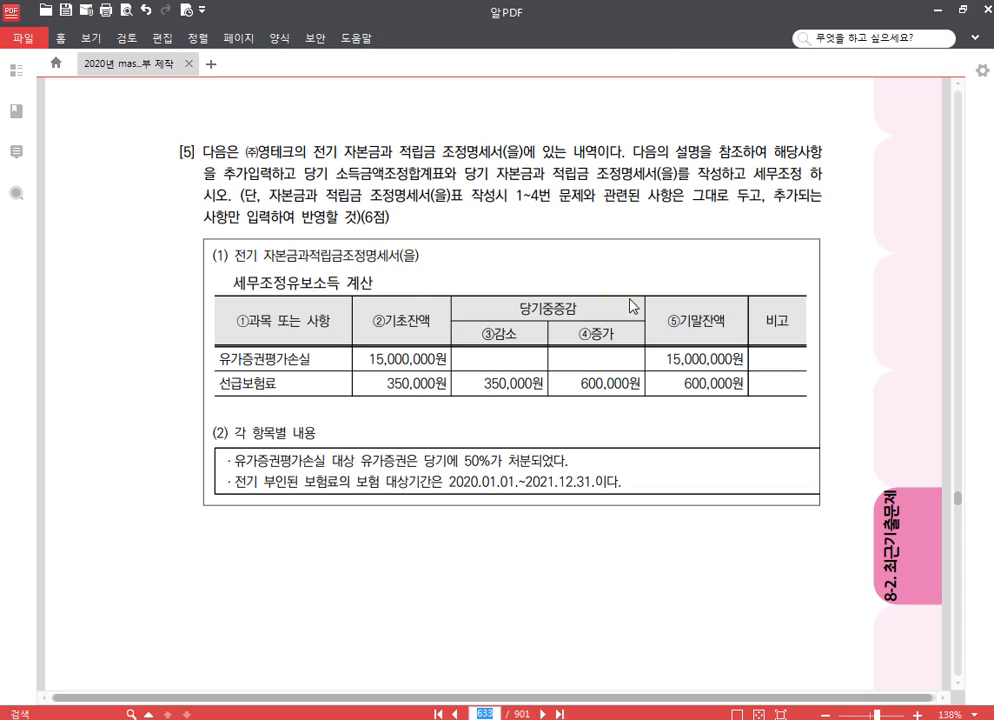
left_click(723, 360)
scroll(343, 436, "down", 2)
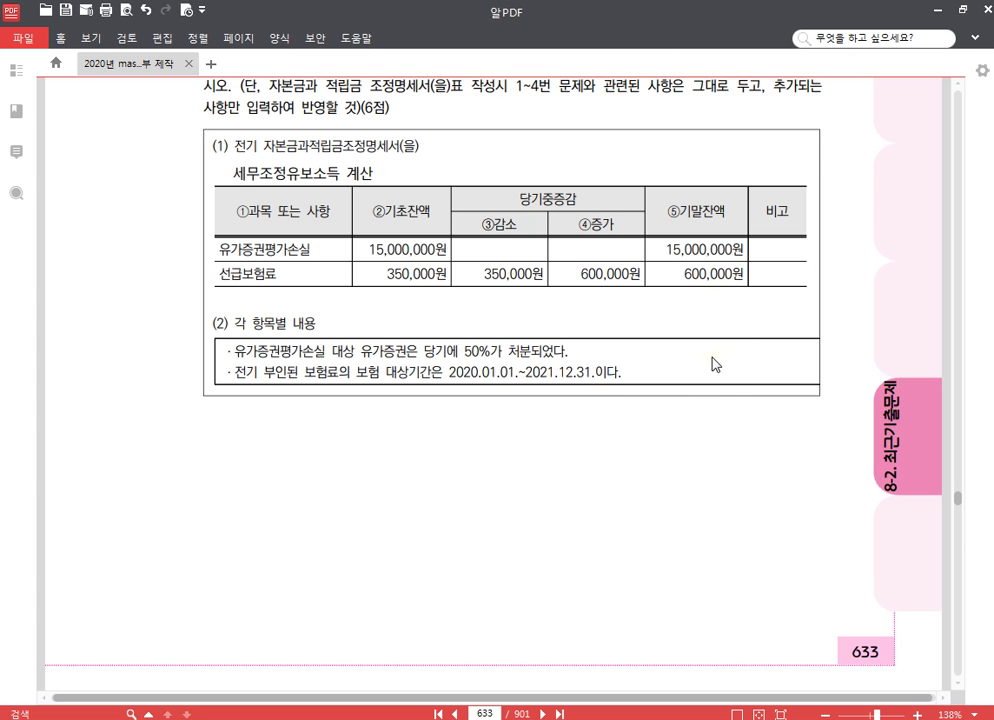
scroll(718, 347, "up", 2)
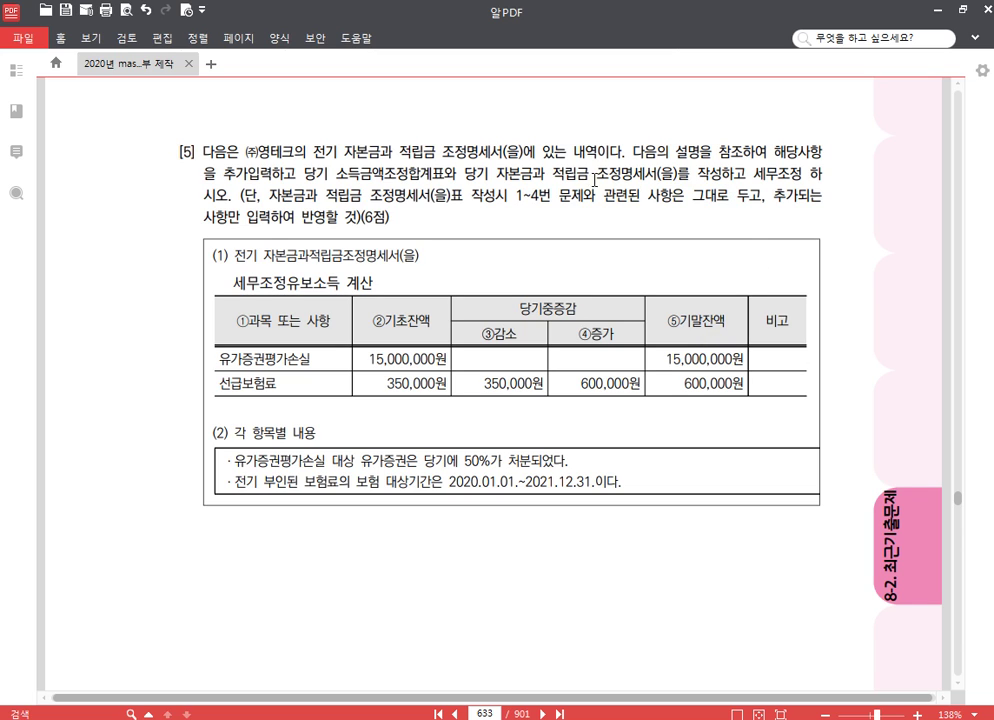
left_click_drag(467, 169, 713, 172)
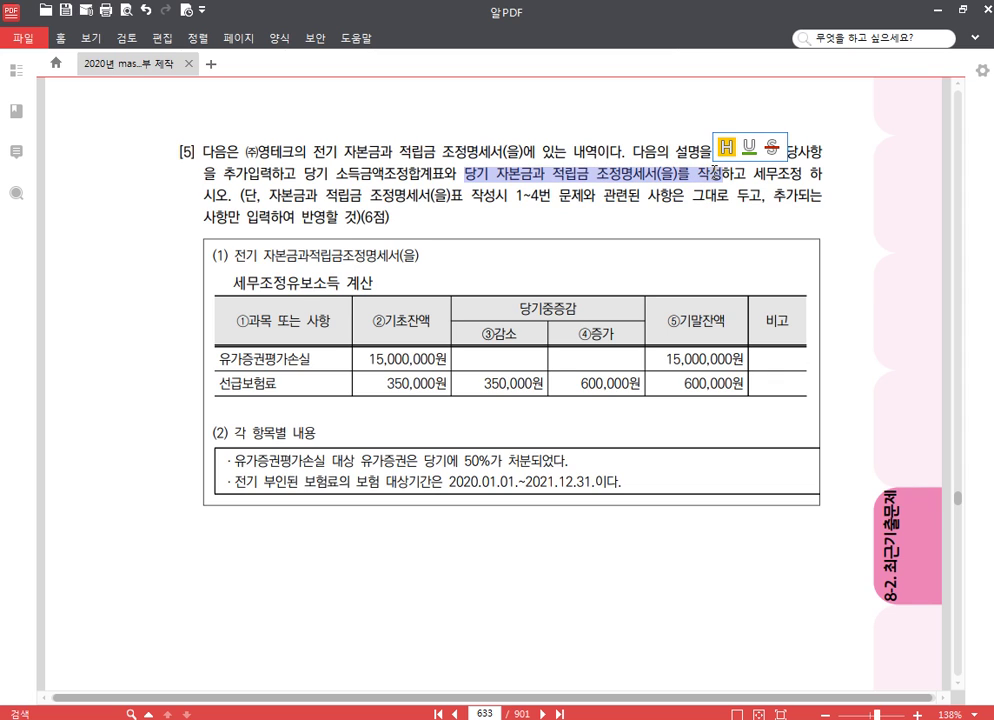
left_click(789, 211)
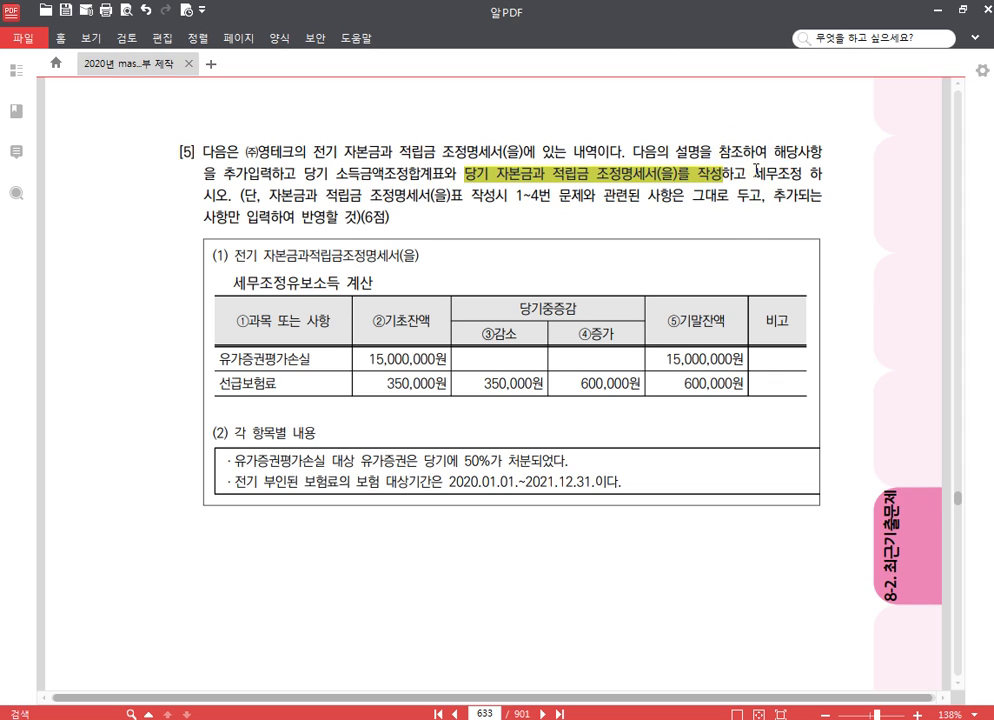
left_click_drag(754, 174, 227, 201)
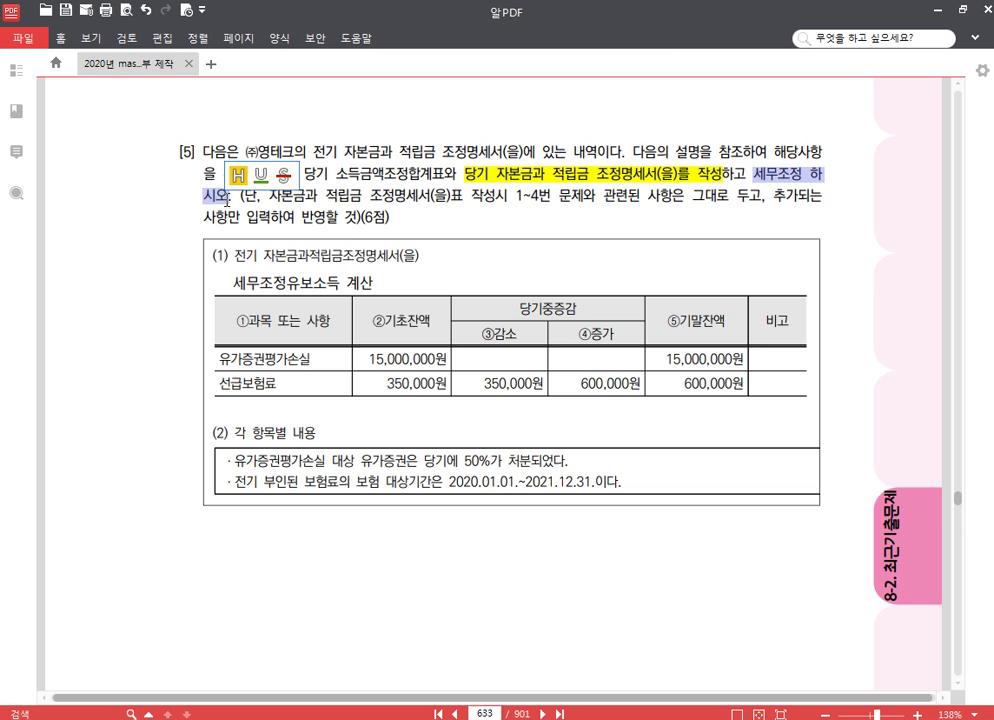
left_click(237, 175)
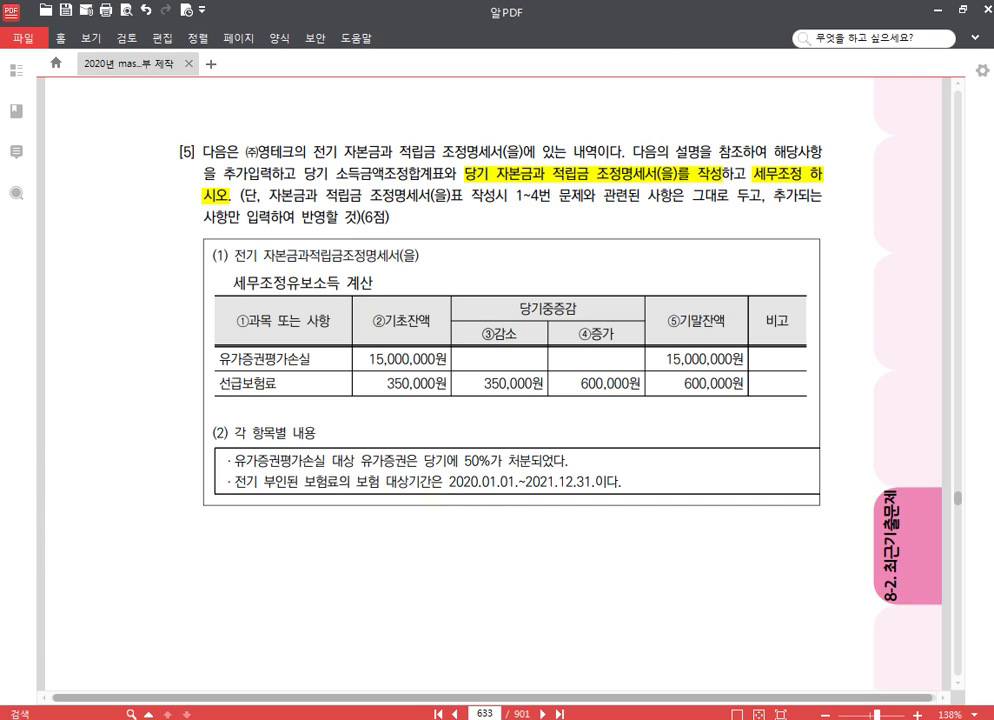
Switch back to KcLep and open the 자본금과적립금조정명세서 for (주)영테크
key("alt+Tab")
left_click(566, 160)
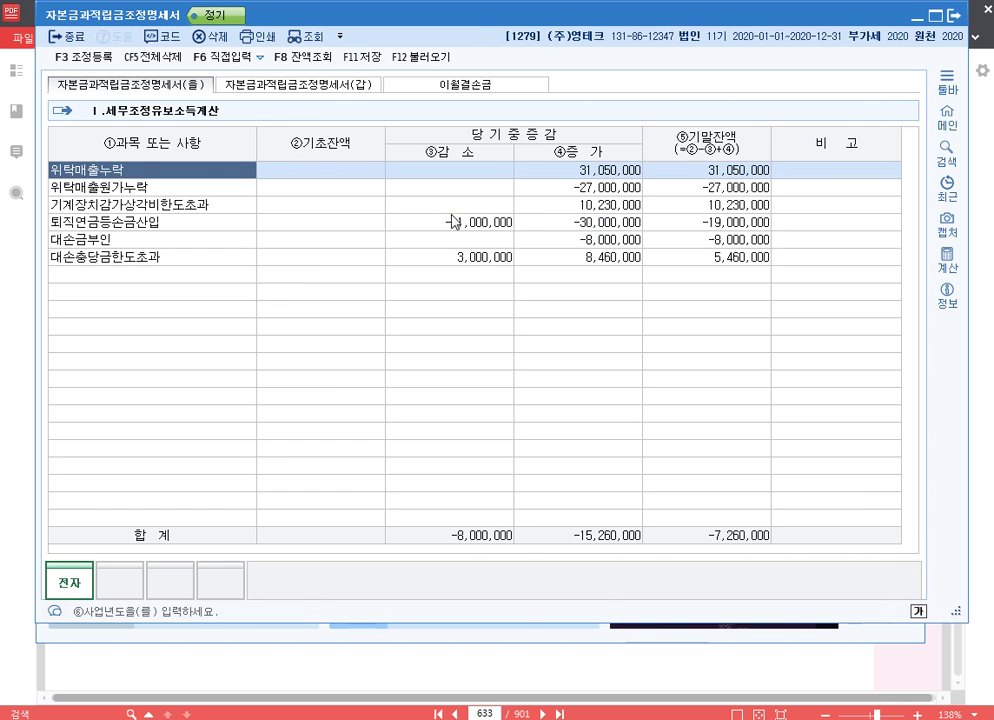
left_click(178, 275)
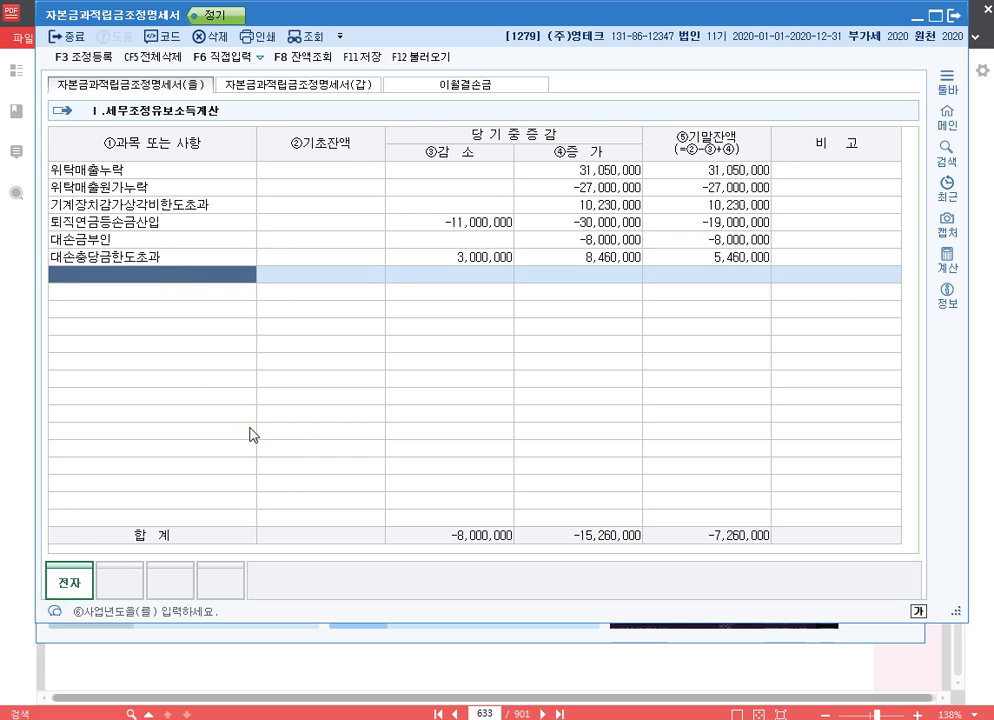
type("유가증권평")
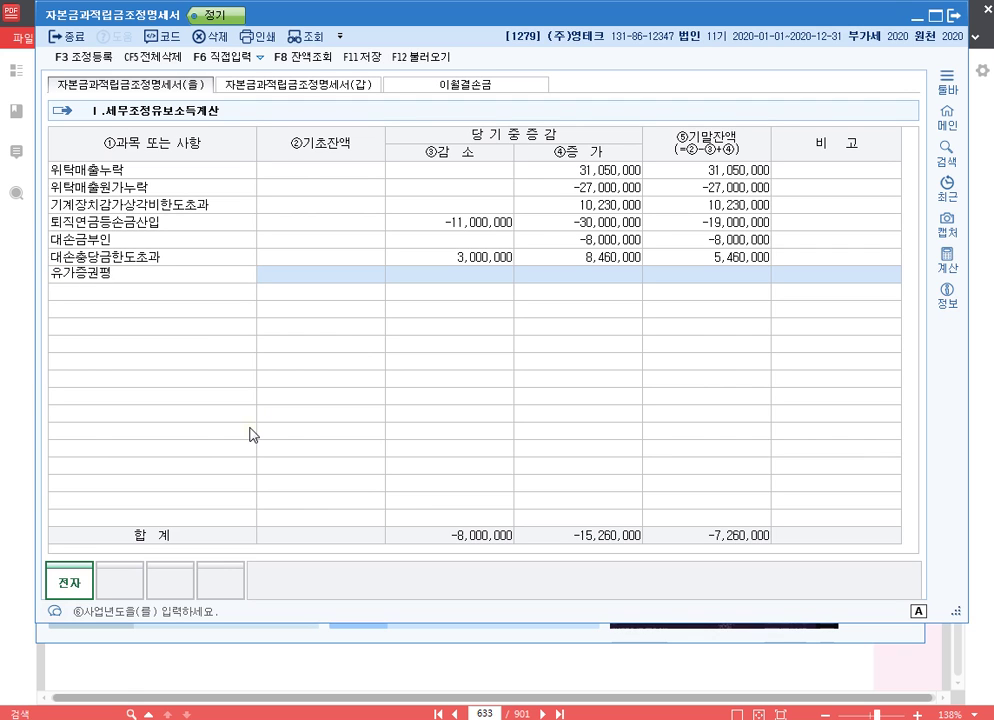
type("가손실")
key("Return")
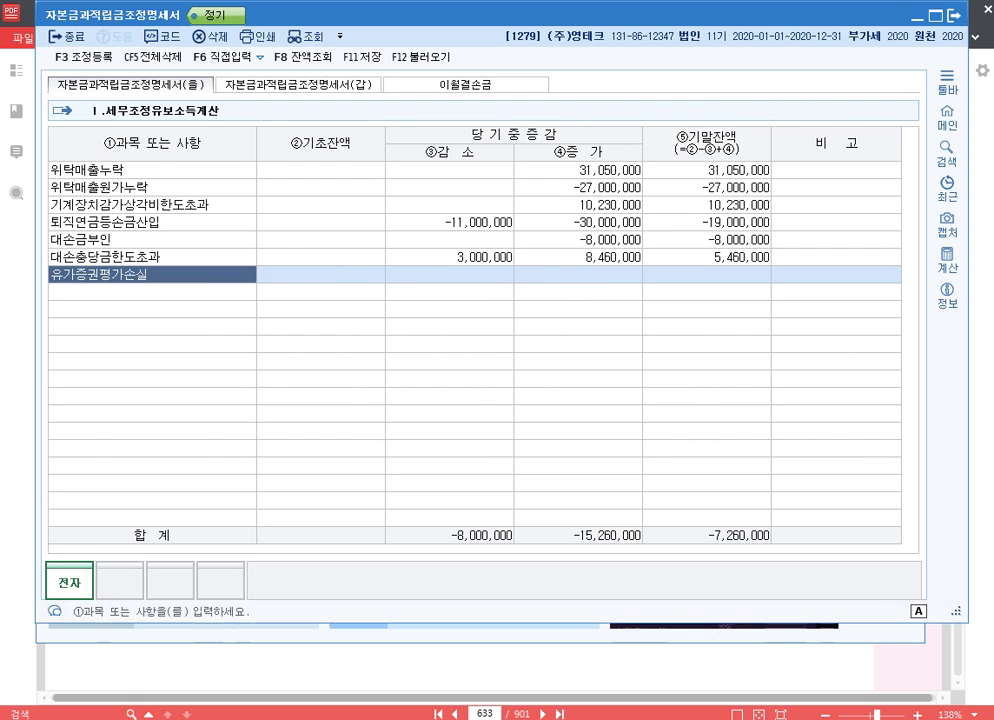
key("Escape")
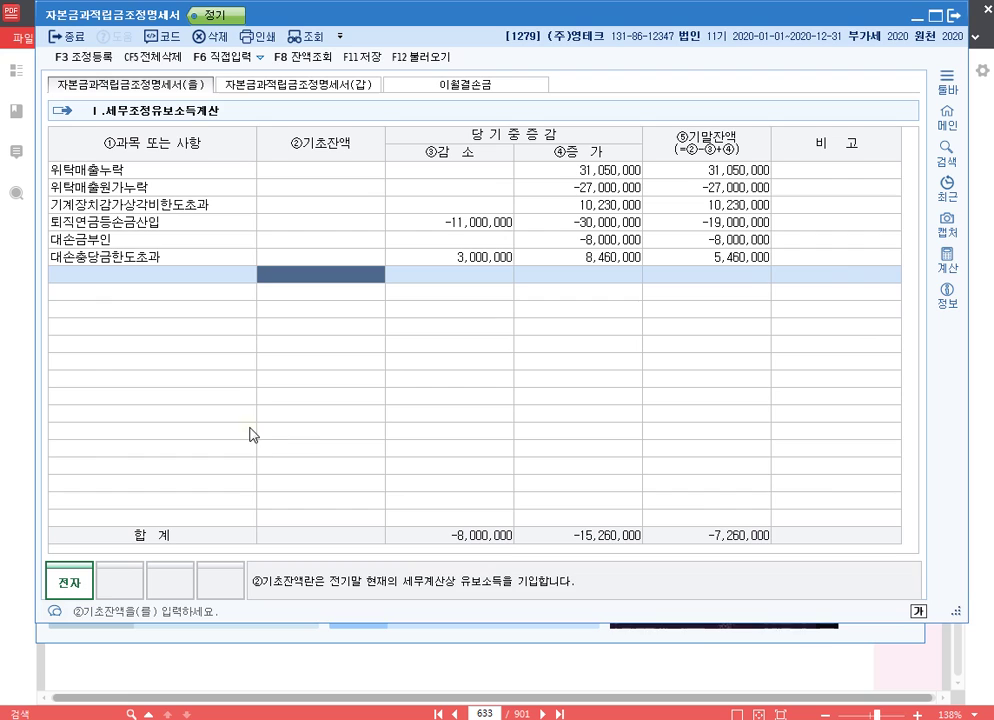
Using direct input, add the subject 유가증권평가손실 in the first empty row with an opening balance of 15,000,000
left_click(159, 279)
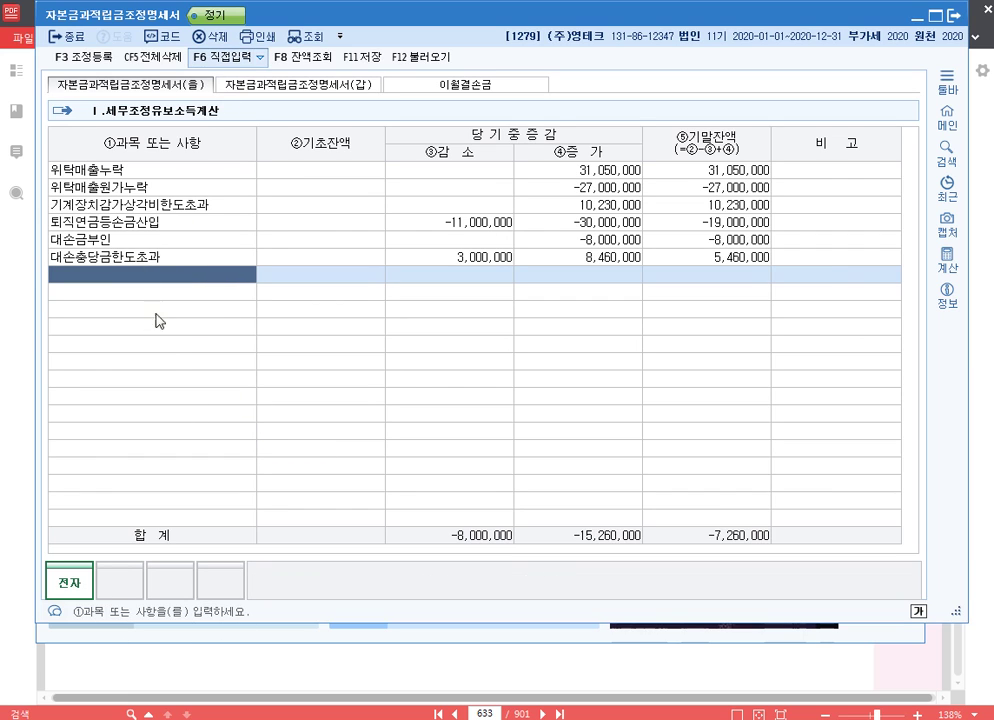
type("유가증권평")
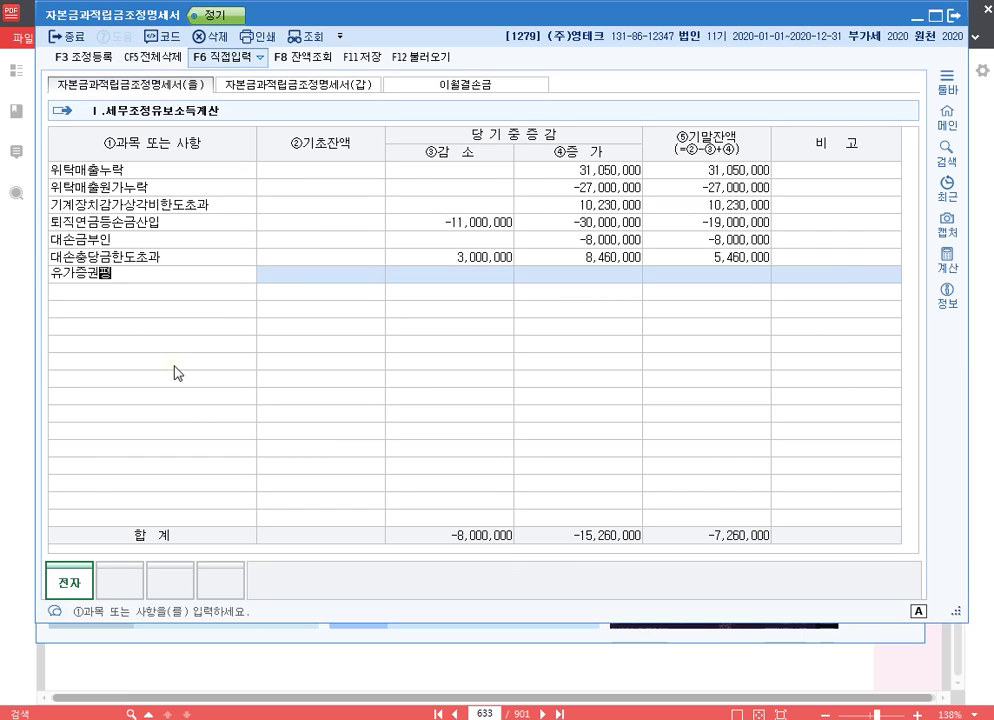
type("가손실")
key("Return")
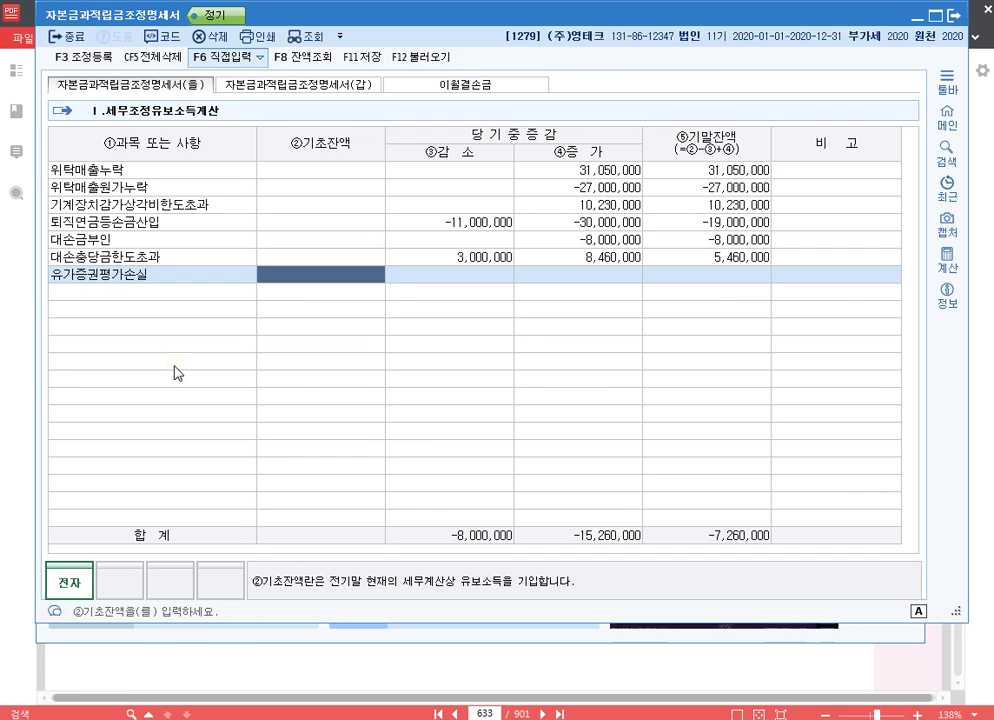
type("15000000")
key("Return")
key("Return")
key("Return")
key("Return")
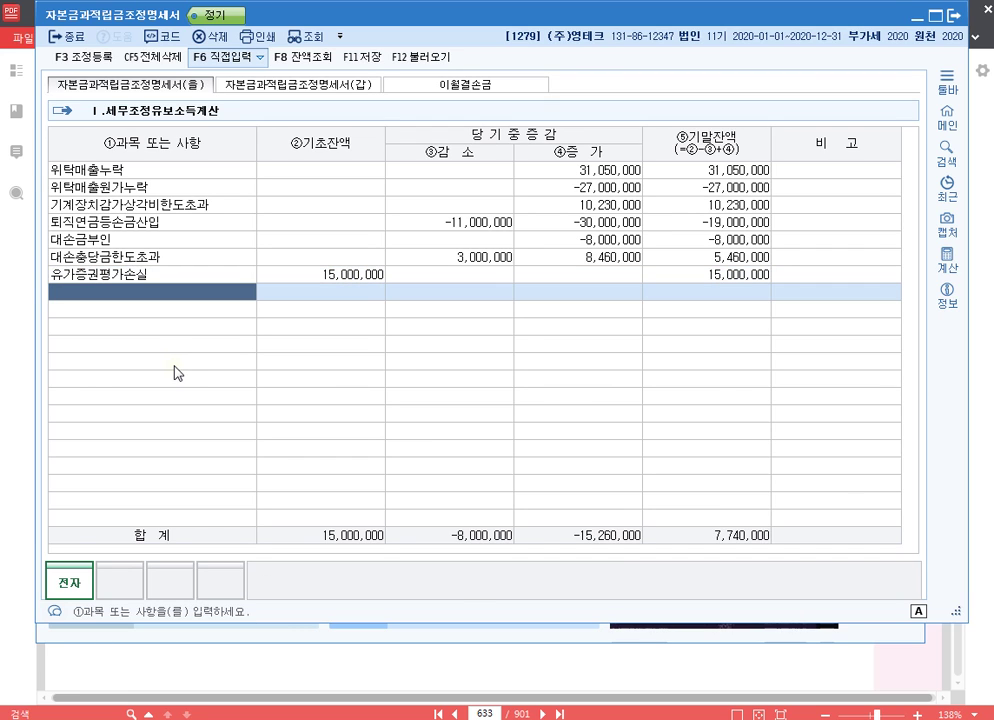
Add the subject 선급보험료 in the eighth row with an opening balance of 600,000
type("선급보험료")
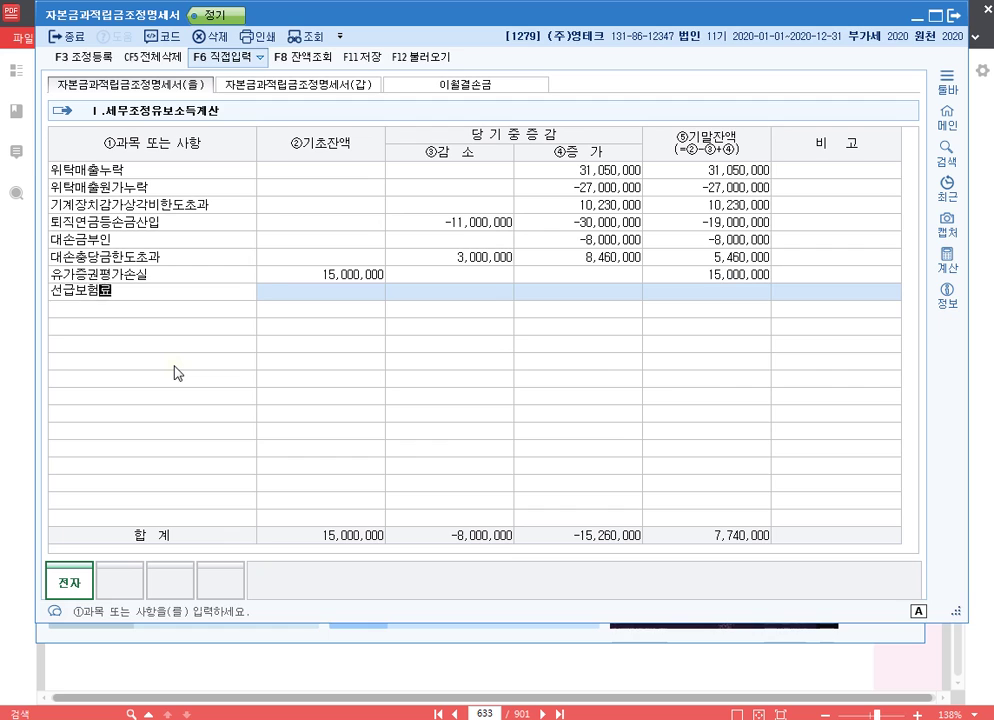
key("Return")
key("Return")
type("6000000")
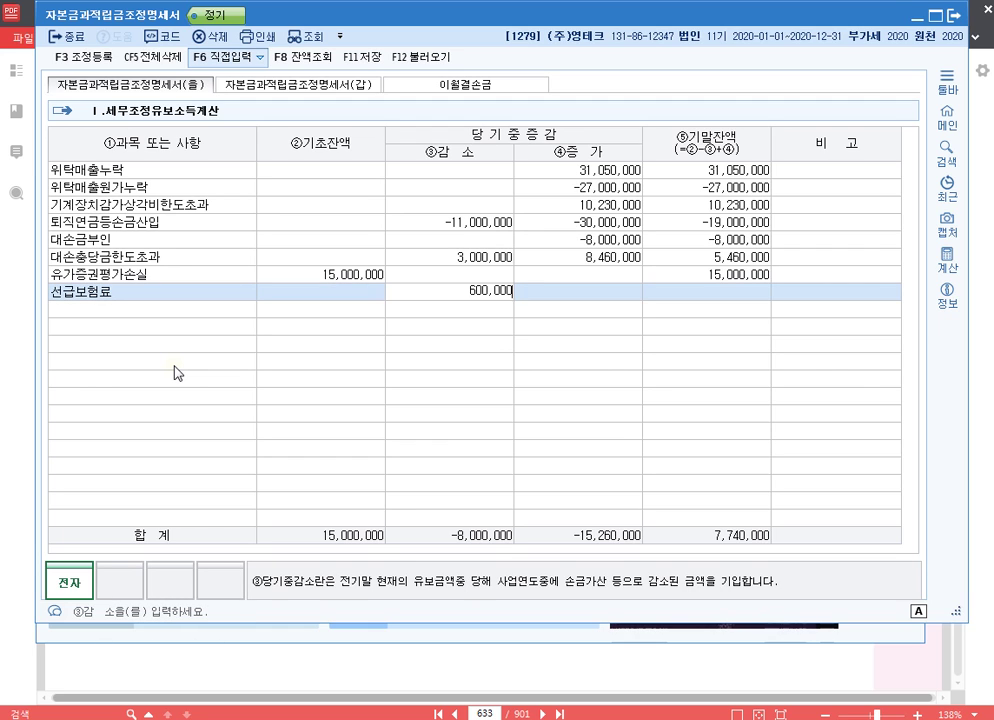
key("Escape")
key("Left")
type("600000")
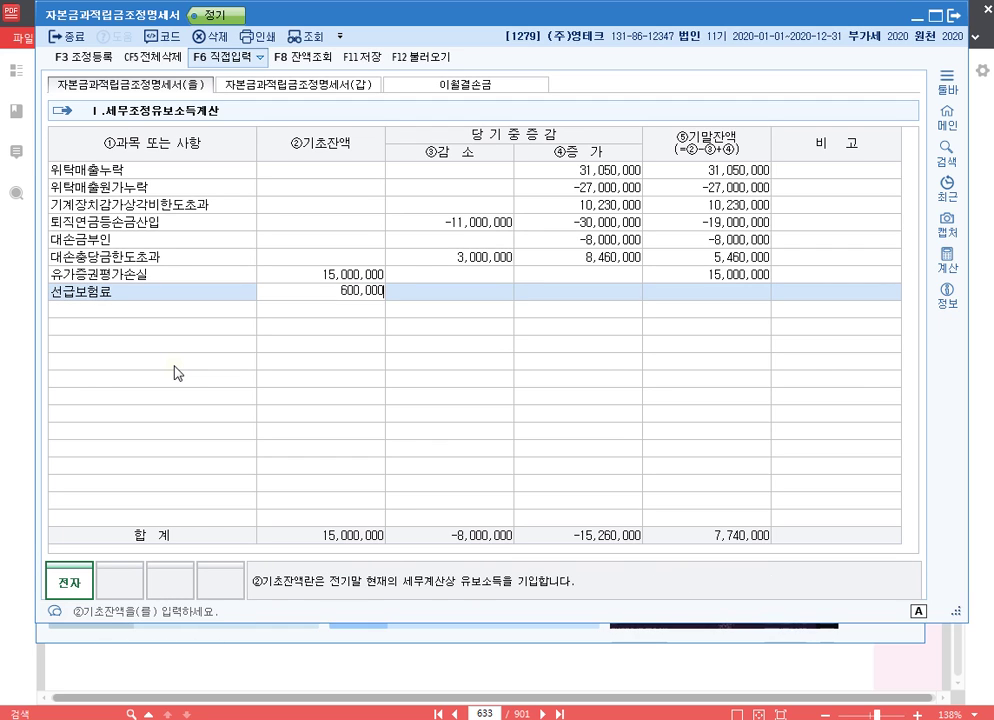
key("Return")
key("Left")
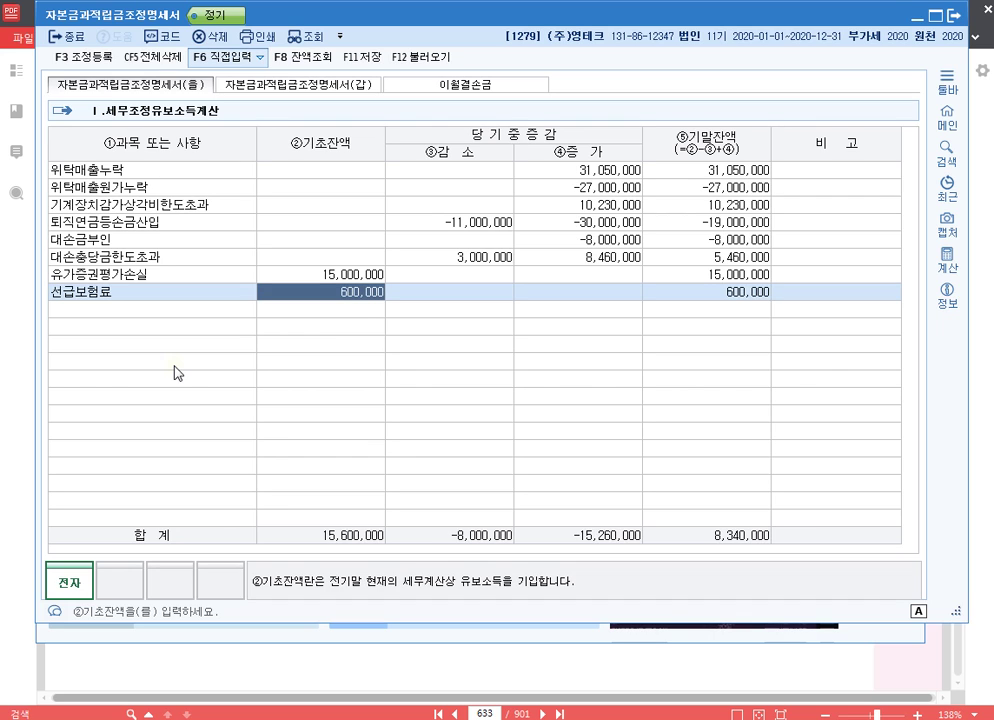
Enter current-period decreases of 7,500,000 for 유가증권평가손실 and 300,000 for 선급보험료
left_click(490, 277)
type("7500000")
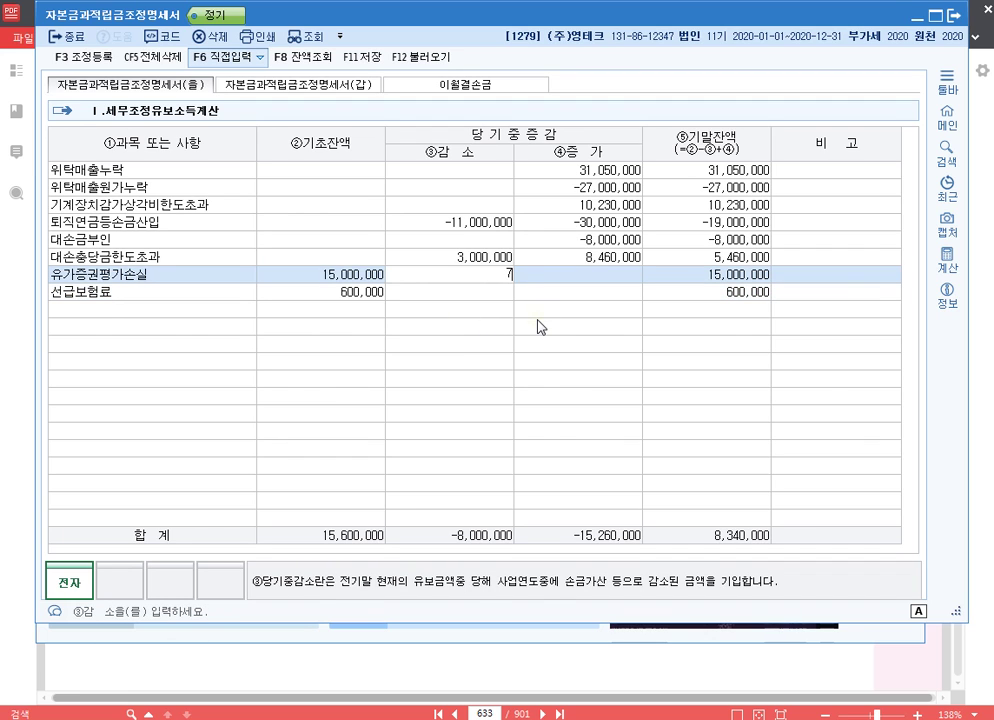
key("Return")
key("Left")
key("Down")
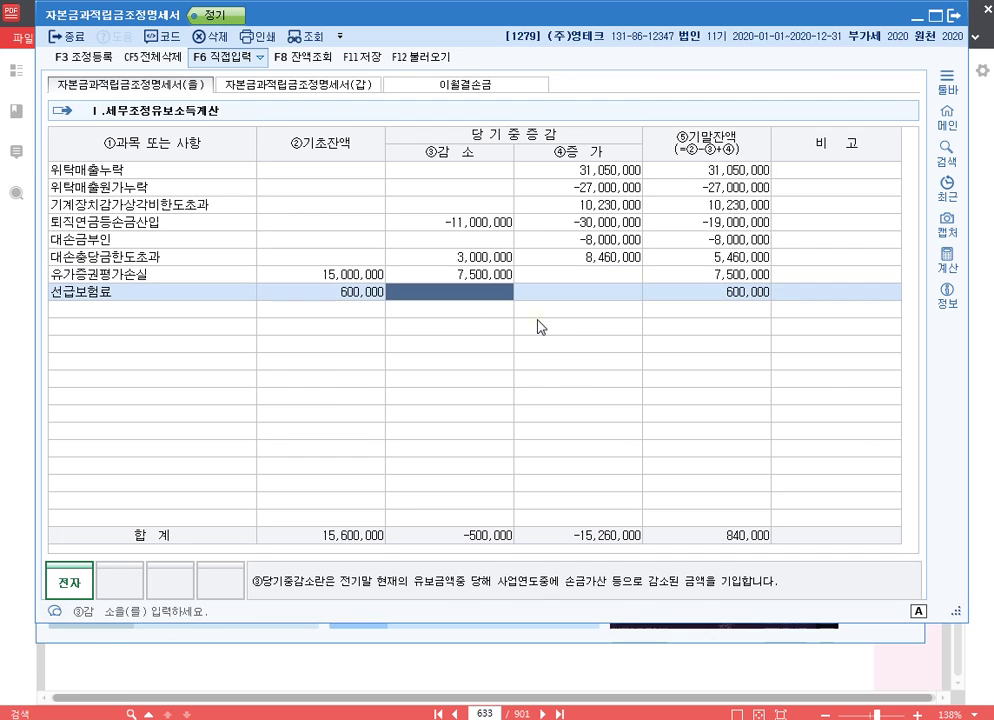
type("3000000")
key("Return")
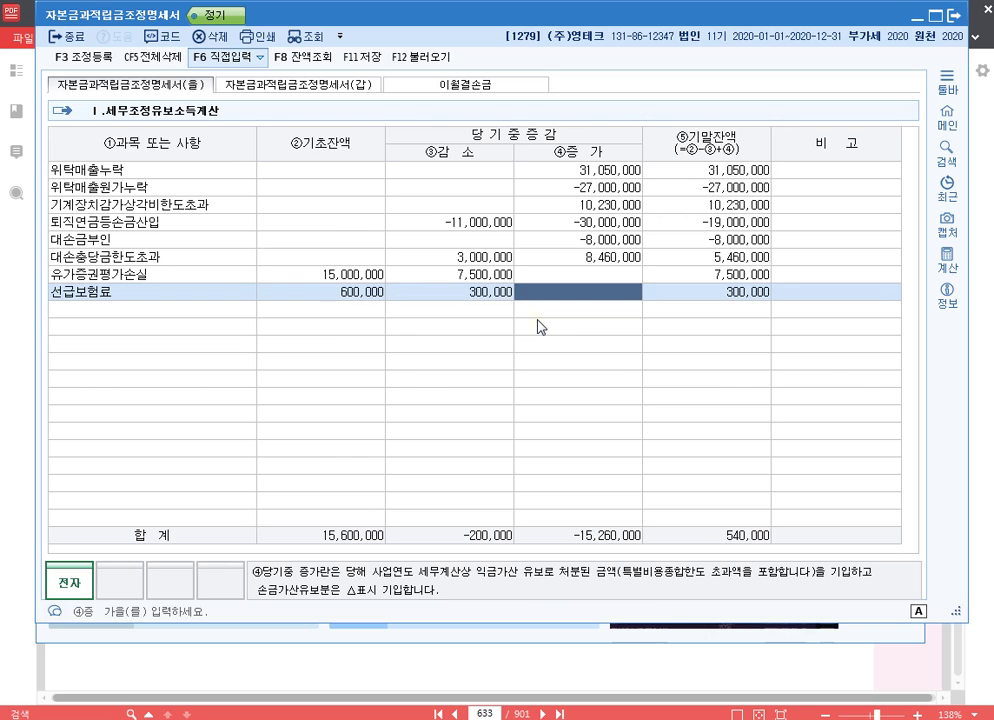
In the adjustment registration, add 유가증권평가손실 of 7,500,000 under 손금산입 및 익금불산입 with the disposition 유보감소
left_click(98, 57)
left_click(585, 229)
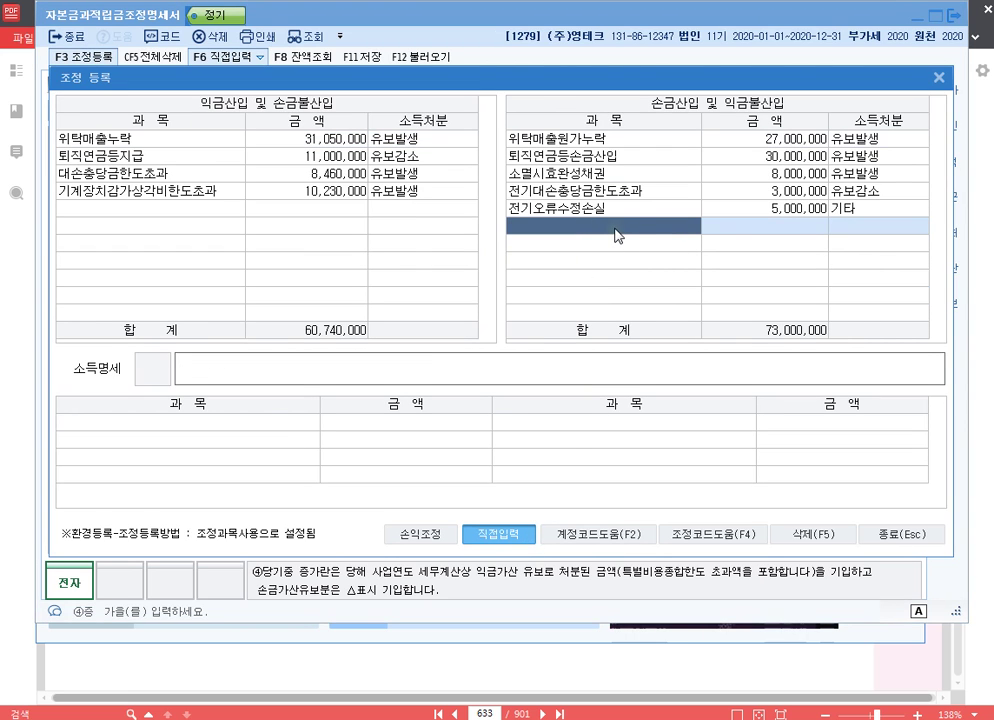
type("유가증")
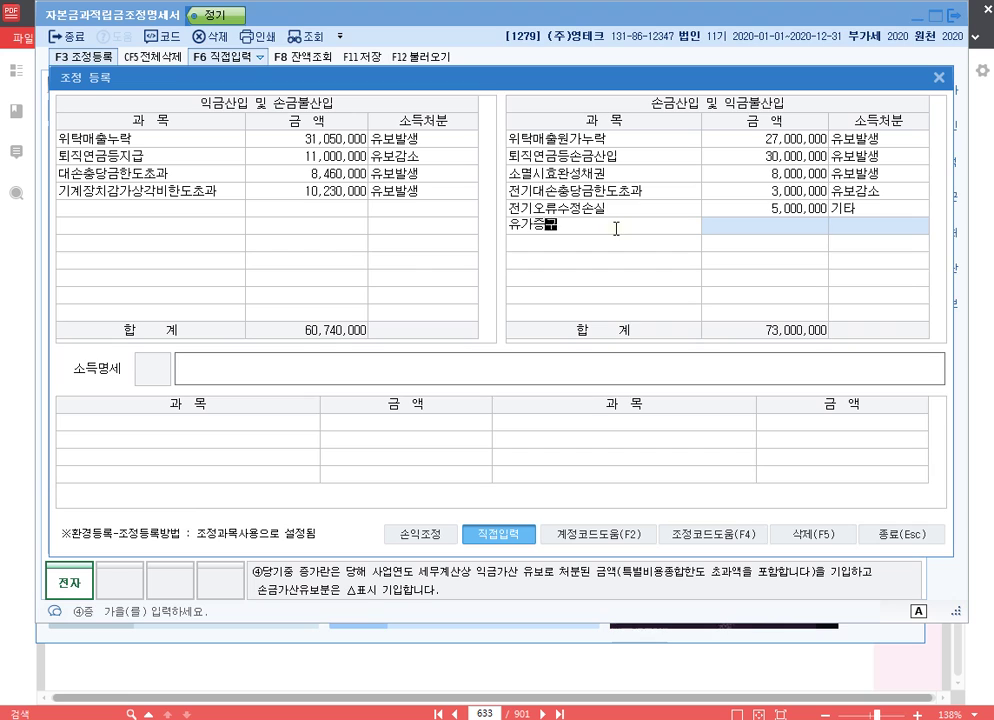
type("권평가손실")
key("Return")
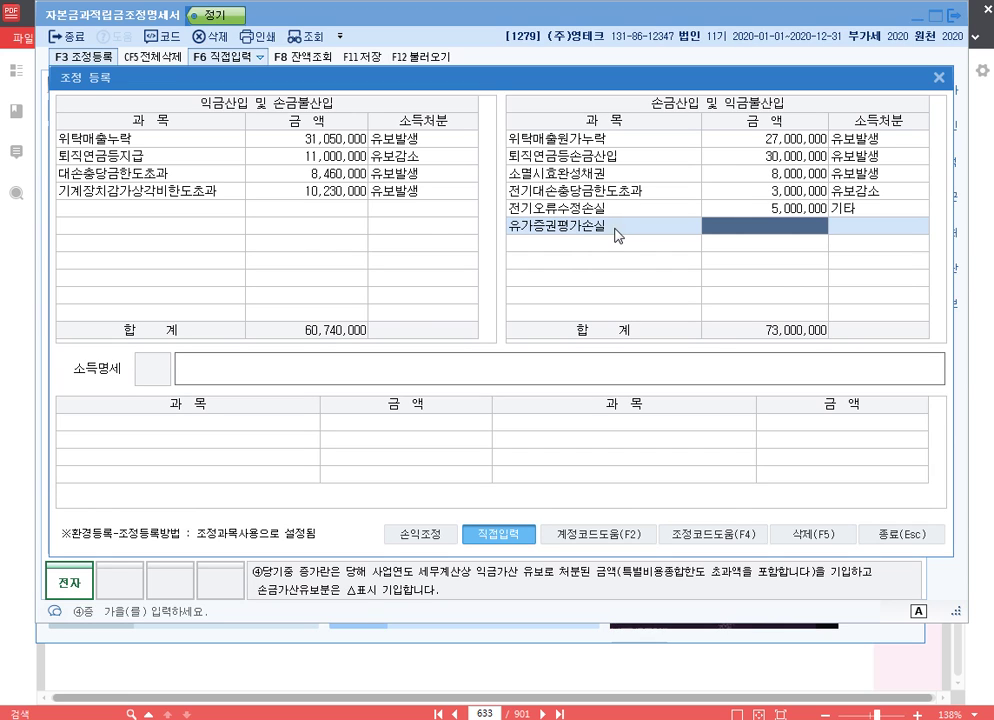
type("7500000")
key("Return")
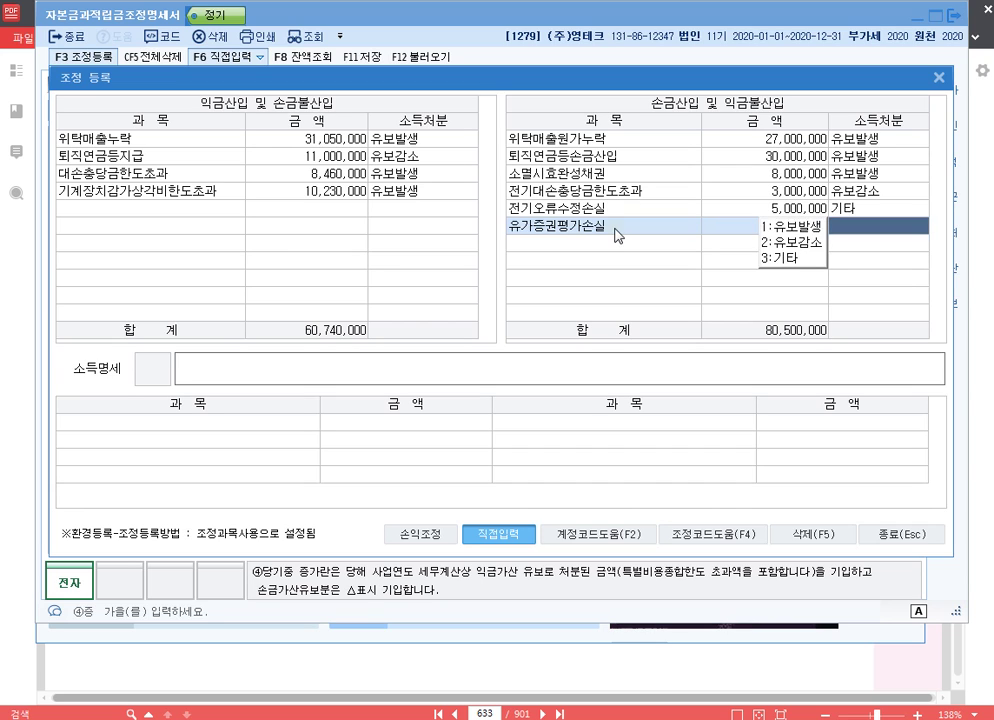
type("2")
Enter 손금산입 유가증권평가손실 유보 as the 소득명세 of the 유가증권평가손실 adjustment
type("손금산")
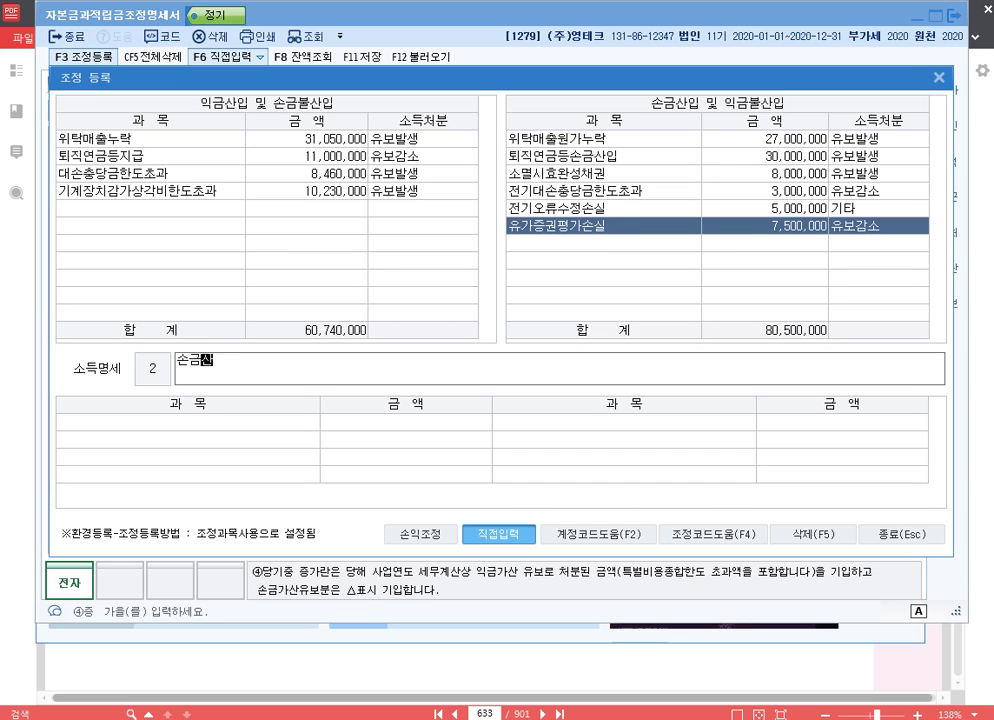
type("입 유가증")
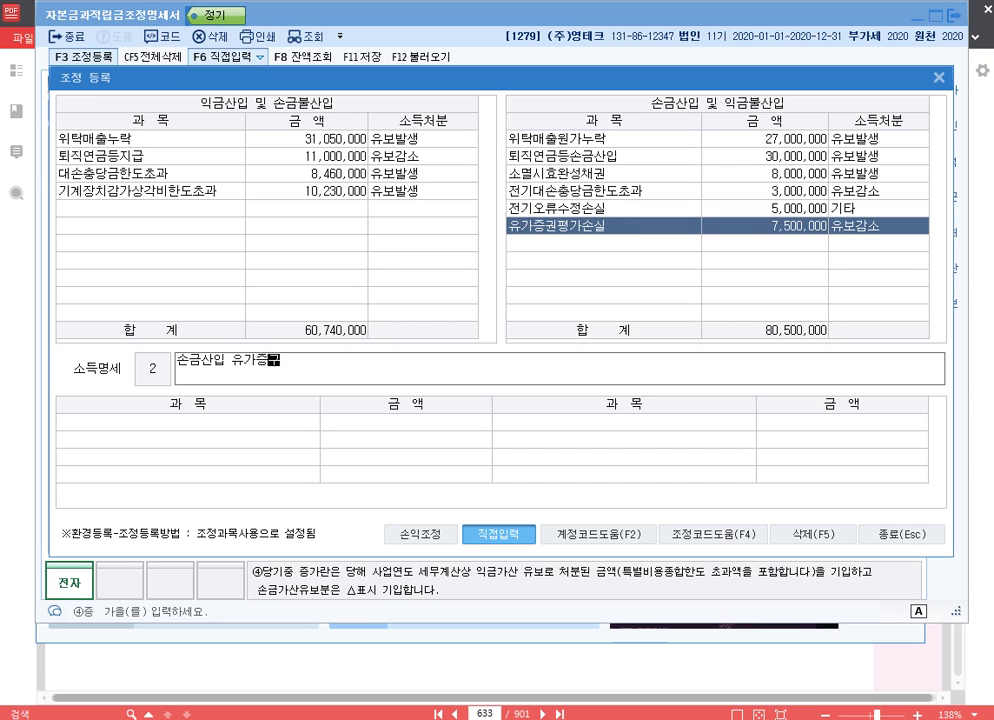
type("권평가손실 유보")
key("Return")
key("Up")
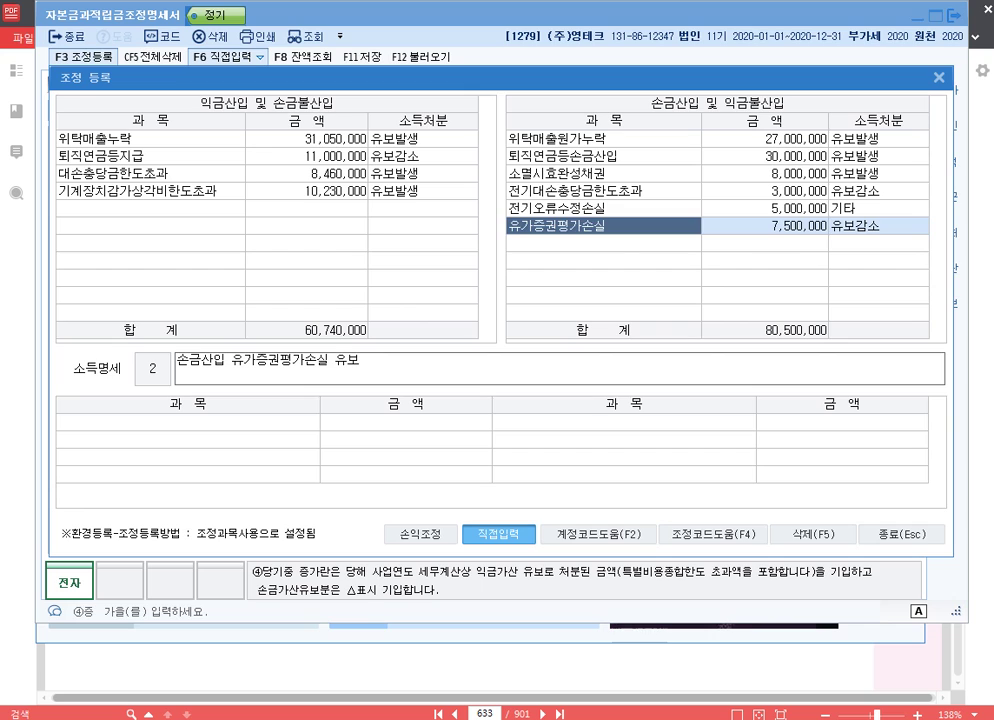
key("Return")
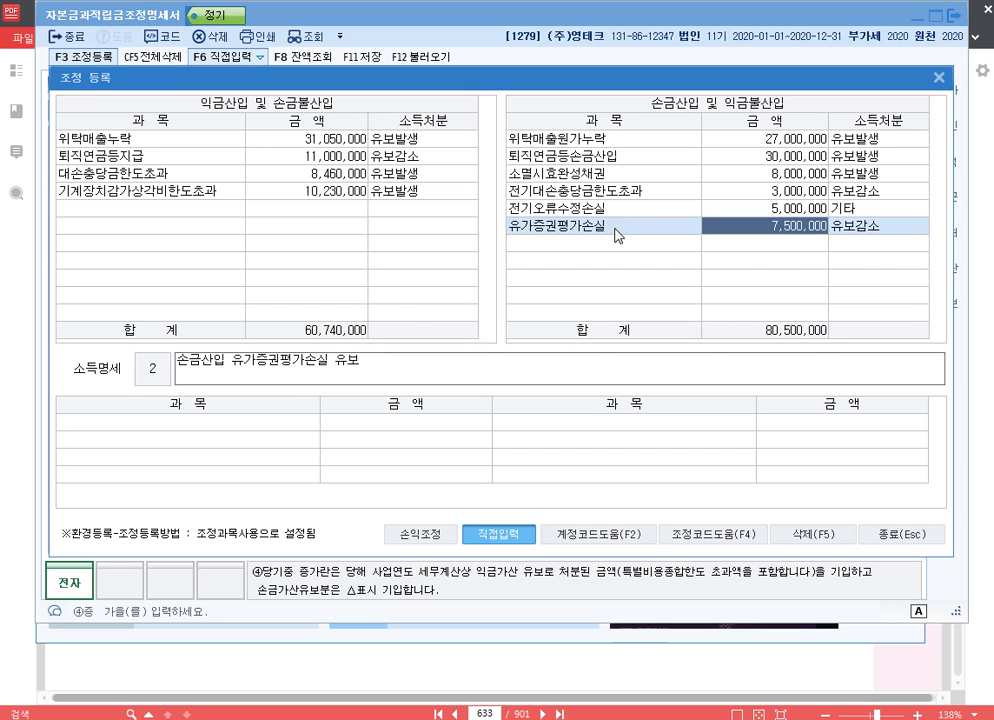
key("Return")
key("Return")
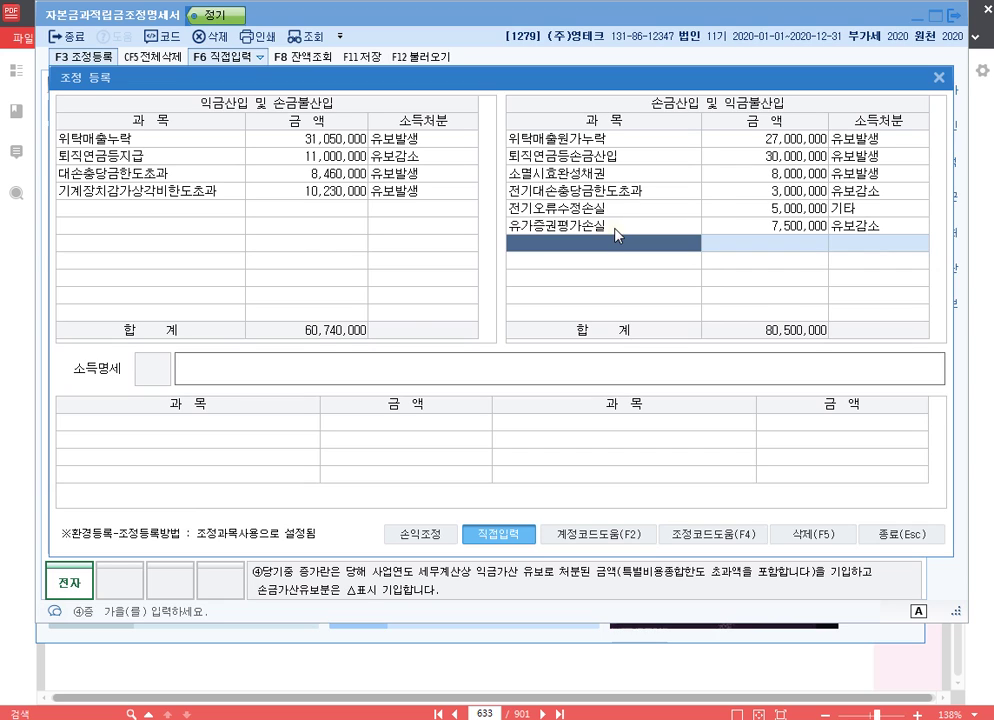
Register 선급보험료 of 300,000 as a 유보감소 deduction with the 소득명세 손금산입 선급보험료 유보, and close the adjustment registration
type("선급비")
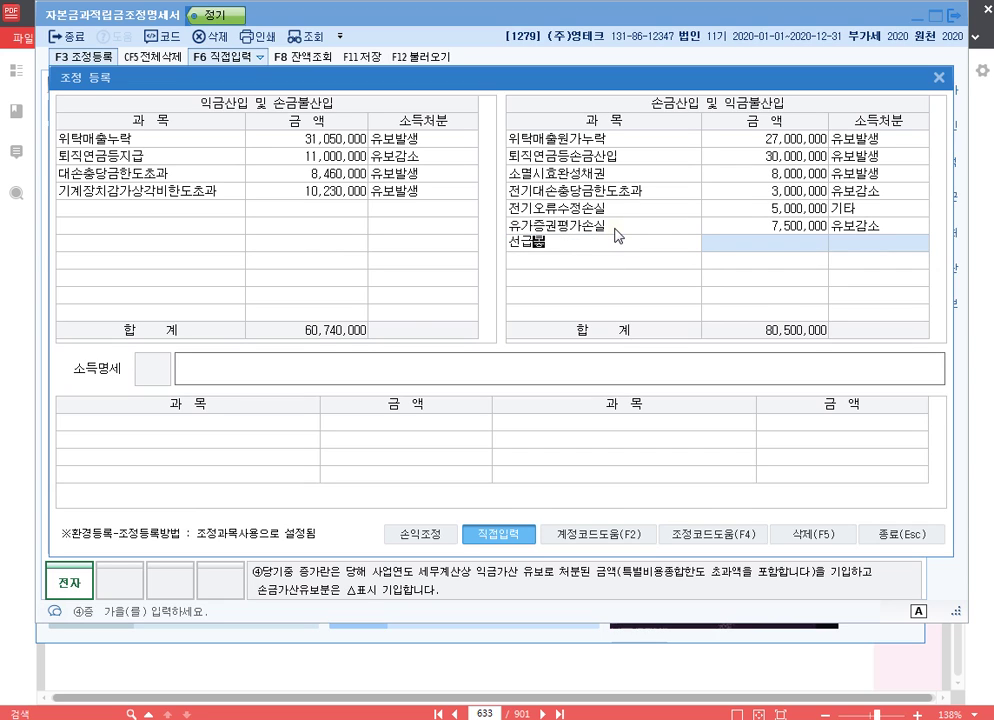
type("험료")
key("Return")
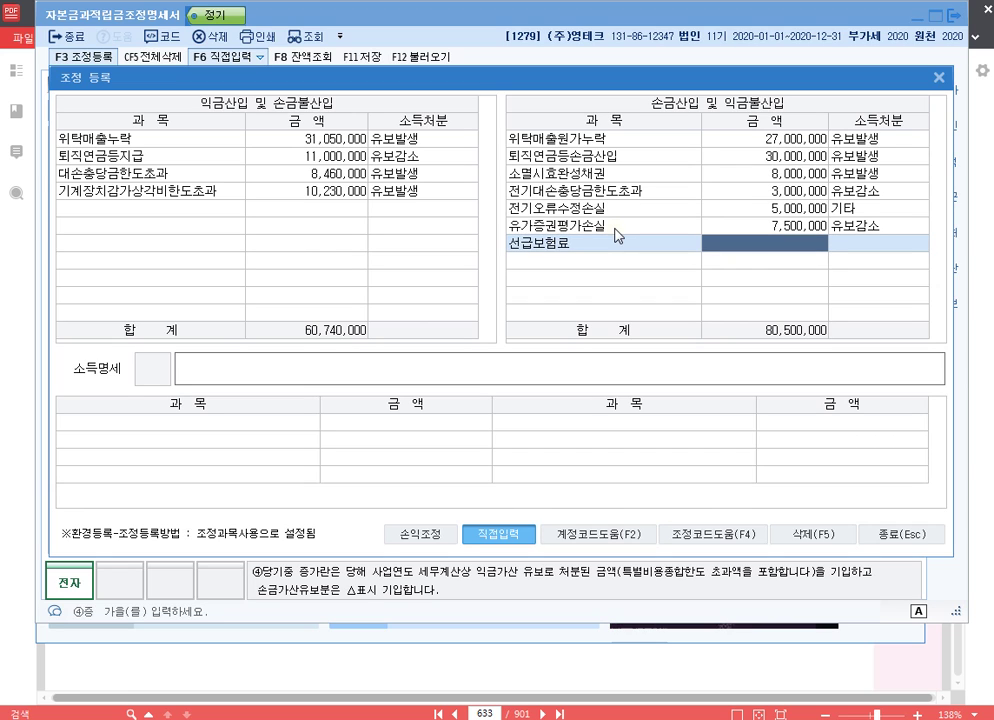
type("300000")
key("Return")
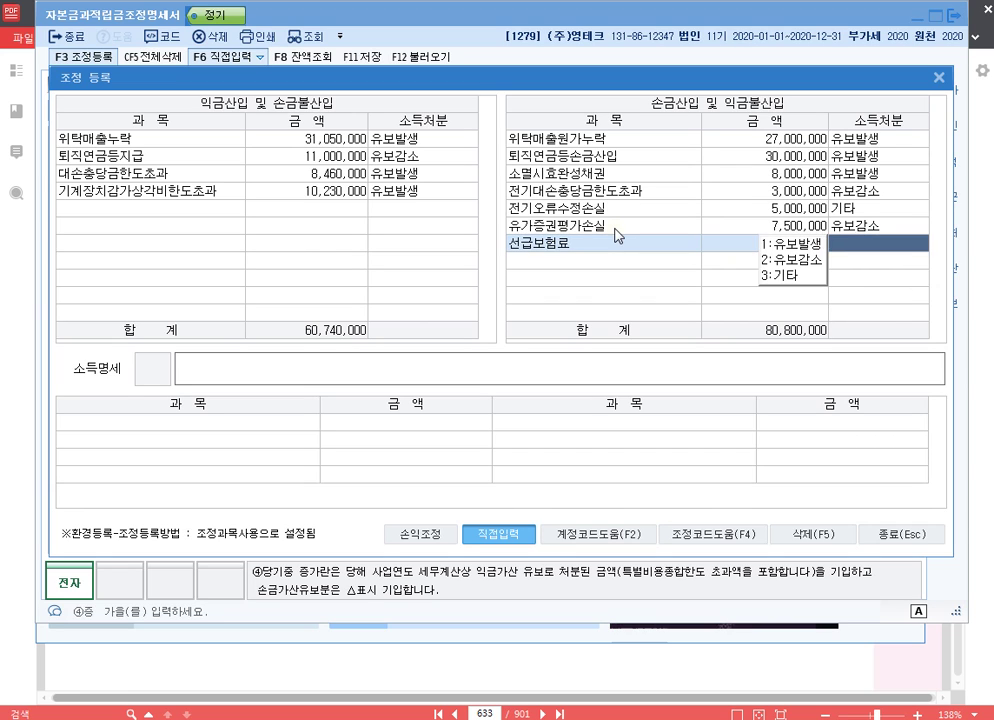
type("2손금산입")
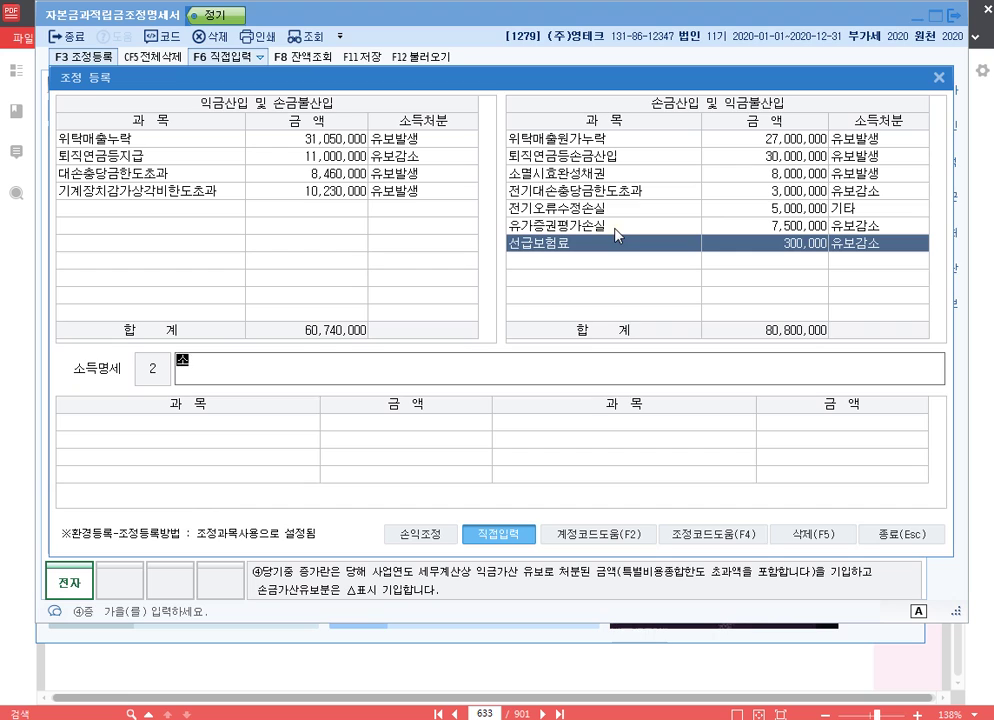
type(" 선급보험료 조정")
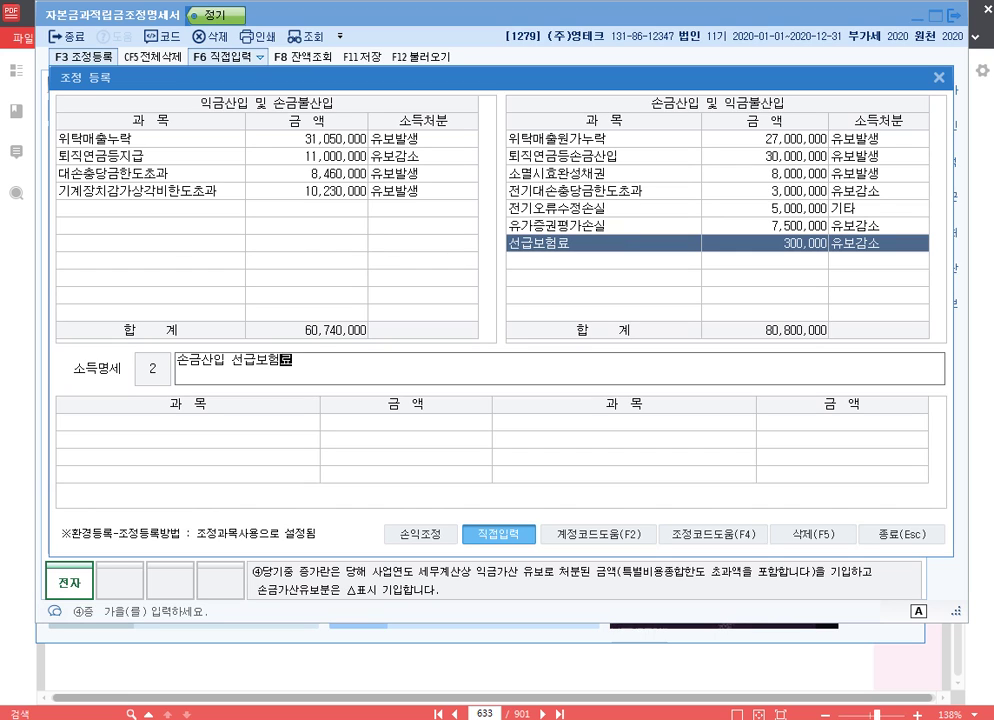
key("Return")
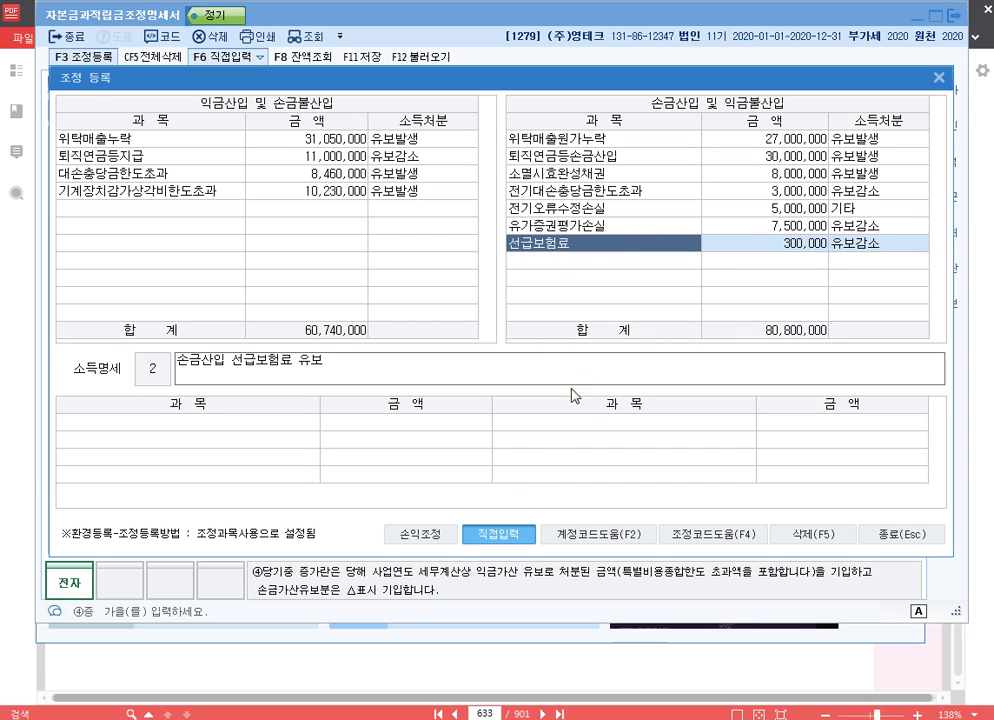
left_click(910, 534)
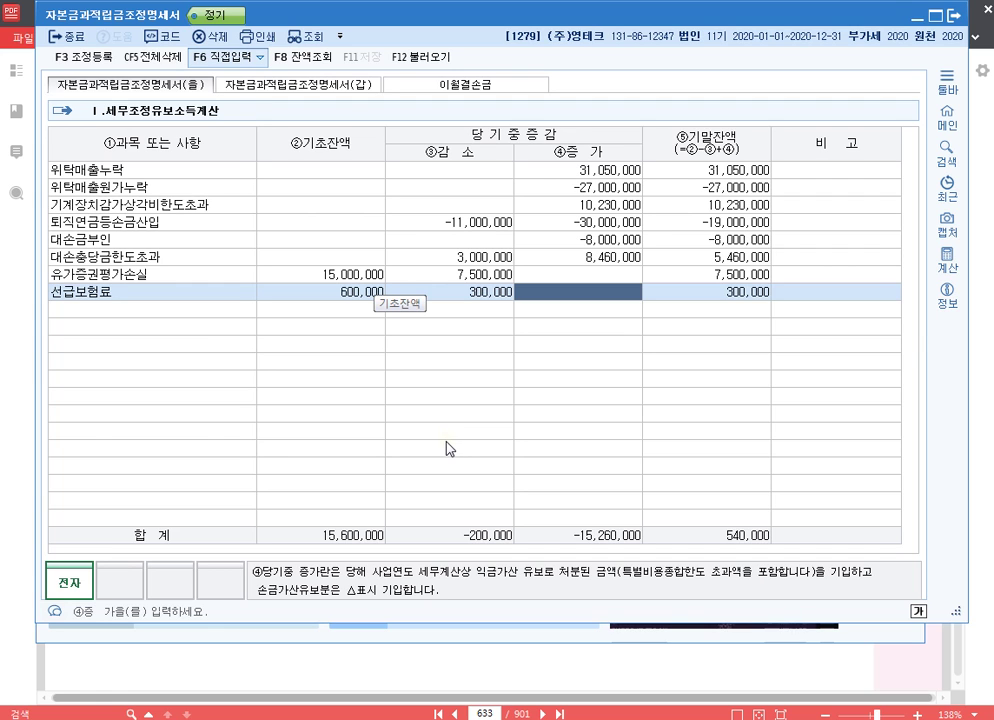
Switch to 알PDF, go to page 646 and view the problem [5] there
left_click(499, 655)
left_click_drag(499, 713, 467, 706)
type("646")
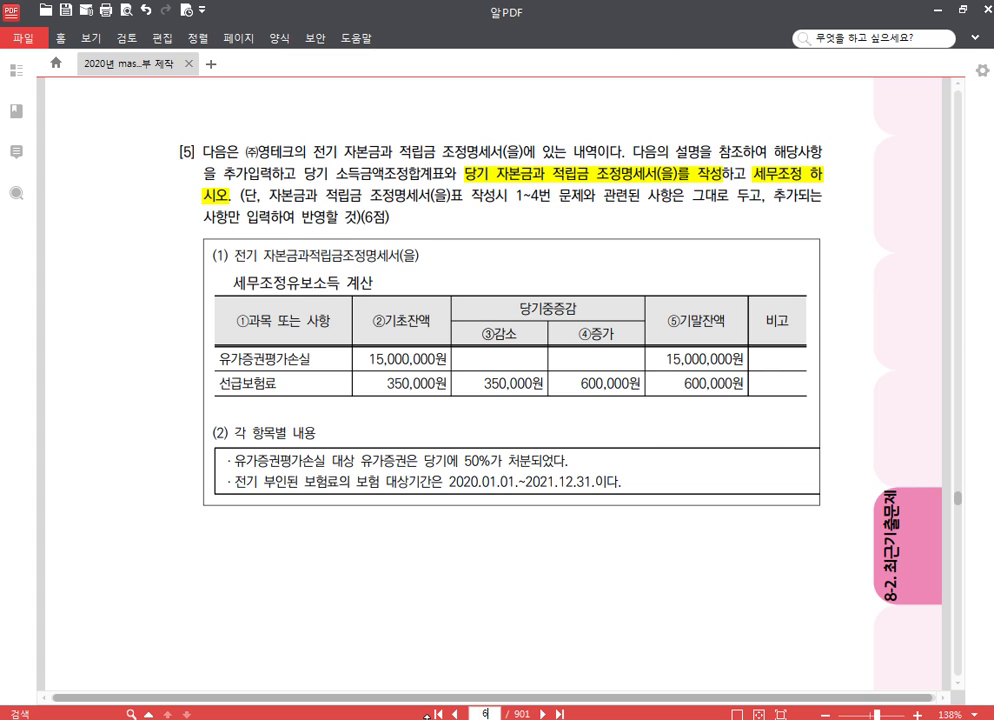
key("Return")
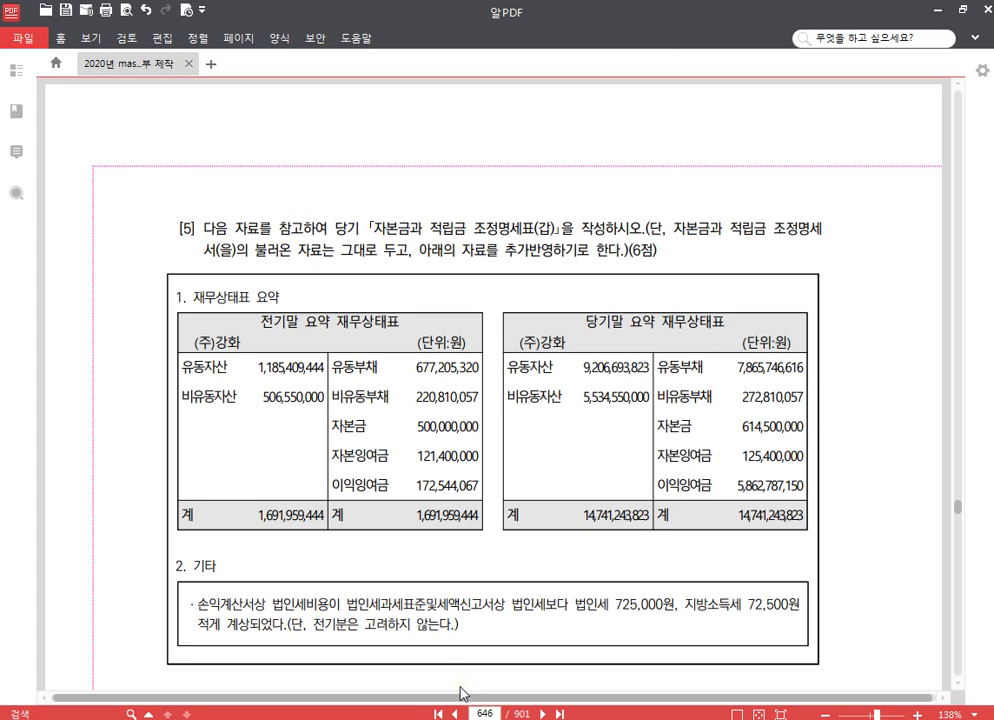
scroll(457, 510, "down", 3)
scroll(477, 488, "down", 1)
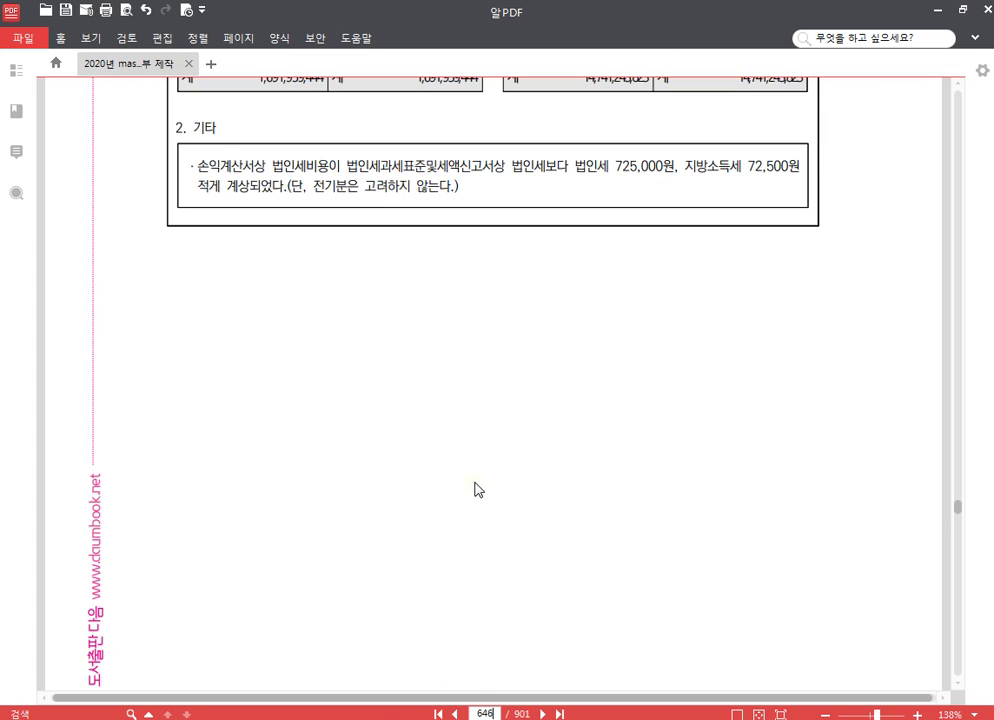
Switch to the 한글 document 20210318.hwp and paste a copy of the 자본금과적립금조정명세서(을) heading below the p.633 entry
key("alt+Tab")
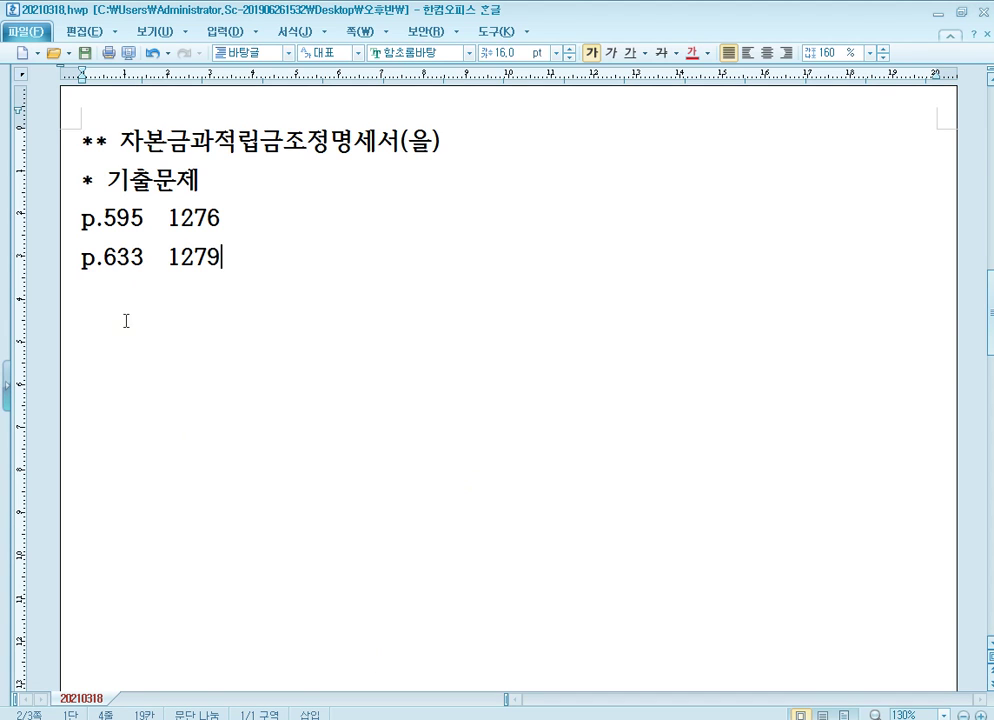
left_click_drag(466, 149, 80, 145)
key("ctrl+c")
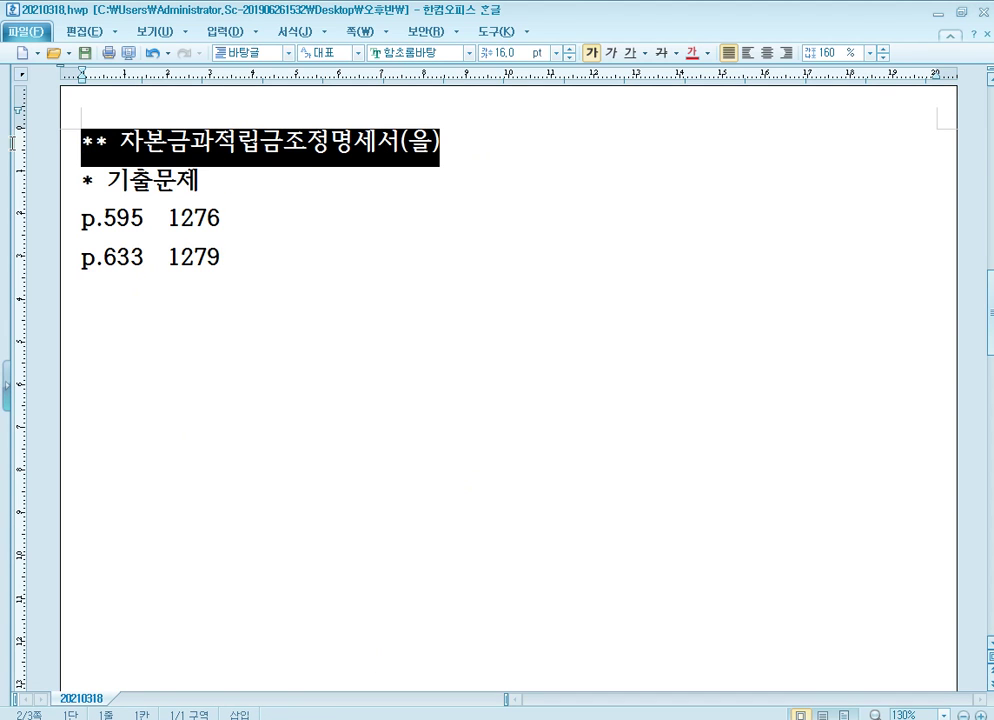
left_click(113, 330)
key("ctrl+v")
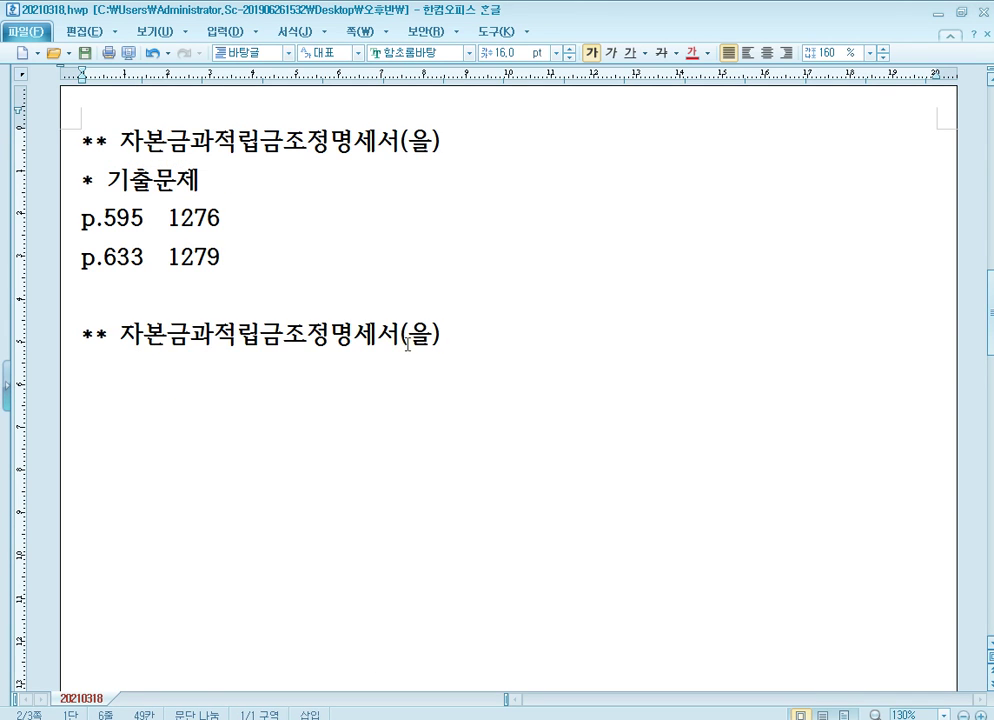
Change 을 to 갑 in the copied heading so it reads ** 자본금과적립금조정명세서(갑)
left_click(428, 338)
key("BackSpace")
type("r")
key("BackSpace")
type("갑")
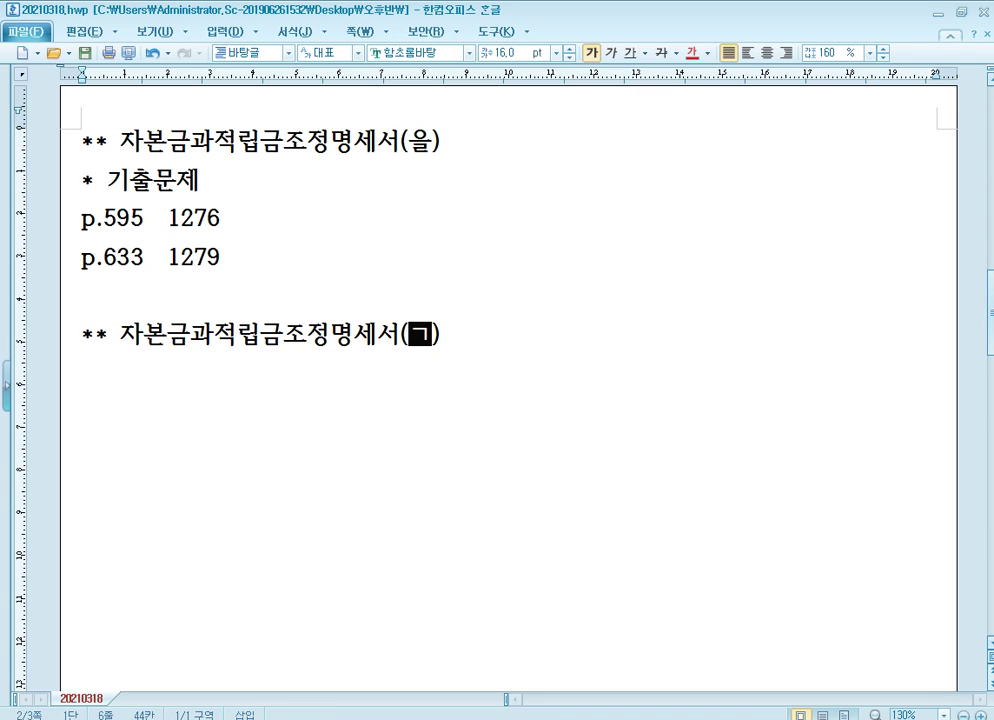
key("Return")
key("BackSpace")
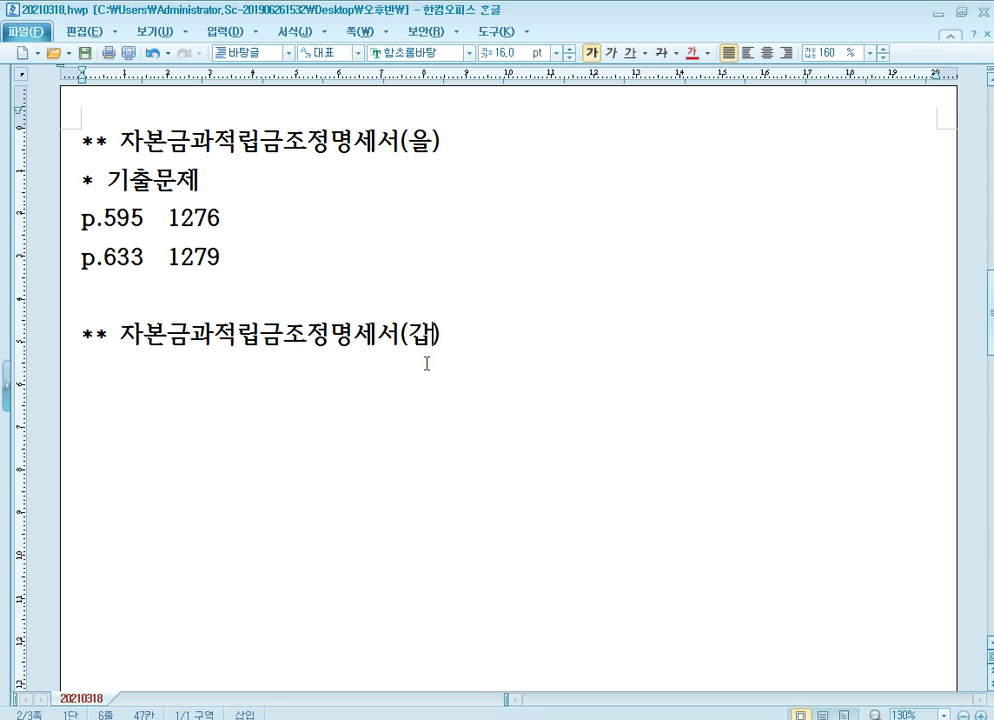
Below the (갑) heading, add the lines "* 기출문제" and "p.646"
key("End")
key("Return")
type("* 기출문제")
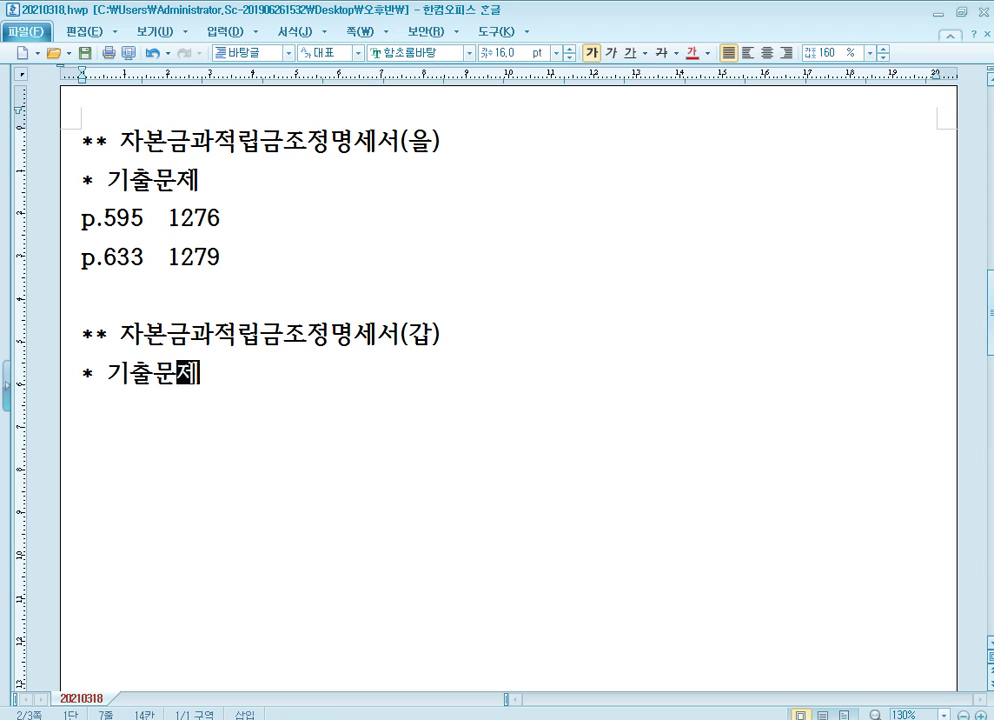
key("Return")
type("p.646")
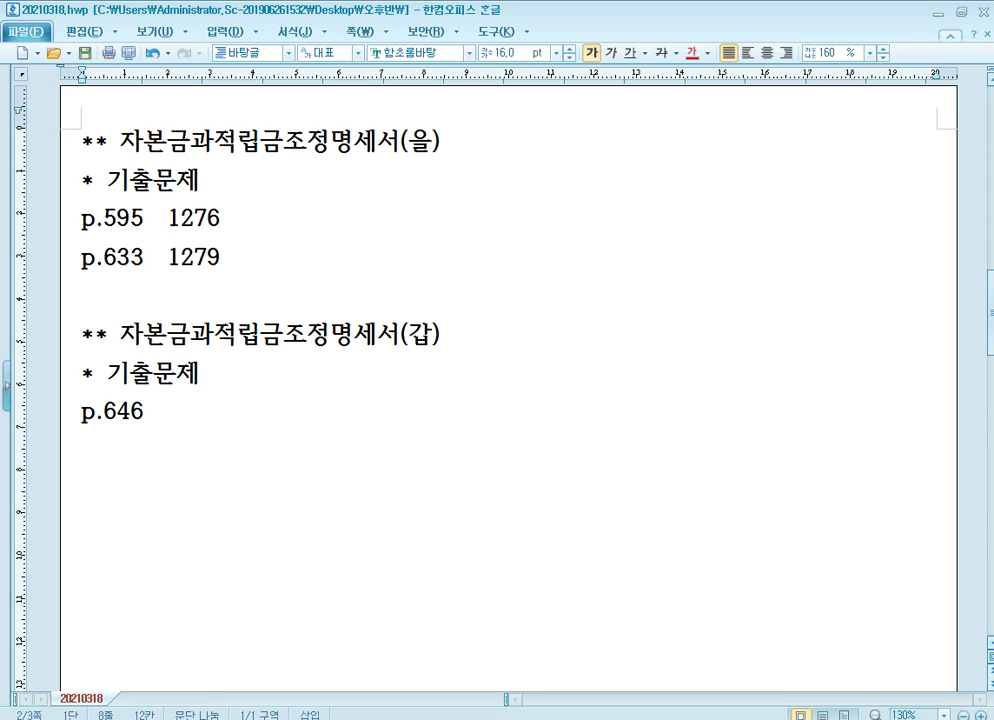
scroll(365, 370, "down", 2)
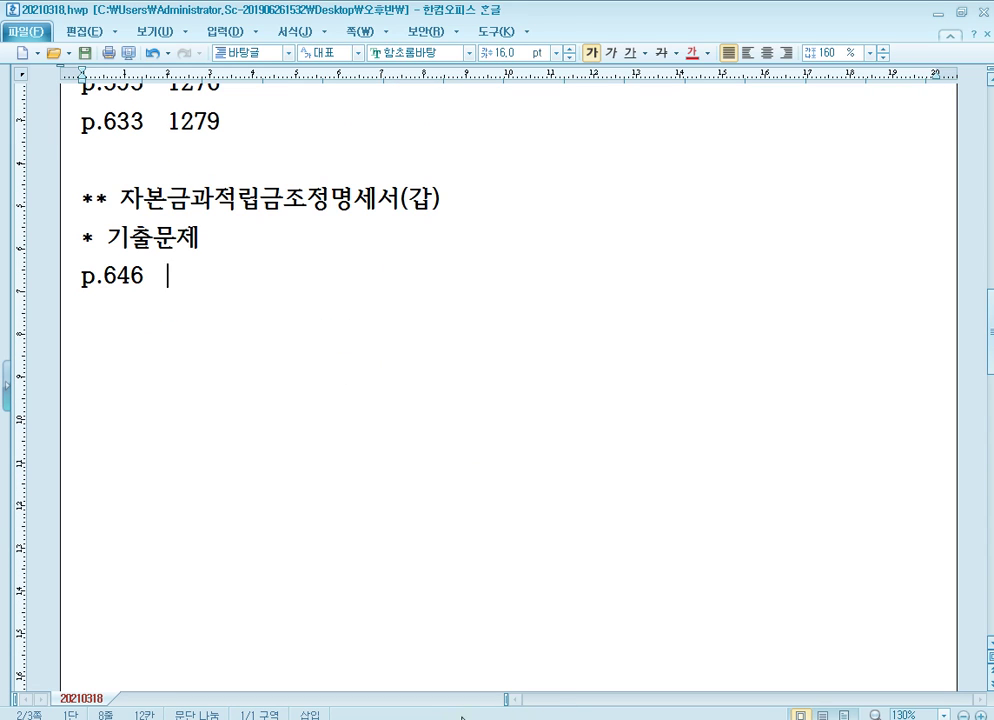
Glance at the problem in 알PDF, return to the 한글 document and add the company code 1280 beside p.646
left_click(322, 719)
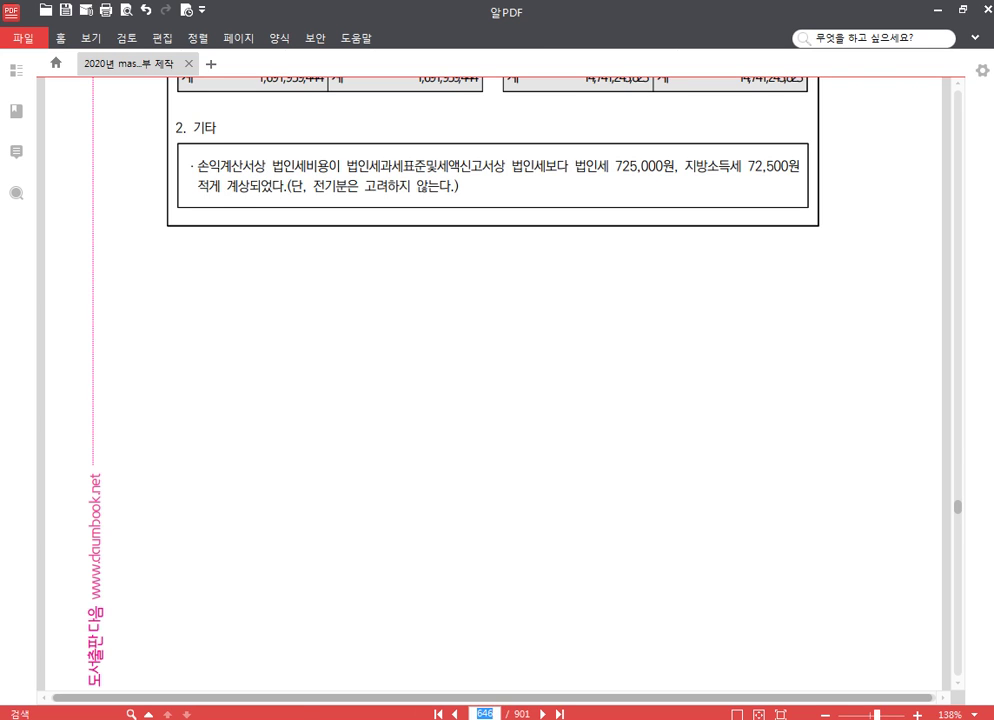
mouse_move(403, 719)
key("alt+Tab")
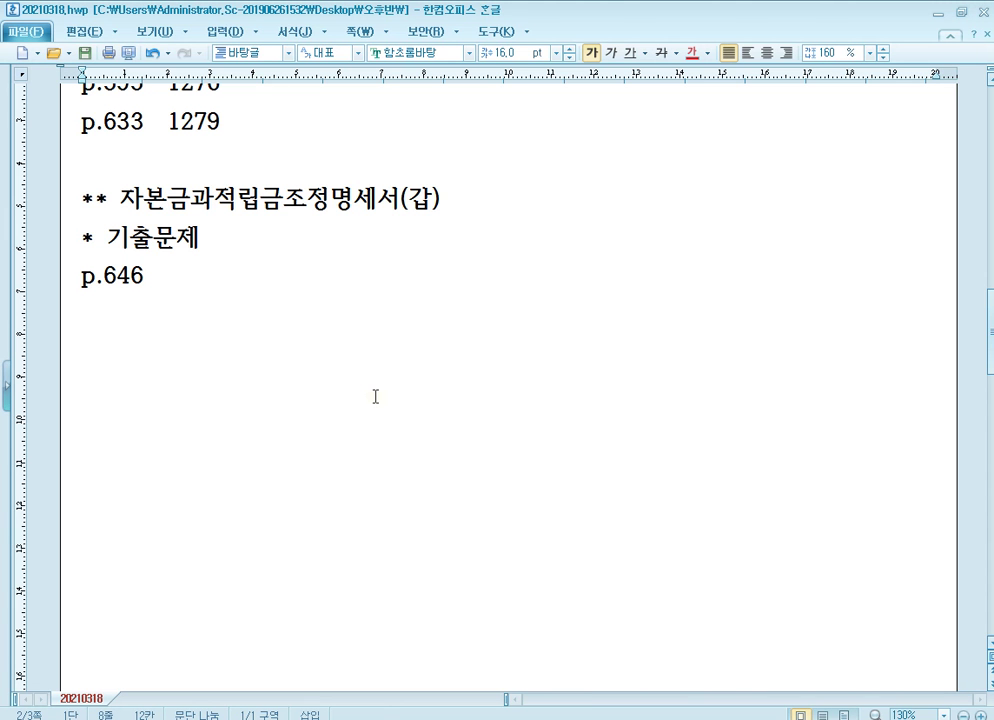
type("1280")
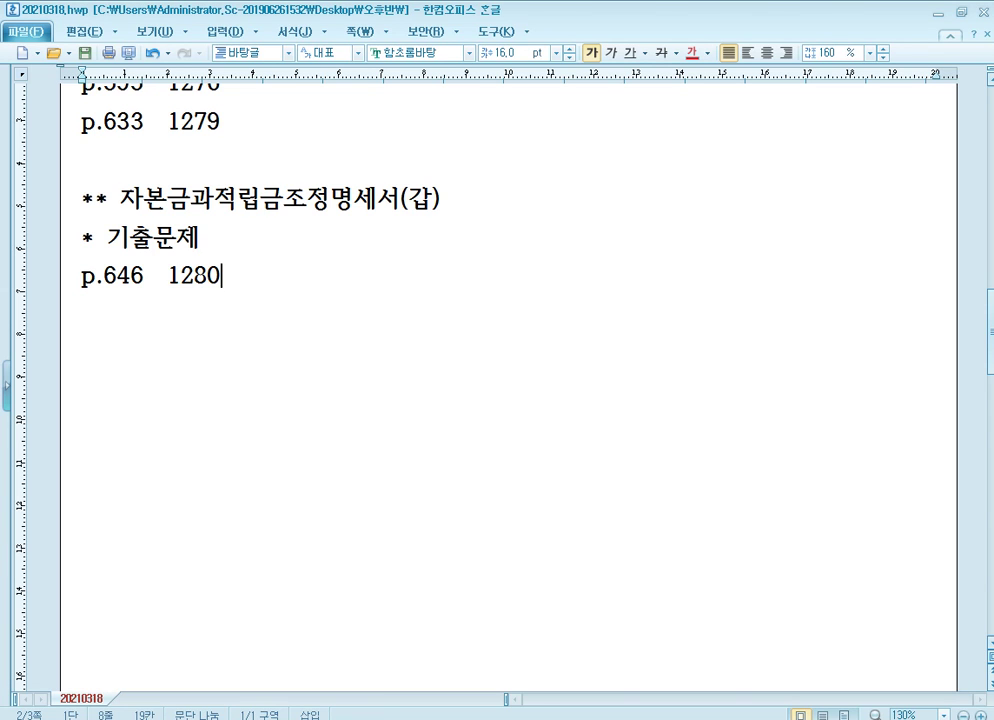
Switch to 알PDF and review the balance sheet summaries and other data of problem [5] for (주)강화
left_click(322, 718)
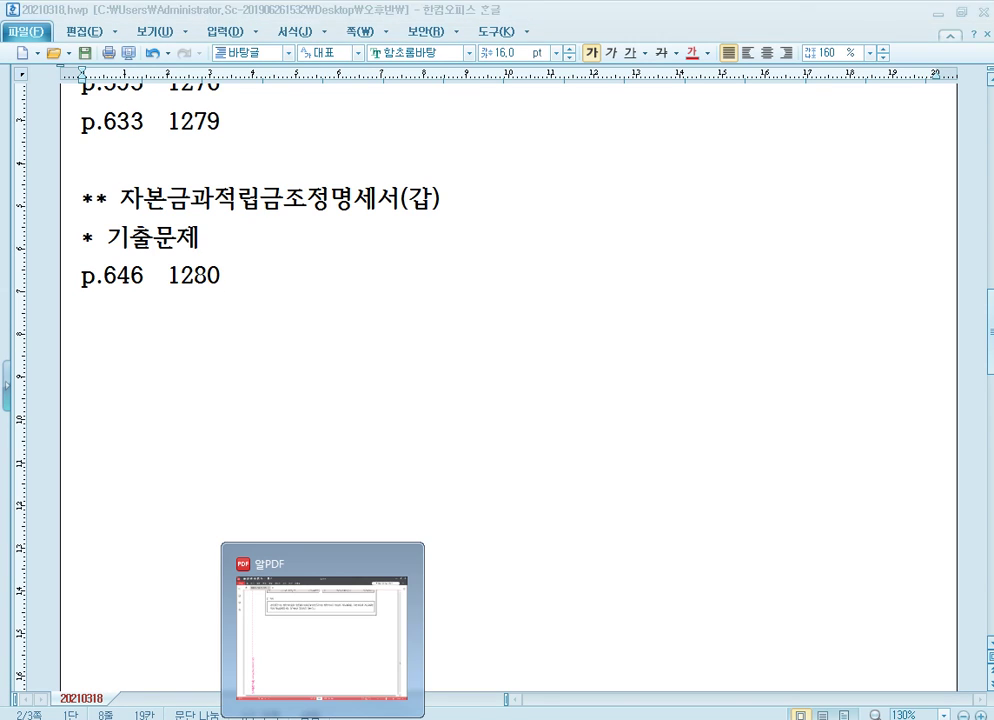
scroll(517, 357, "up", 5)
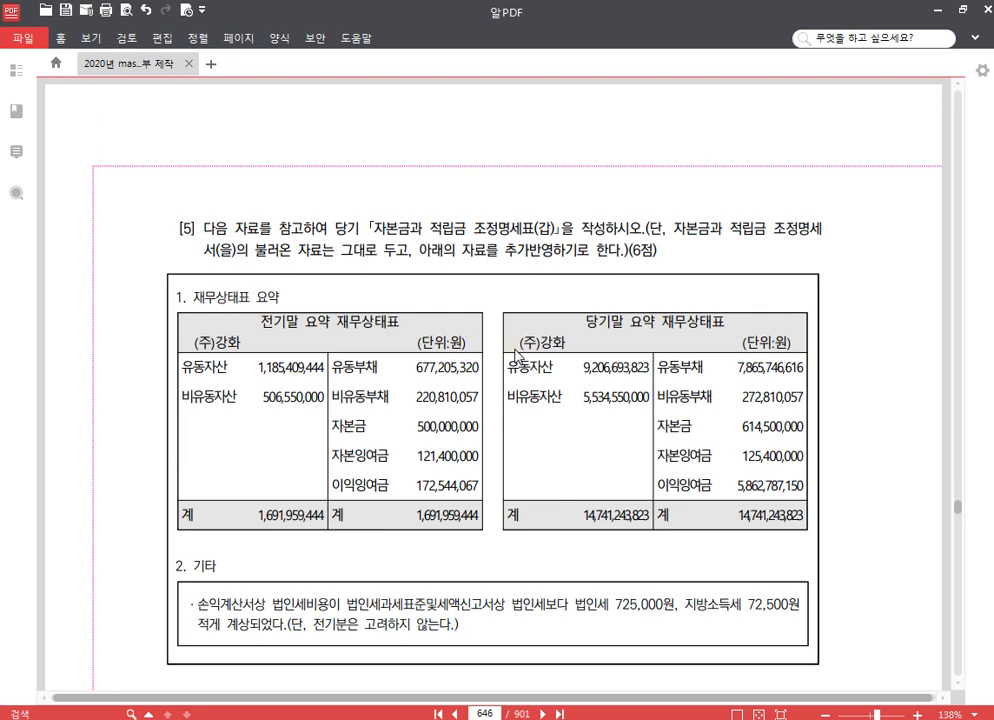
scroll(517, 355, "down", 2)
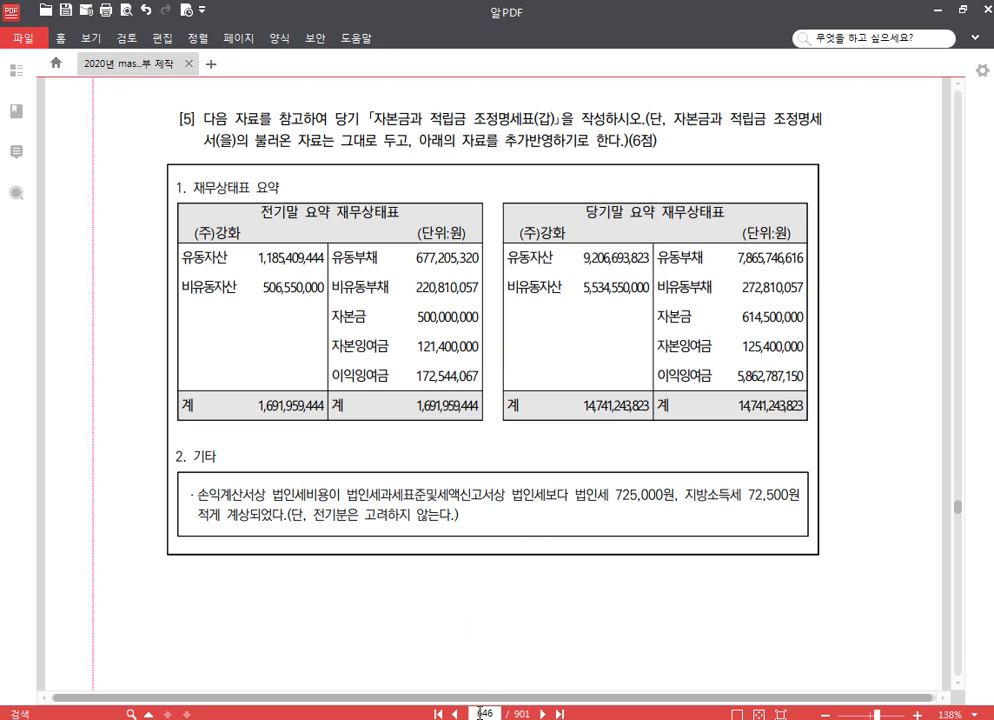
Switch to KcLep and close the 자본금과적립금조정명세서 of (주)영테크
key("alt+Tab")
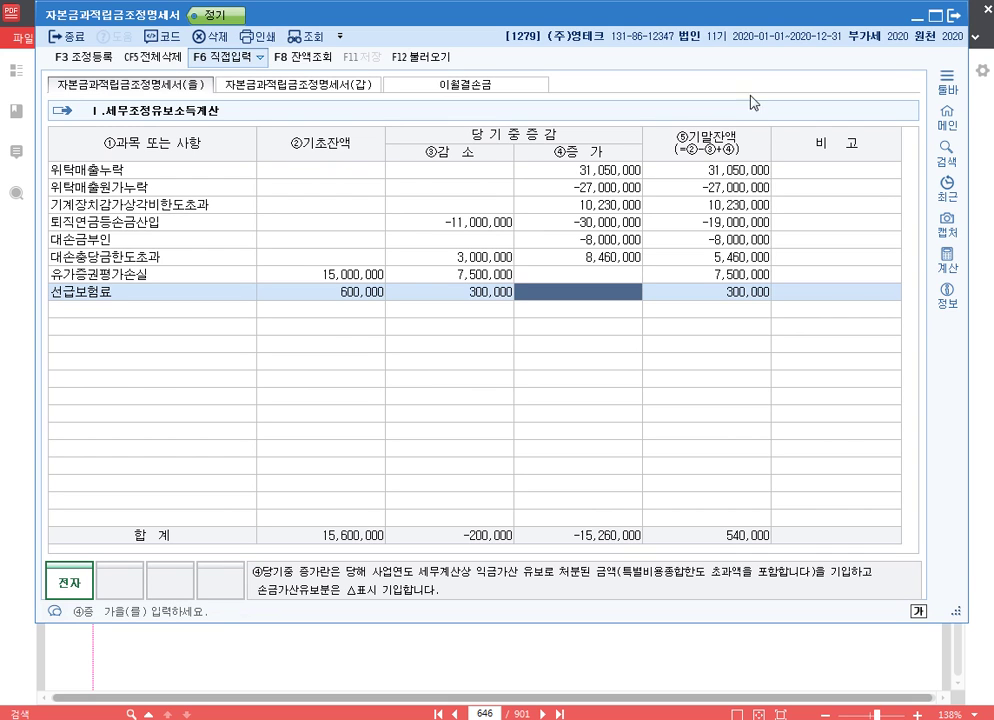
key("Escape")
key("alt+Tab")
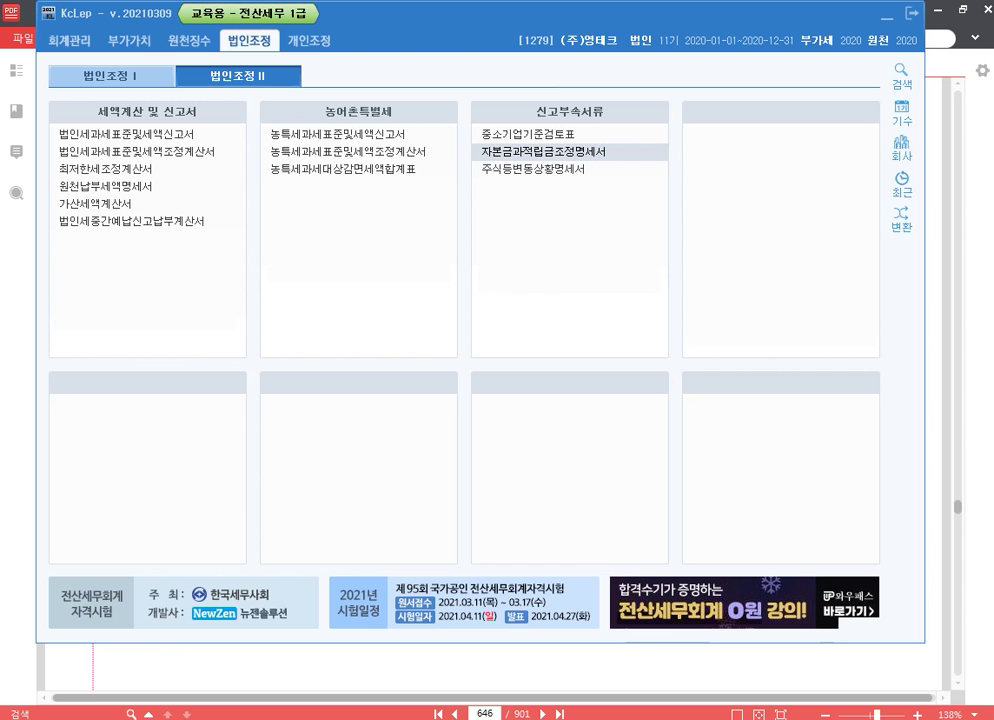
Change the working company to 1280 (주)강화 and open the (갑) form of its 자본금과적립금조정명세서
left_click(905, 152)
type("128")
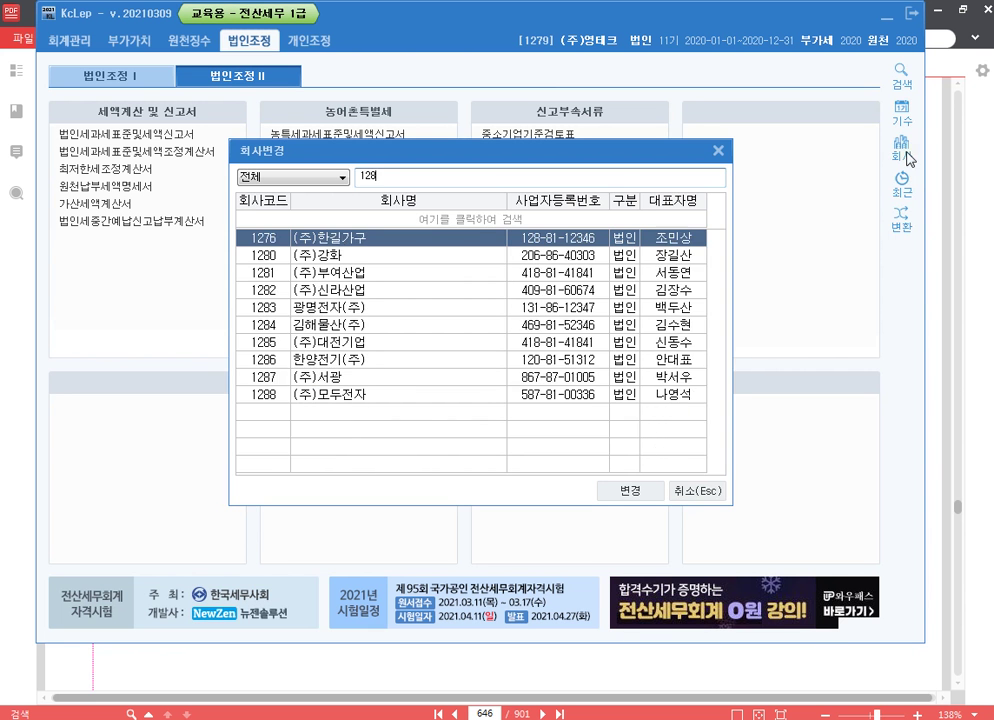
type("0")
key("Return")
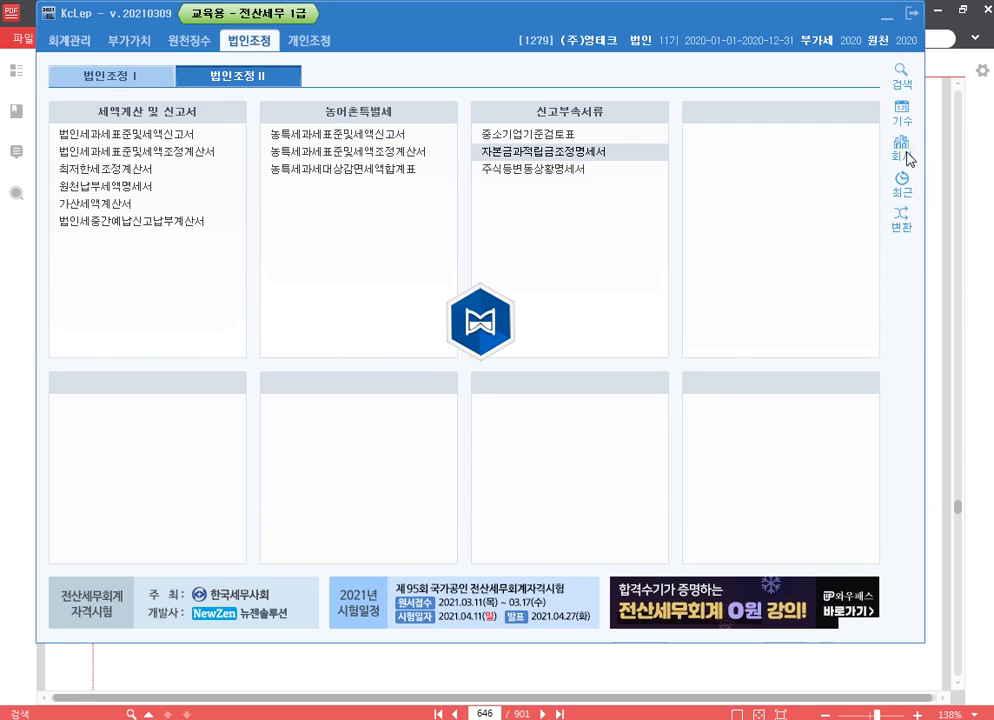
left_click(571, 152)
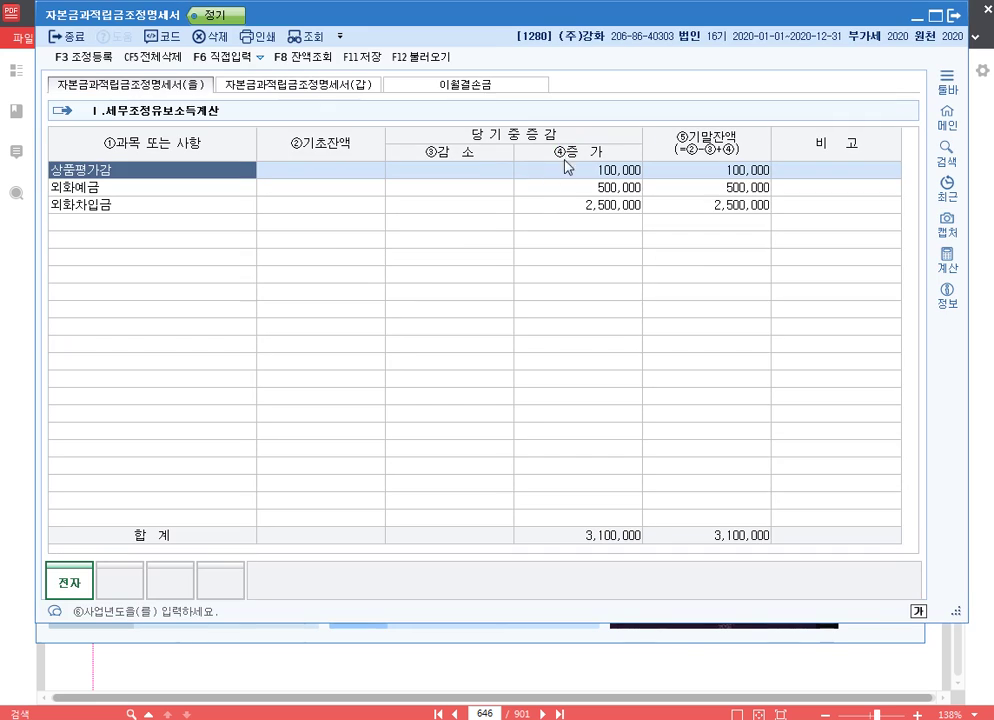
left_click(318, 88)
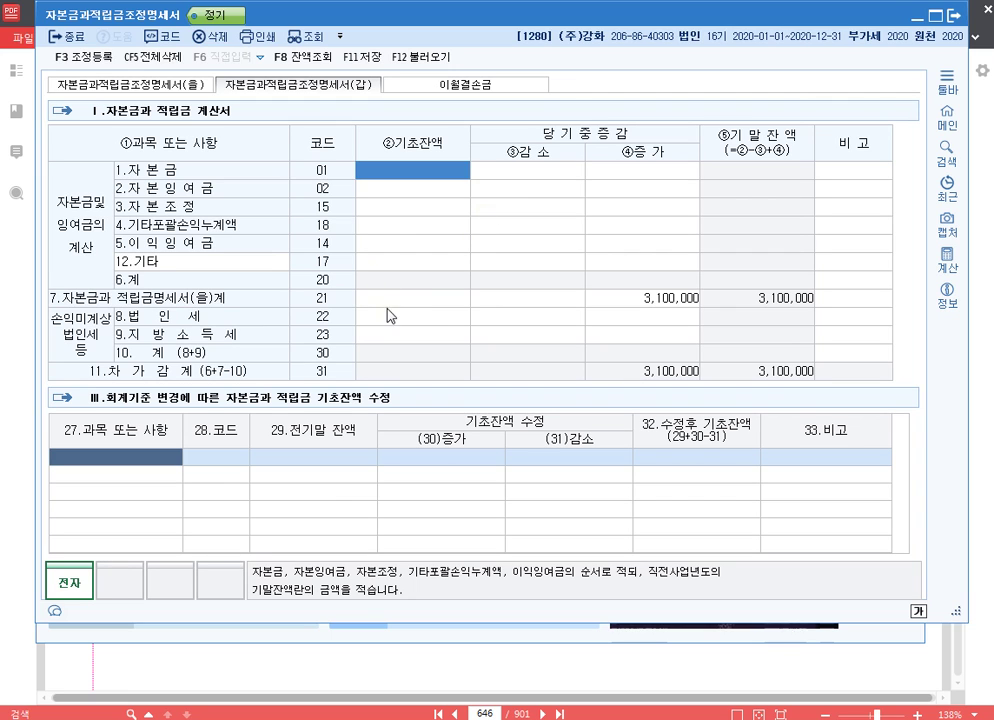
Outline the 자본금및잉여금의 계산 rows with a red screen-pen rectangle, then leave the annotation mode
key("ctrl+1")
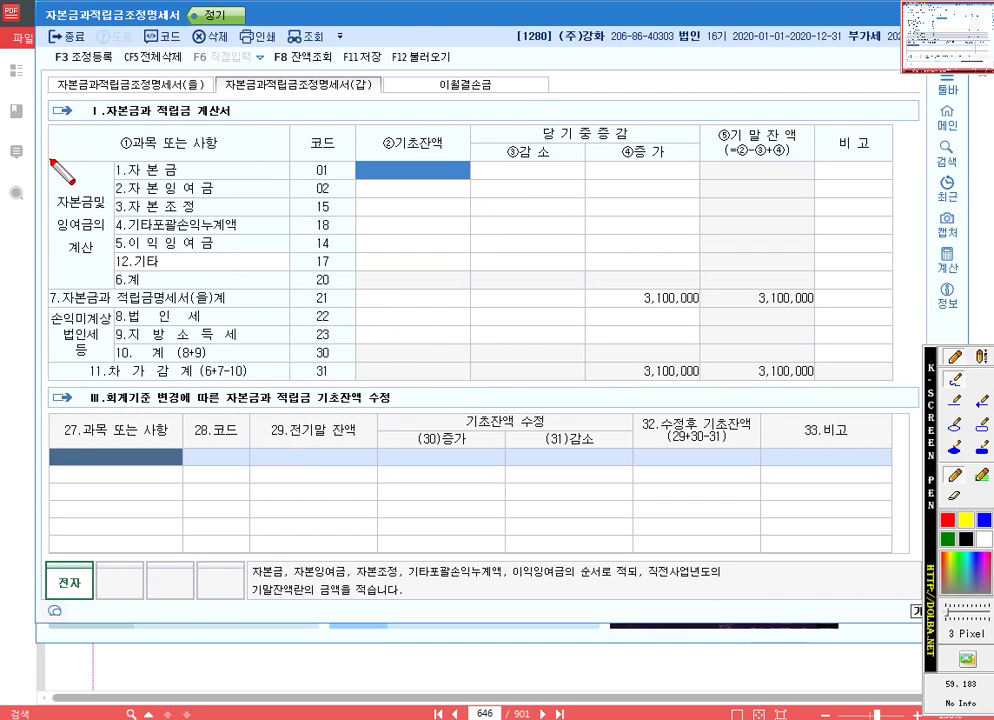
mouse_move(50, 160)
left_mouse_down()
mouse_move(50, 207)
mouse_move(205, 264)
mouse_move(290, 270)
left_mouse_up()
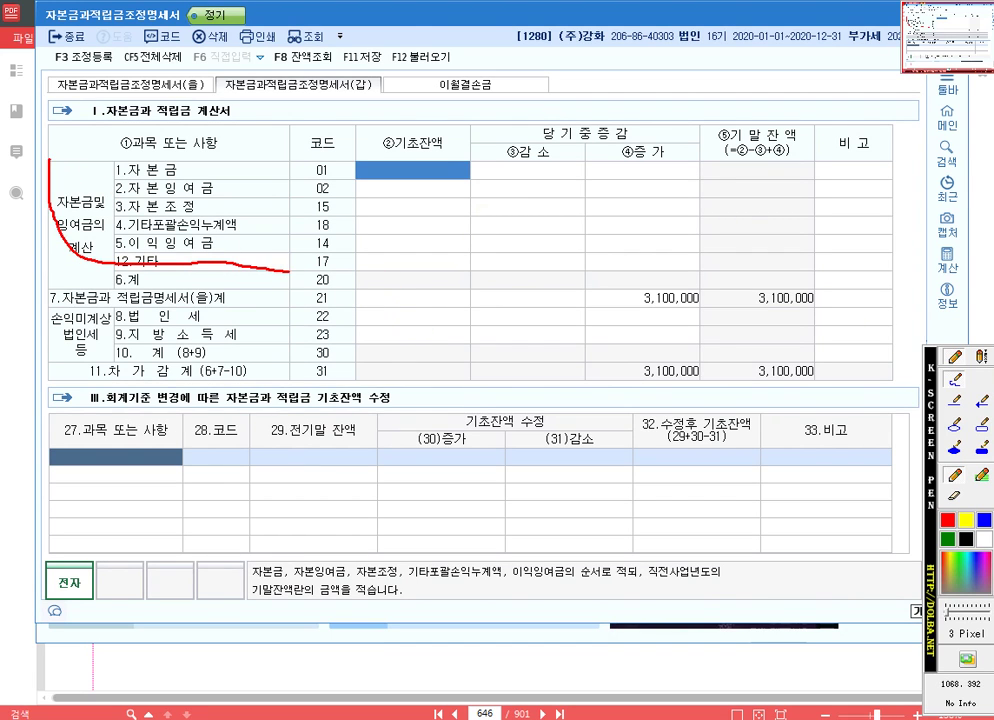
left_click(985, 420)
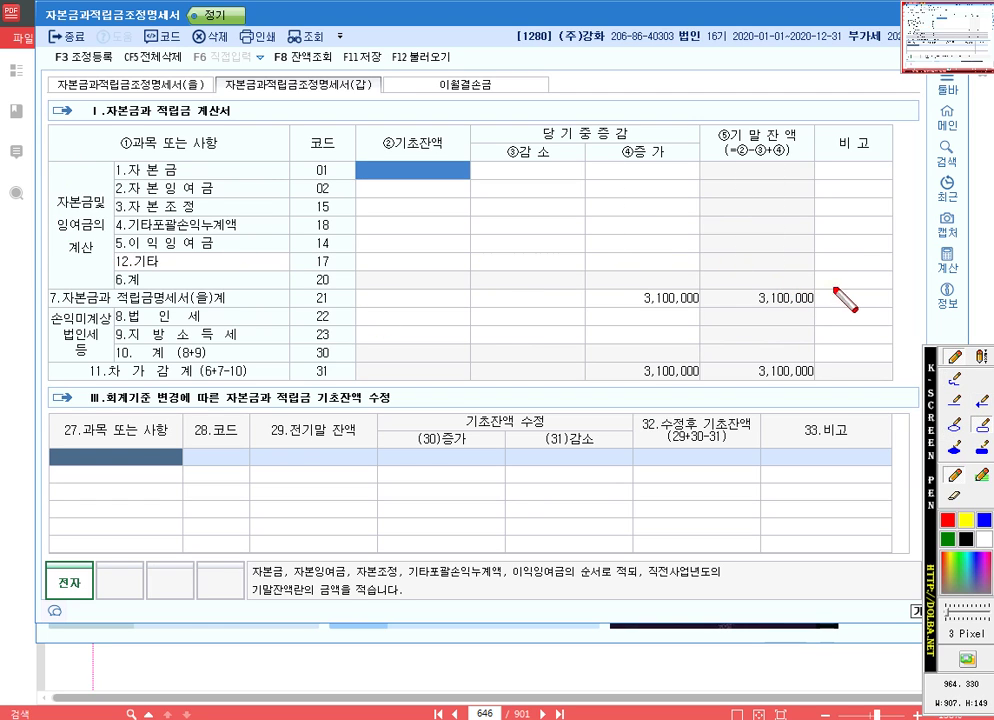
left_click_drag(836, 290, 840, 290)
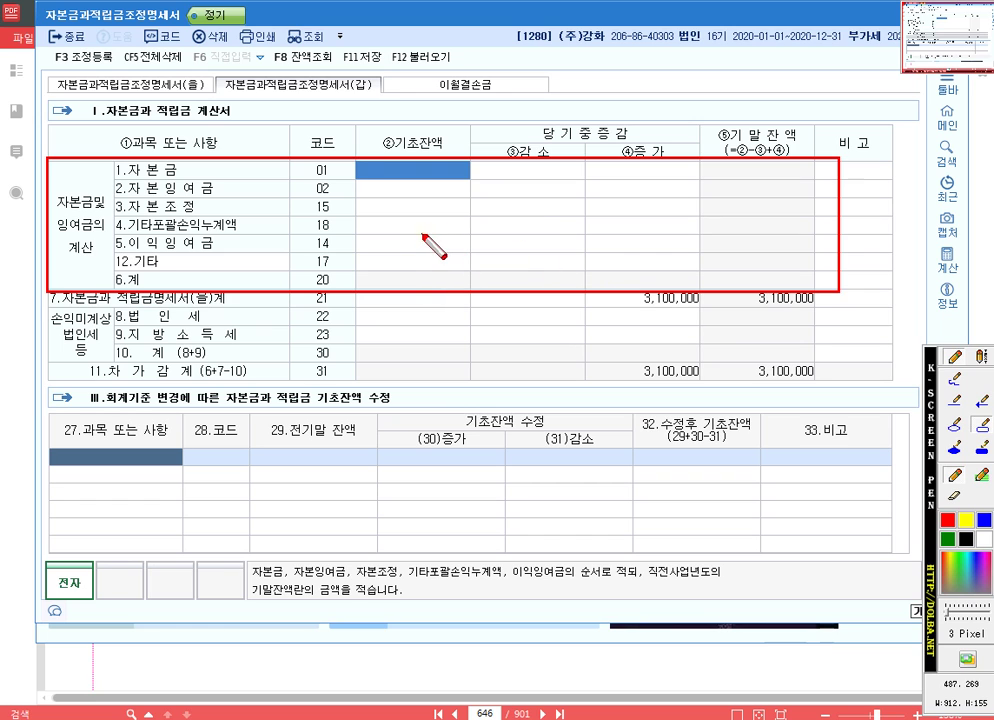
key("Escape")
Reload the data of the (갑) form
left_click(431, 67)
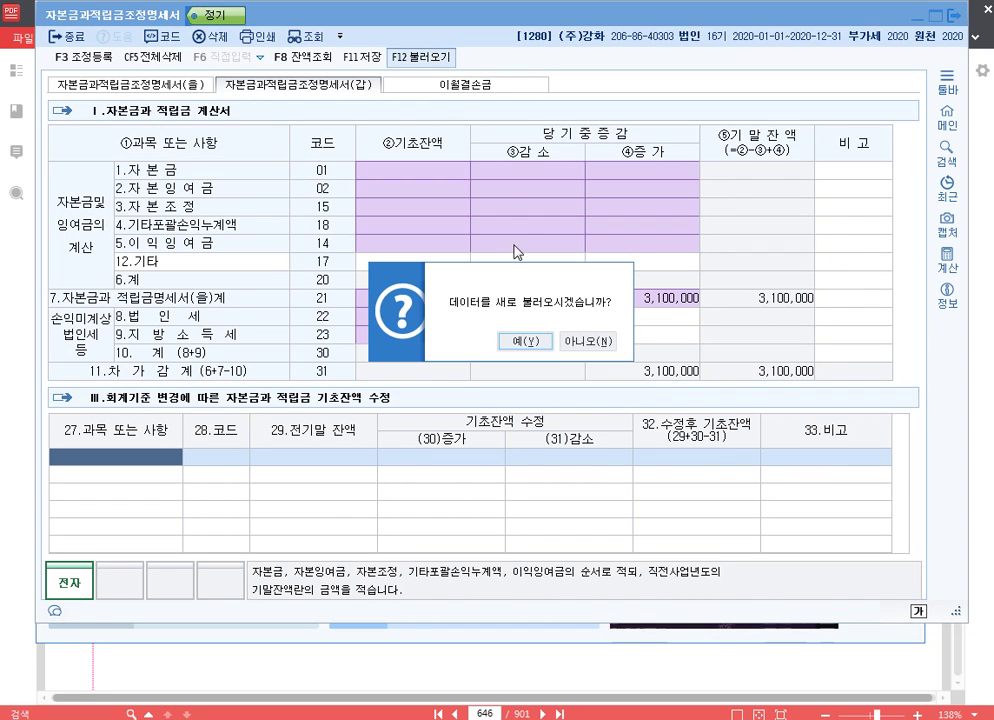
left_click(530, 344)
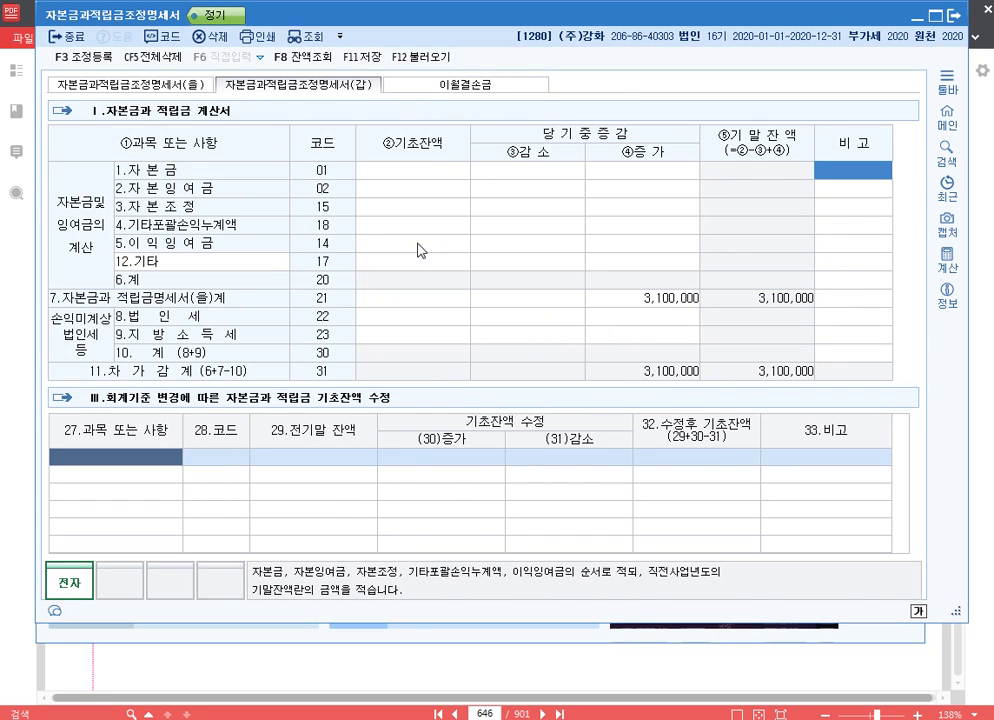
Query the account balances for the code range 331 to 399 from the (갑) form
left_click(334, 64)
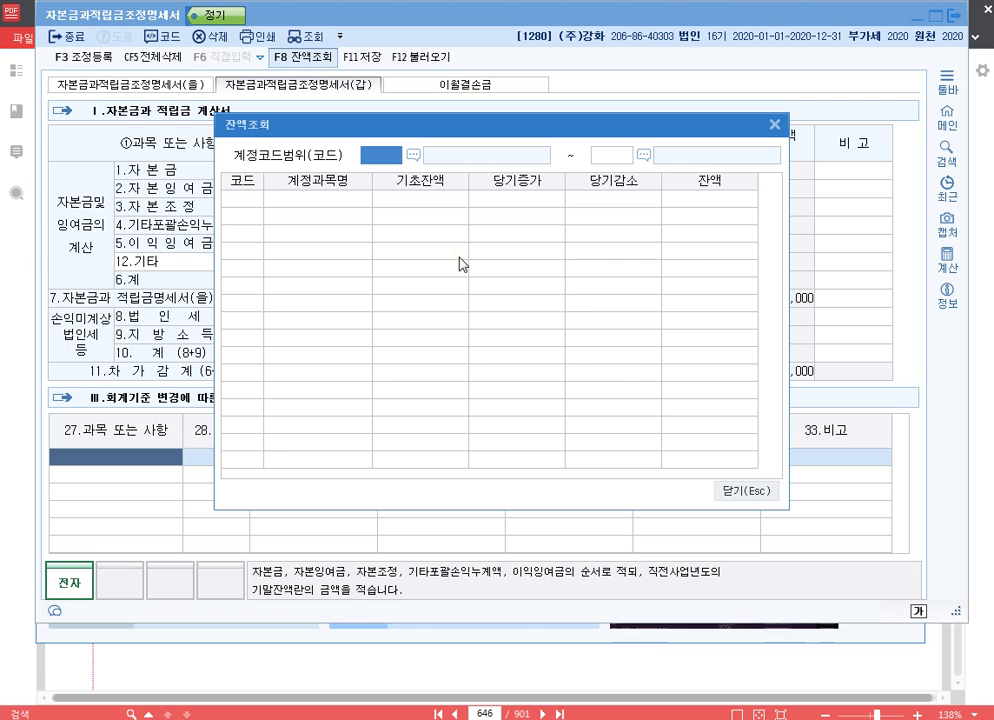
type("331")
key("Return")
type("3")
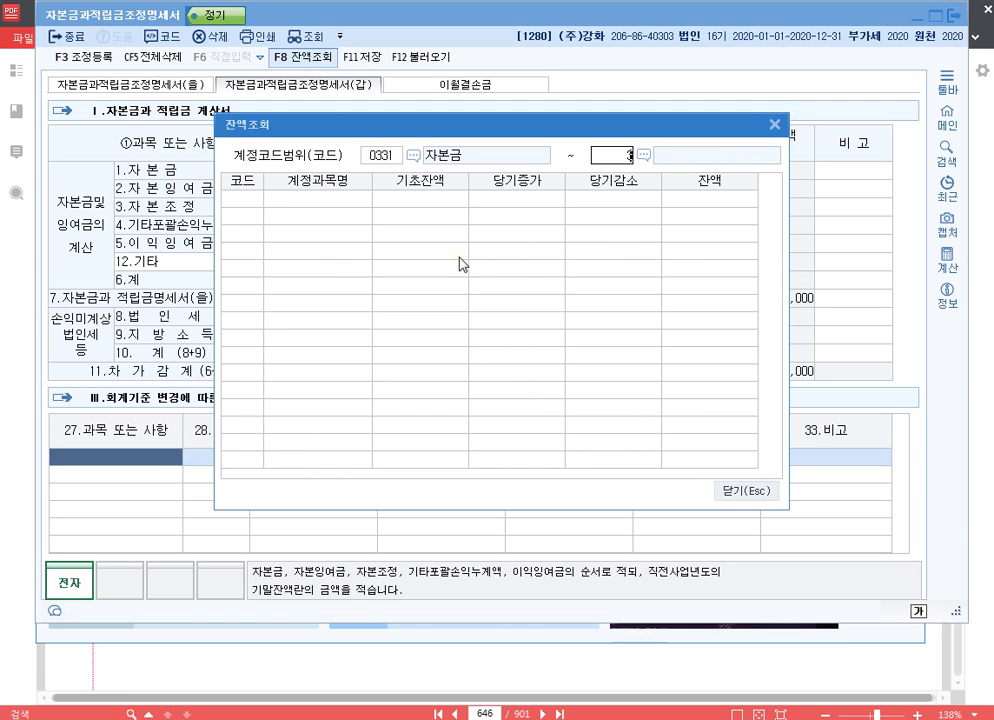
type("99")
key("Return")
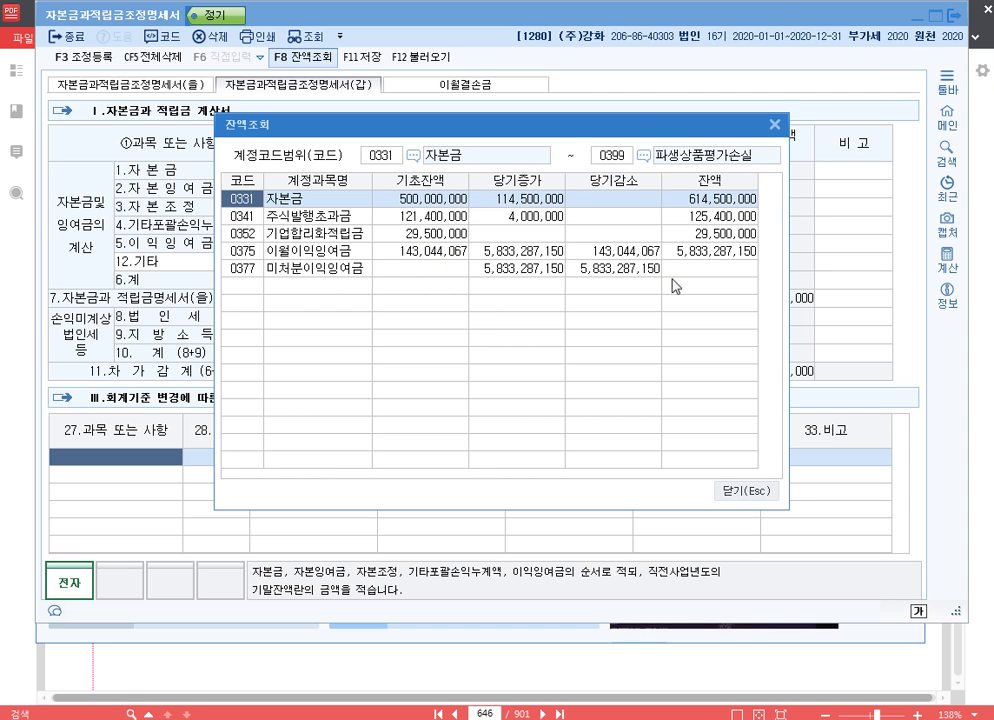
Move the balance inquiry below the (갑) form's capital rows, compare 주식발행초과금 and 기업합리화적립금 with them, and close the inquiry
left_click_drag(623, 133, 624, 303)
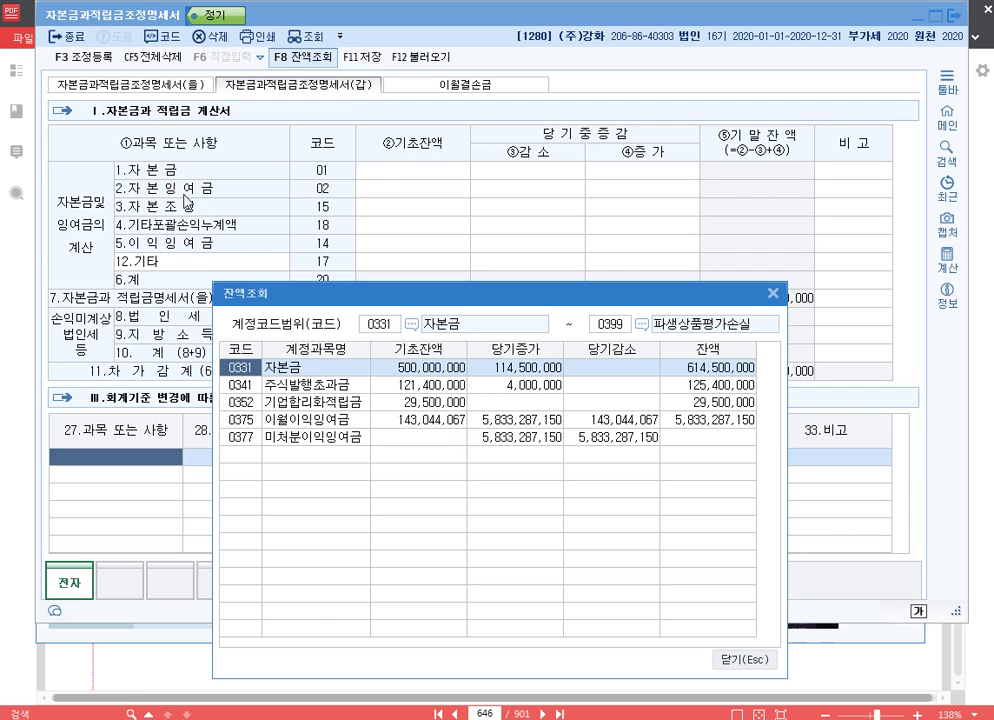
left_click(422, 386)
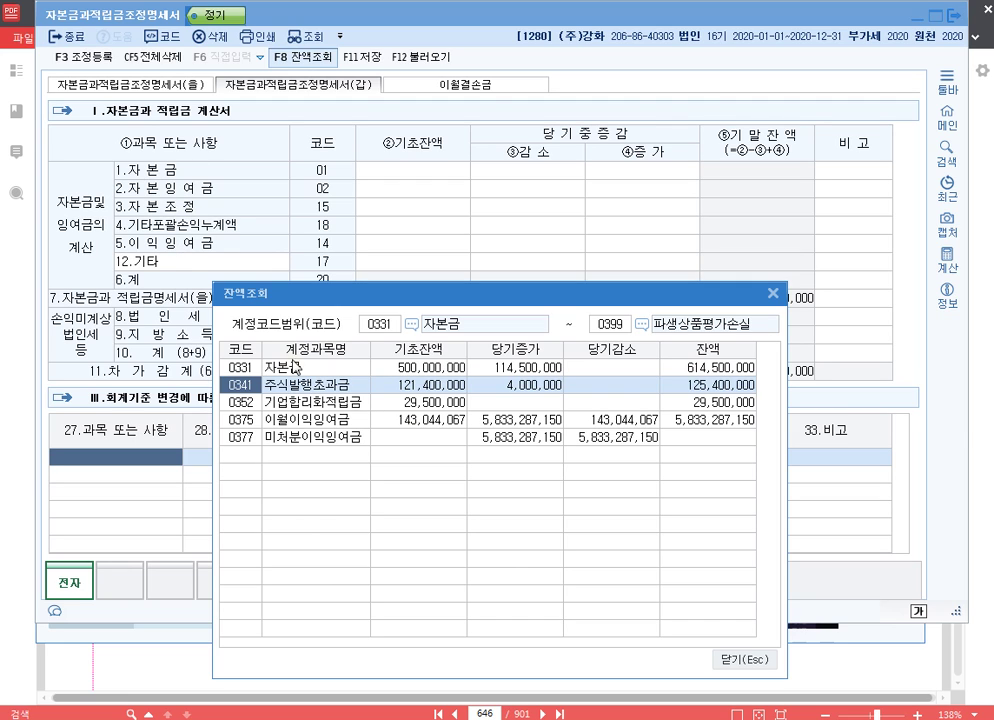
left_click(325, 405)
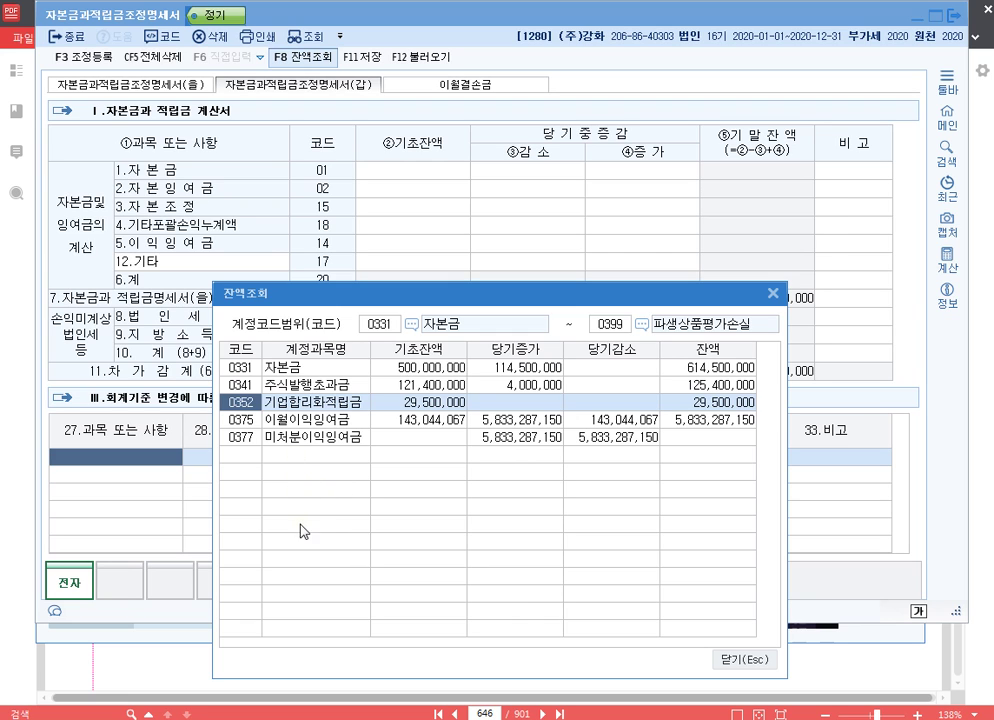
key("Escape")
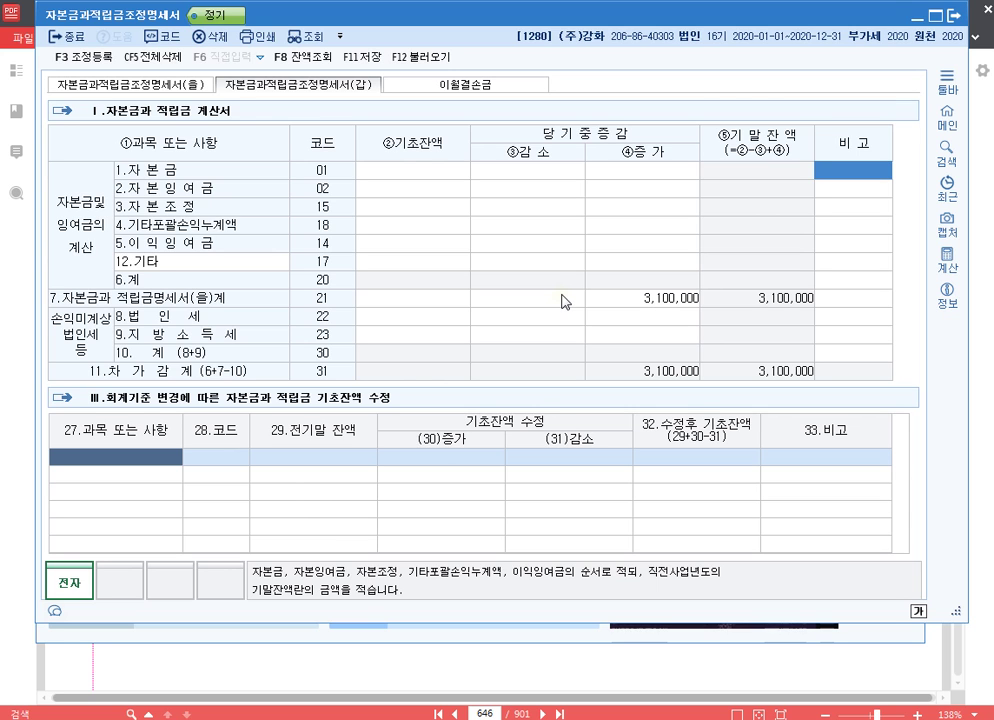
Return to the main KcLep window and open the 재무상태표 for month 12 of 2020
key("Escape")
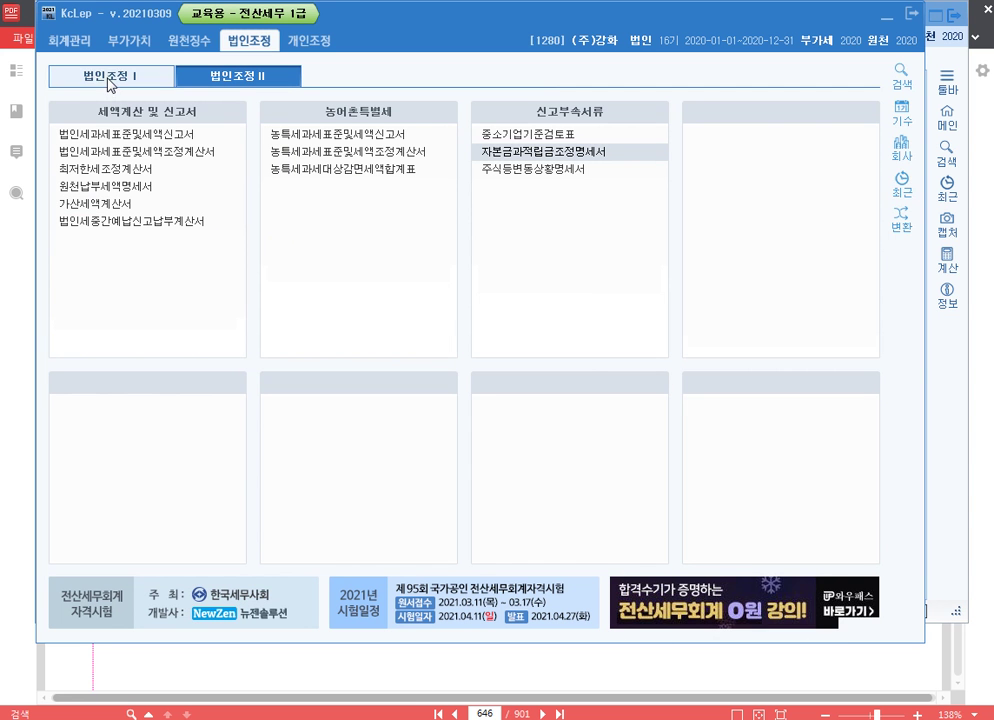
left_click(61, 41)
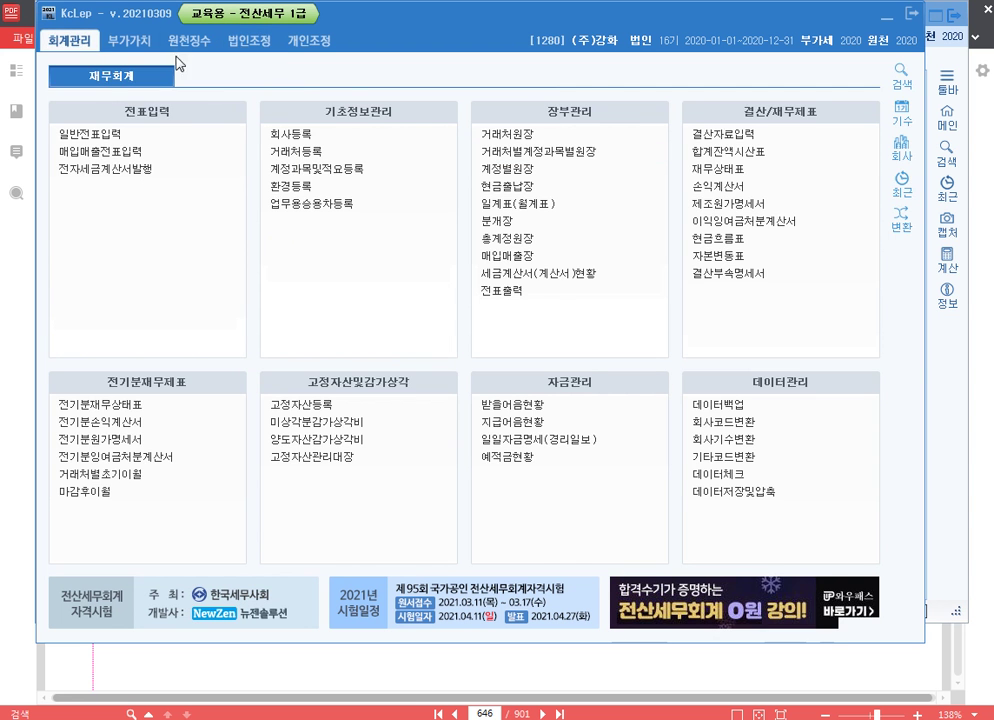
left_click(738, 171)
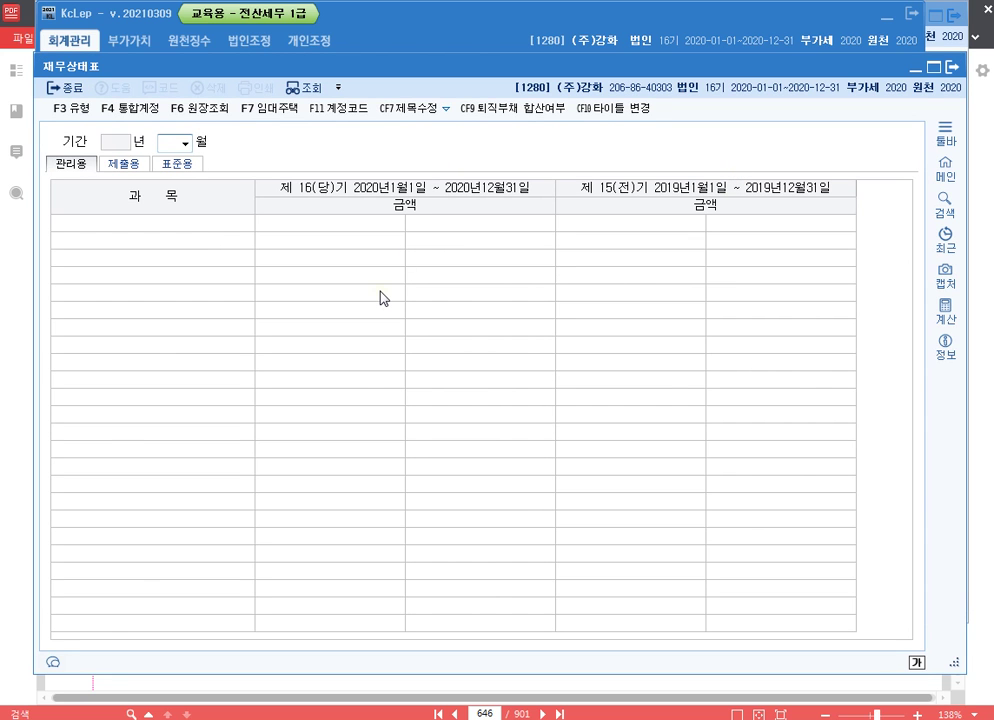
type("12")
key("Return")
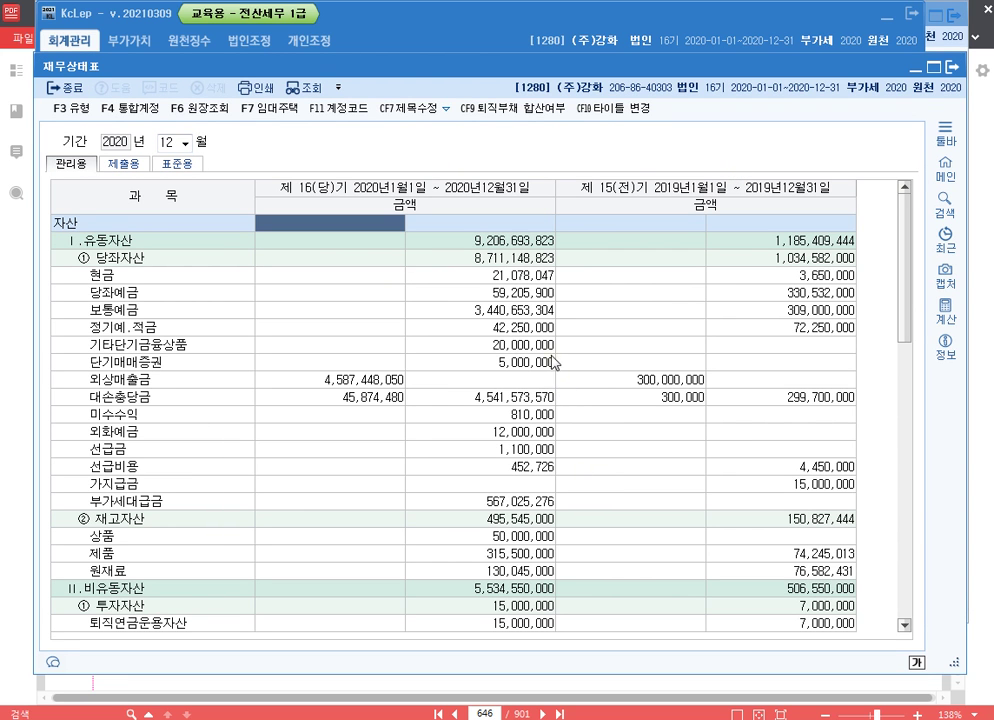
Compare the current and prior year amounts of 자본금, 자본잉여금 and 이익잉여금 in the capital section of the 재무상태표
scroll(438, 324, "down", 9)
scroll(437, 324, "down", 6)
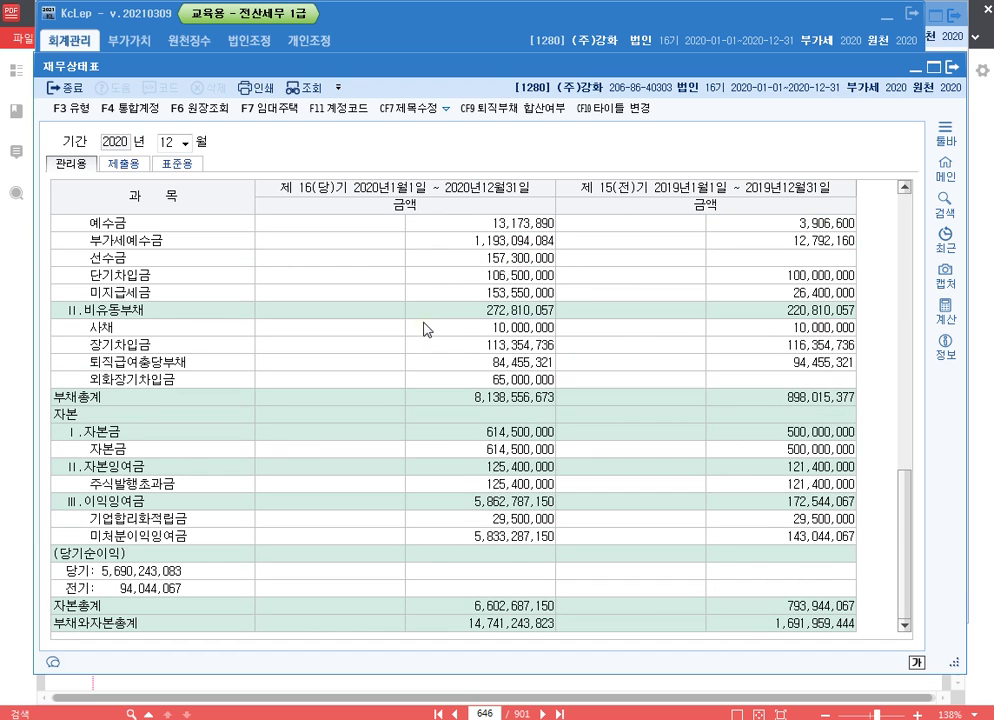
left_click(480, 425)
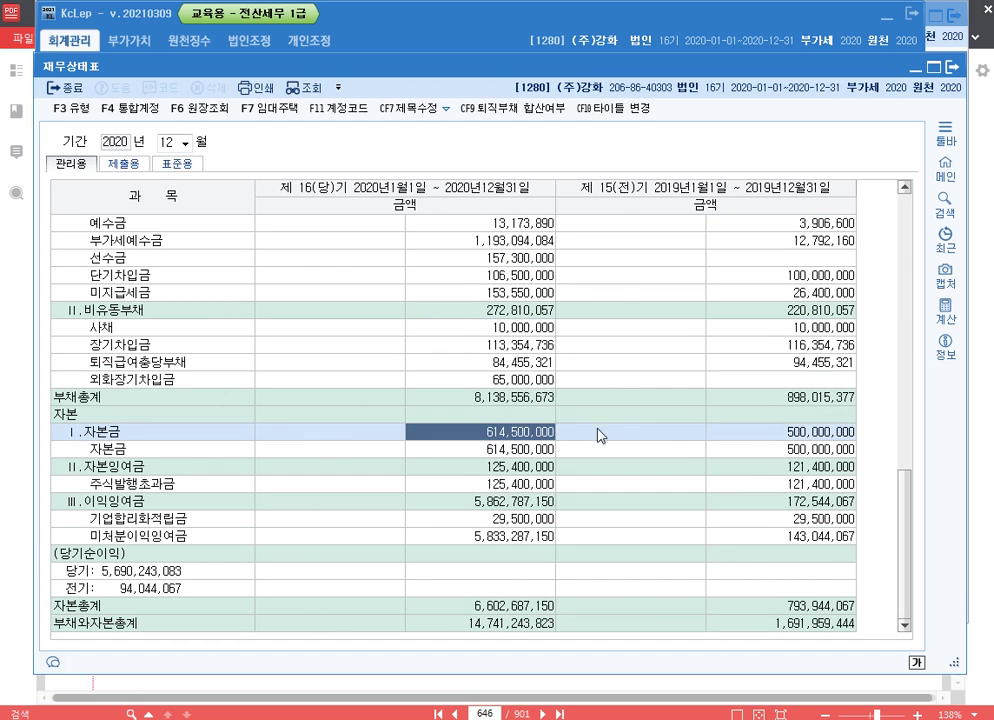
left_click(747, 437)
left_click(498, 467)
left_click(780, 468)
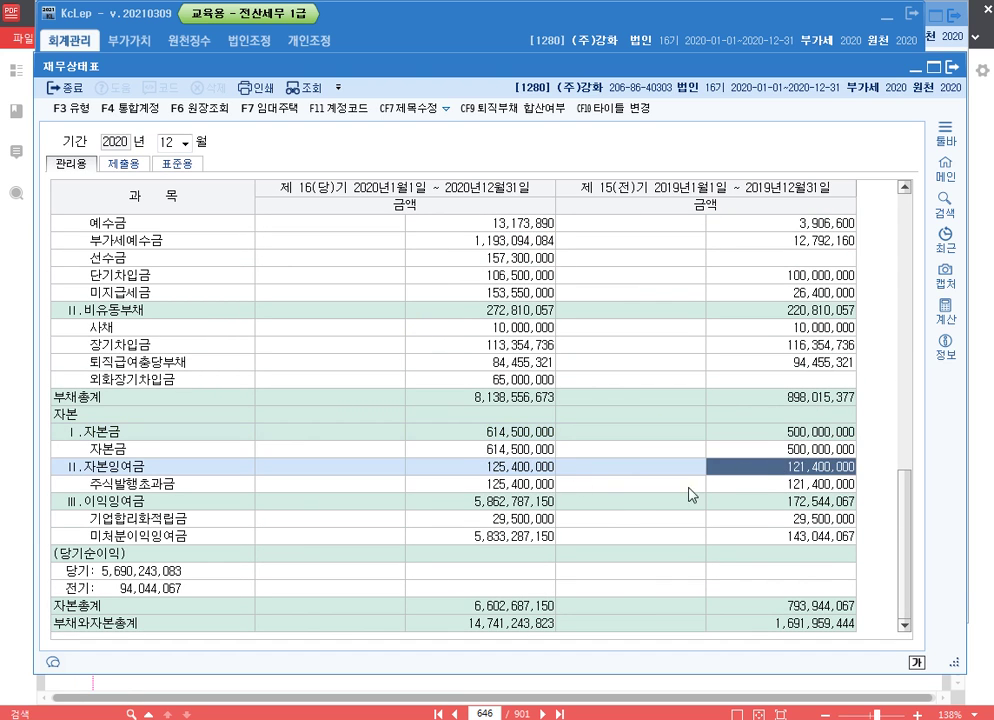
left_click(513, 502)
left_click(784, 502)
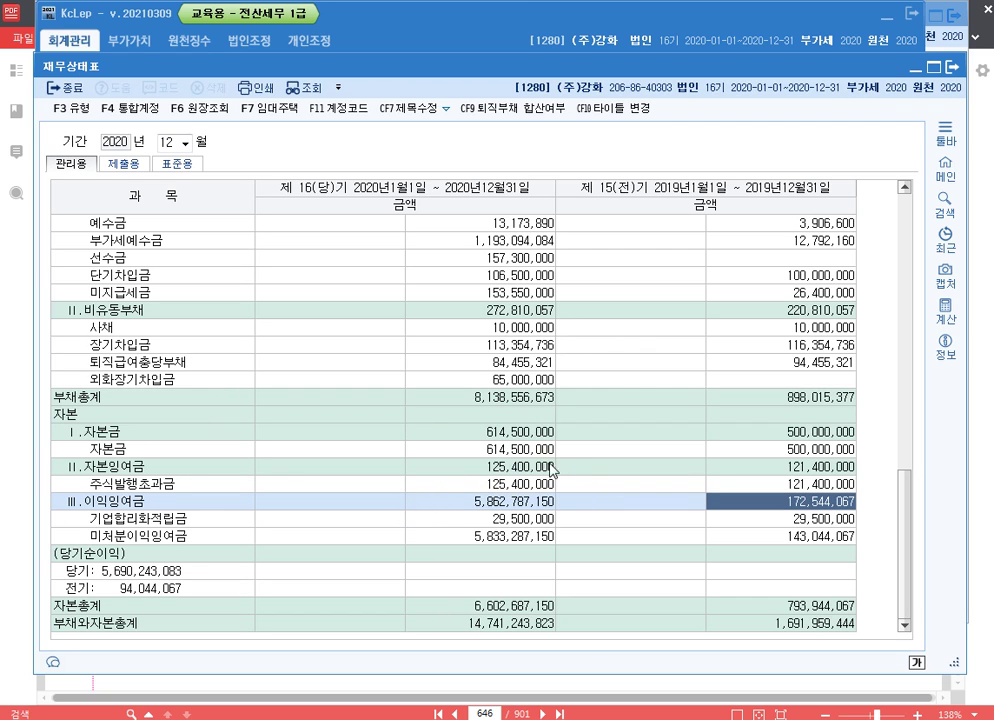
left_click(791, 448)
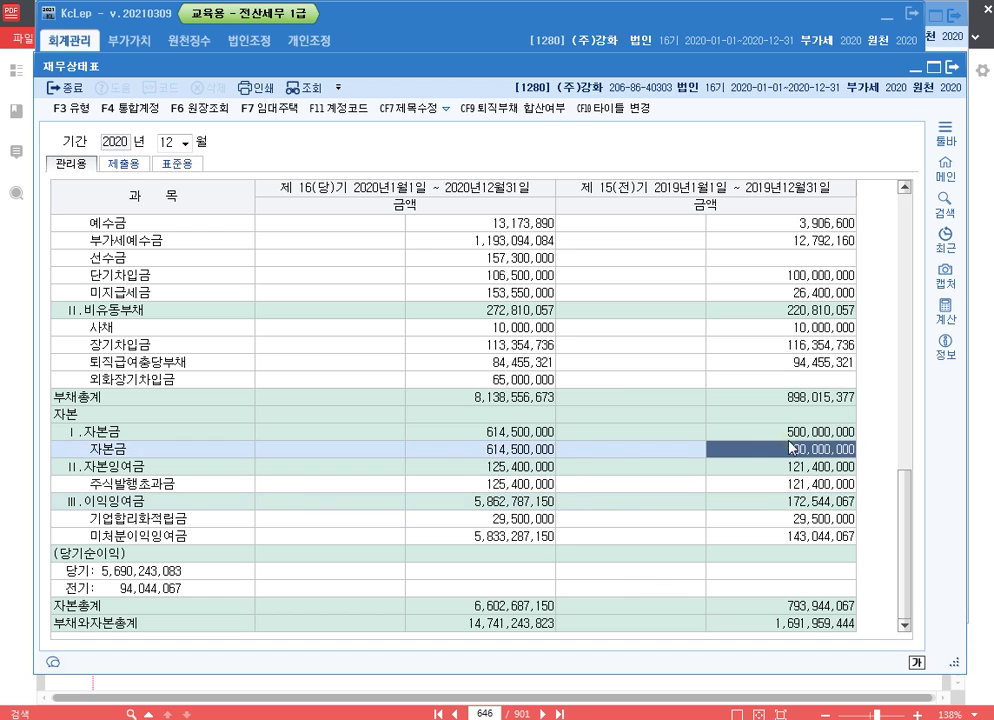
left_click(521, 435)
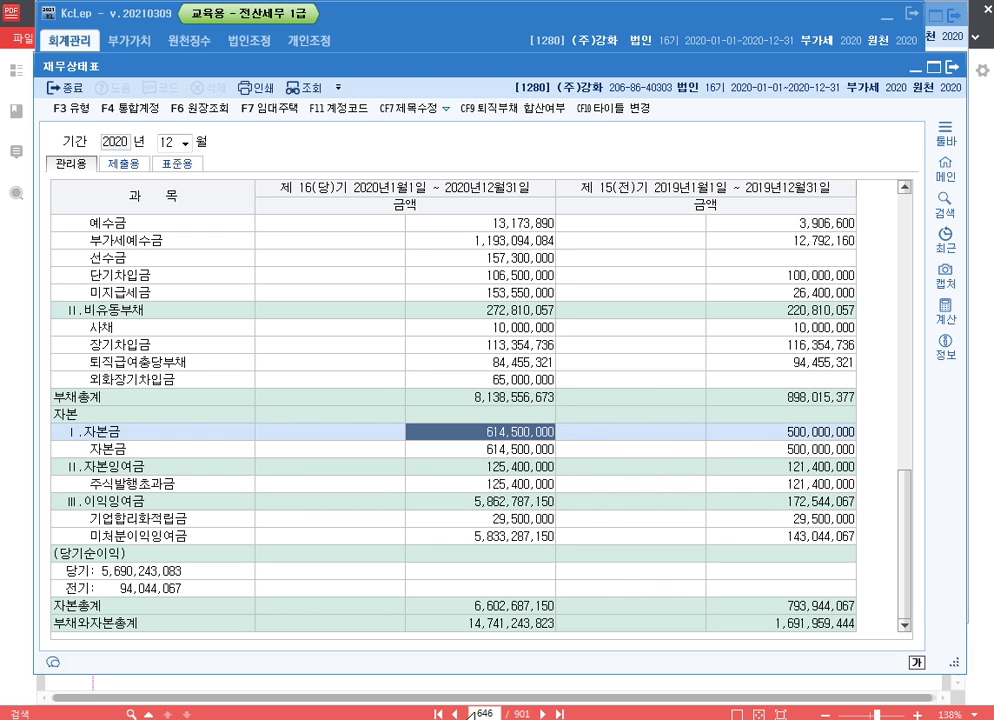
Return to the (갑) form, sketch three circles linked to brackets and boxes over it with the screen pen, and clear the drawing
key("alt+Tab")
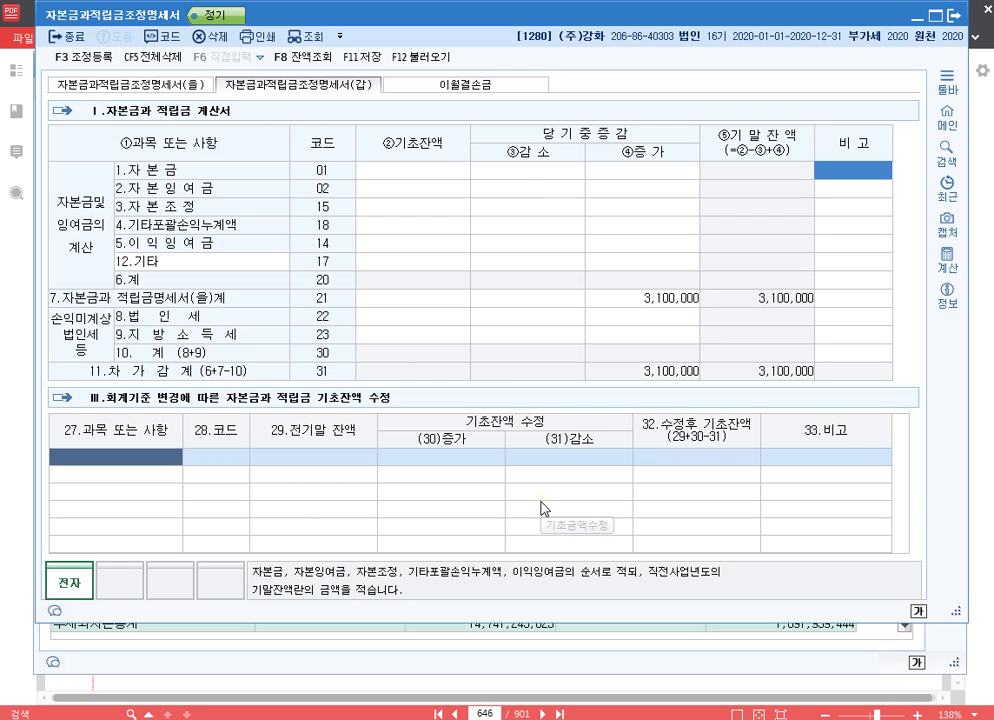
mouse_move(980, 562)
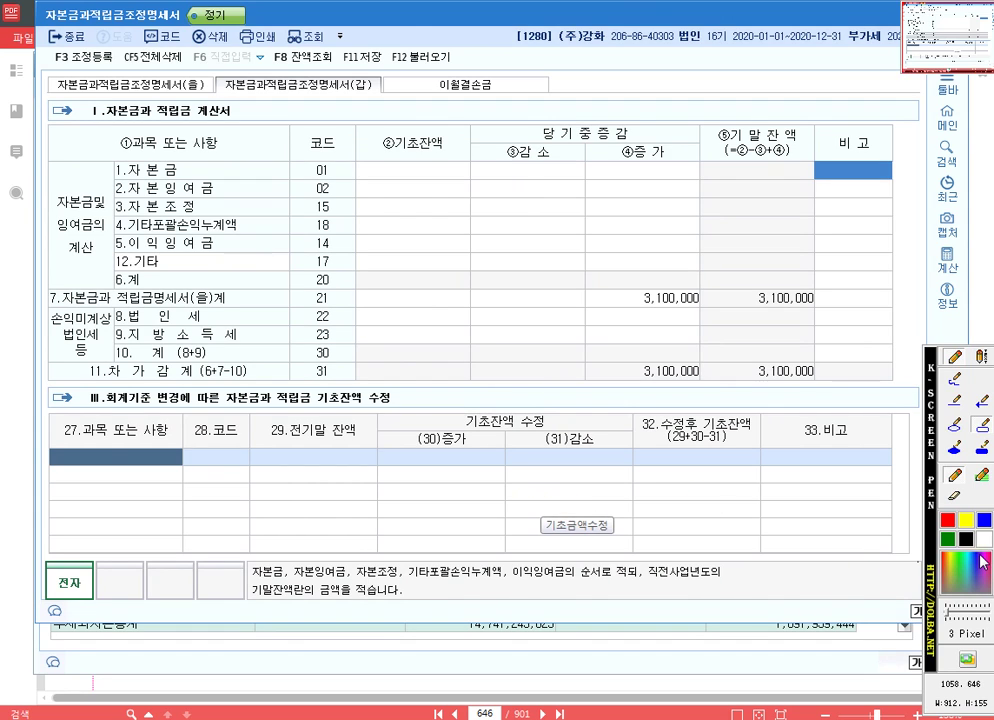
left_click(984, 403)
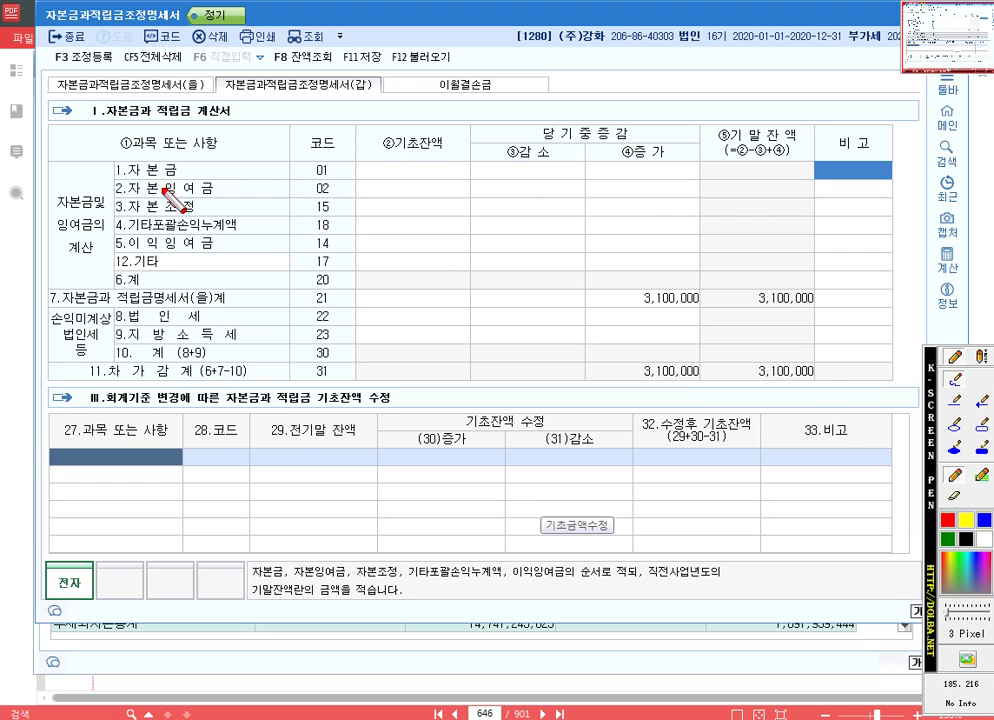
mouse_move(188, 171)
left_mouse_down()
mouse_move(205, 160)
mouse_move(475, 150)
mouse_move(603, 193)
left_mouse_up()
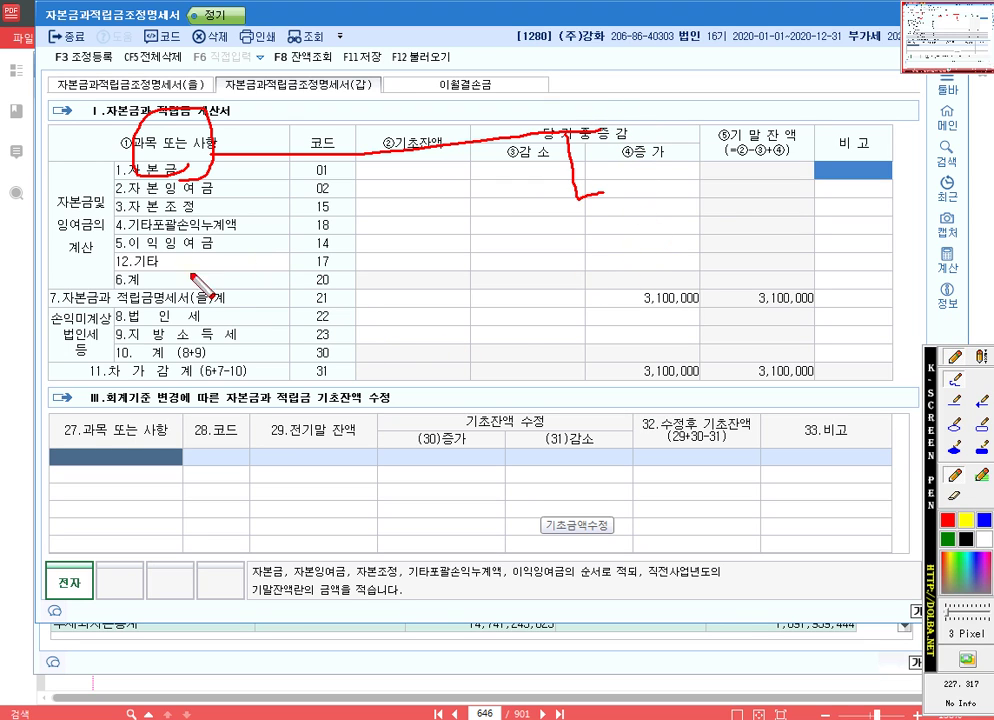
mouse_move(215, 228)
left_mouse_down()
mouse_move(170, 255)
mouse_move(228, 275)
mouse_move(600, 249)
mouse_move(588, 287)
mouse_move(622, 306)
left_mouse_up()
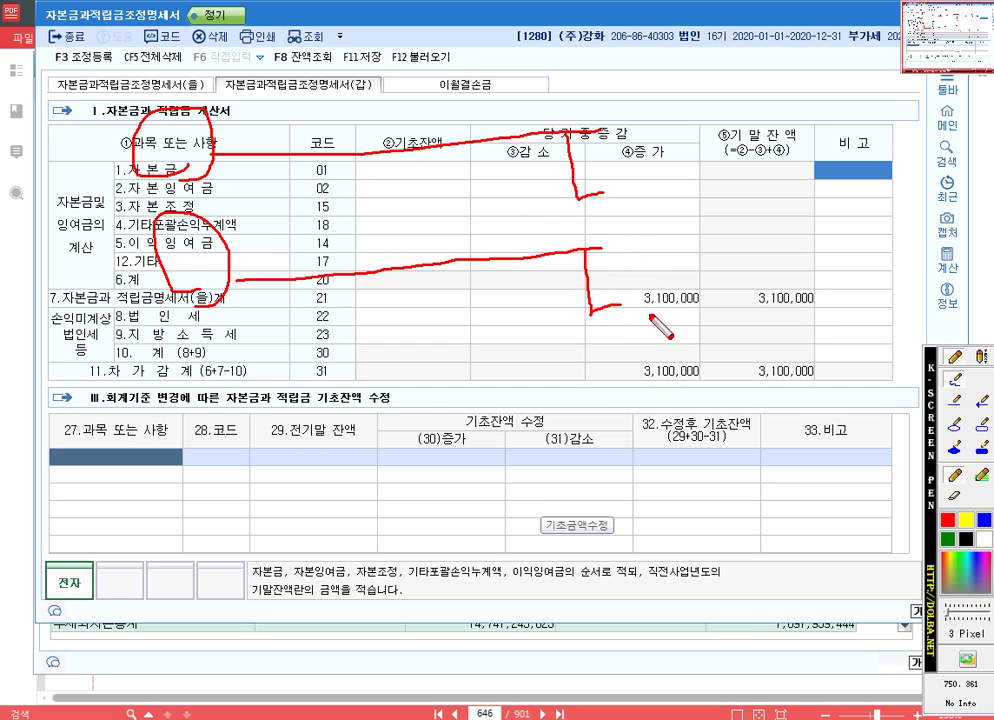
mouse_move(205, 343)
left_mouse_down()
mouse_move(160, 372)
mouse_move(210, 410)
mouse_move(285, 393)
mouse_move(620, 386)
mouse_move(600, 410)
mouse_move(655, 460)
left_mouse_up()
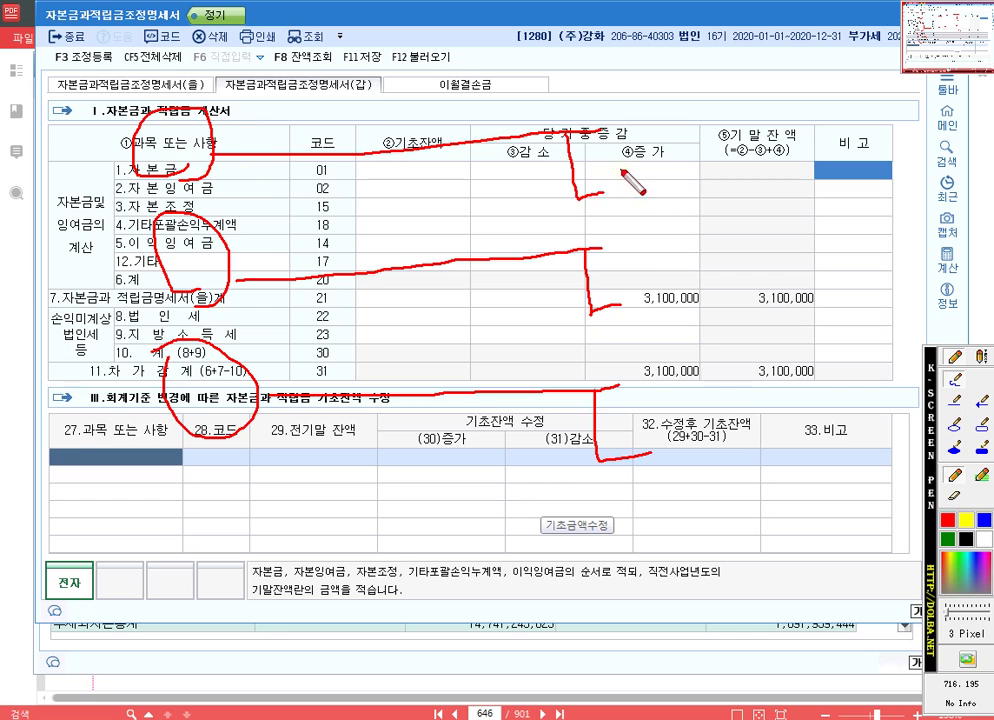
mouse_move(648, 199)
left_mouse_down()
mouse_move(612, 176)
mouse_move(638, 170)
mouse_move(645, 192)
mouse_move(636, 201)
left_mouse_up()
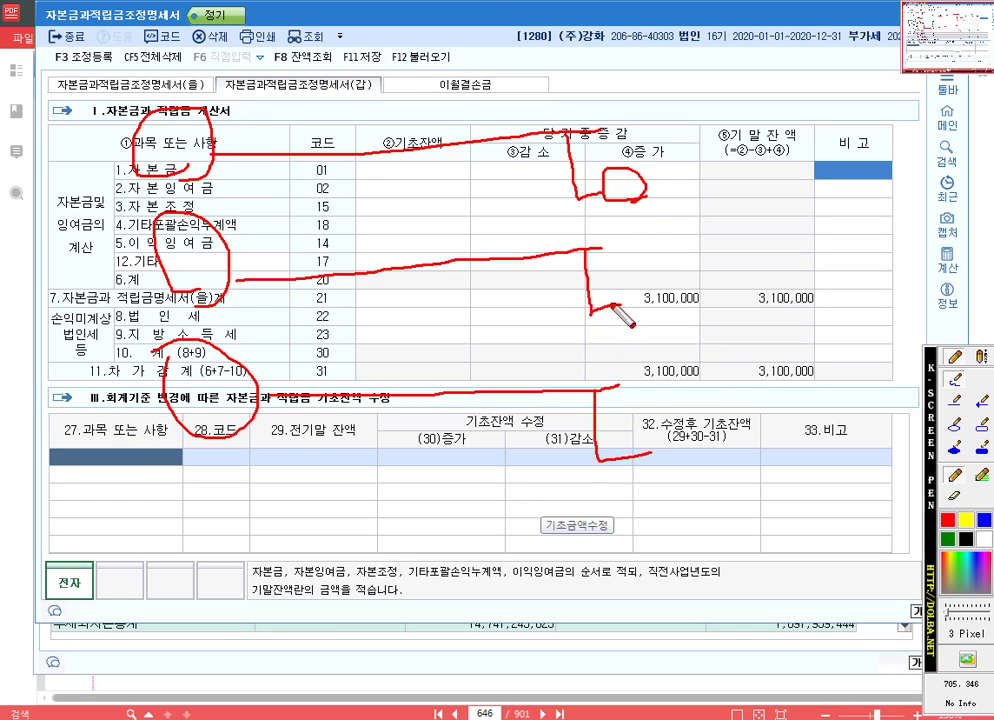
mouse_move(644, 313)
left_mouse_down()
mouse_move(622, 292)
mouse_move(645, 321)
left_mouse_up()
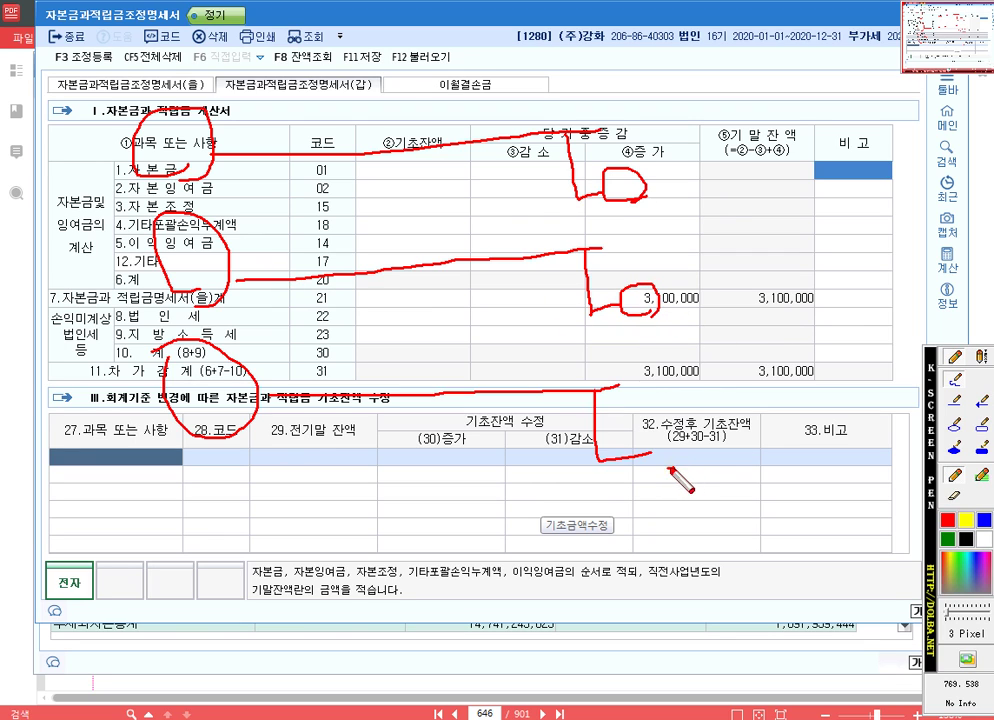
mouse_move(669, 469)
left_mouse_down()
mouse_move(702, 429)
mouse_move(662, 466)
left_mouse_up()
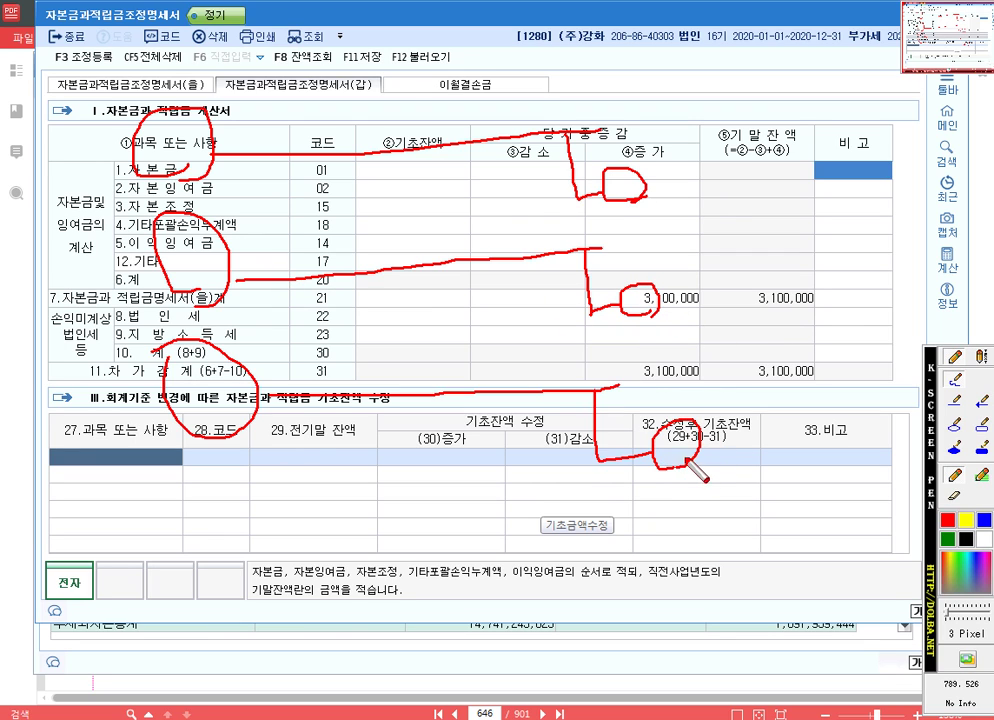
mouse_move(610, 300)
left_mouse_down()
mouse_move(590, 295)
mouse_move(620, 300)
mouse_move(600, 285)
mouse_move(585, 305)
left_mouse_up()
left_click(628, 187)
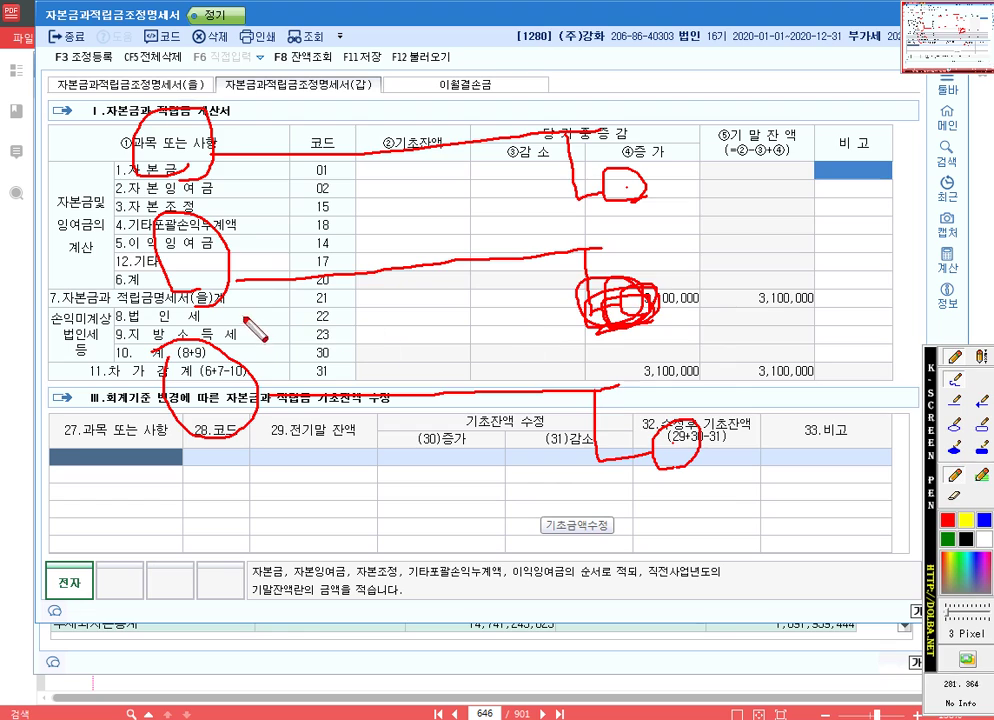
key("Escape")
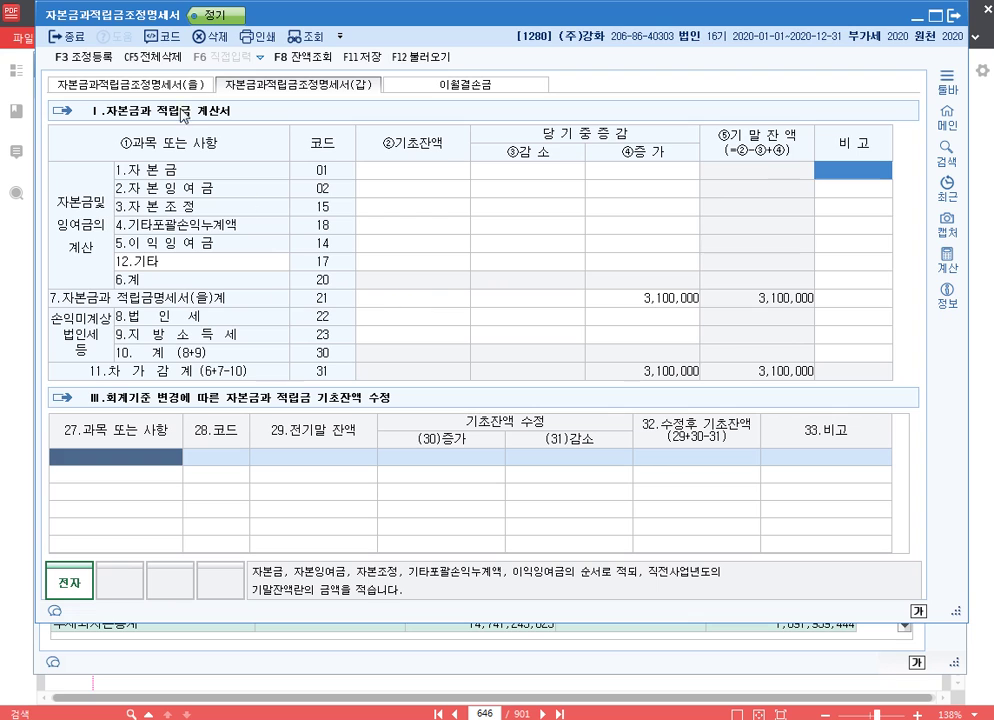
Compare the (을) form's 합계 with row 7 of the (갑) form, and examine the 감소 and 증가 cells of 자본금 and 법인세
left_click(143, 86)
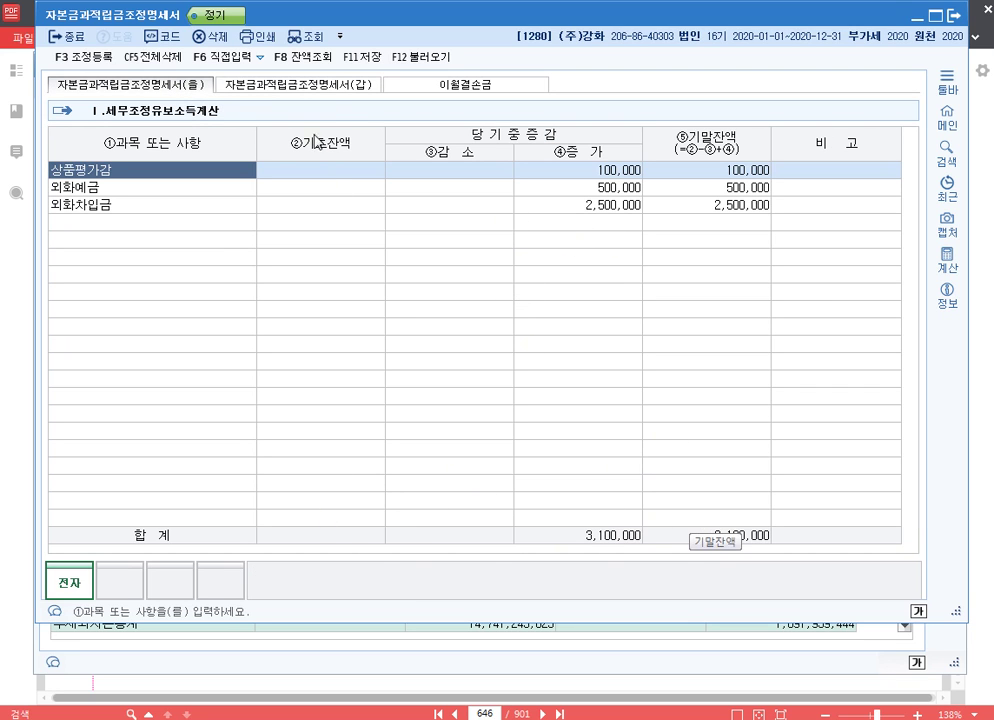
left_click(272, 85)
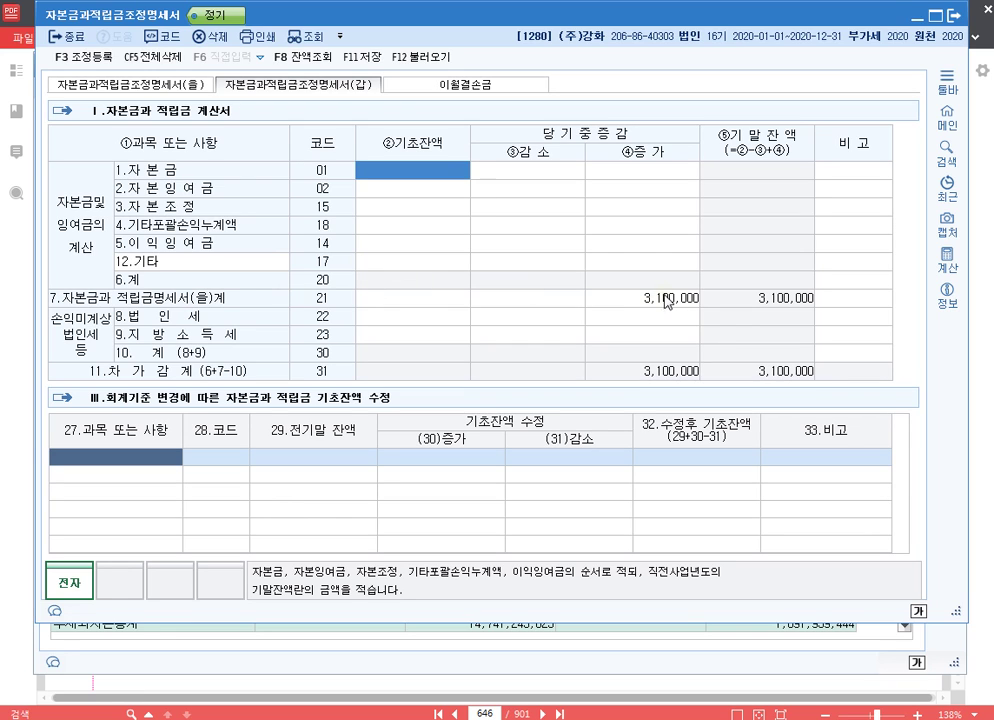
left_click(416, 306)
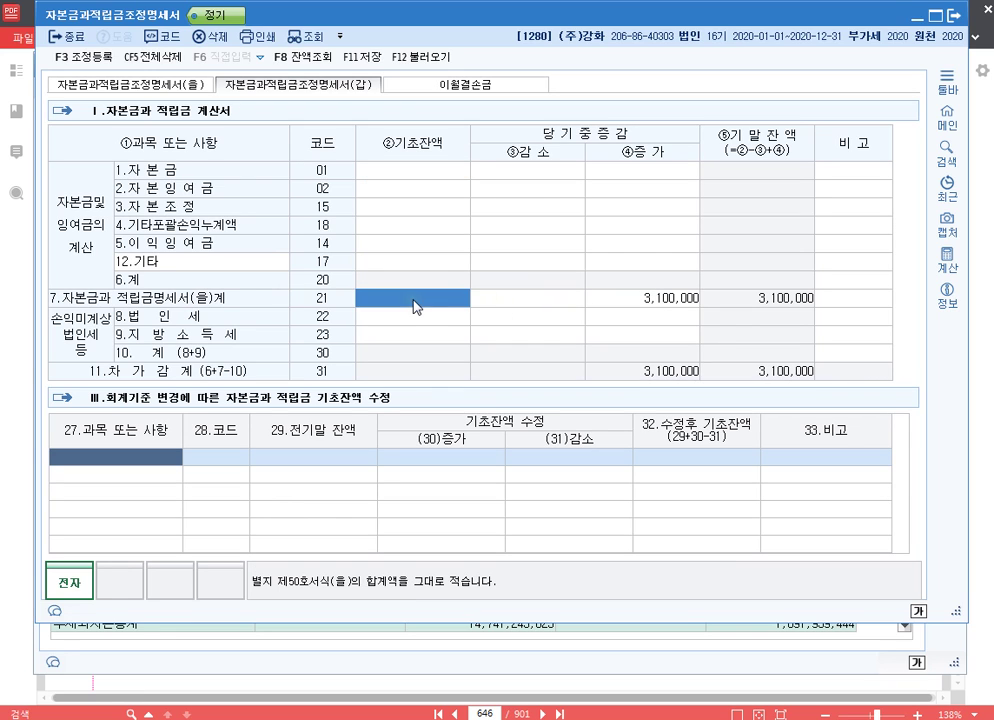
left_click(533, 302)
left_click(655, 305)
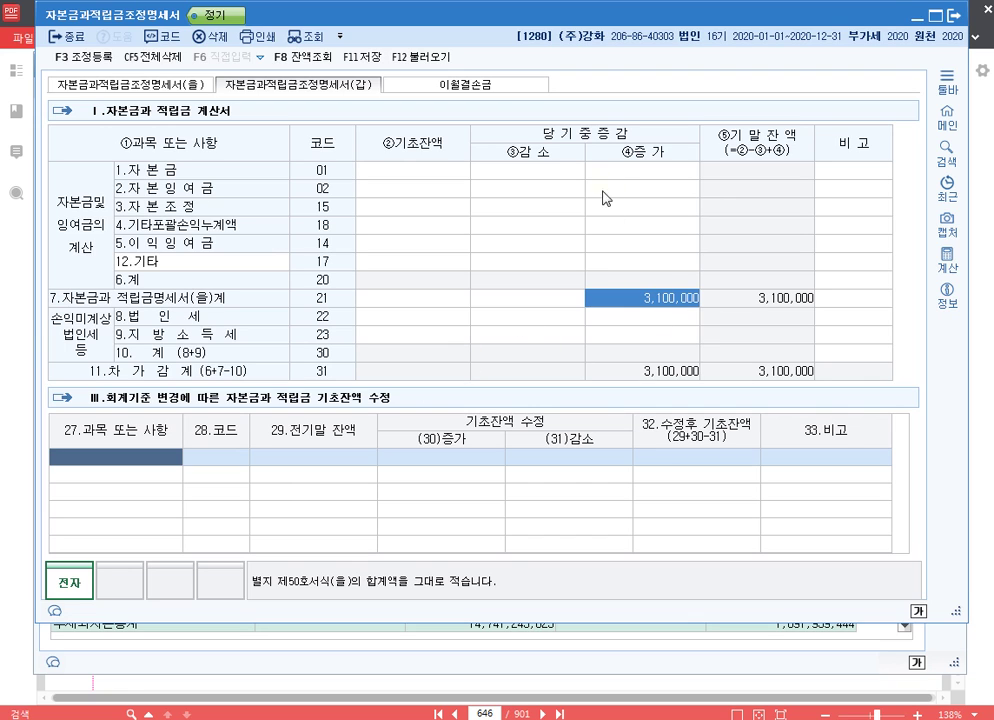
left_click(530, 170)
key("Return")
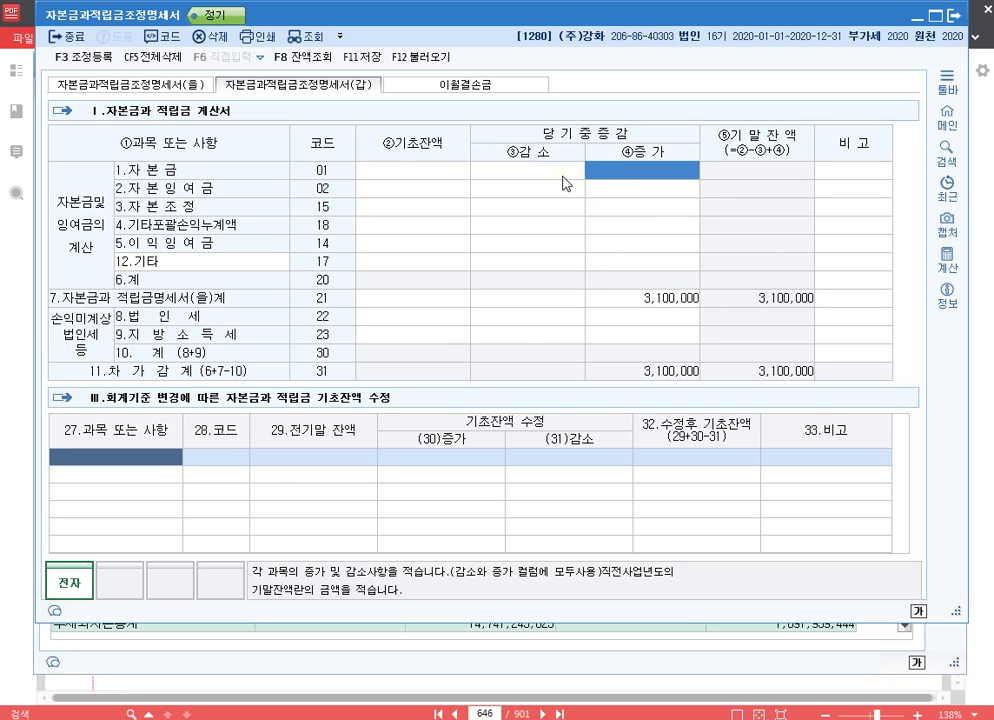
left_click(563, 176)
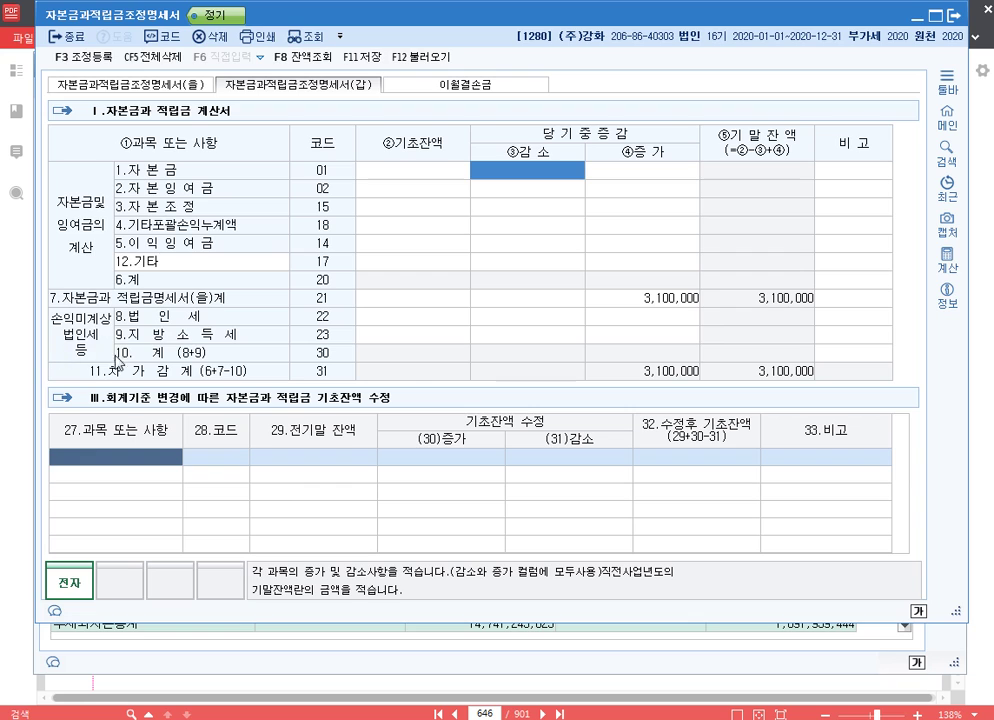
left_click(655, 318)
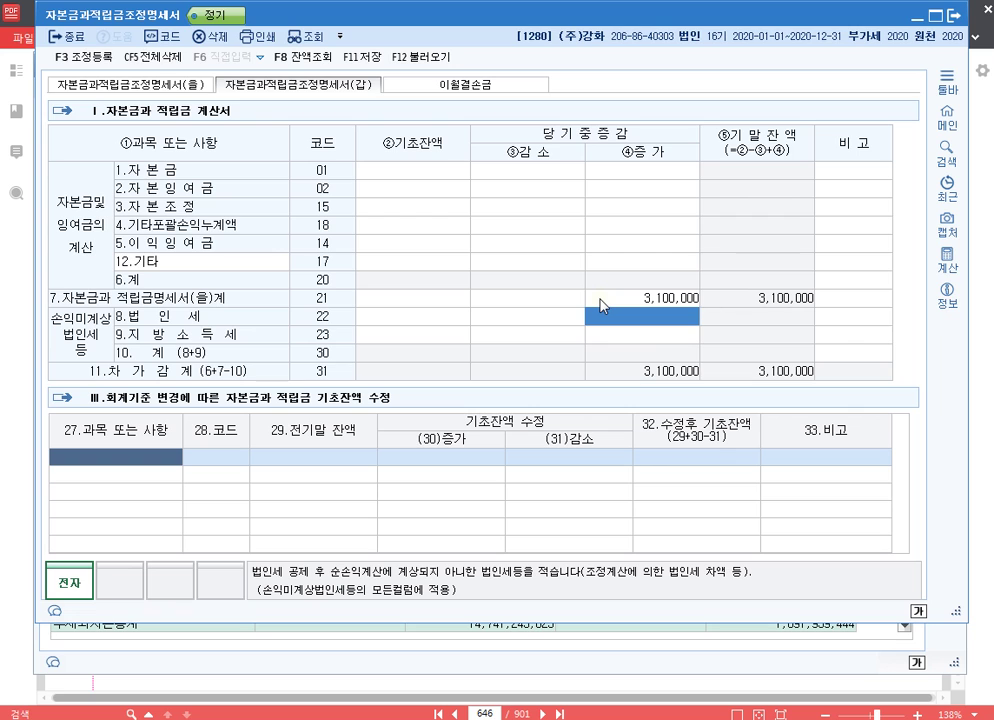
Switch to the PDF, read the 재무상태표 요약 and 기타 data of problem [5], and minimize the 재무상태표 window
left_click(961, 343)
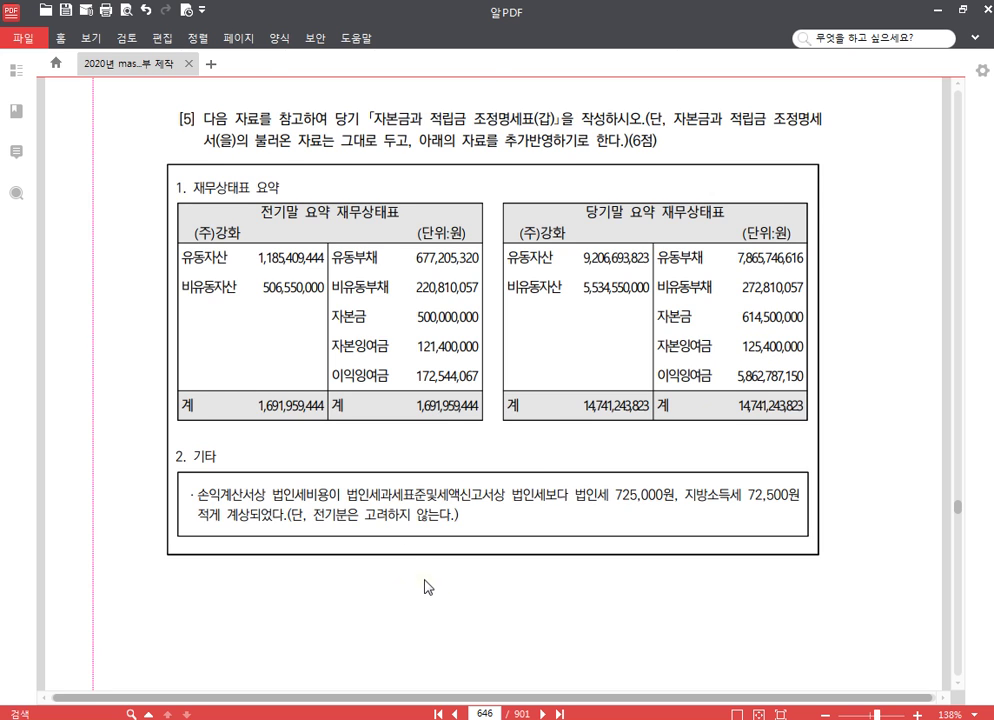
scroll(281, 412, "down", 3)
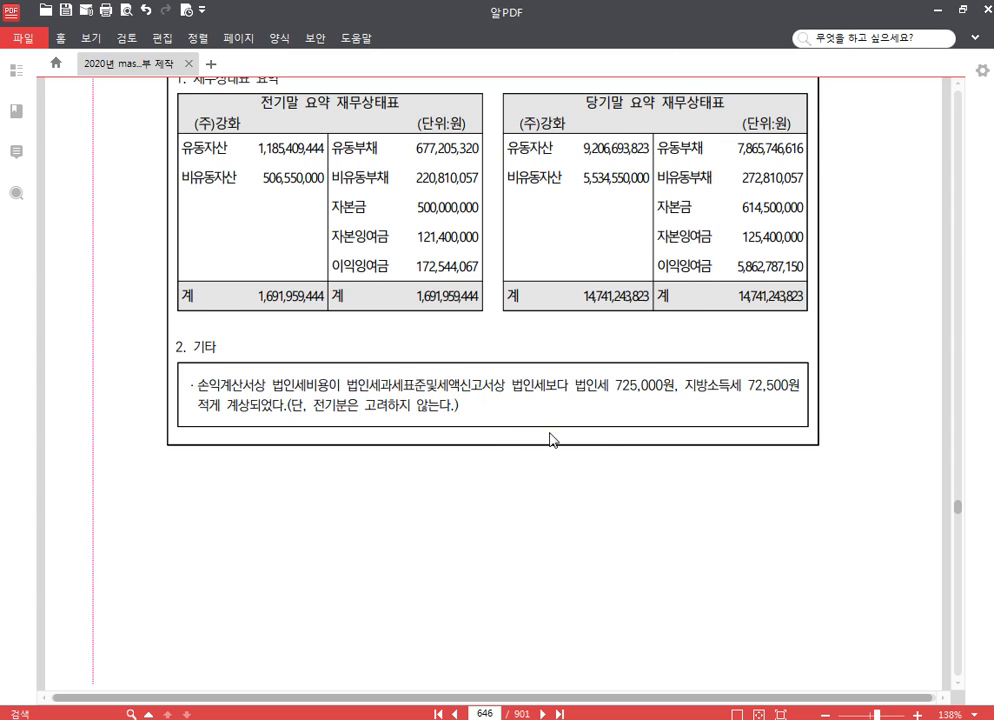
scroll(530, 423, "up", 1)
left_click(558, 719)
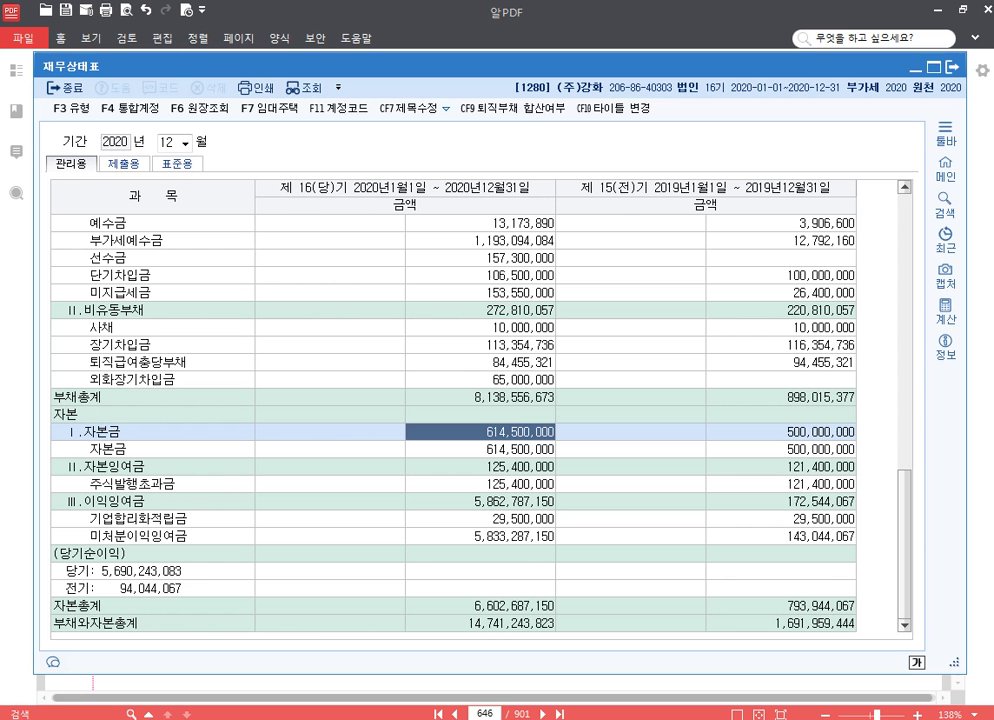
left_click(914, 69)
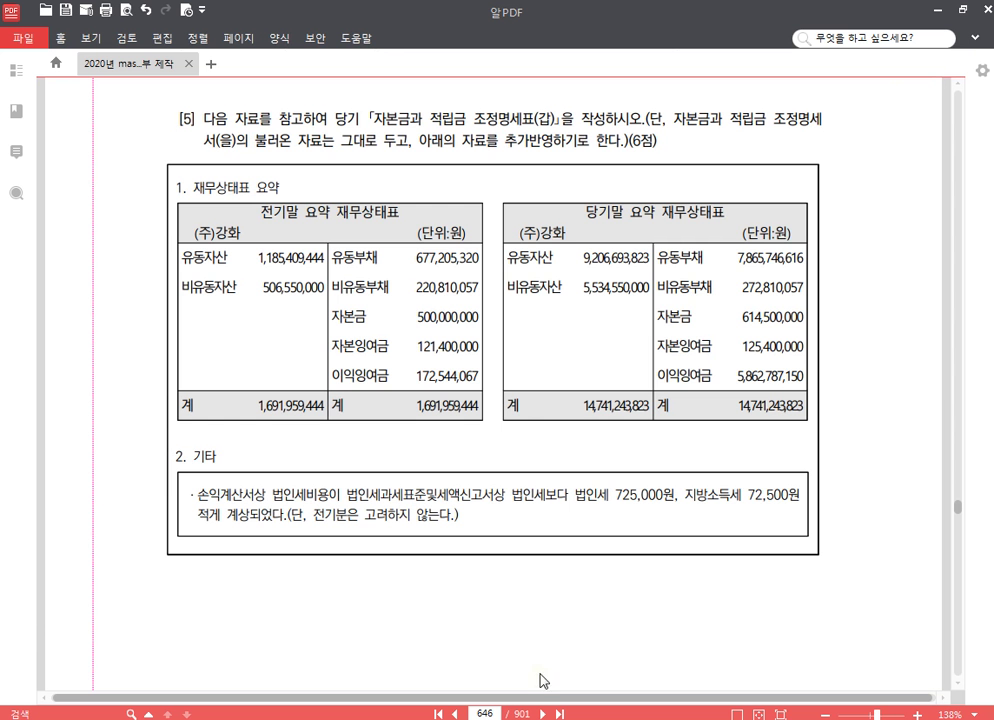
In the (갑) form, enter the 기초잔액 of 자본금 as 500,000,000 and of 자본잉여금 as 121,400,000
left_click(545, 719)
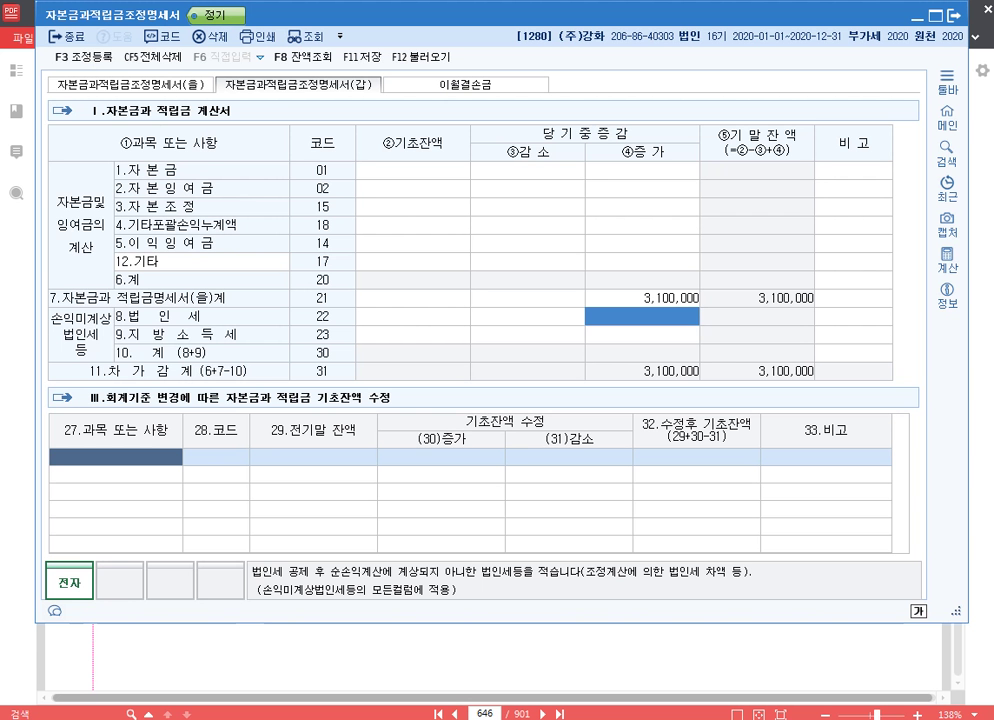
left_click(415, 168)
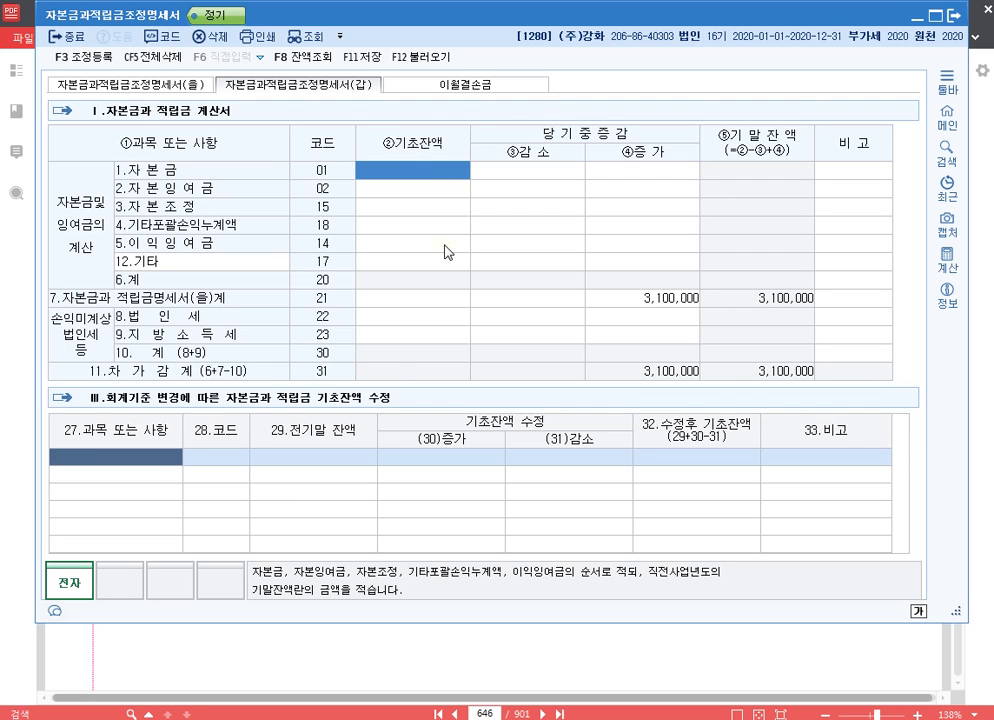
type("500000000")
key("Return")
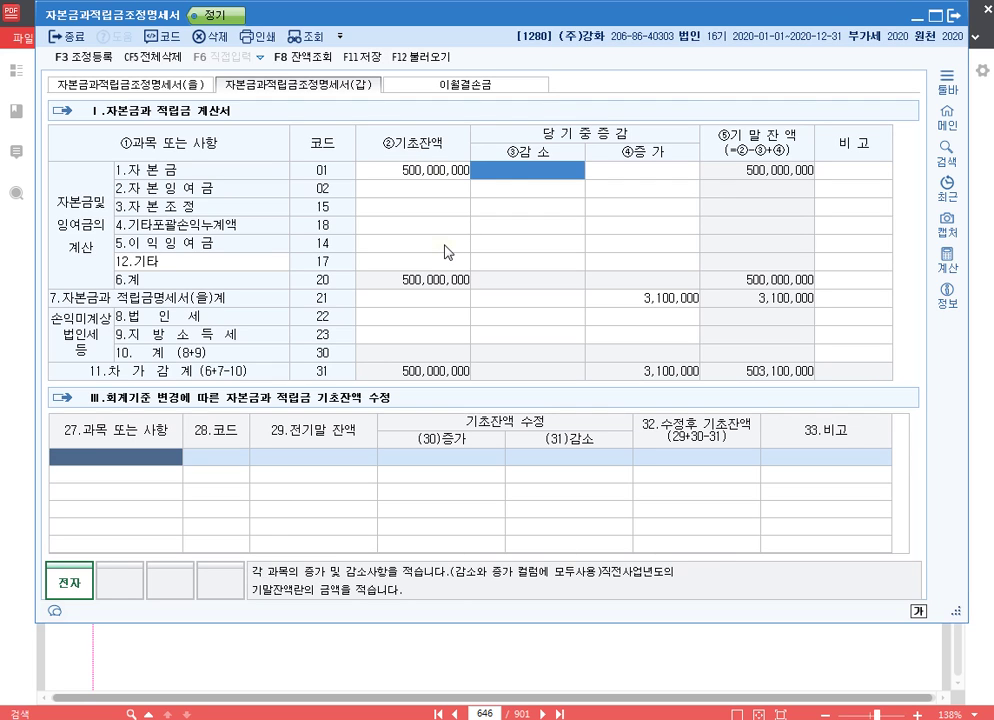
key("Left")
key("Down")
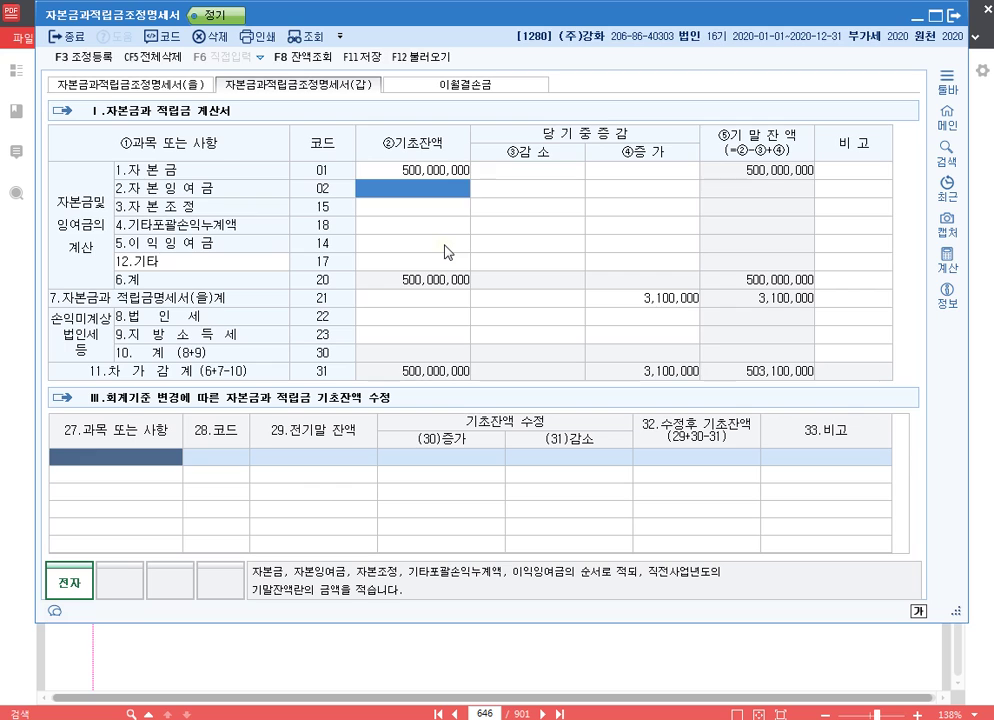
type("121400000")
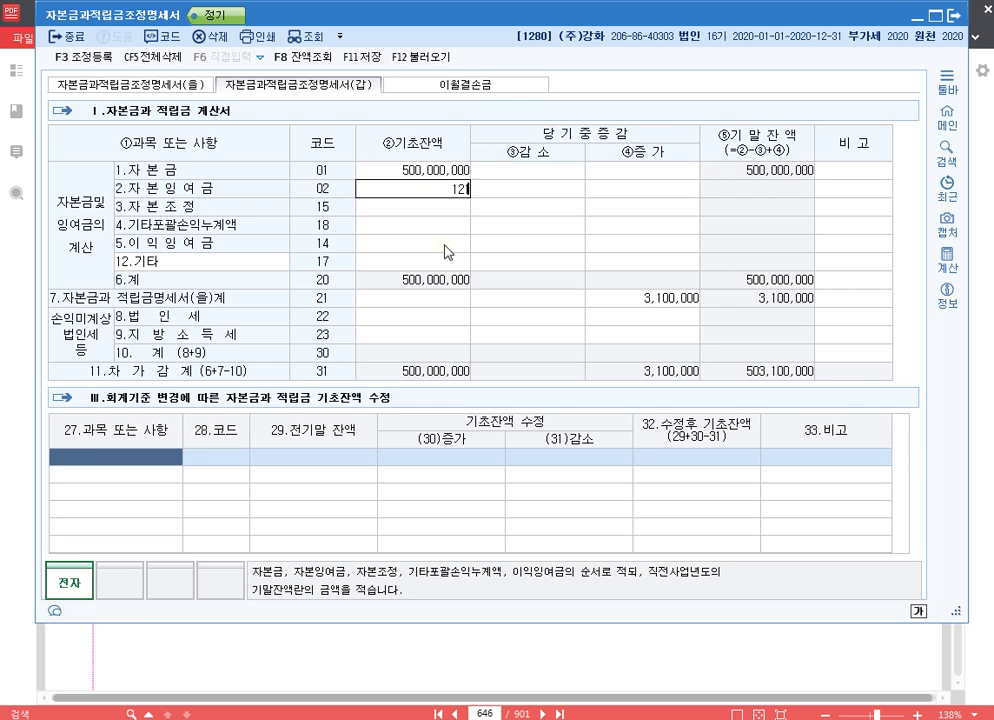
key("Return")
key("Left")
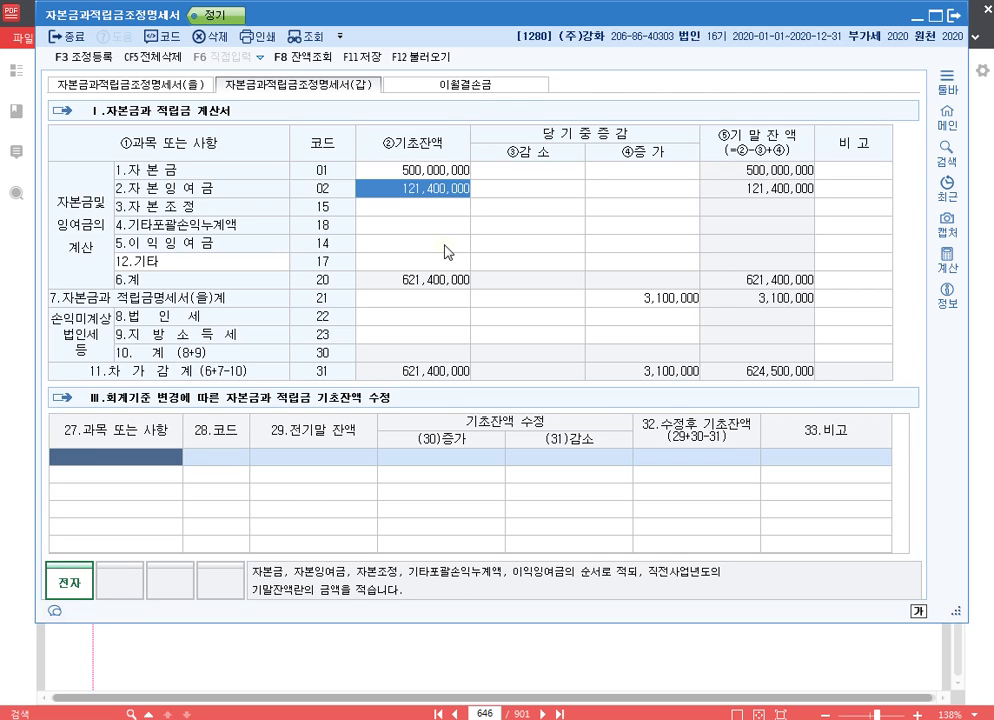
Set the 기초잔액 of 이익잉여금 in the (갑) form to 172,544,067
key("Down")
key("Down")
key("Down")
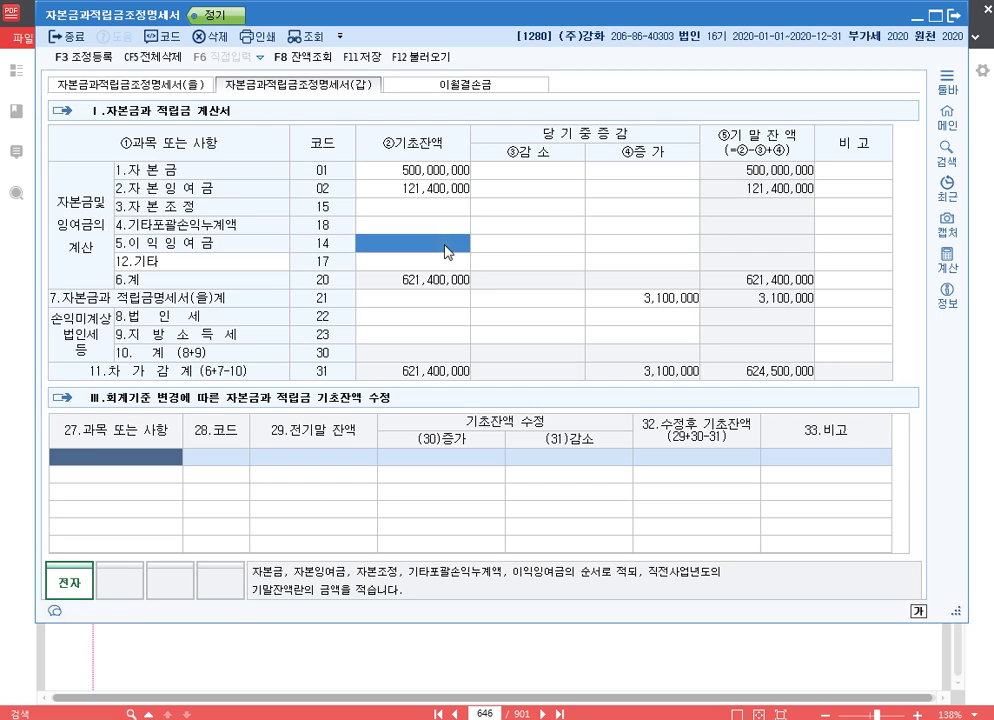
type("172")
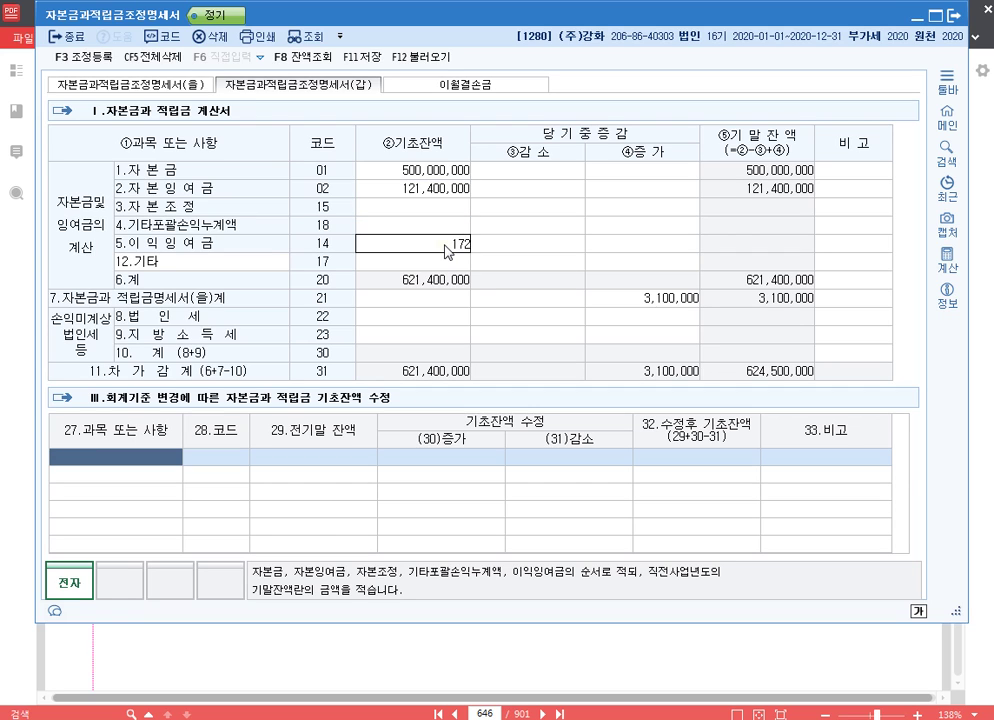
type(",544,067")
key("Return")
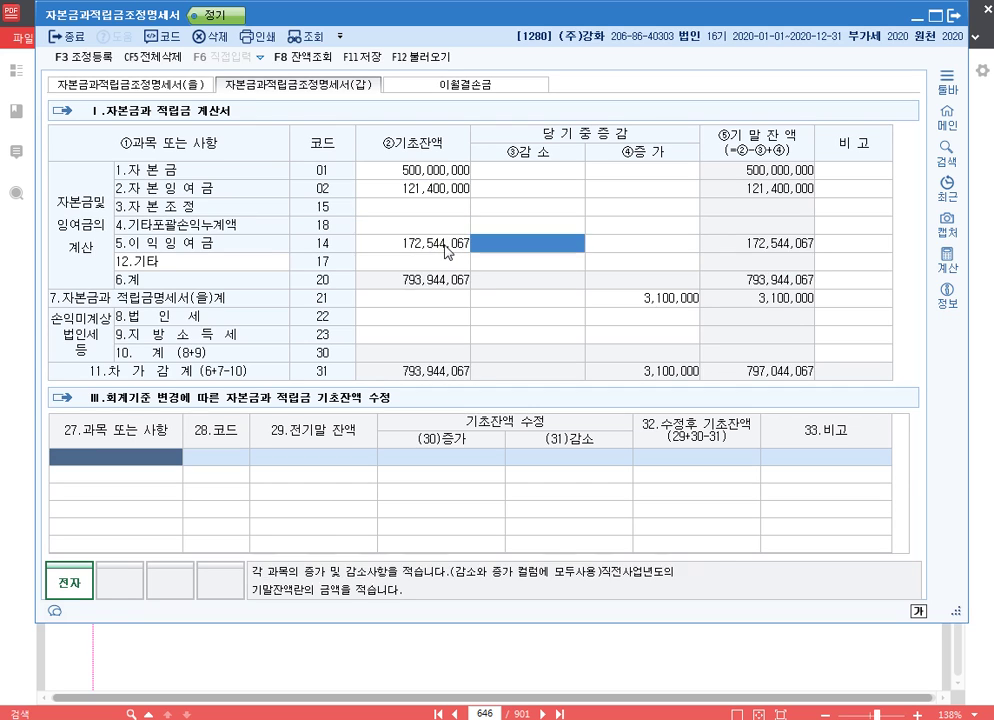
key("Left")
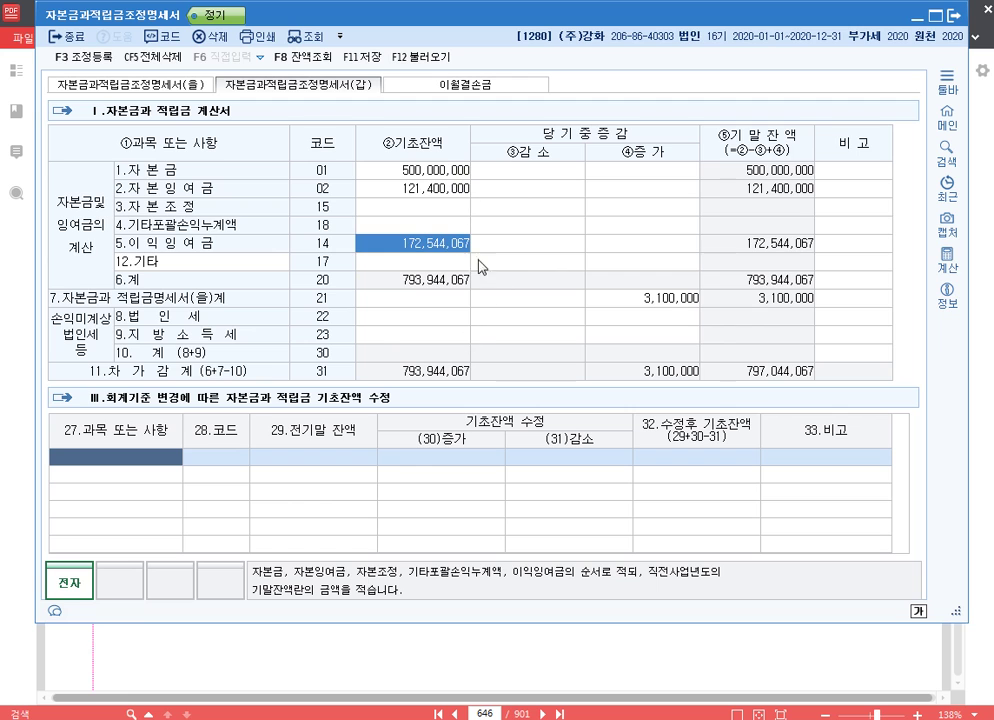
Open the calculator beside the (갑) form and compute the 자본금 change as 614,500,000 minus 500,000,000
left_click(951, 262)
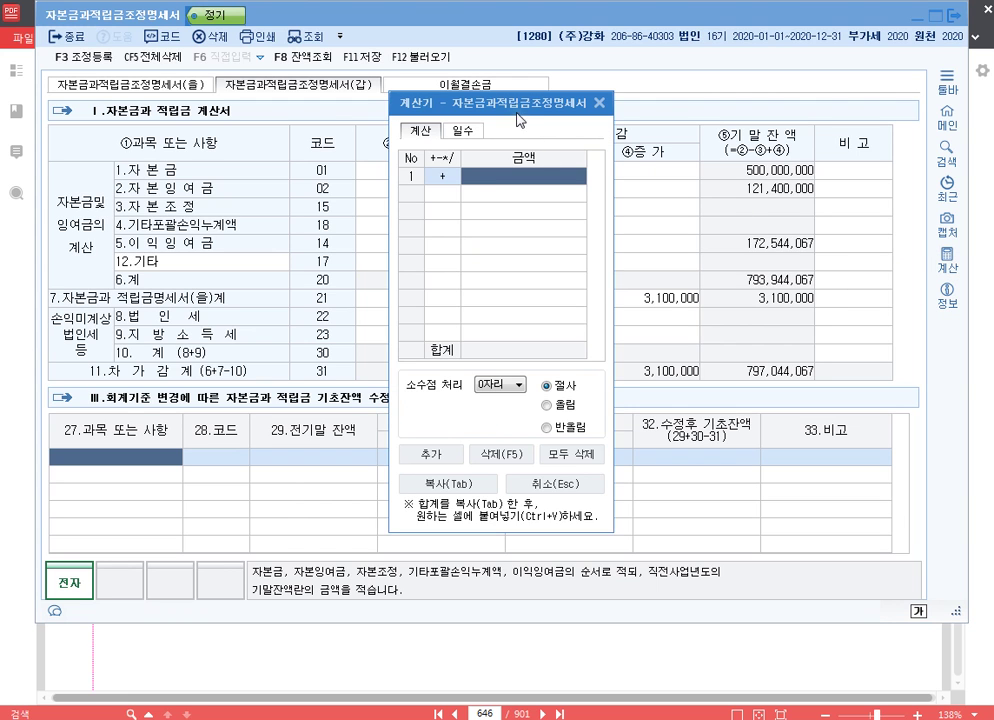
left_click_drag(523, 103, 829, 86)
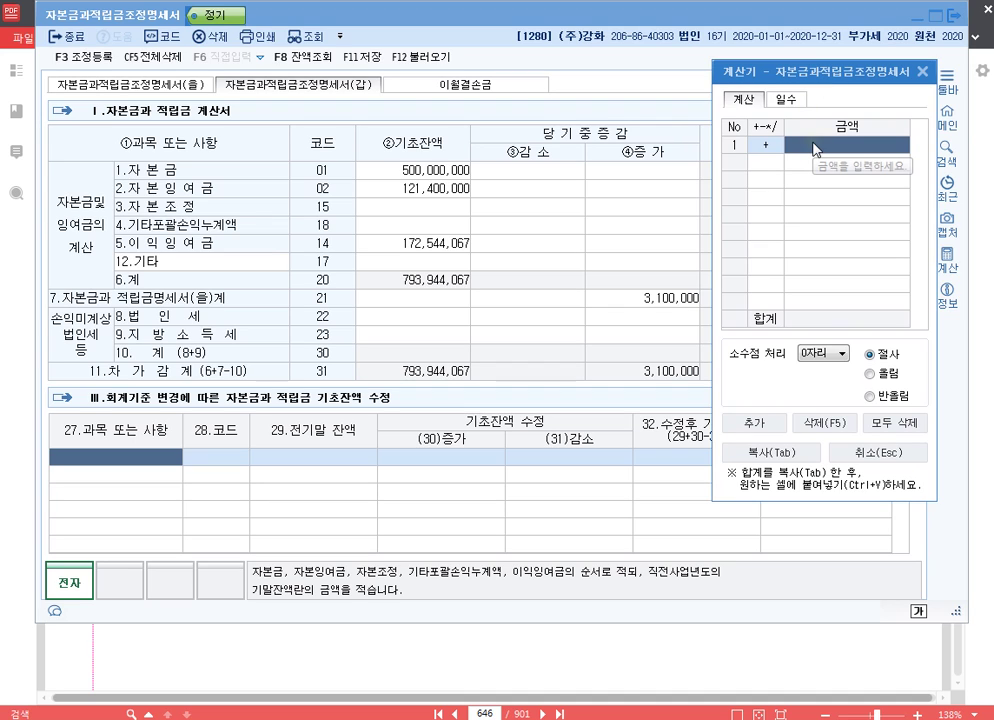
type("614500000")
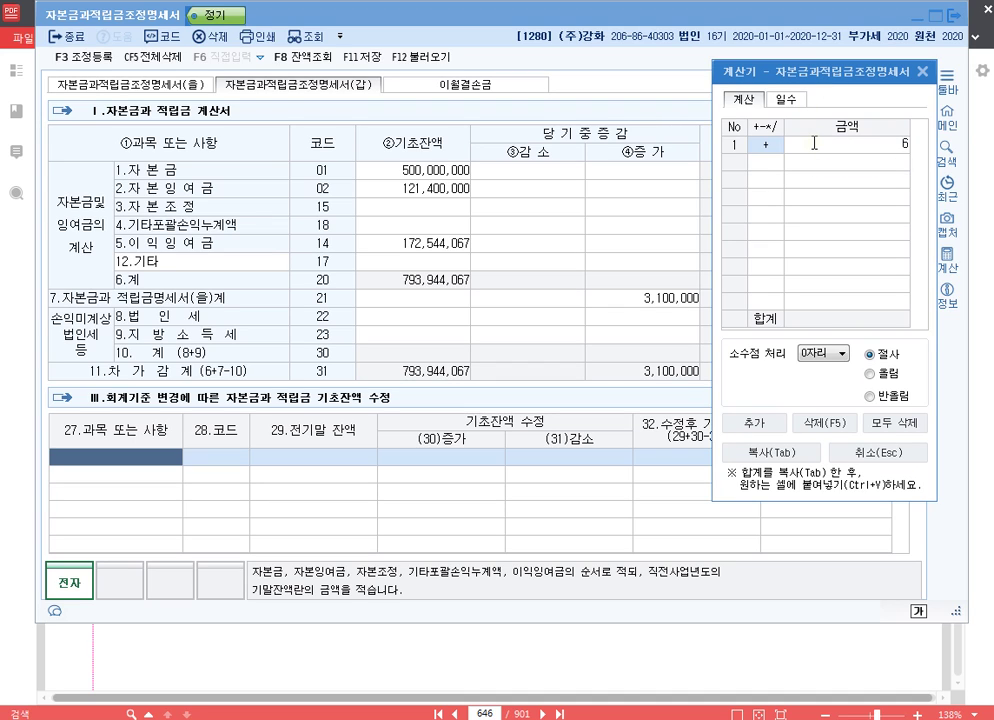
key("Return")
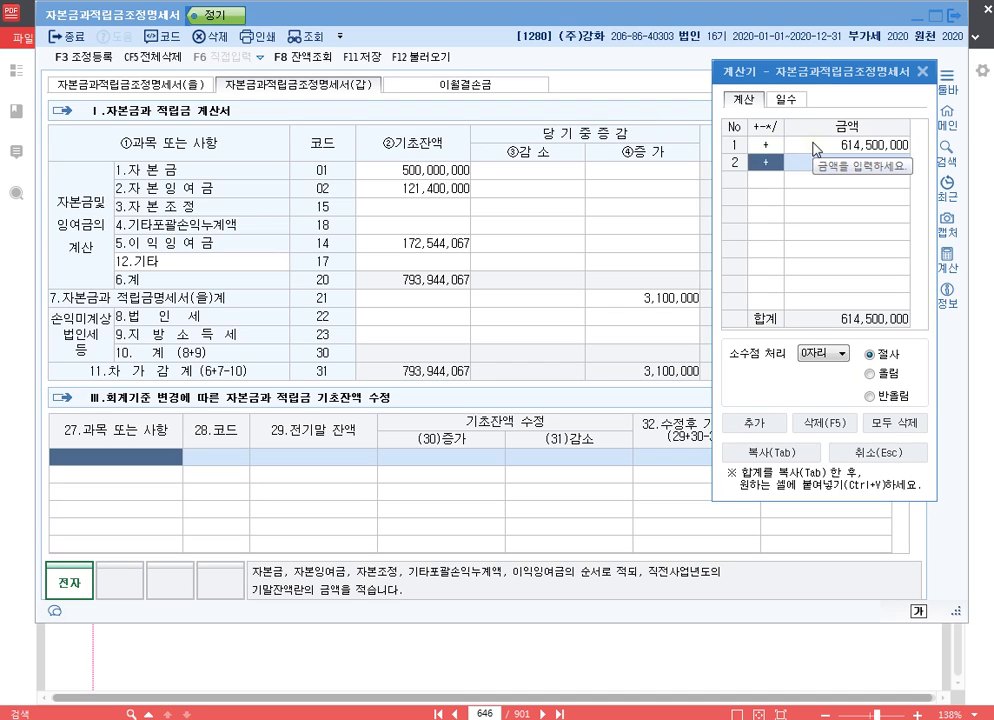
key("minus")
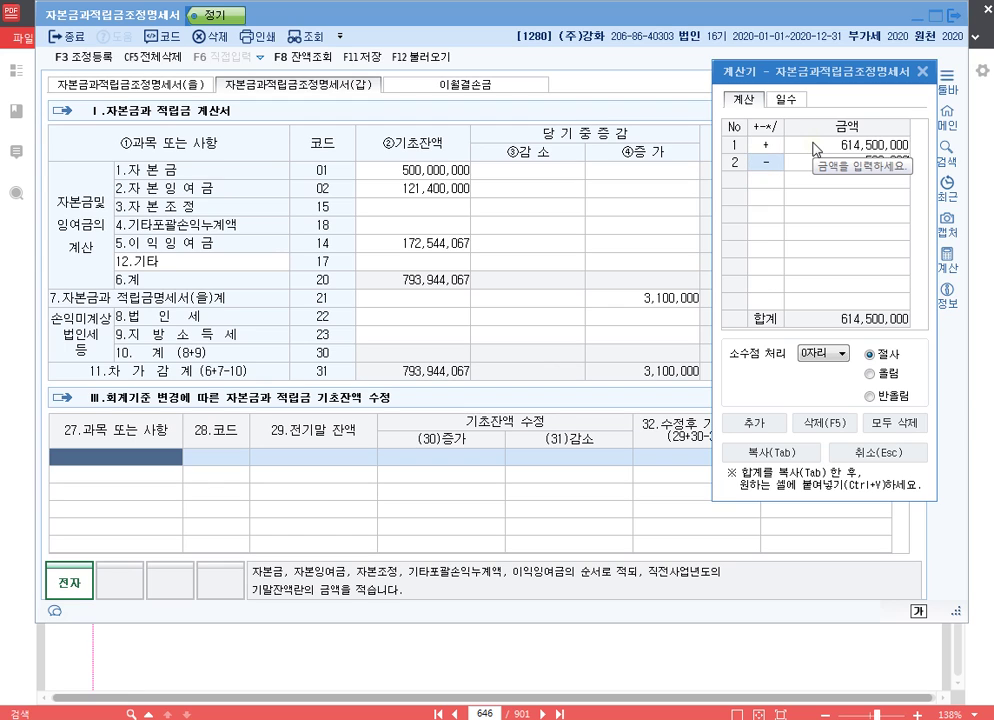
type("500000000")
key("Return")
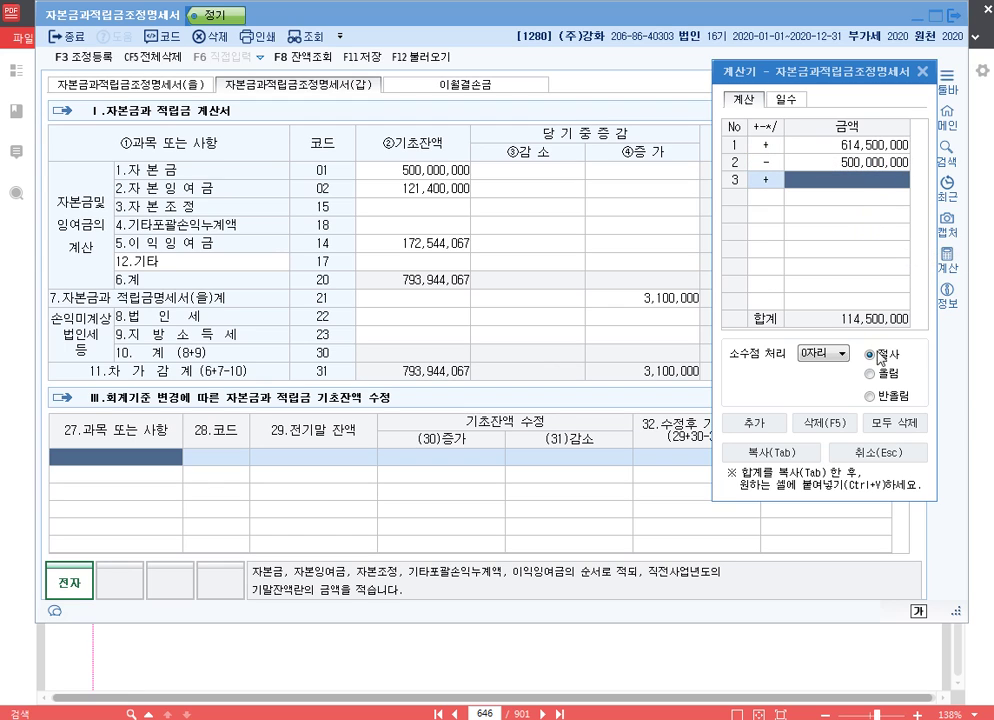
Set the 증가 of 자본금 in the (갑) form to 114,500,000
left_click(634, 173)
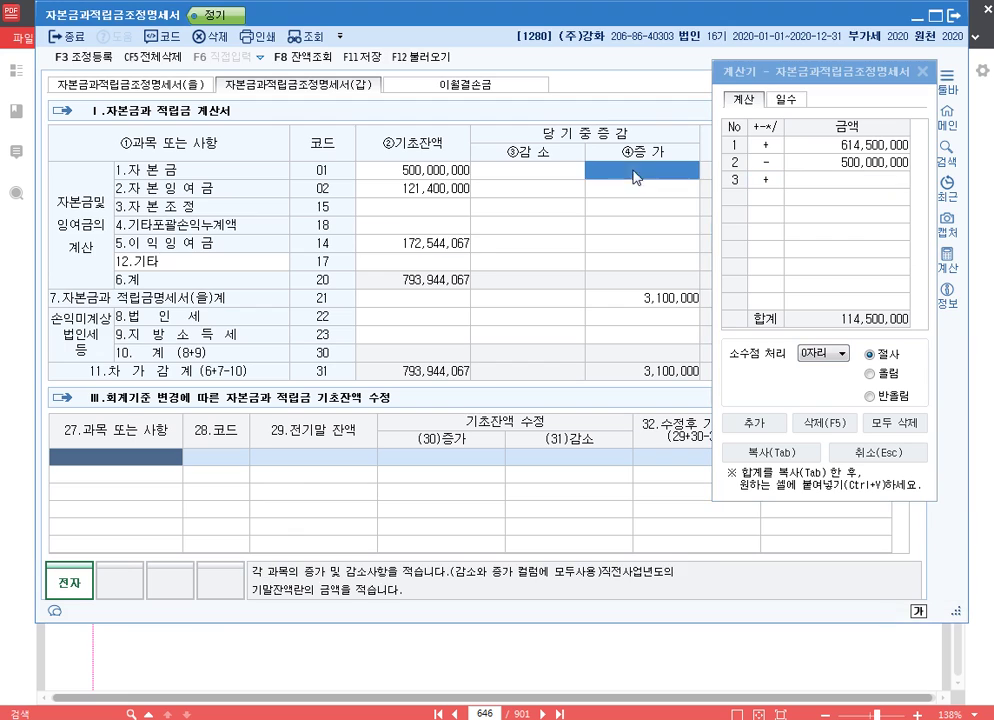
type("114")
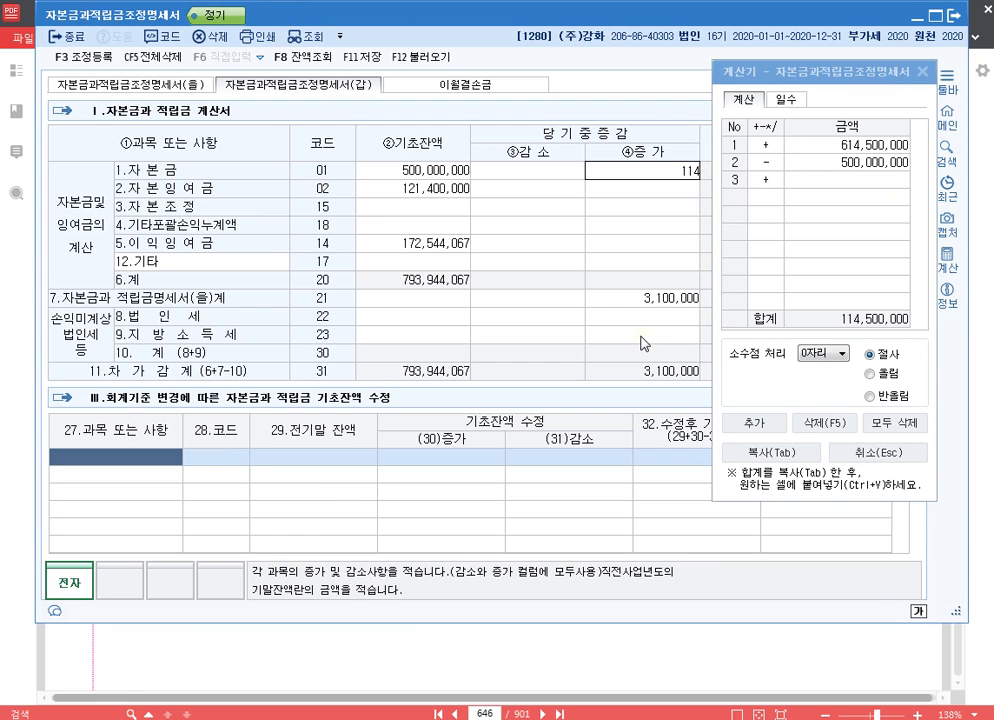
type(",500,000")
key("Return")
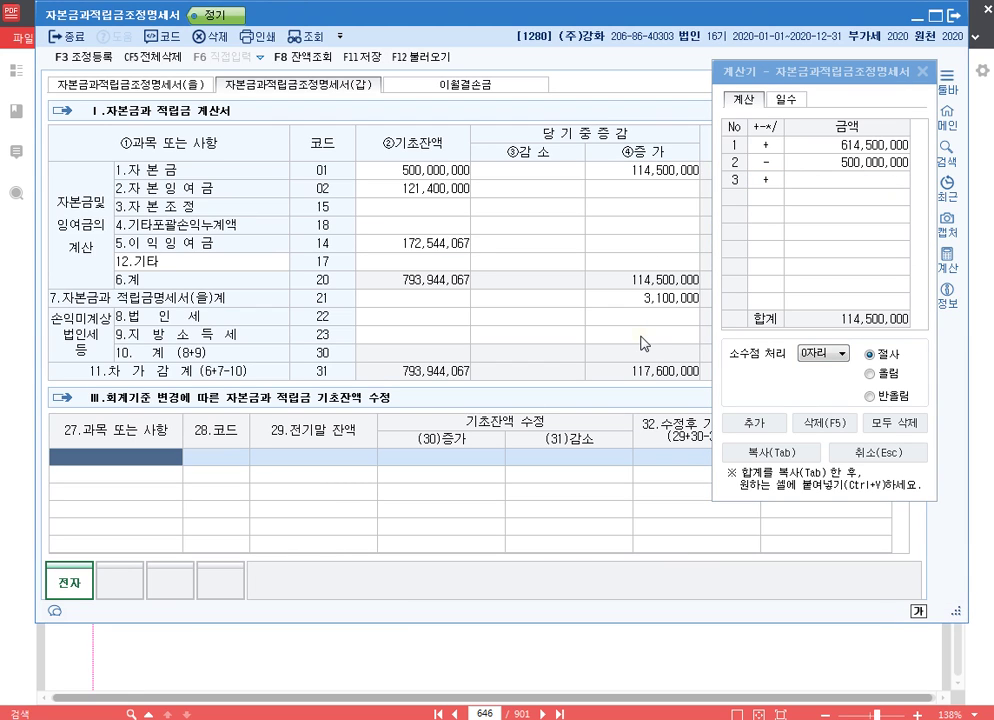
Move the calculator off the 기말잔액 figures for 자본금 and compute the 자본잉여금 change as 125,400,000 minus 121,400,000
left_click(817, 78)
left_click_drag(810, 82, 782, 247)
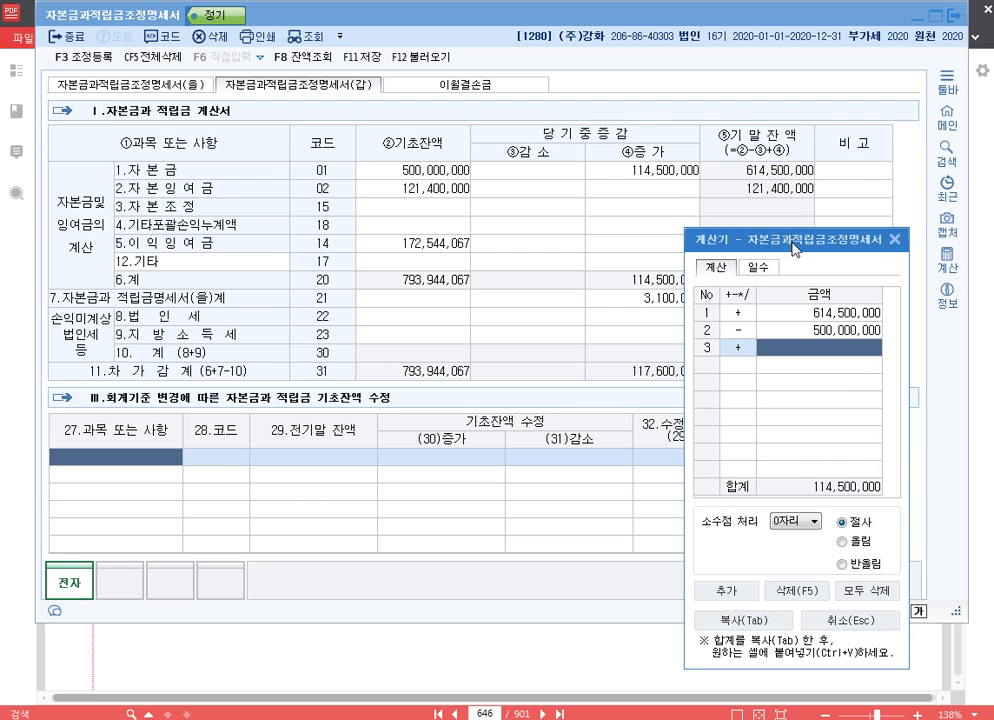
left_click_drag(793, 248, 814, 234)
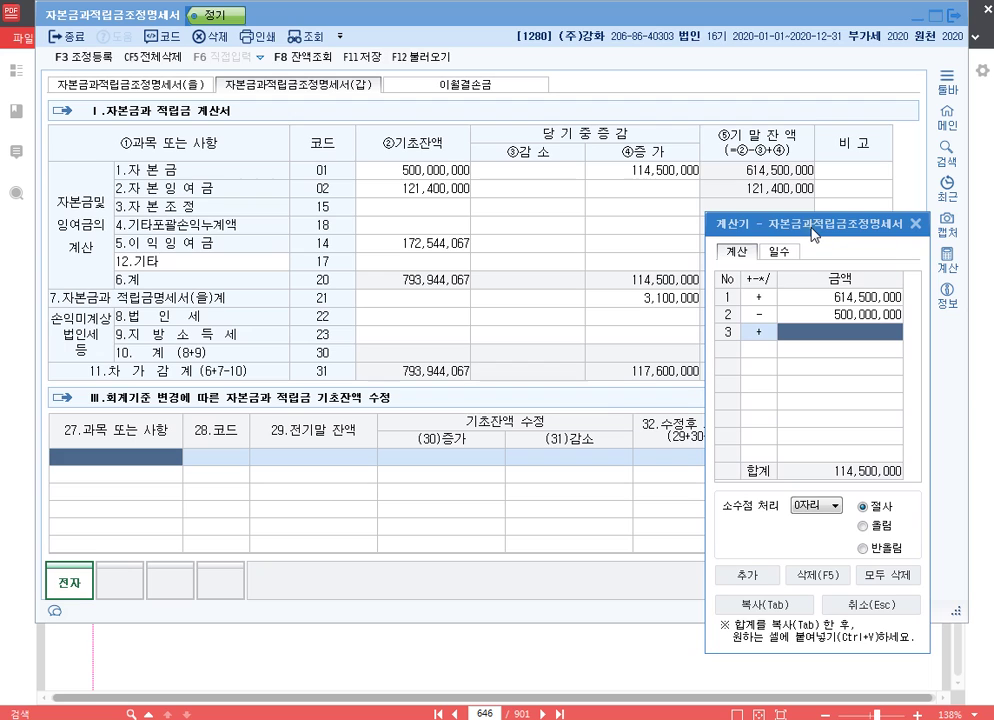
left_click(837, 299)
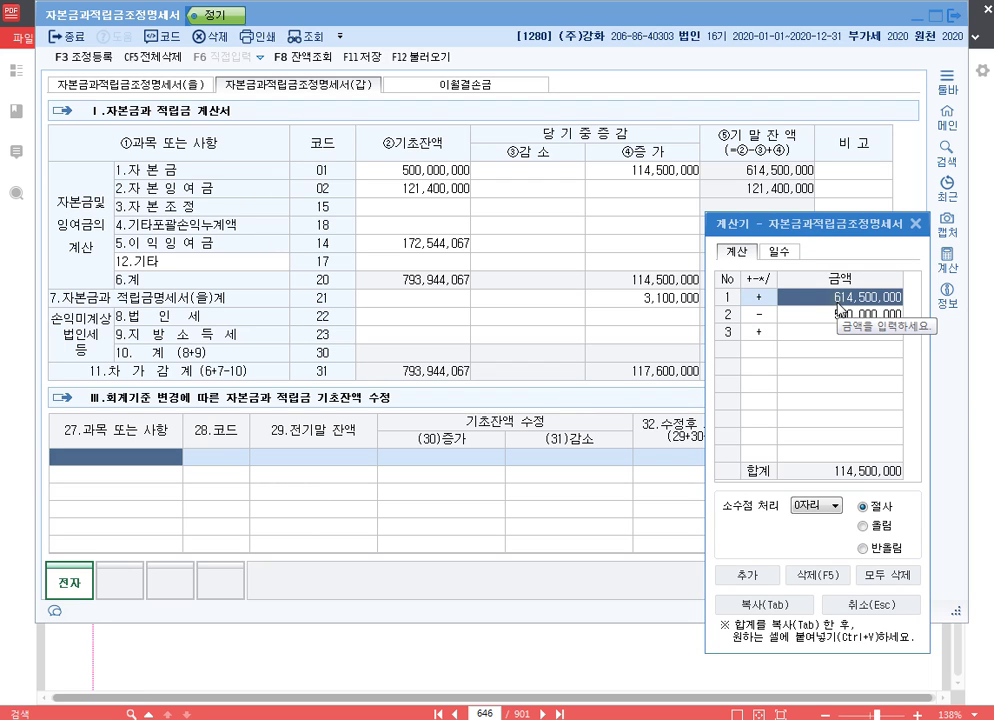
type("125400000")
key("Return")
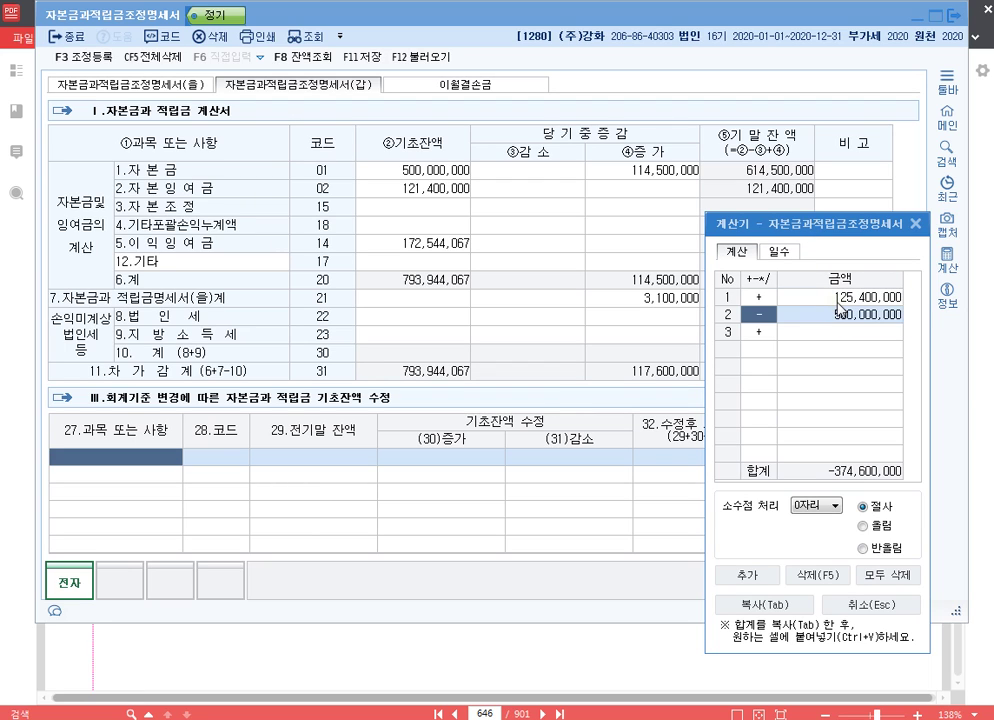
key("Return")
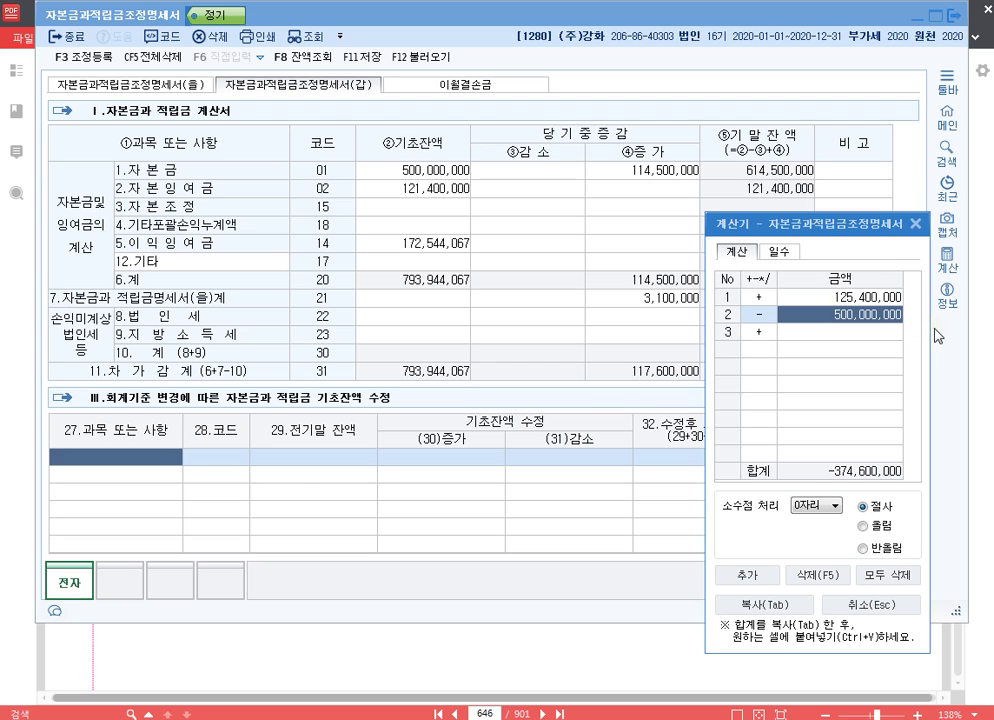
type("121400000")
key("Return")
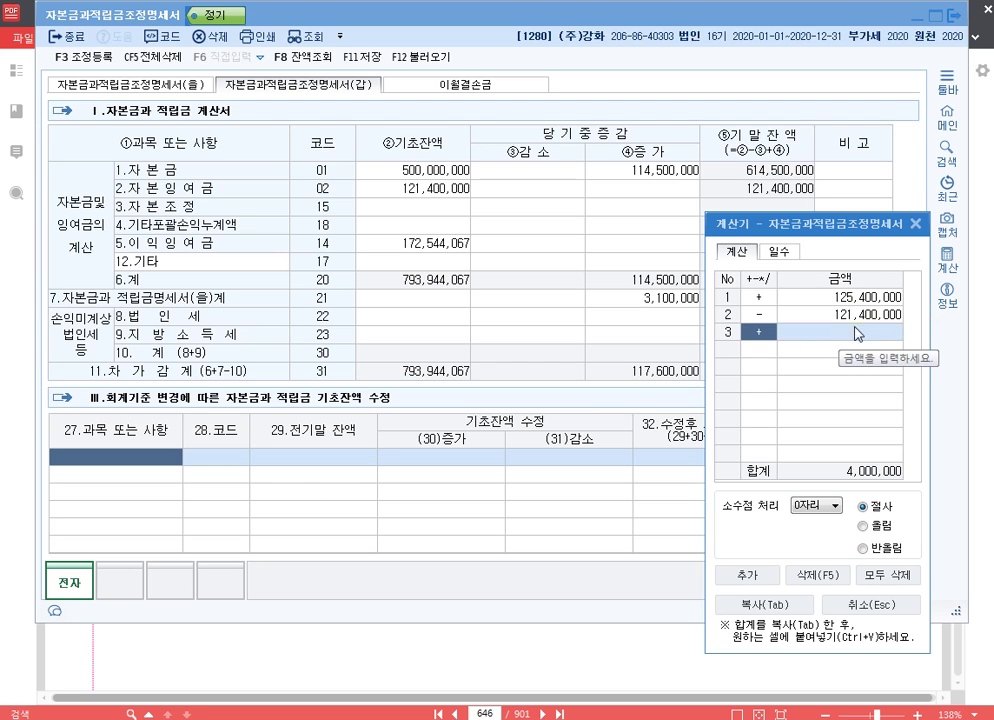
Move the calculator clear of the amount columns and set the 증가 of 자본잉여금 to 4,000,000
left_click_drag(857, 242, 245, 60)
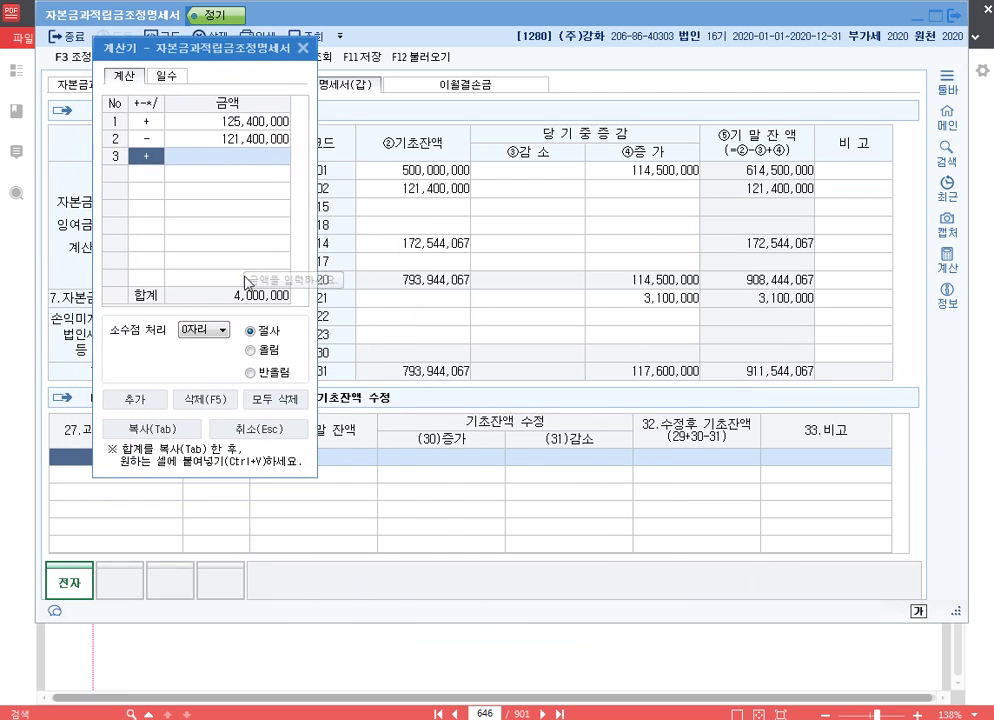
left_click(659, 190)
type("4000000")
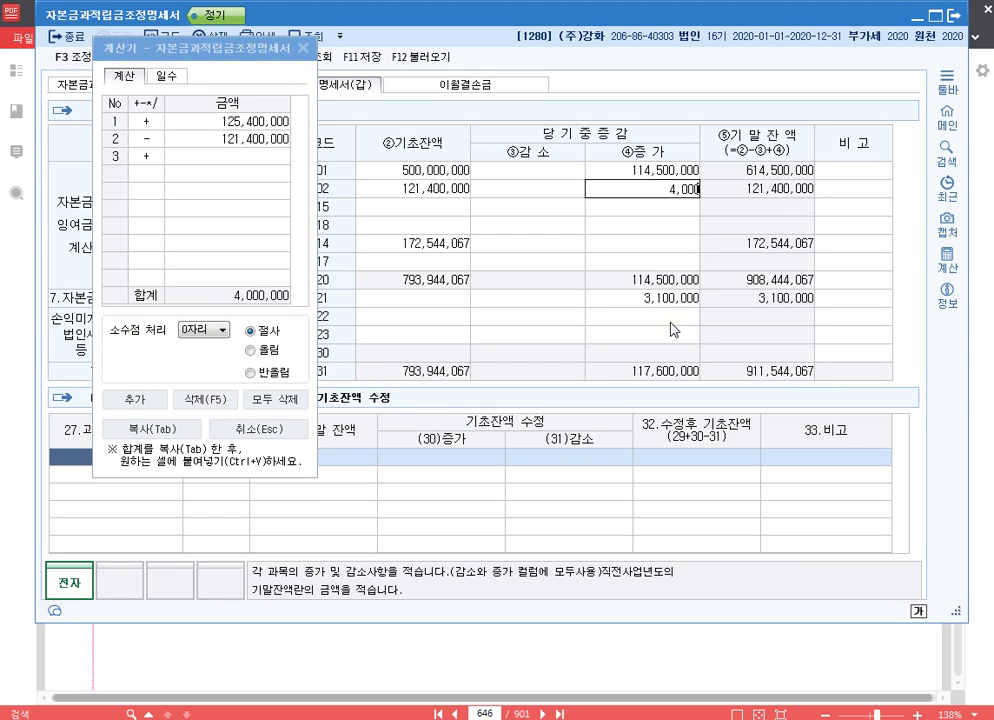
key("Return")
key("Left")
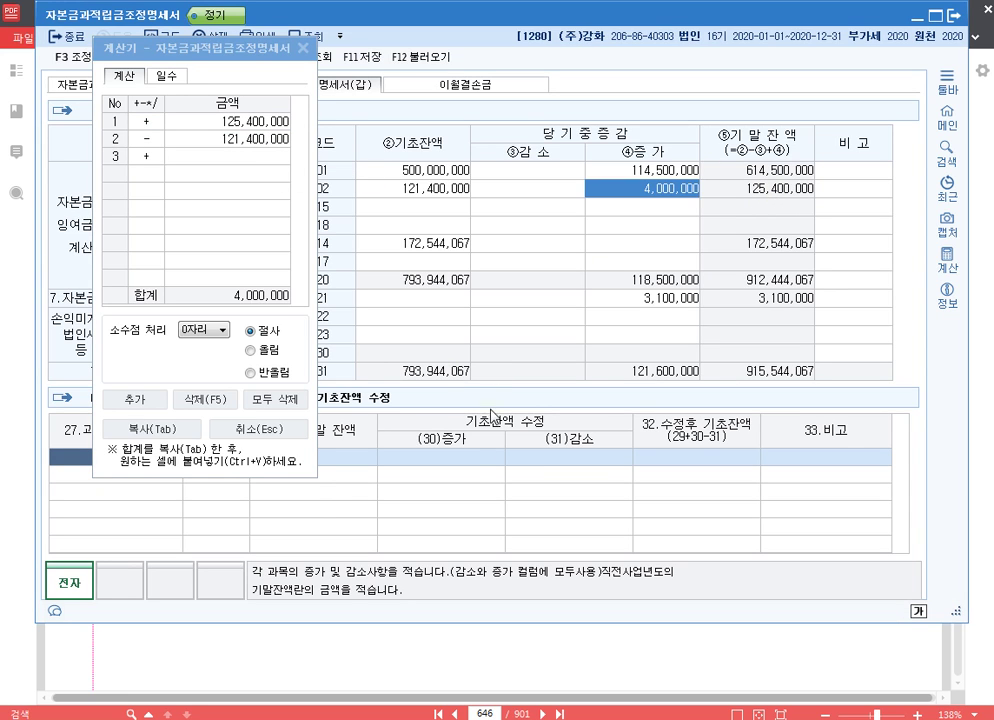
Compute the 이익잉여금 change in the calculator as 5,862,787,150 minus 172,544,067
left_click(256, 124)
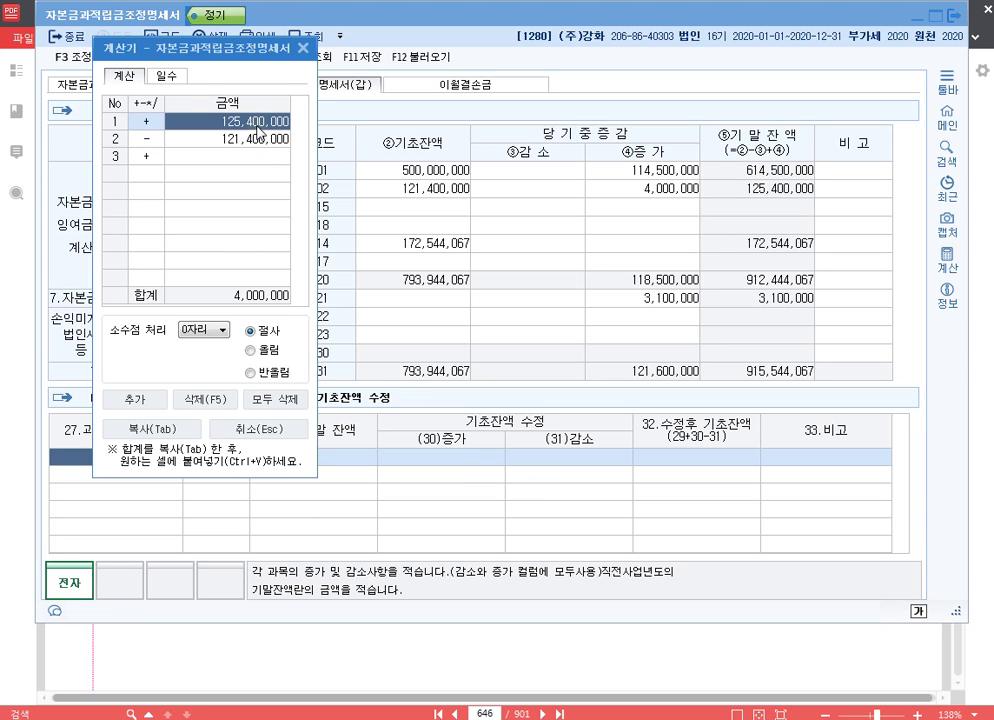
type("58")
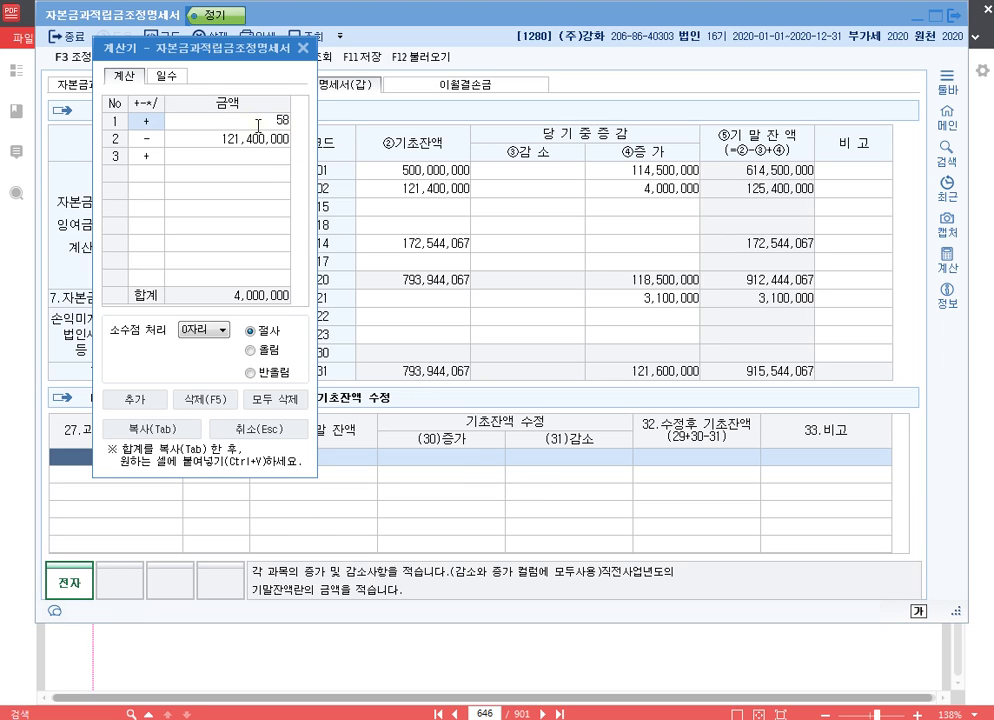
type(",627")
type("150")
key("Return")
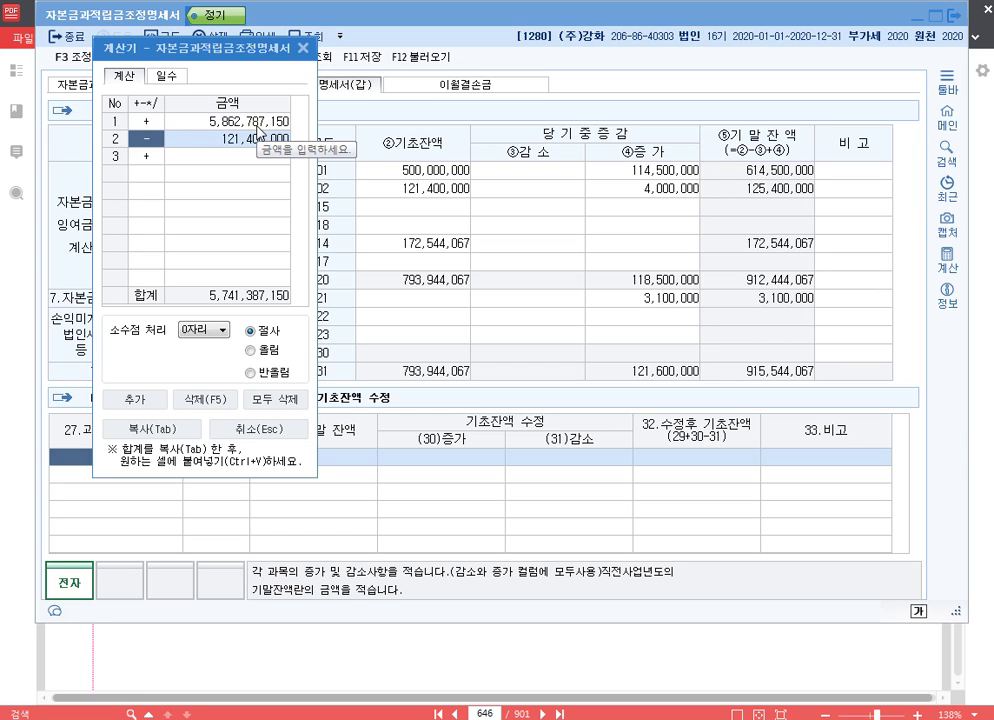
key("Return")
type("172,")
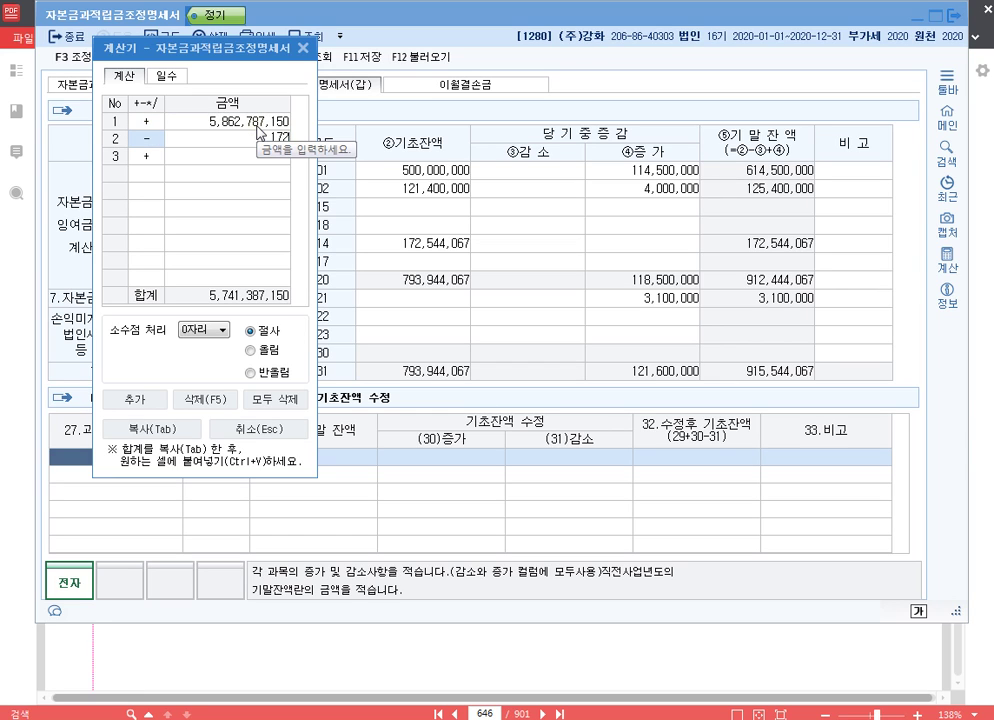
type("544,067")
key("Return")
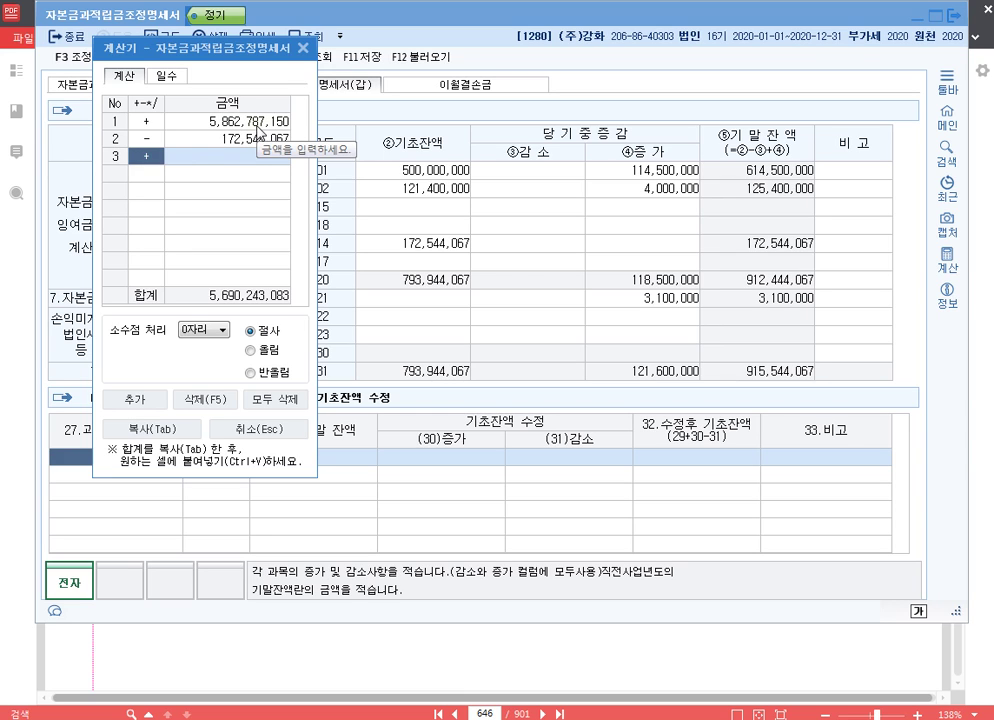
Set the 증가 of 이익잉여금 to 5,690,243,083, compare its 기말잔액 with the calculator's first amount, and close the calculator
left_click(496, 195)
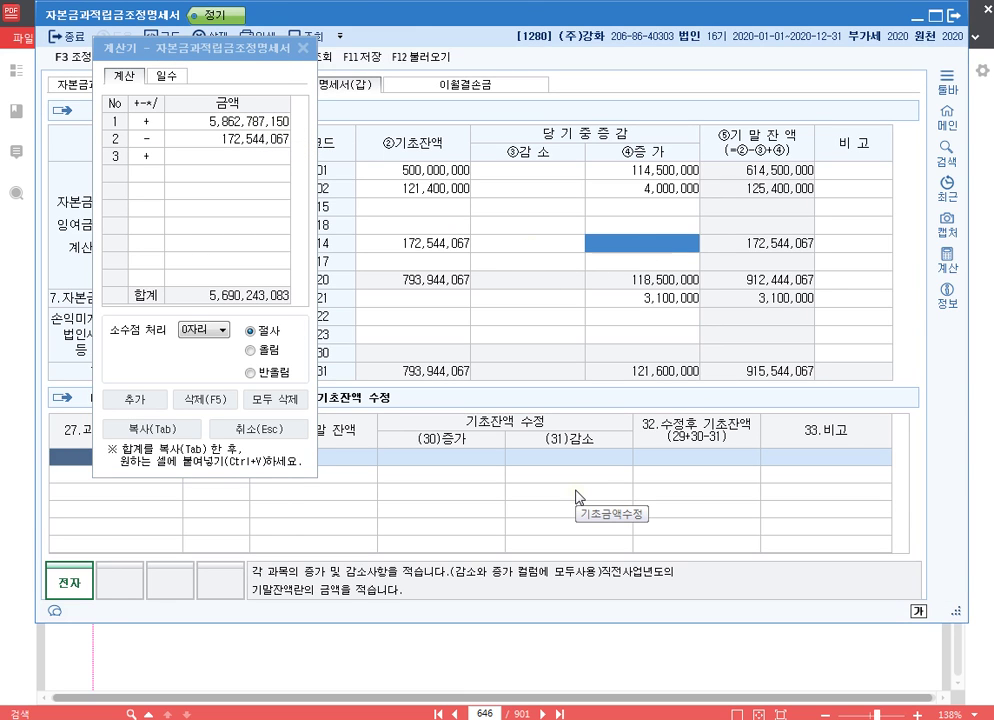
type("5,690")
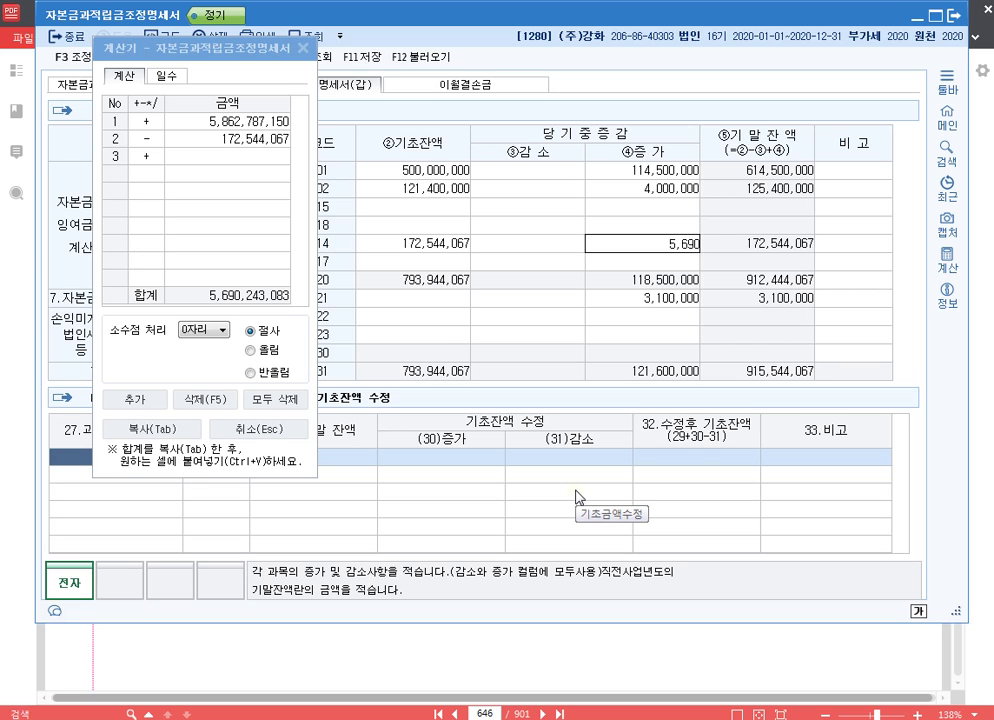
type(",243,083")
key("Return")
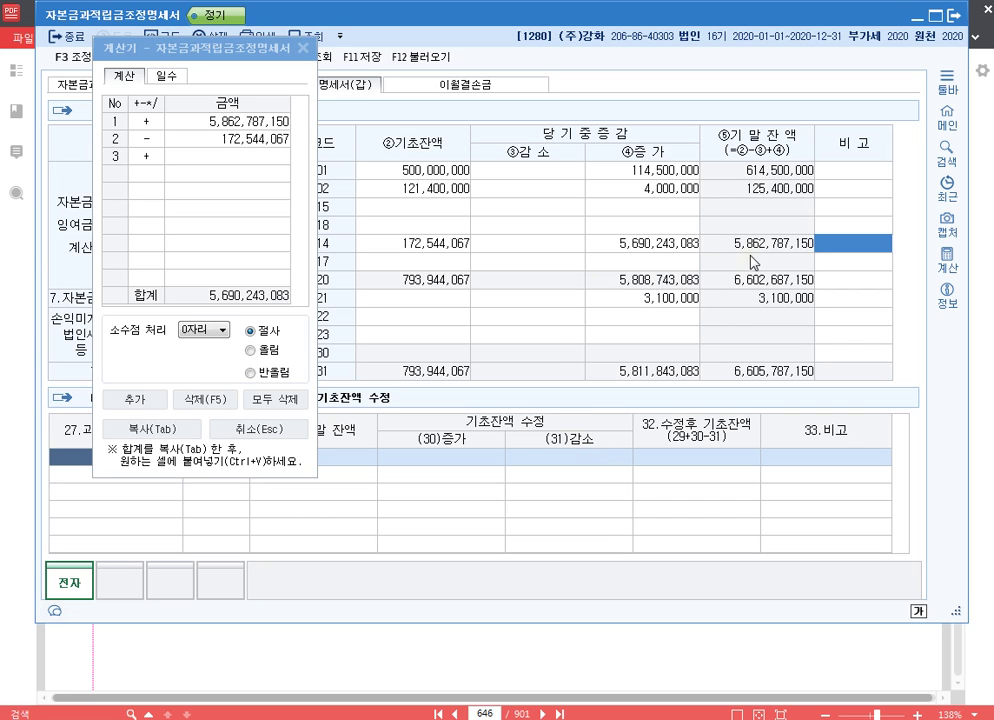
left_click(253, 122)
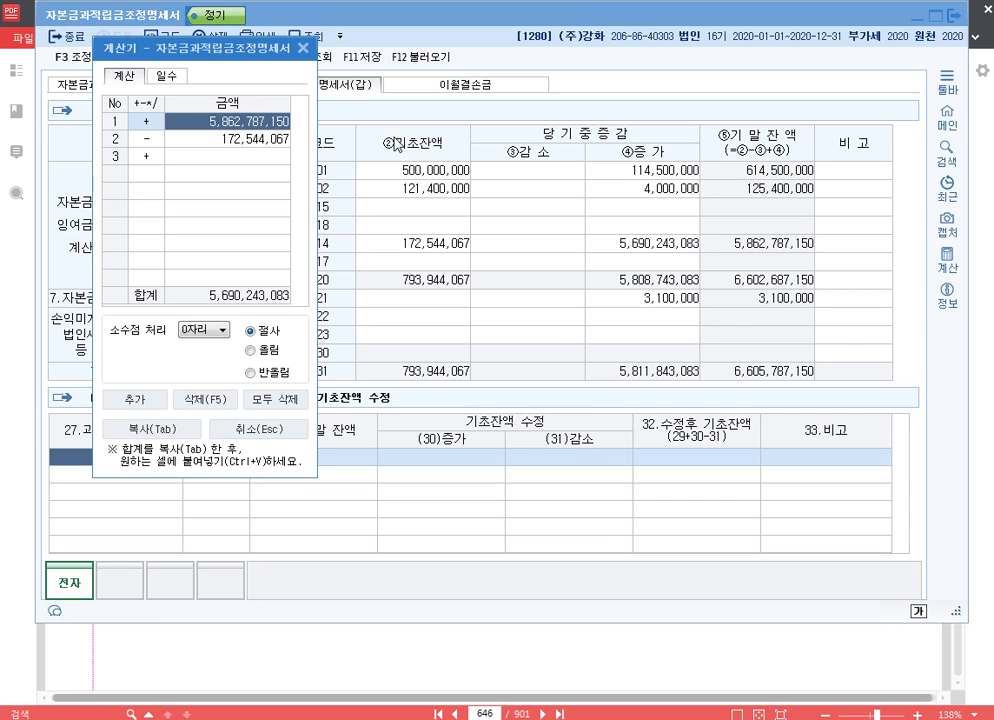
left_click(772, 250)
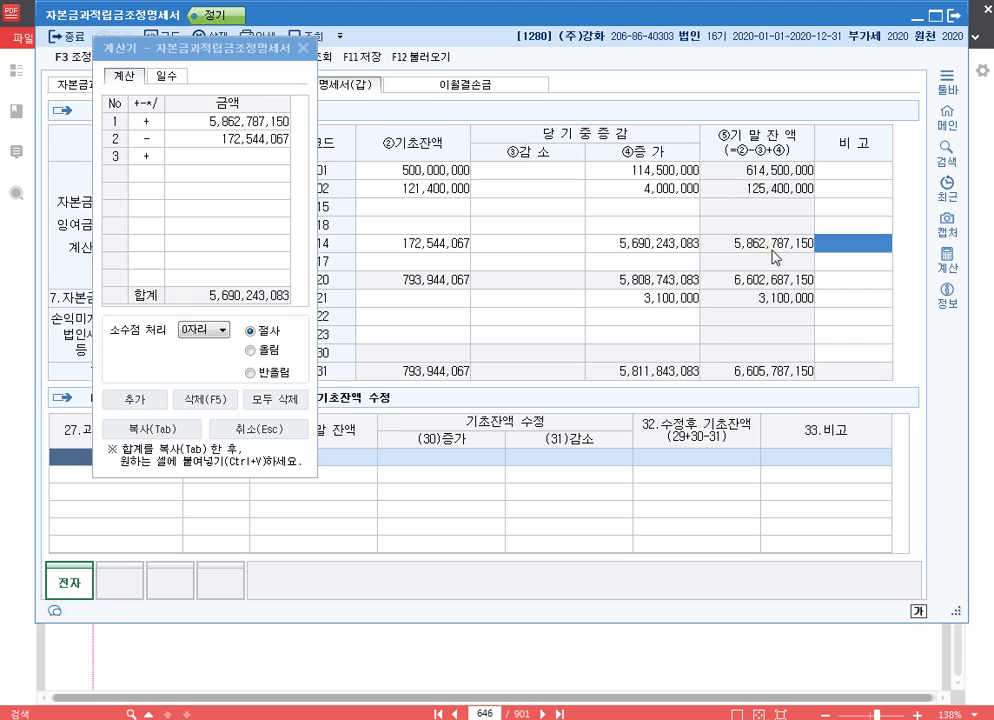
left_click(302, 46)
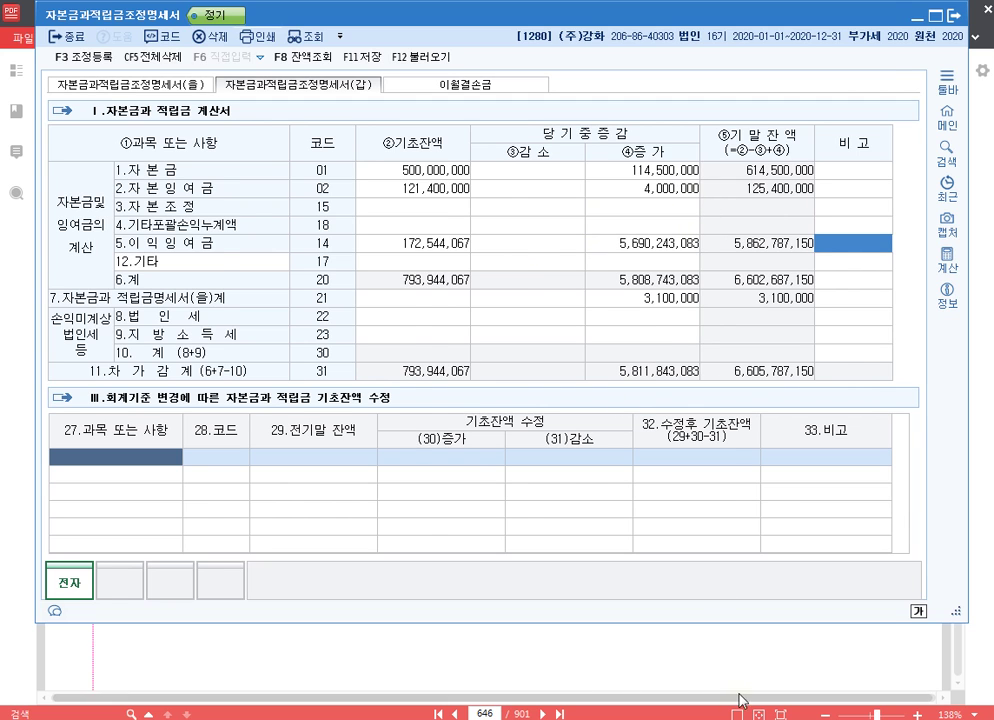
Check the 기타 data of problem [5] in the PDF and set the 증가 of 법인세 in the (갑) form to 725,000
key("alt+Tab")
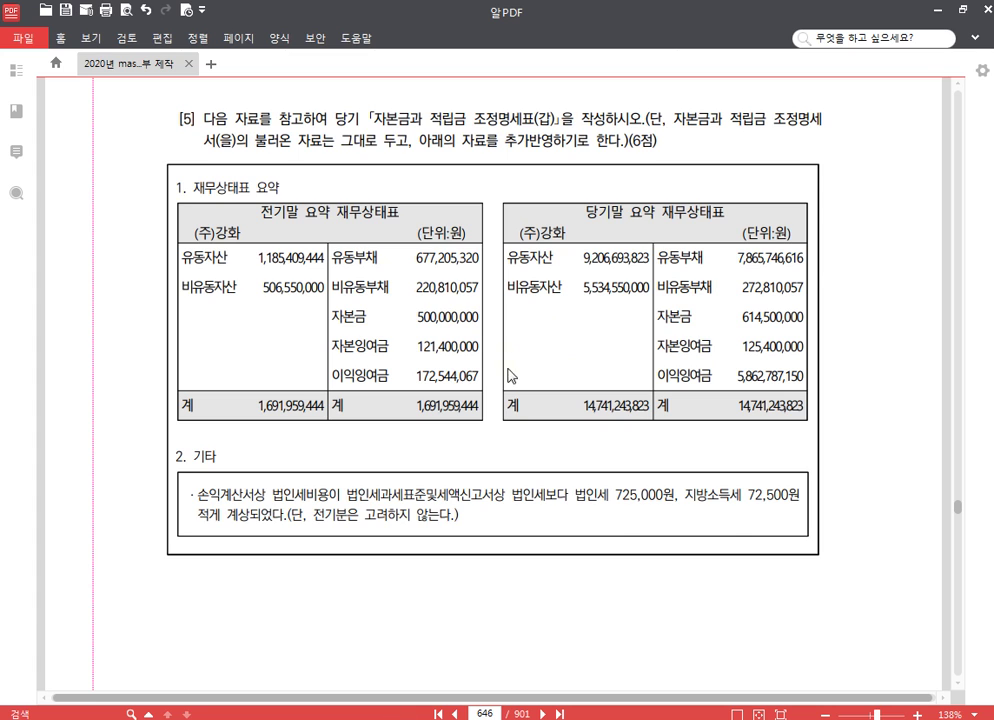
left_click(446, 719)
left_click(548, 397)
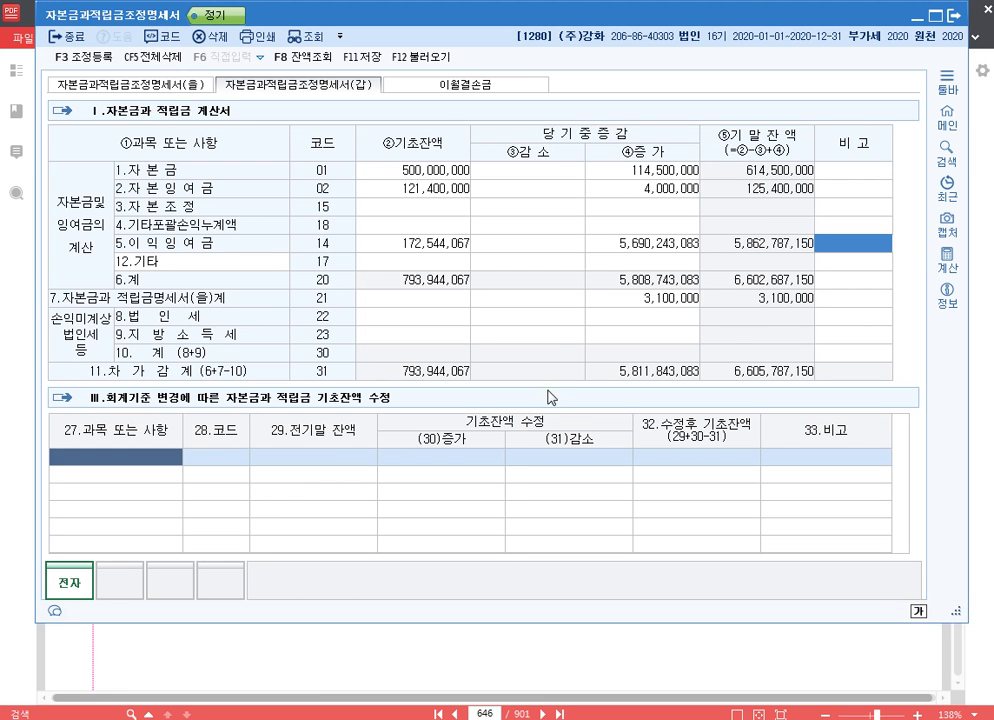
left_click(636, 314)
key("Down")
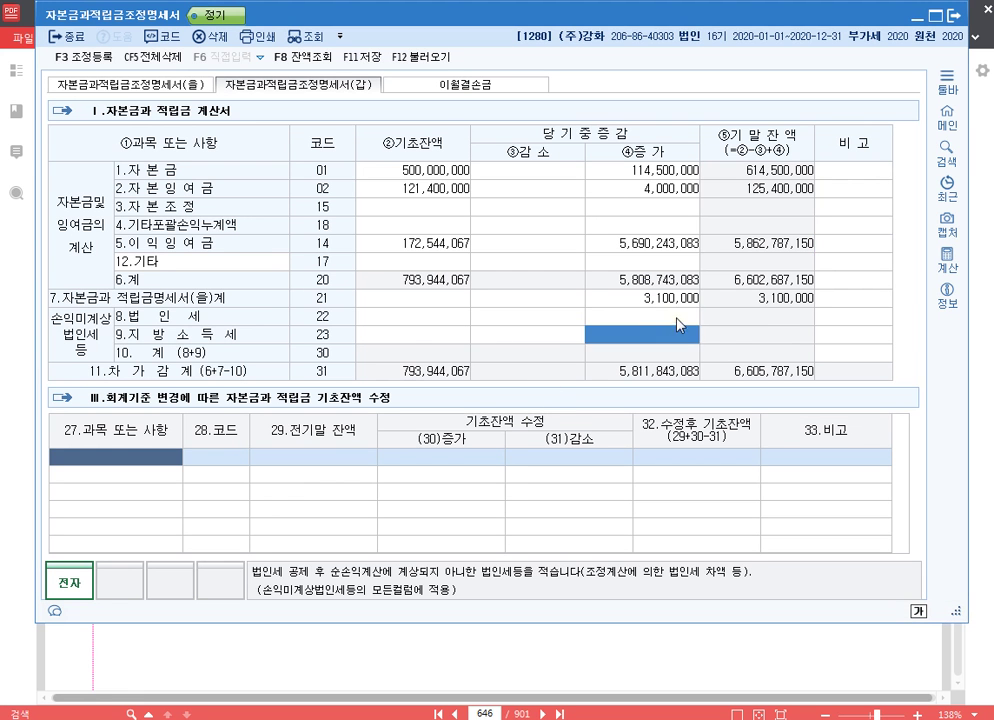
left_click(677, 318)
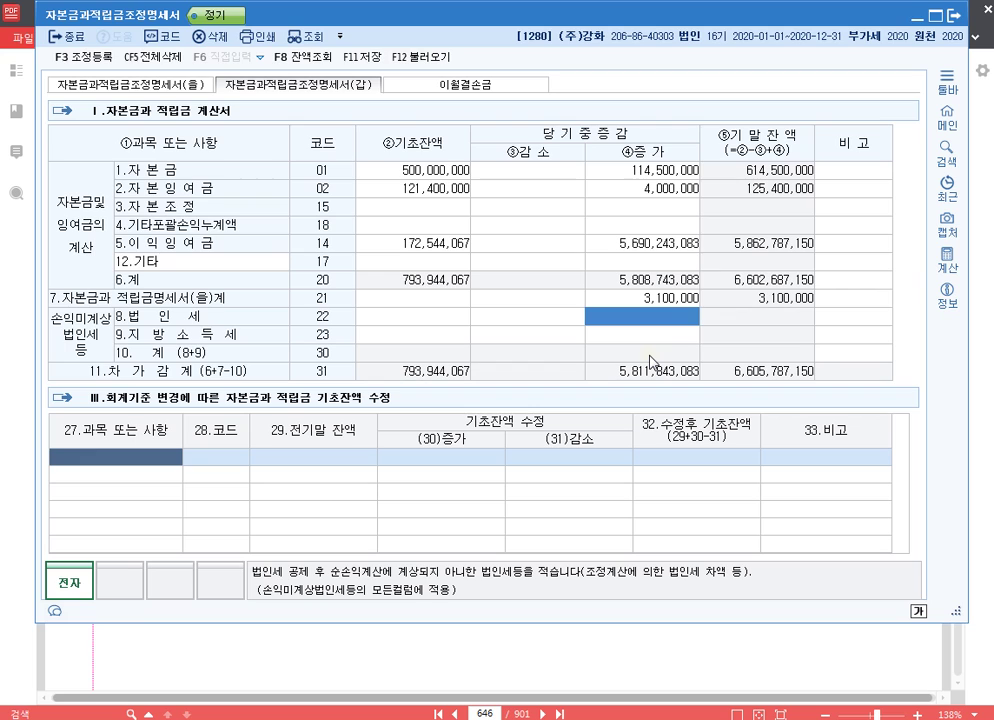
type("725000")
key("Return")
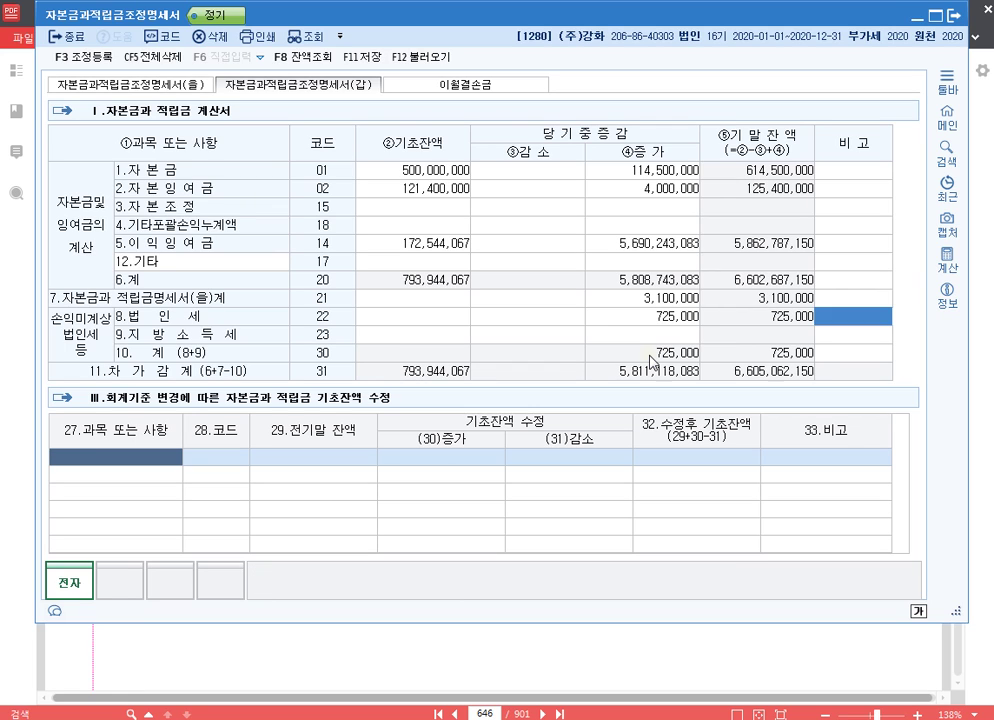
Set the 증가 of 지방소득세 to 72,500 in the (갑) form and save the form
key("Return")
key("Return")
key("Return")
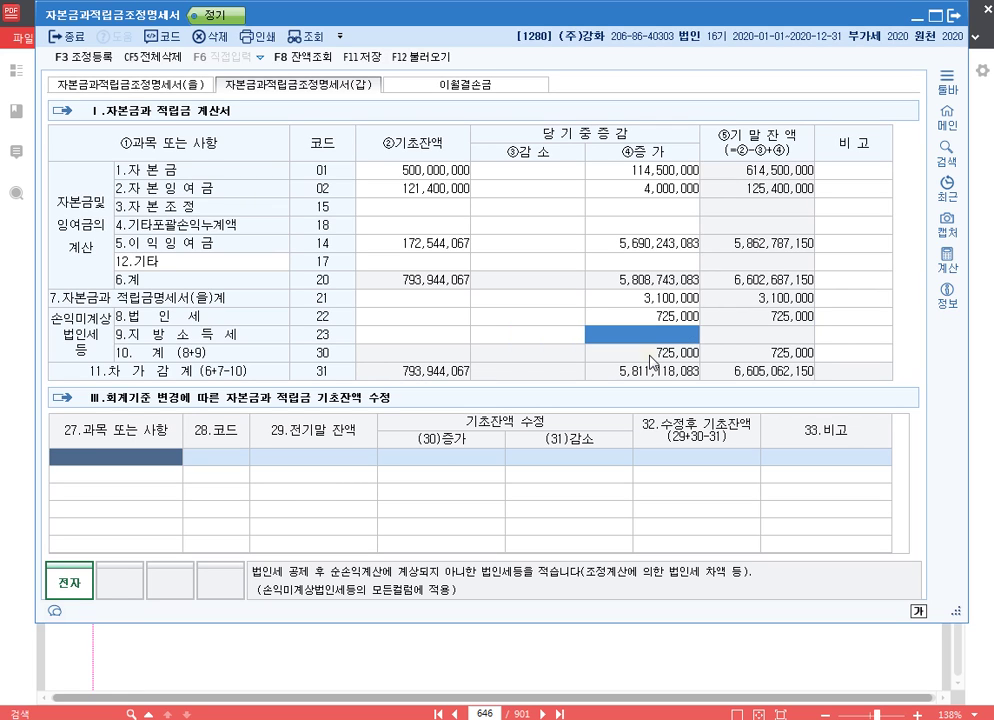
type("72500")
key("Return")
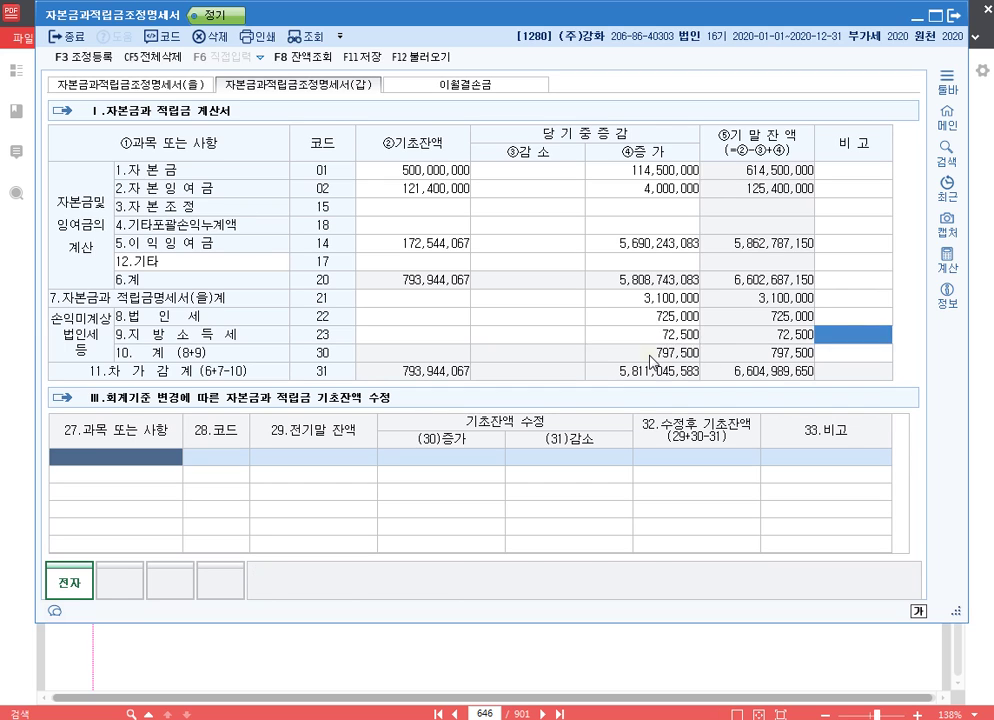
key("Left")
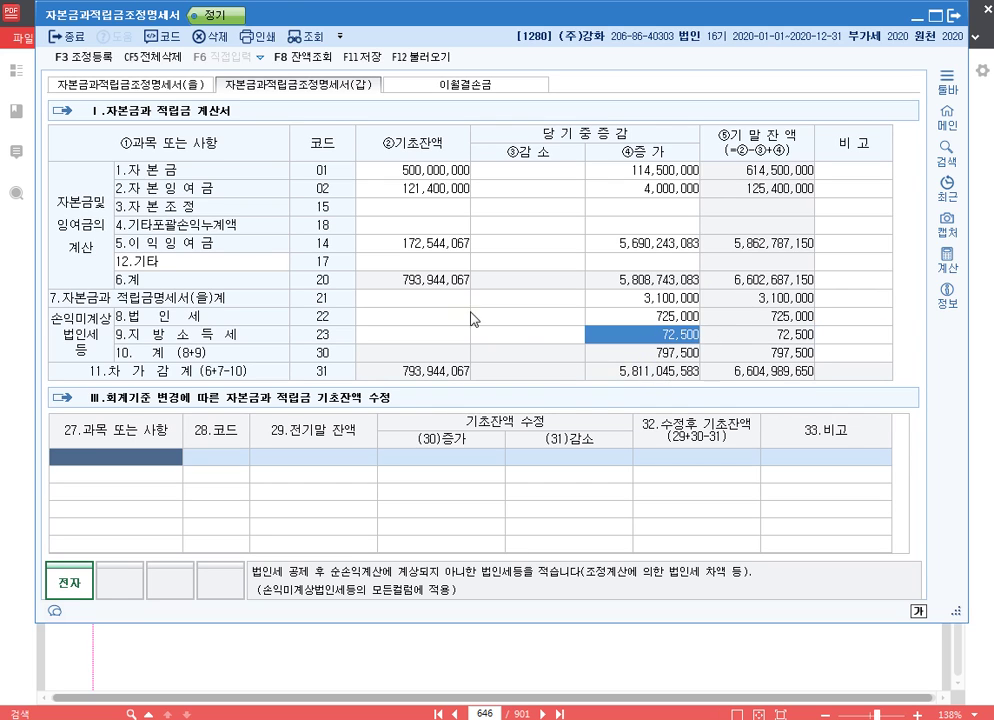
left_click(415, 316)
left_click(366, 62)
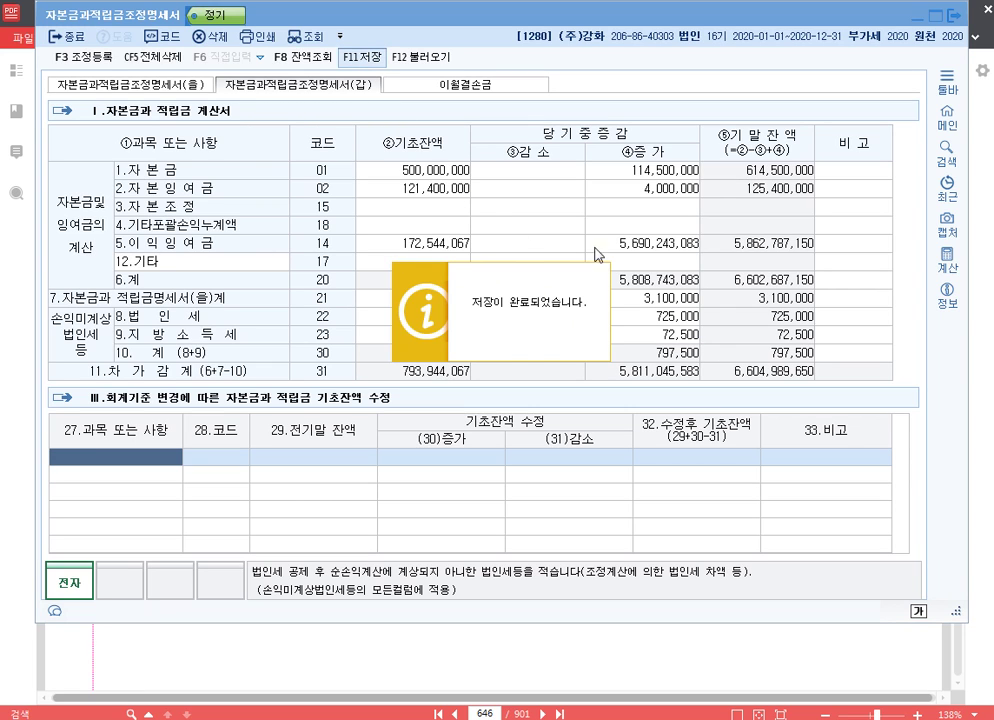
left_click(535, 318)
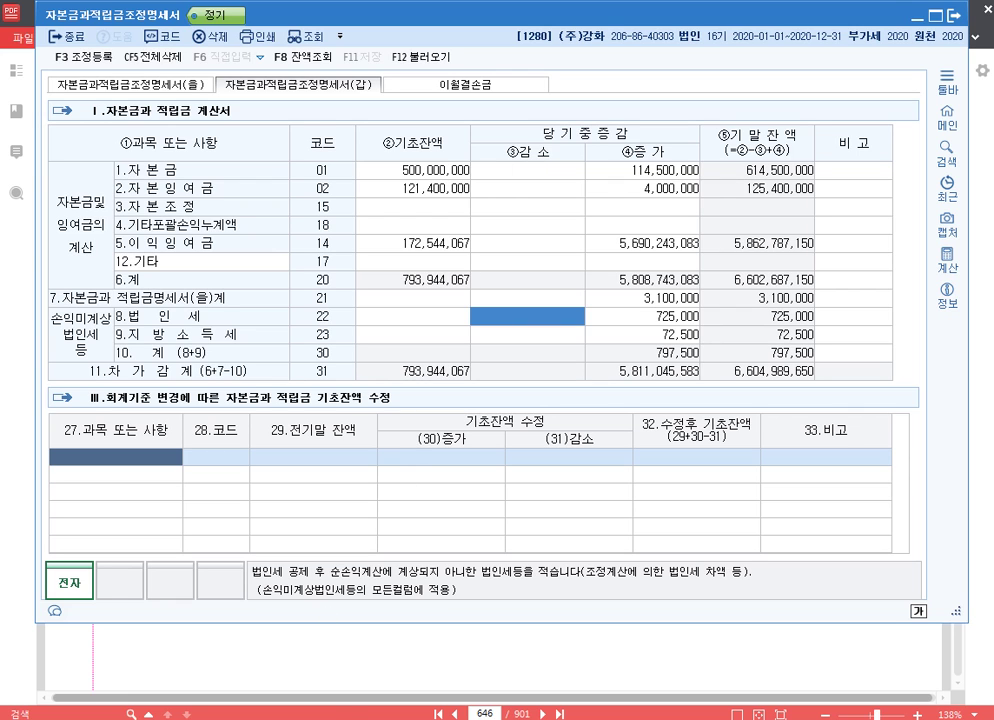
Switch to the PDF, go to page 680 and bring problem [5] into view
left_click(524, 717)
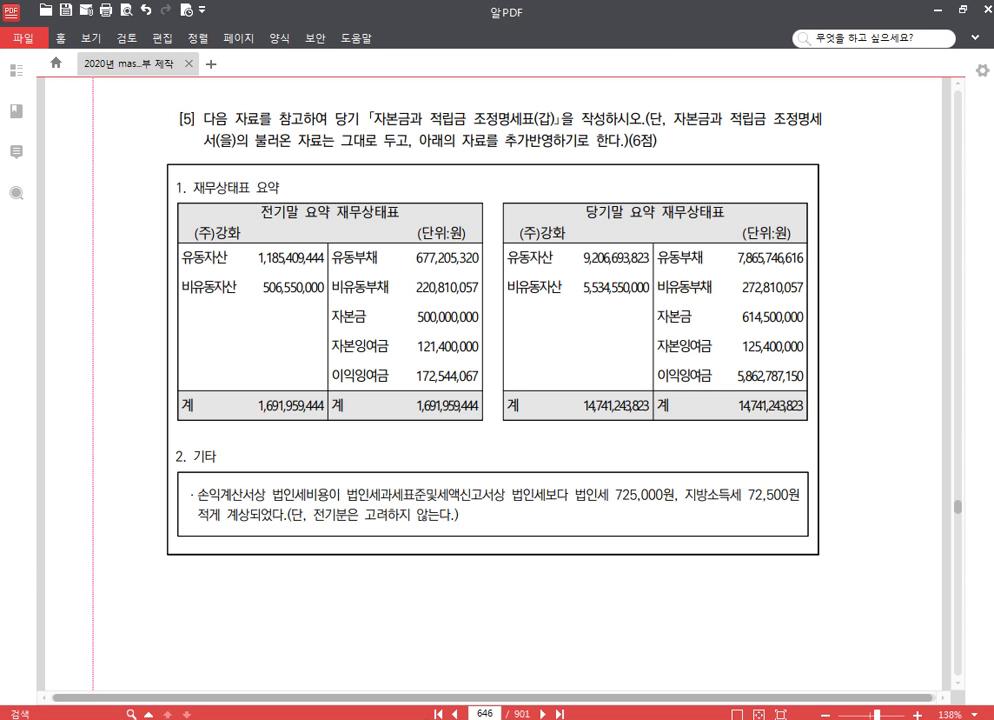
left_click(492, 714)
type("680")
key("Return")
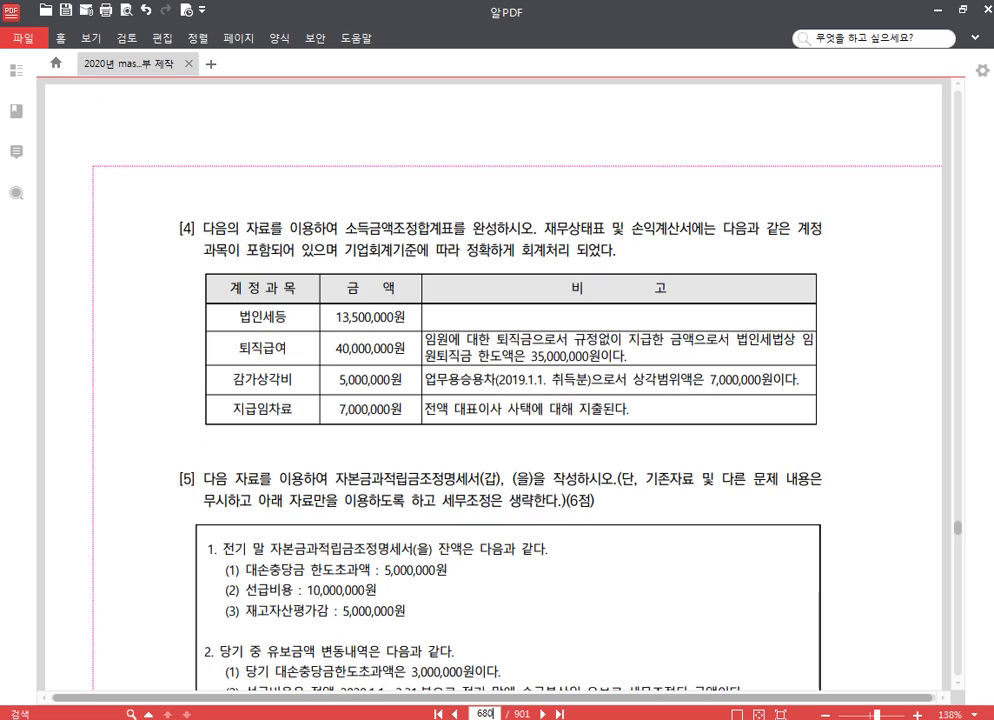
scroll(625, 424, "down", 2)
scroll(622, 424, "down", 2)
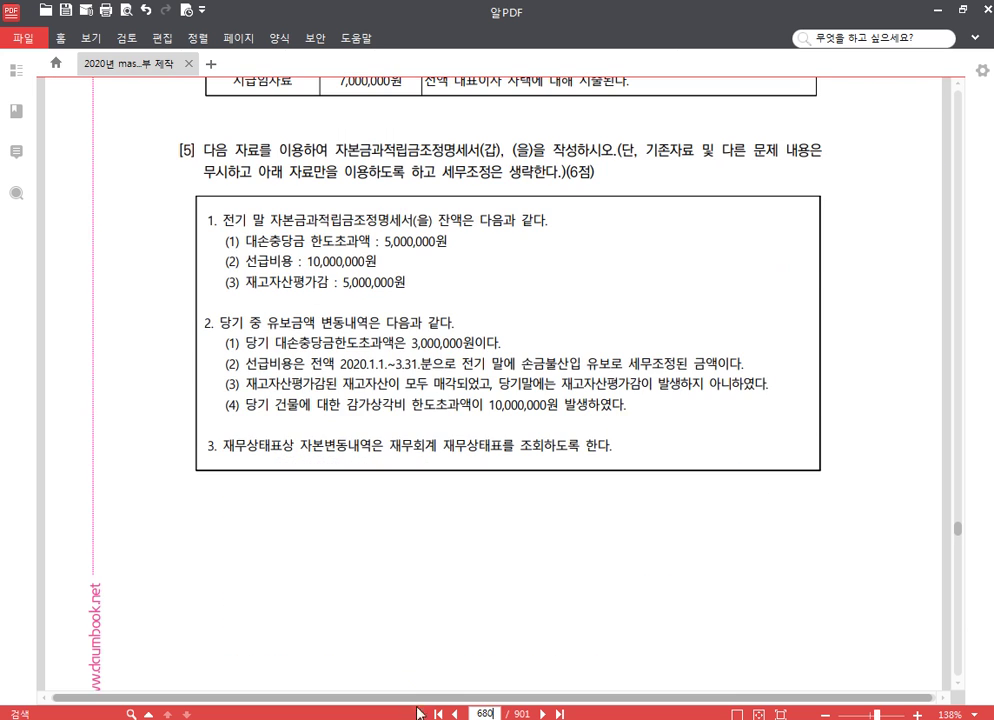
Switch back to KcLep and close the 자본금과적립금조정명세서 of (주)강화
key("alt+Tab")
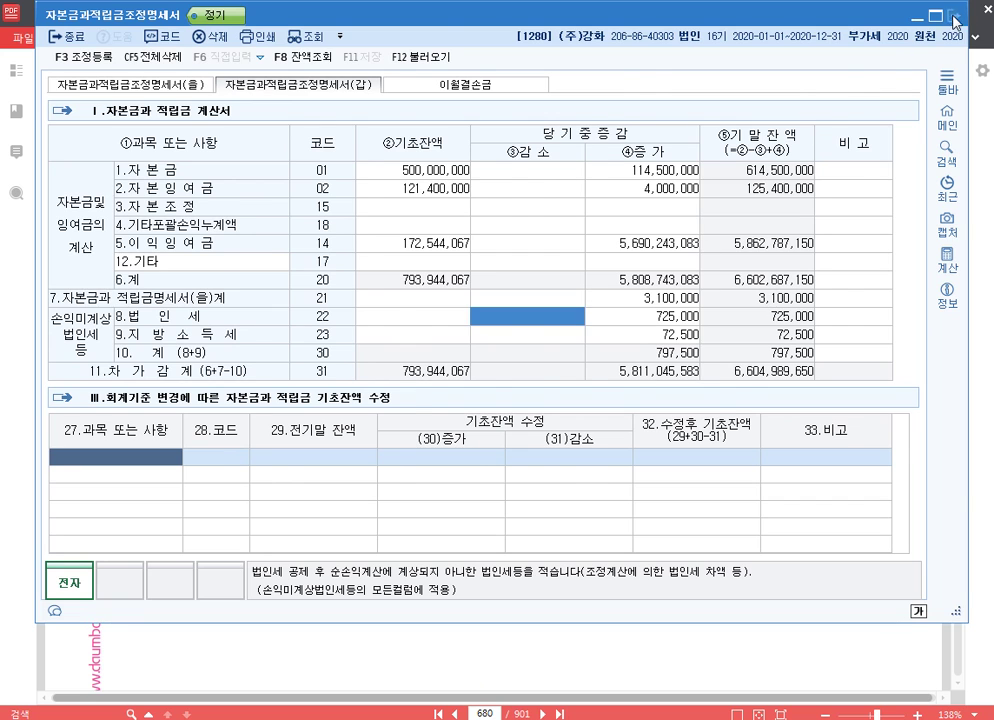
left_click(741, 16)
left_click(492, 714)
key("alt+Tab")
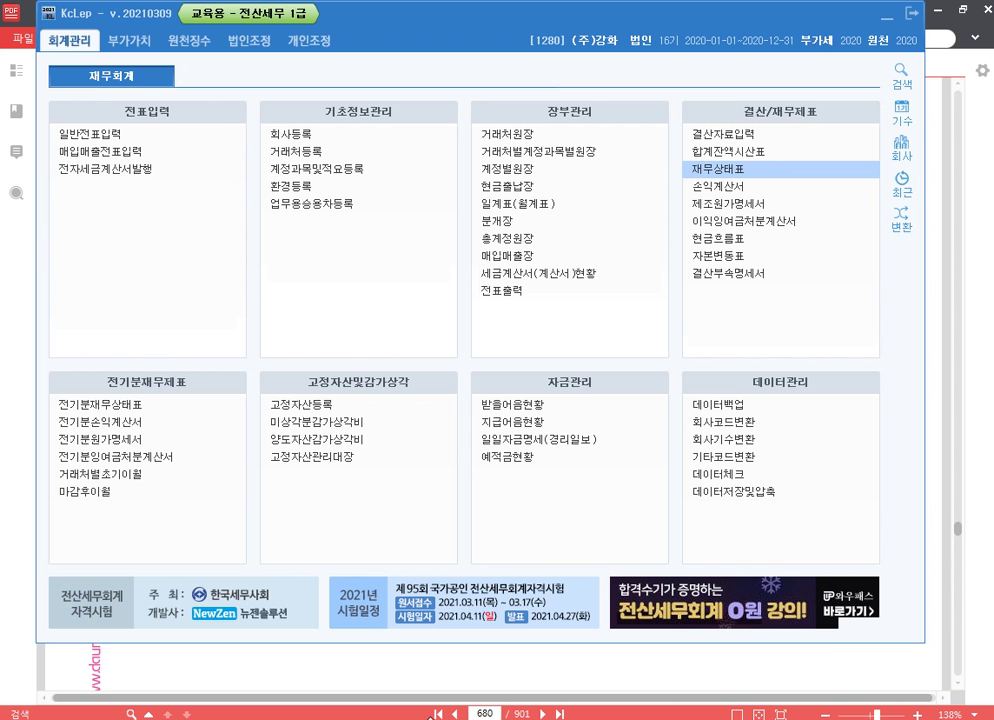
In the Hangul notes document, add the line "p.680 1283" below the p.646 entry, leaving a blank line between
key("alt+Tab")
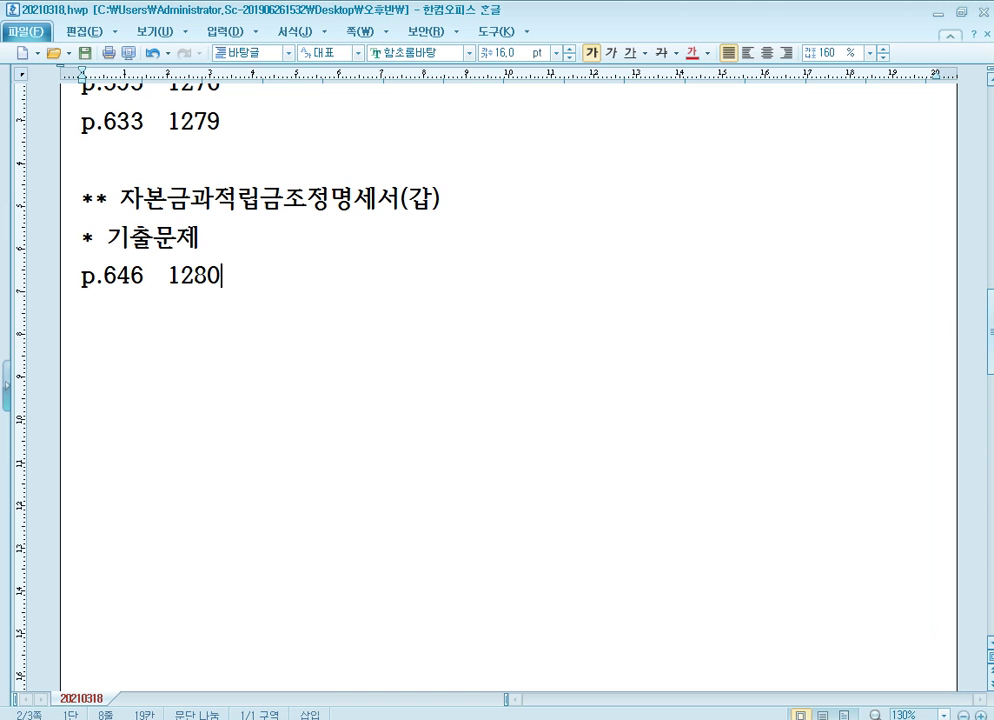
key("Return")
key("Return")
type("p.680")
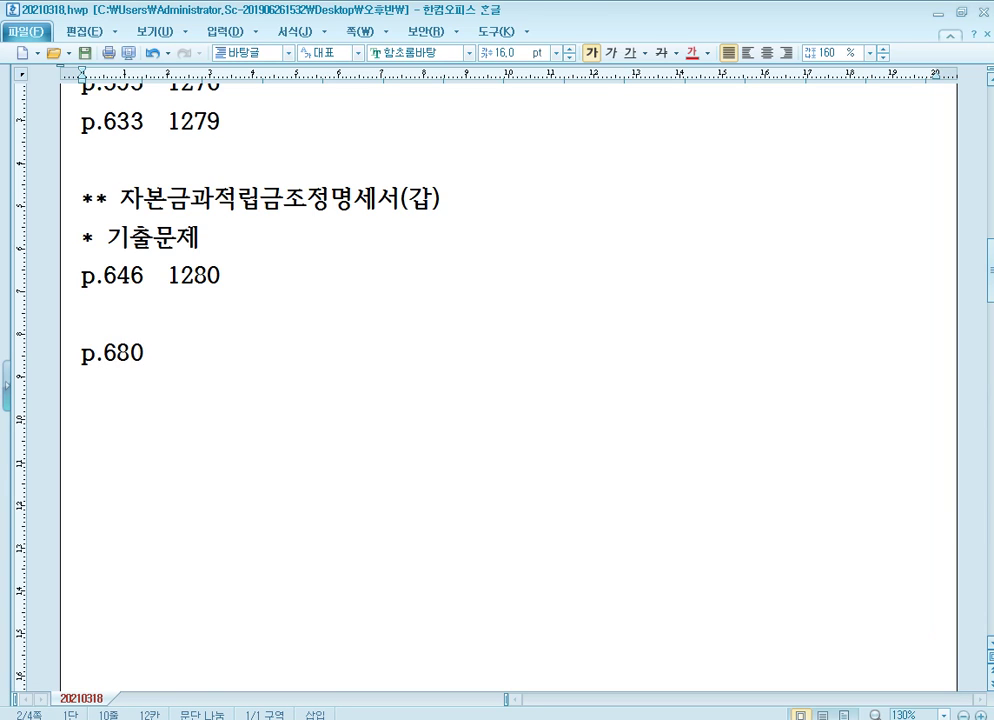
type("   1283")
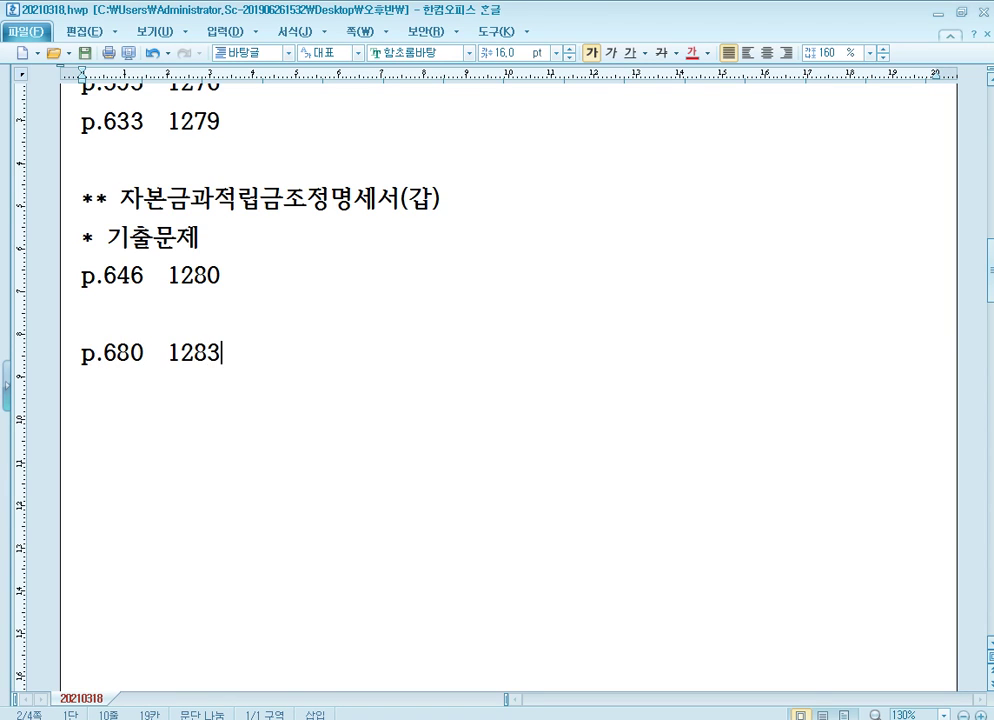
scroll(348, 448, "down", 2)
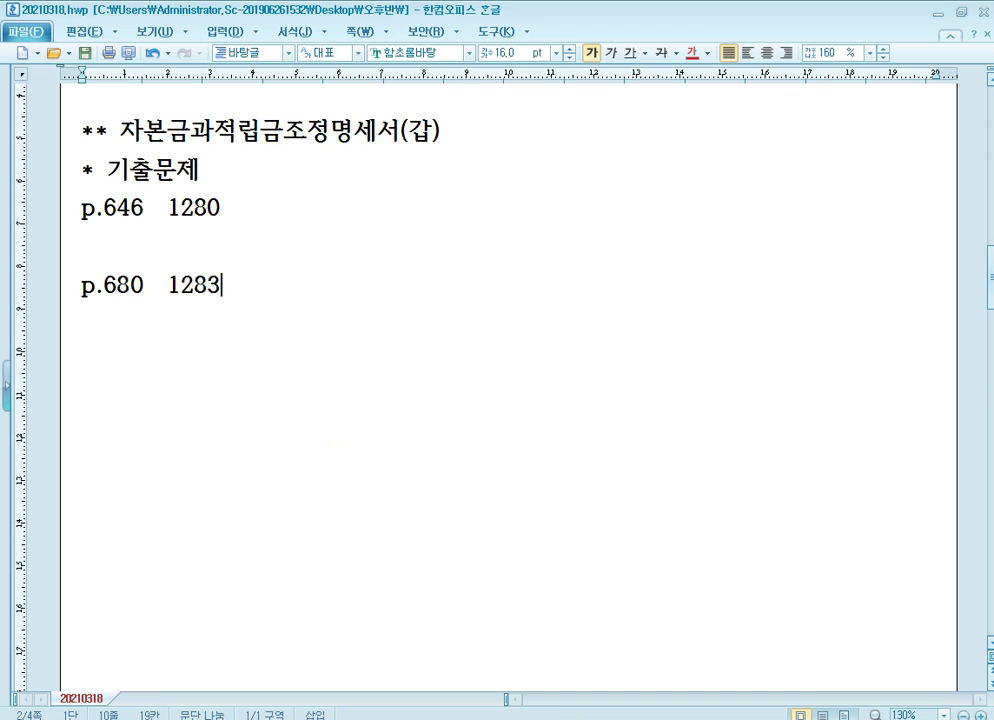
Switch to KcLep and change the working company to code 1283, 광명전자(주)
mouse_move(402, 718)
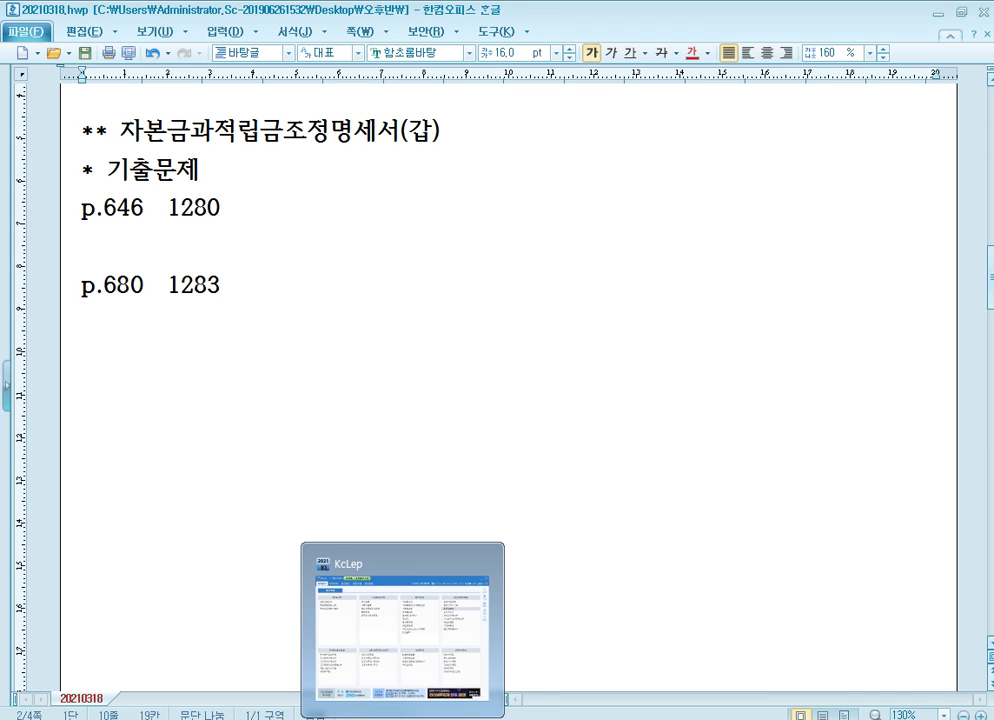
left_click(402, 625)
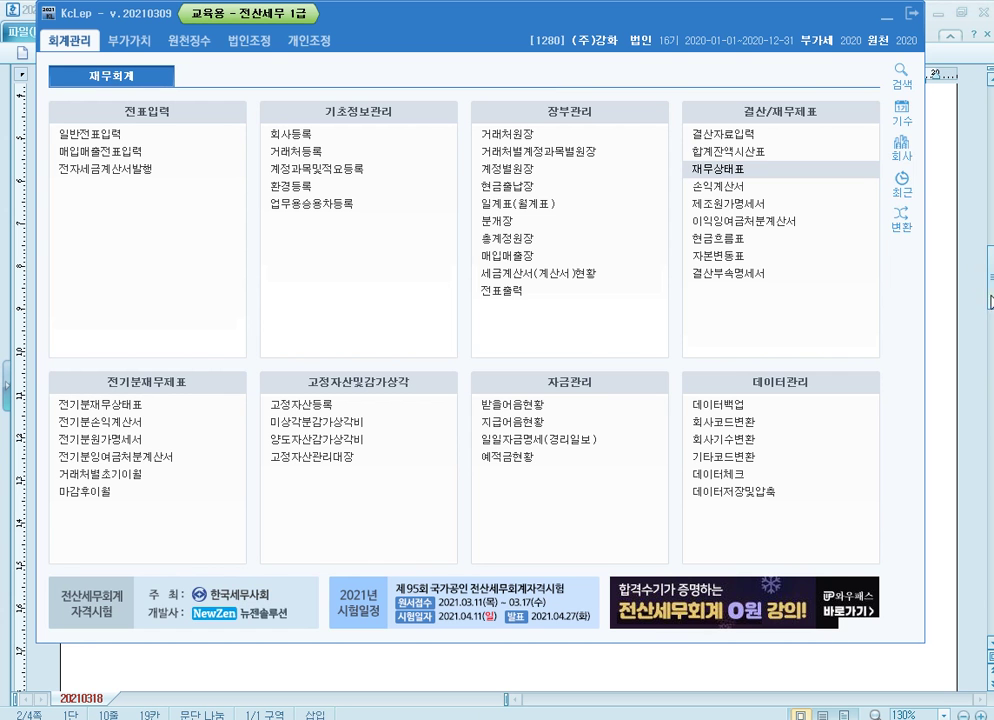
left_click(903, 148)
type("1283")
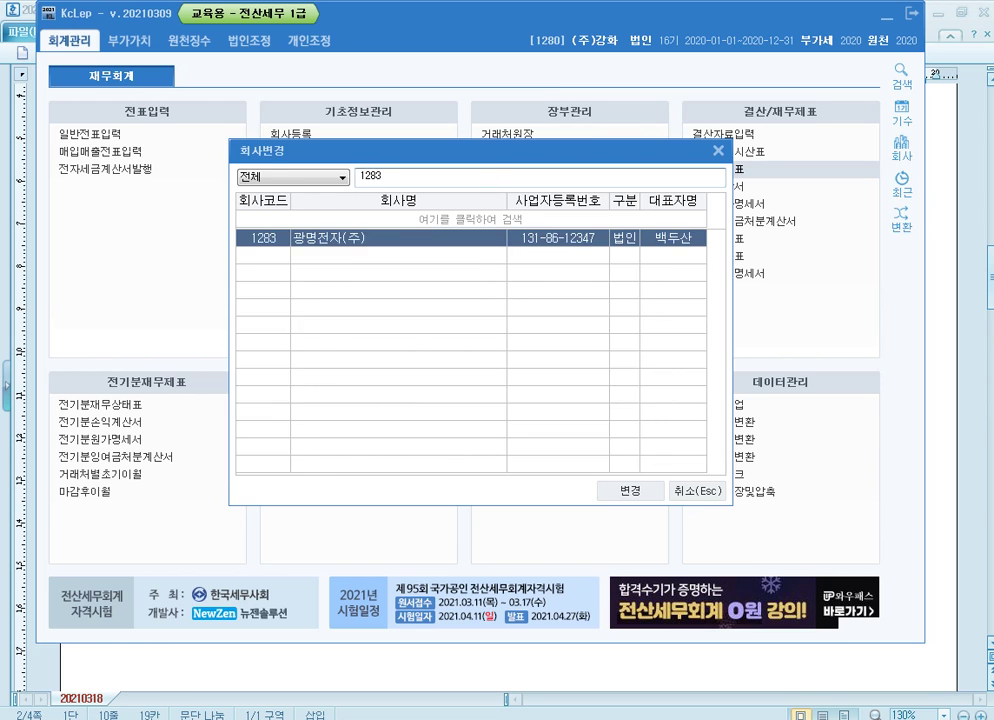
key("Return")
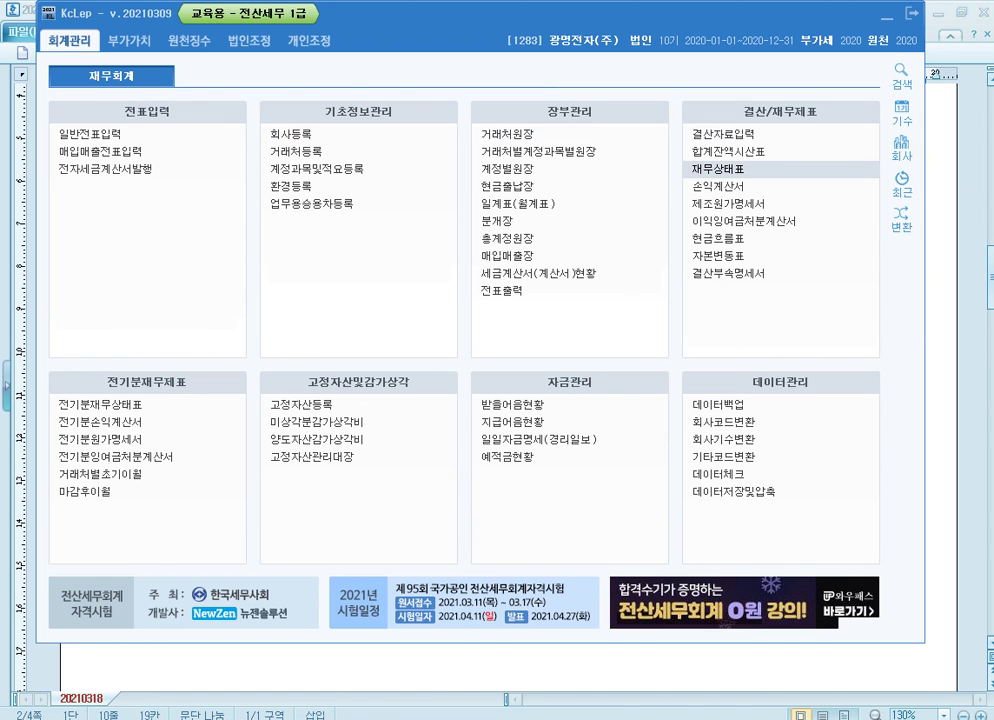
Switch to the PDF and read the prior-year (을) balances and current-year 유보 changes of problem [5] on page 680
key("alt+Tab")
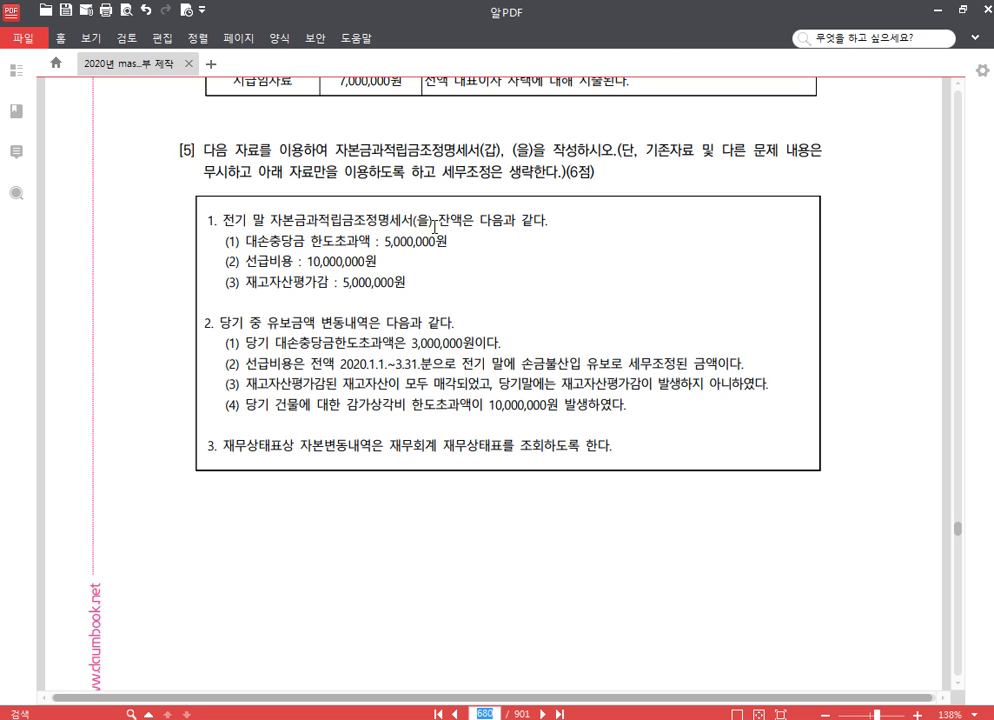
scroll(265, 220, "down", 3)
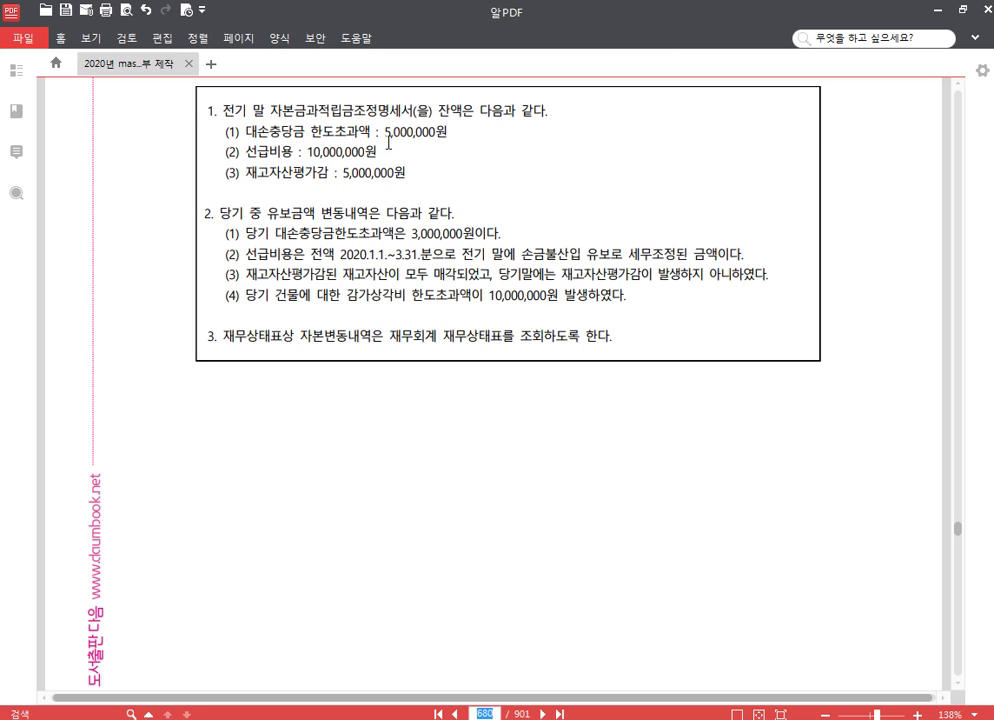
left_click(389, 167)
Open the 자본금과적립금조정명세서 in KcLep, delete all existing (을) data, and check the (갑) form before returning to (을)
key("alt+Tab")
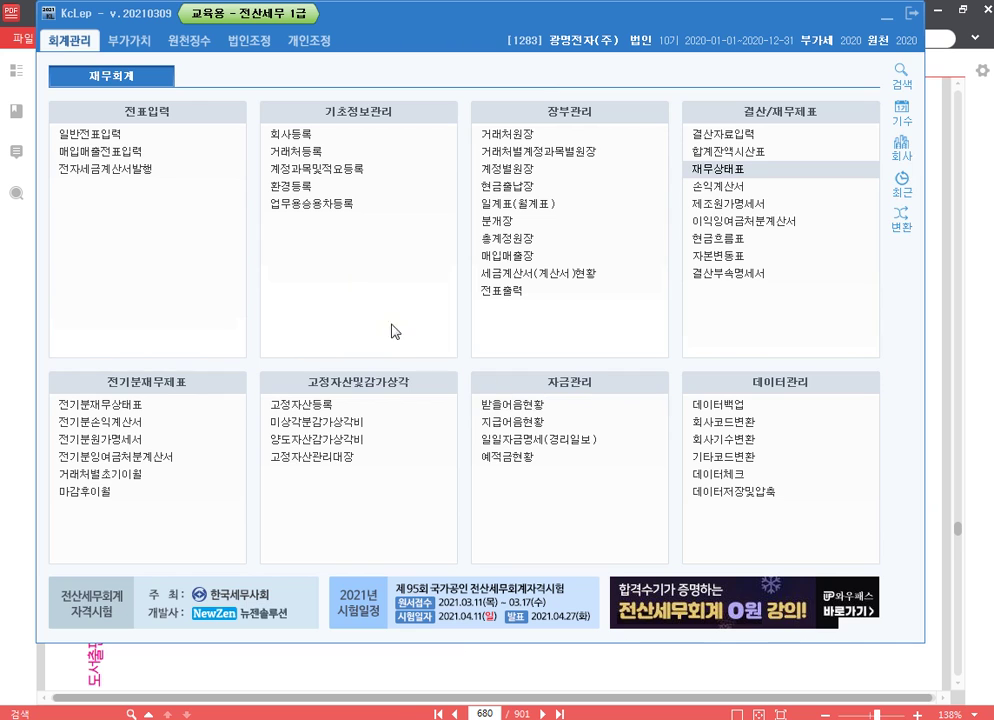
left_click(258, 40)
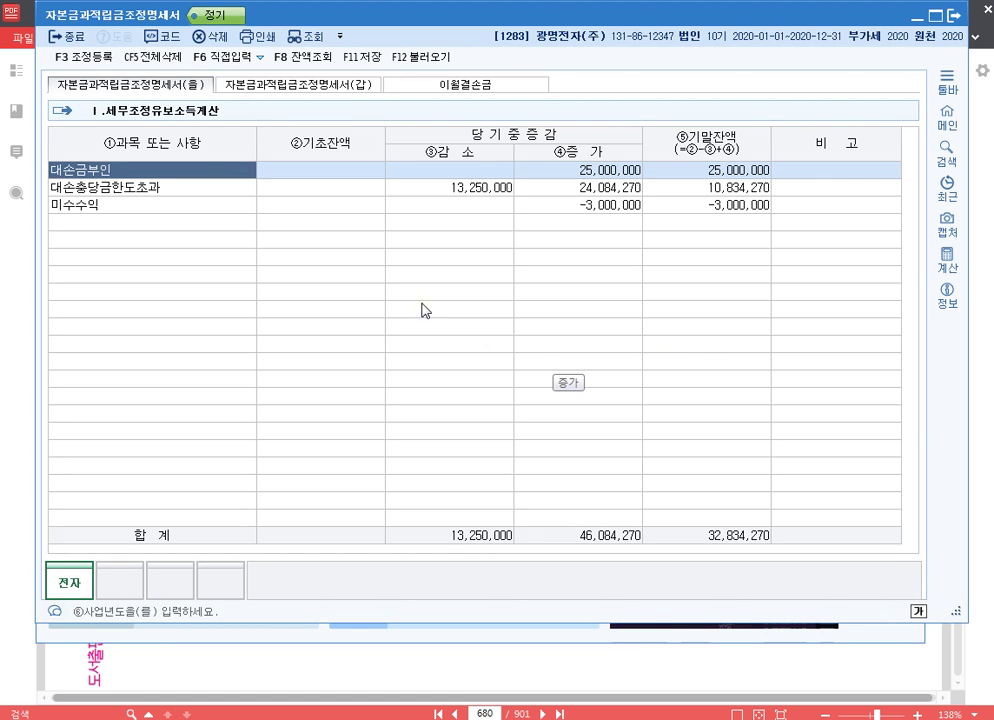
left_click(160, 65)
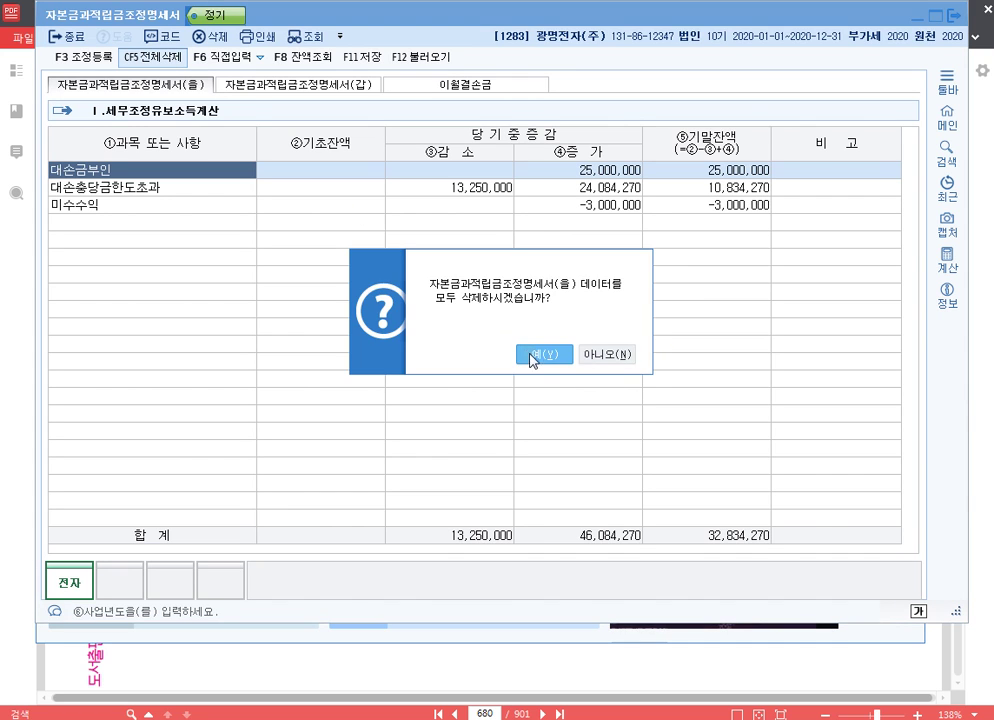
left_click(545, 355)
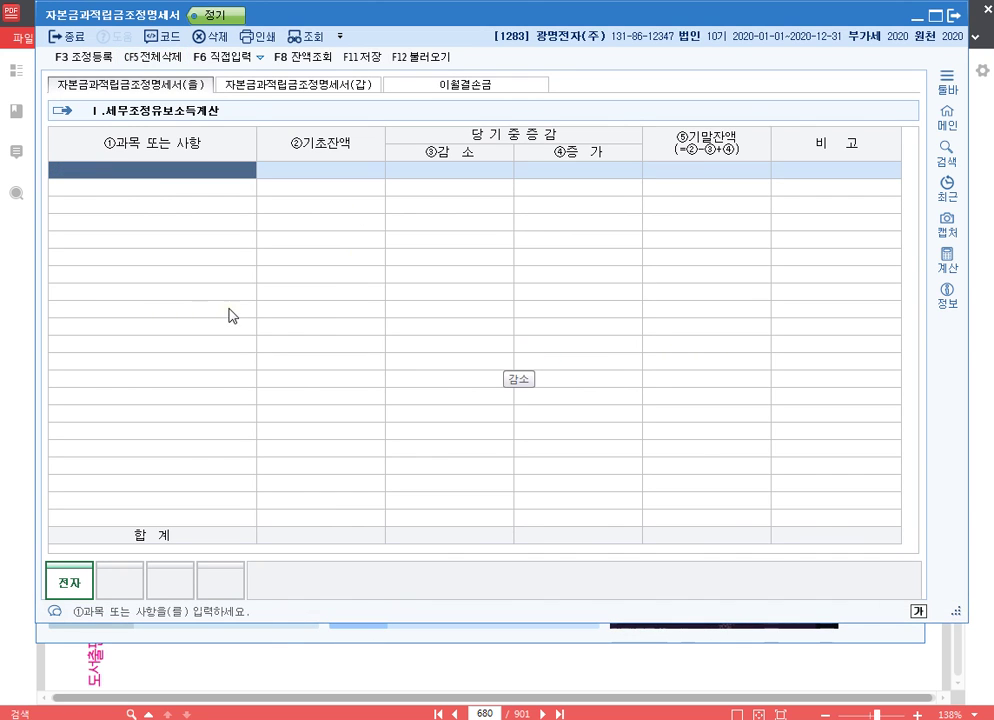
left_click(285, 88)
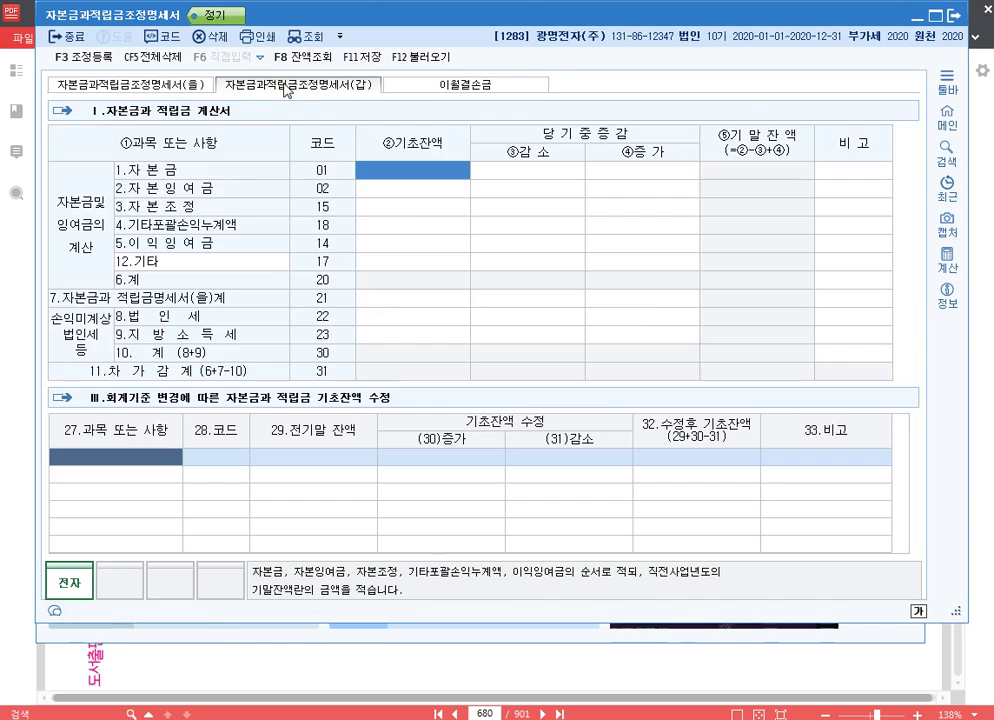
left_click(140, 85)
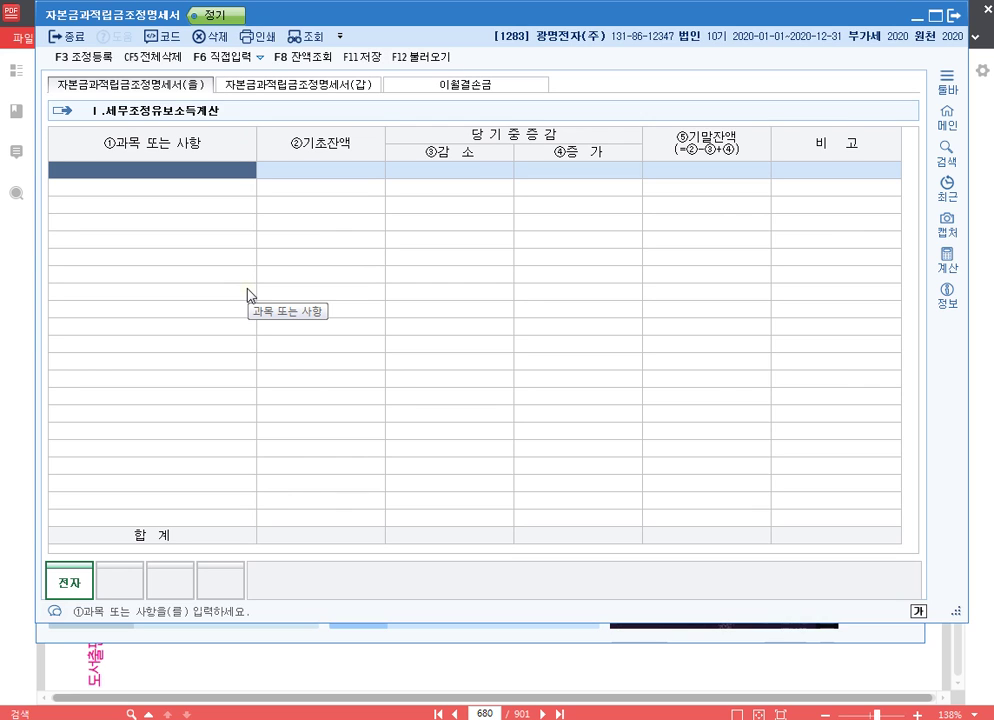
Turn on direct entry in the (을) form and add 대손충당금 한도초과액 with a 기초잔액 of 5,000,000
left_click(222, 57)
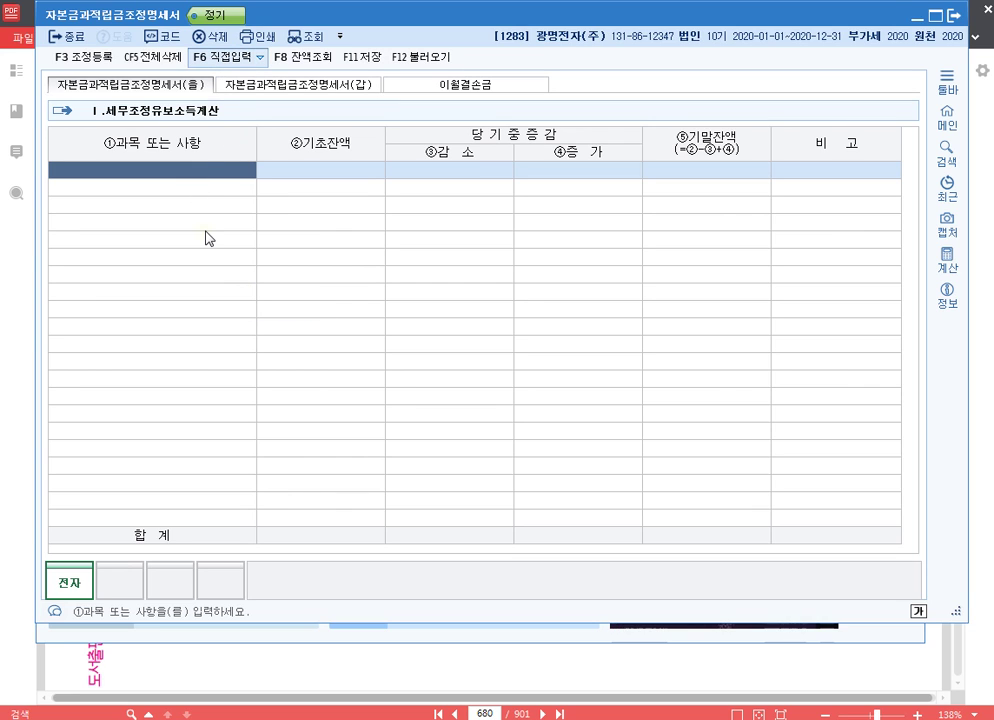
type("대")
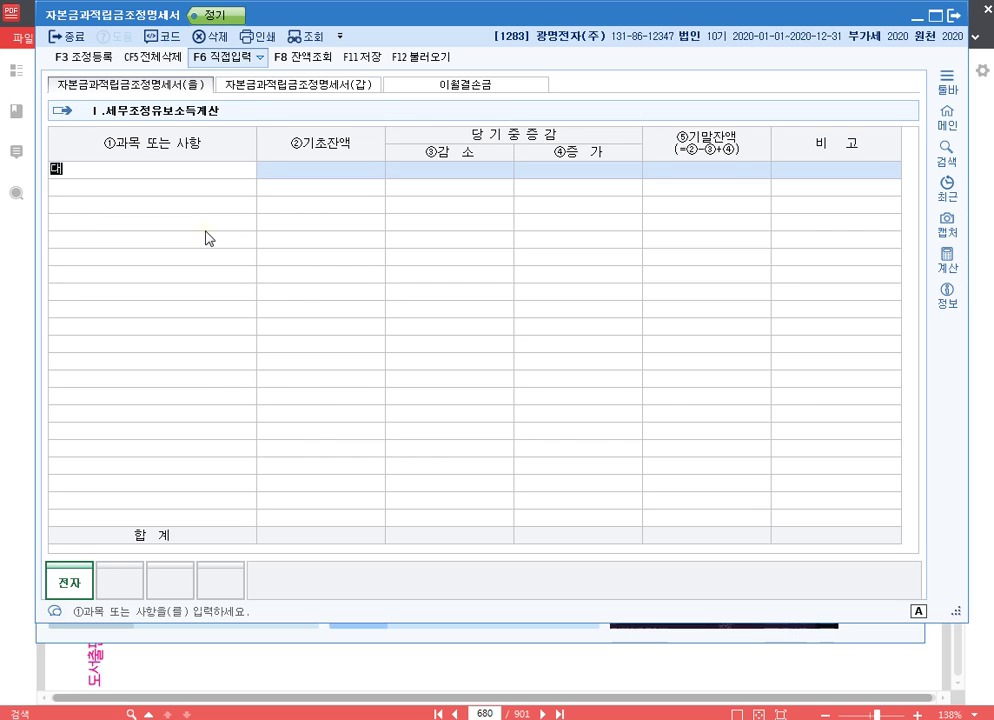
type("손ㅈ당금 한도초과")
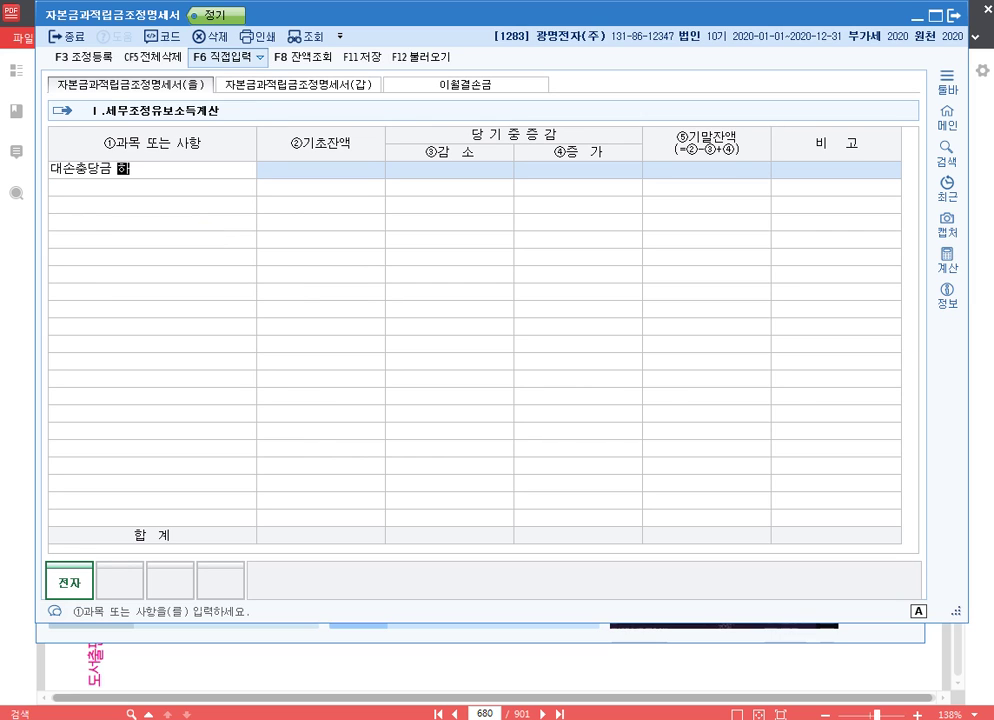
type("액")
key("Return")
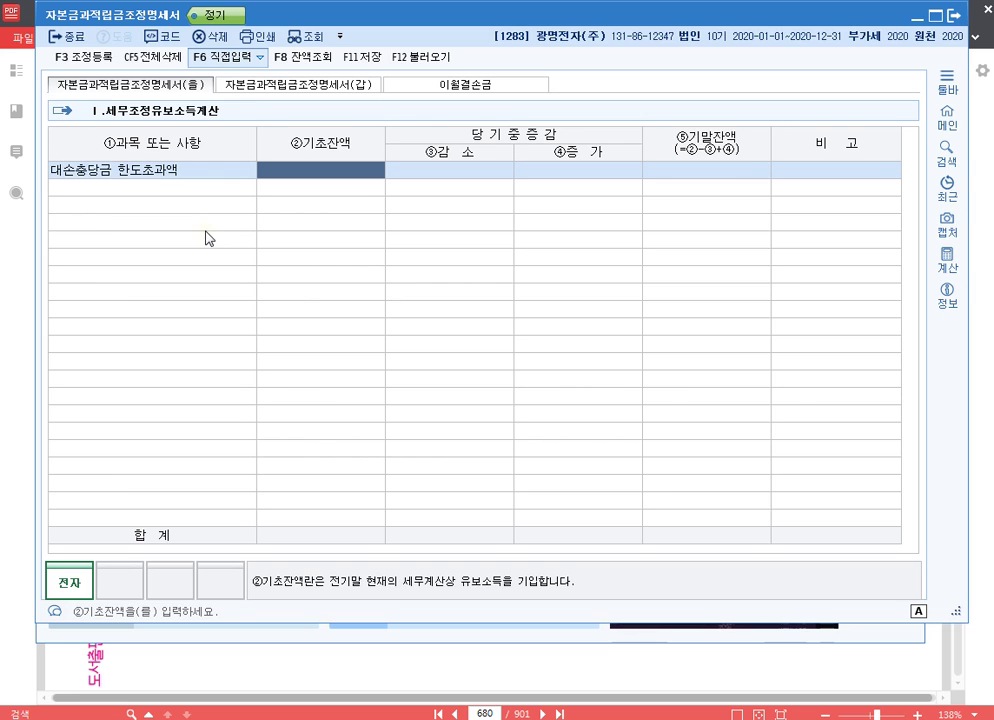
type("5000000")
key("Return")
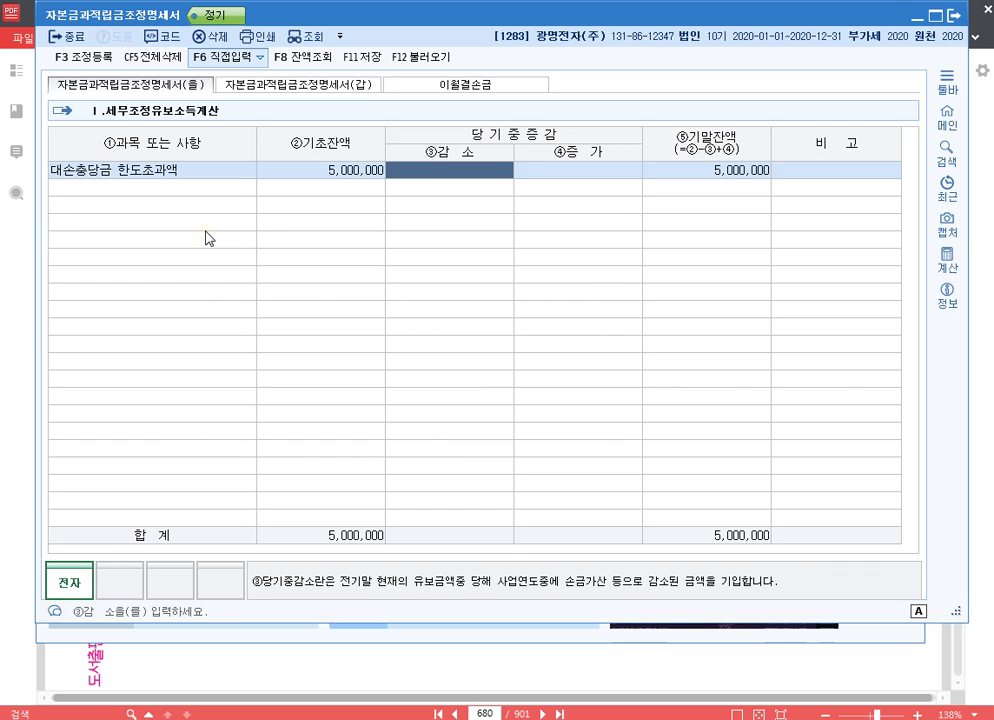
Add 선급비용 as the second item of the (을) form with a 기초잔액 of 10,000,000
key("Return")
key("Return")
key("Return")
type("신")
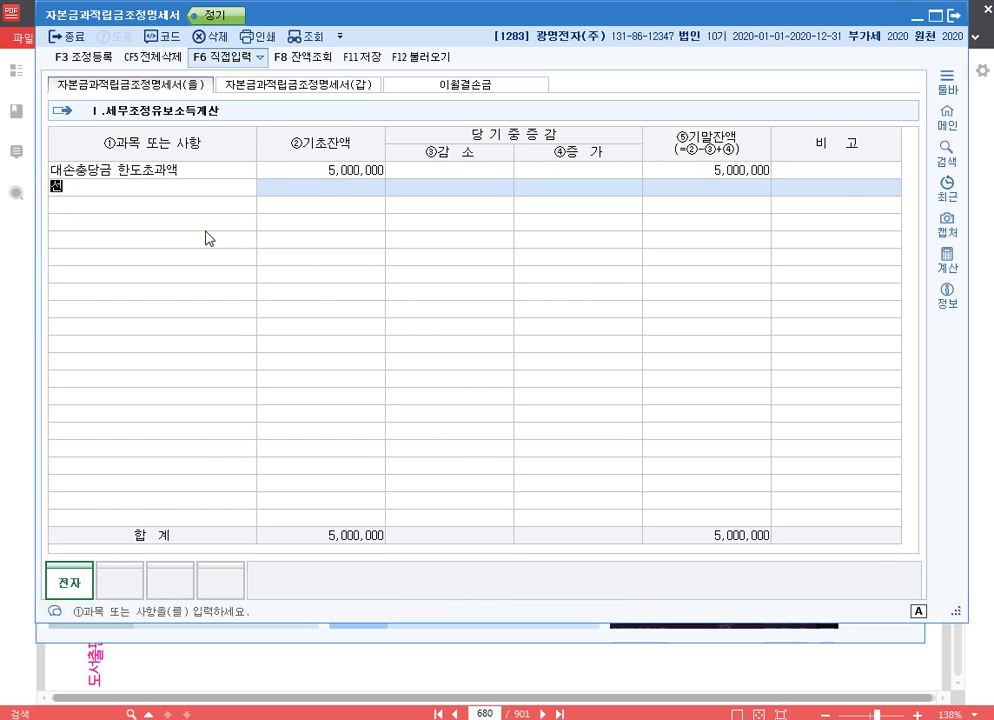
type("급비용")
key("Return")
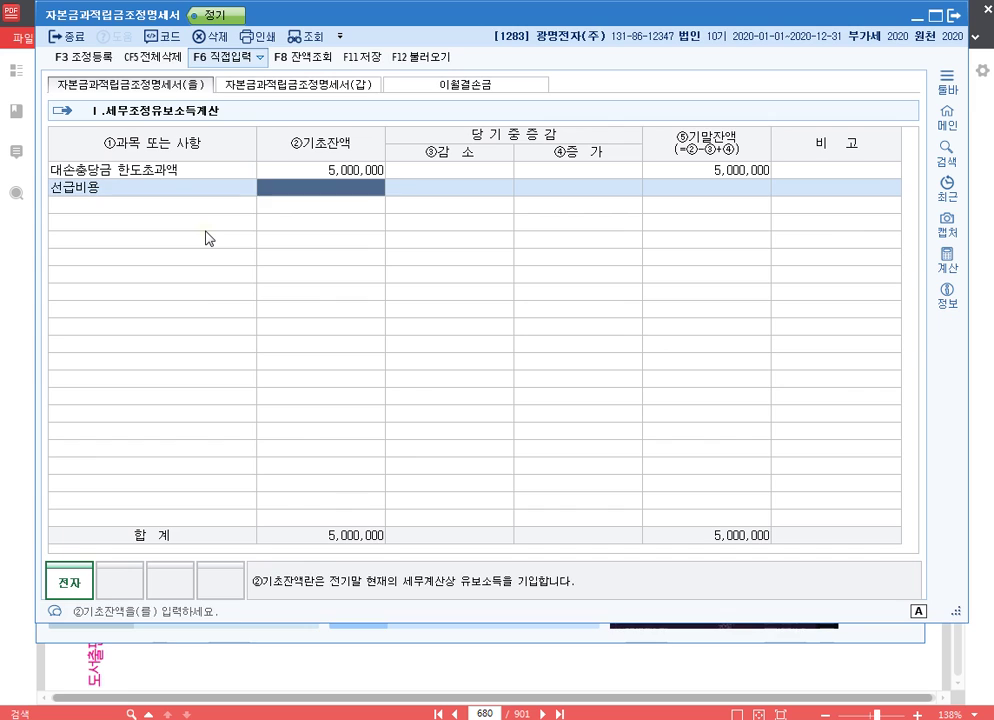
type("10000000")
key("Return")
Add 재고자산평가감 as the third item of the (을) form with a 기초잔액 of 5,000,000
key("Return")
key("Return")
key("Return")
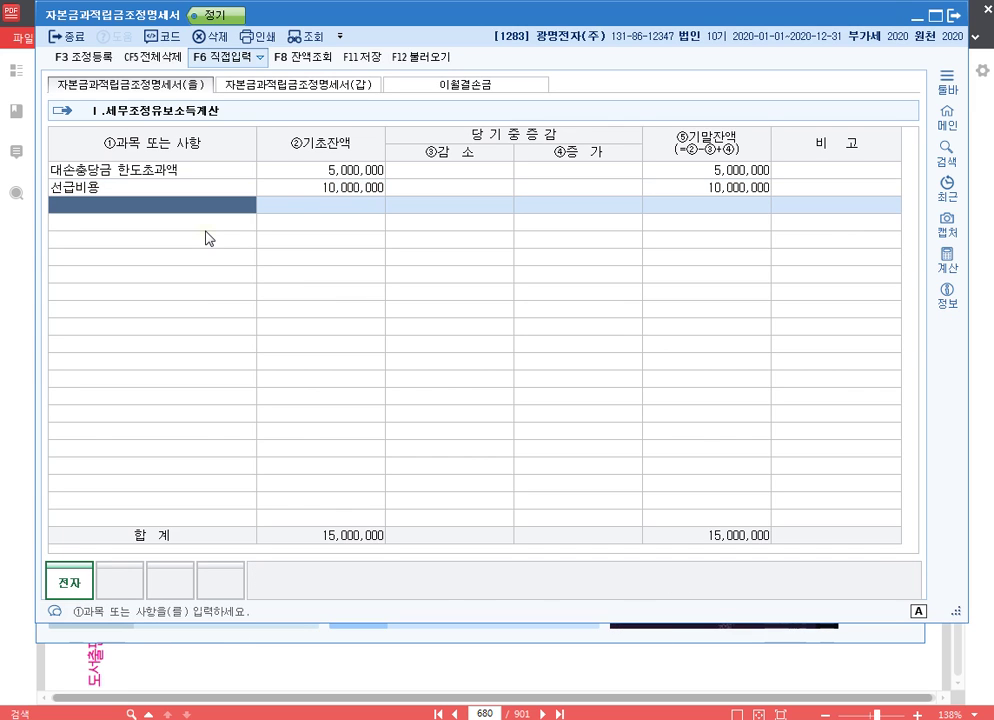
type("재고자")
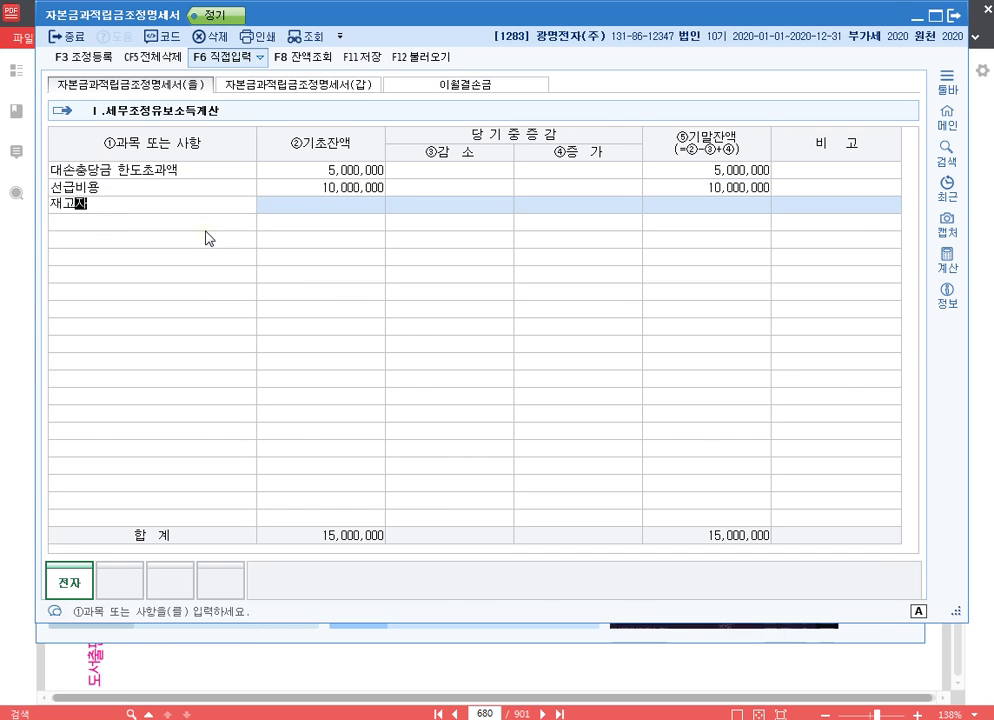
type("산평가감")
key("Return")
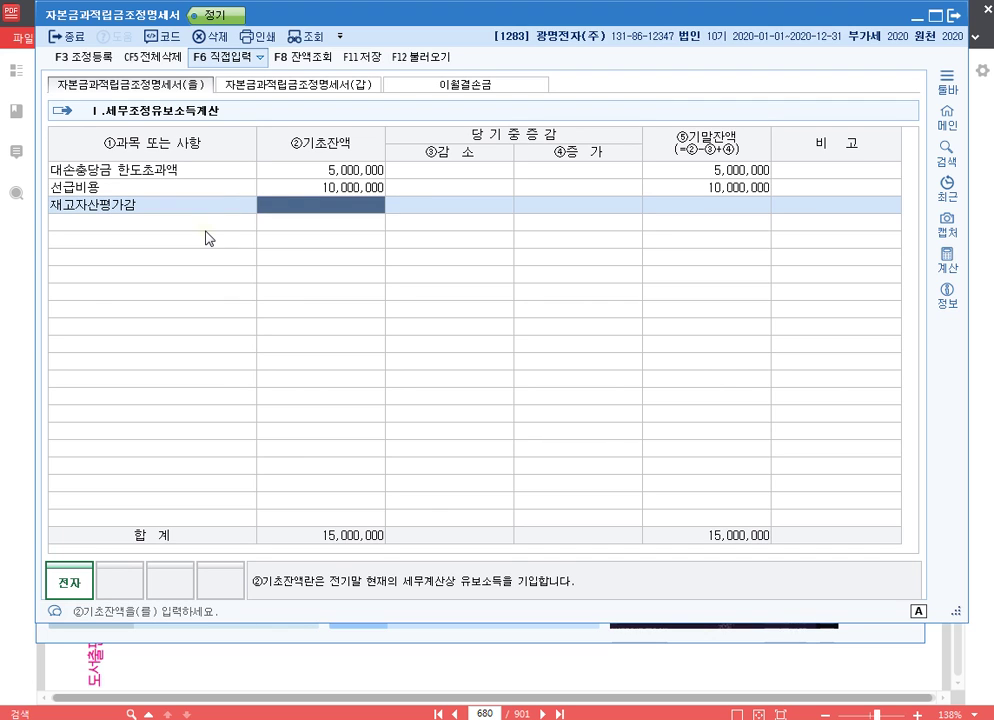
type("5000000")
key("Return")
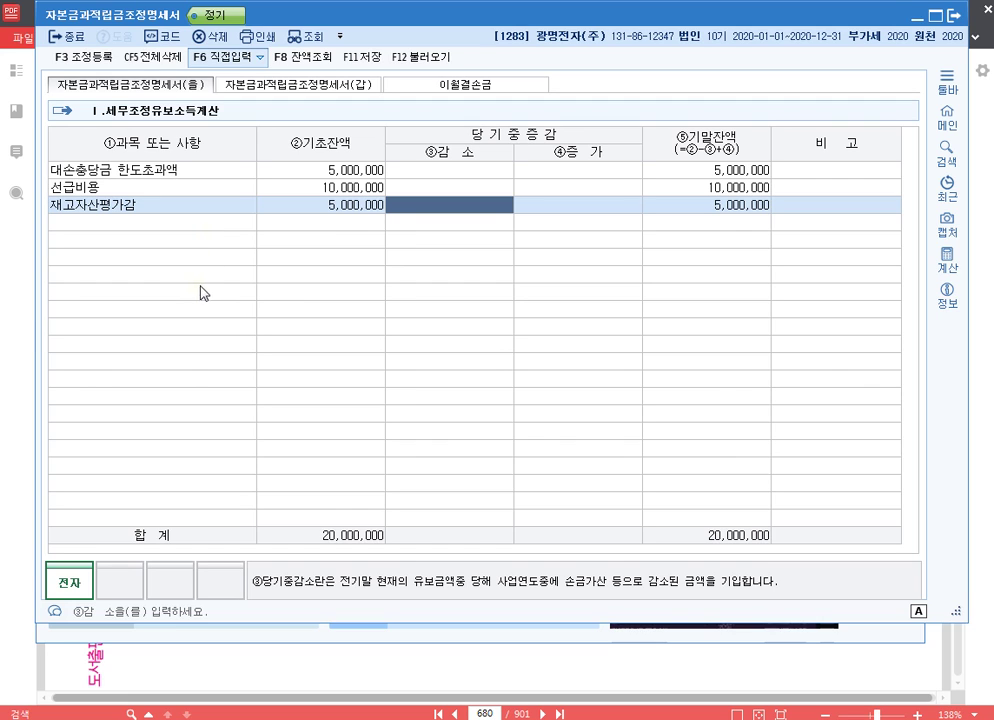
Enter a 증가 of 3,000,000 and a 감소 of 5,000,000 for 대손충당금 한도초과액
left_click(504, 168)
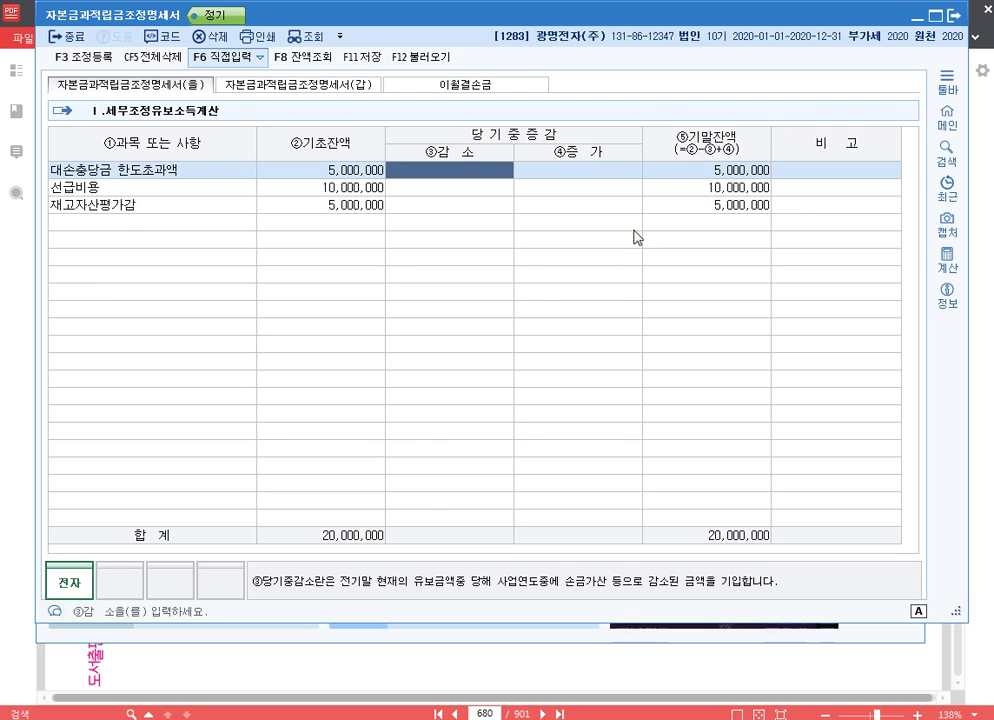
left_click(601, 172)
type("3000000")
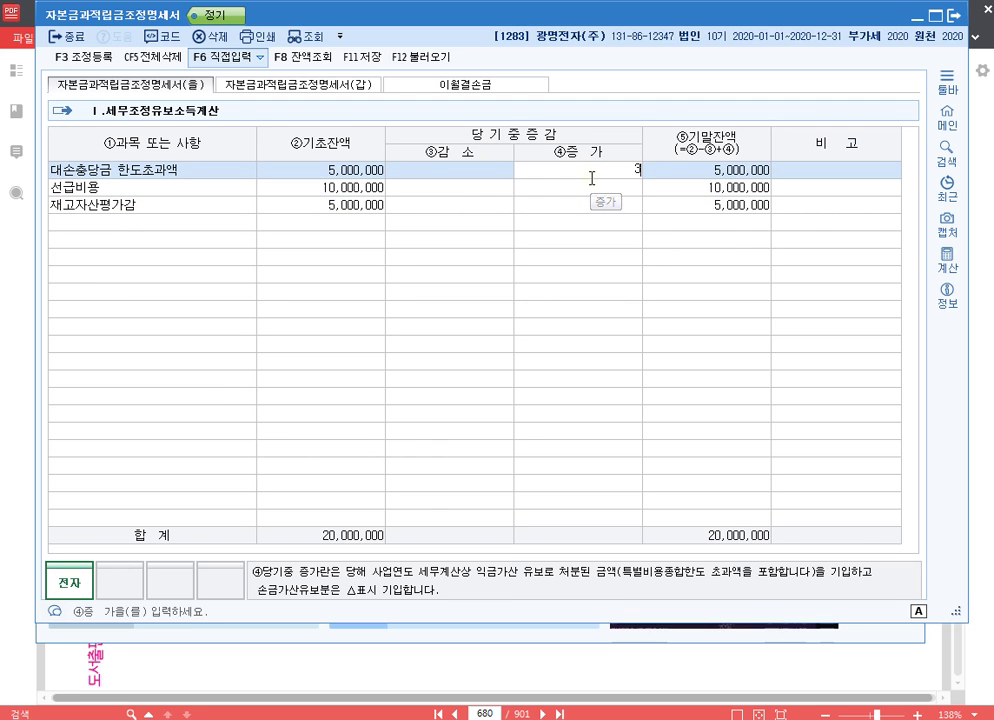
key("Return")
type("5000000")
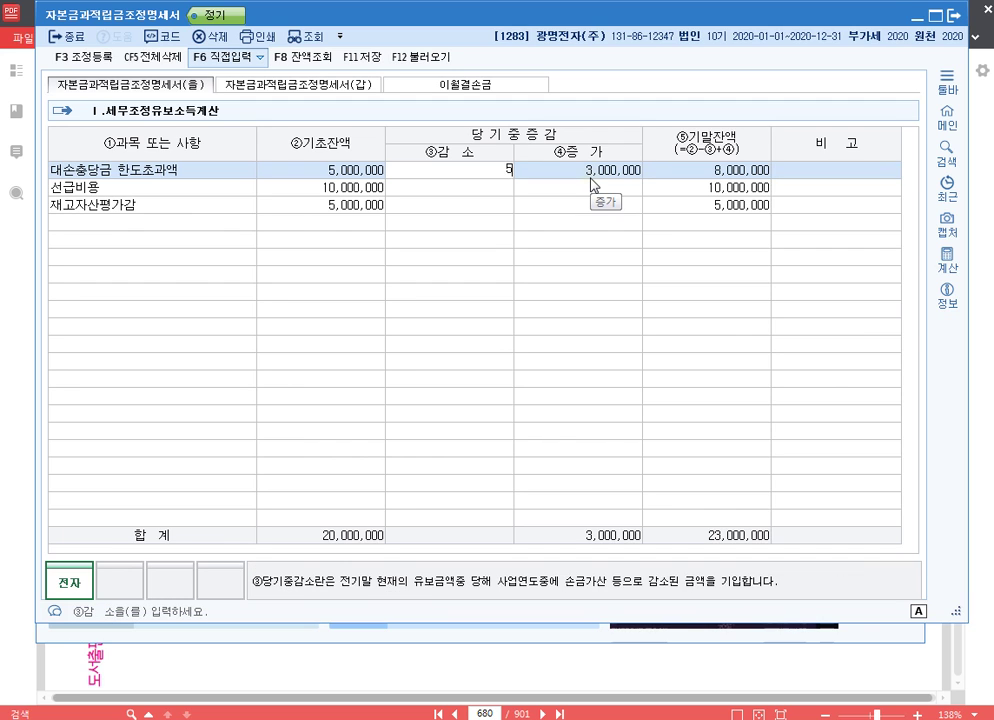
key("Return")
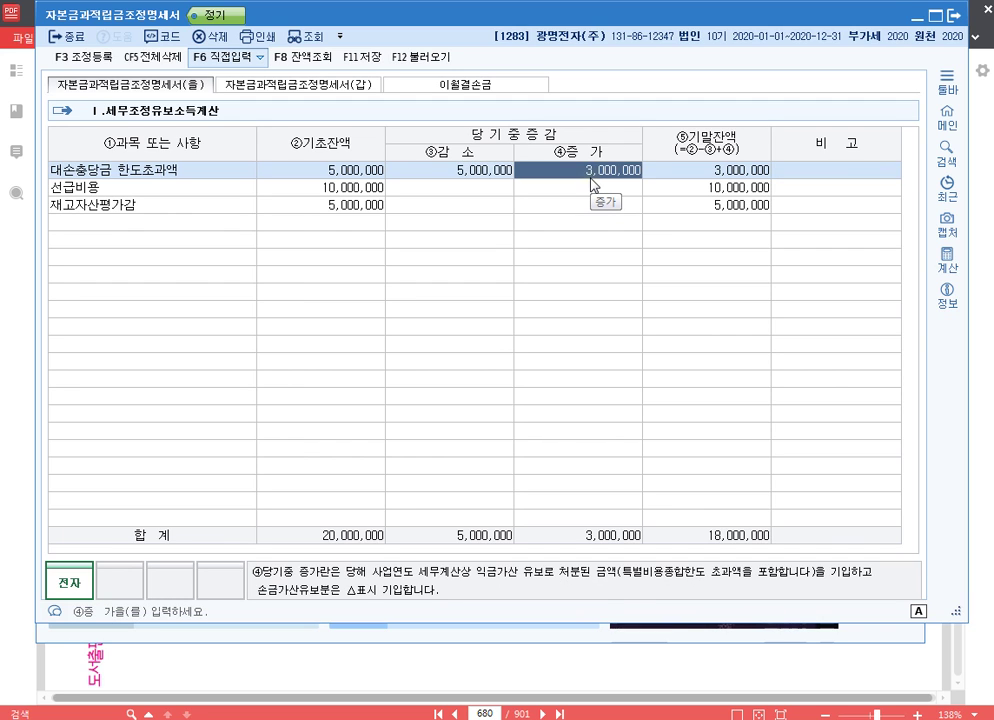
key("Left")
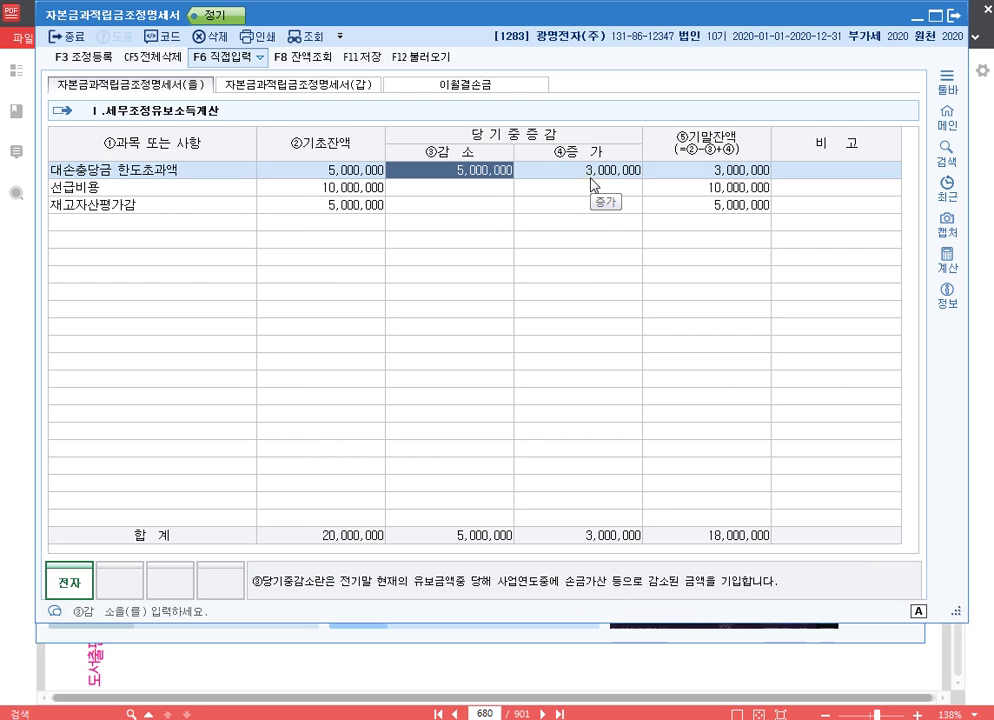
Enter a 감소 of 10,000,000 for 선급비용 and 5,000,000 for 재고자산평가감
key("Down")
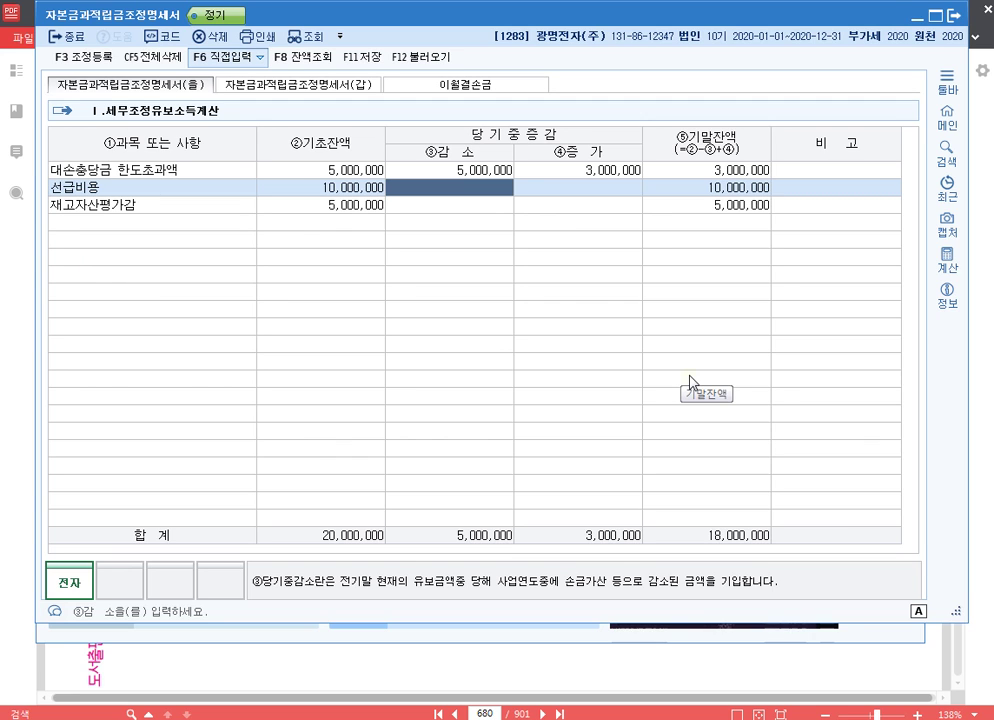
type("10000000")
key("Return")
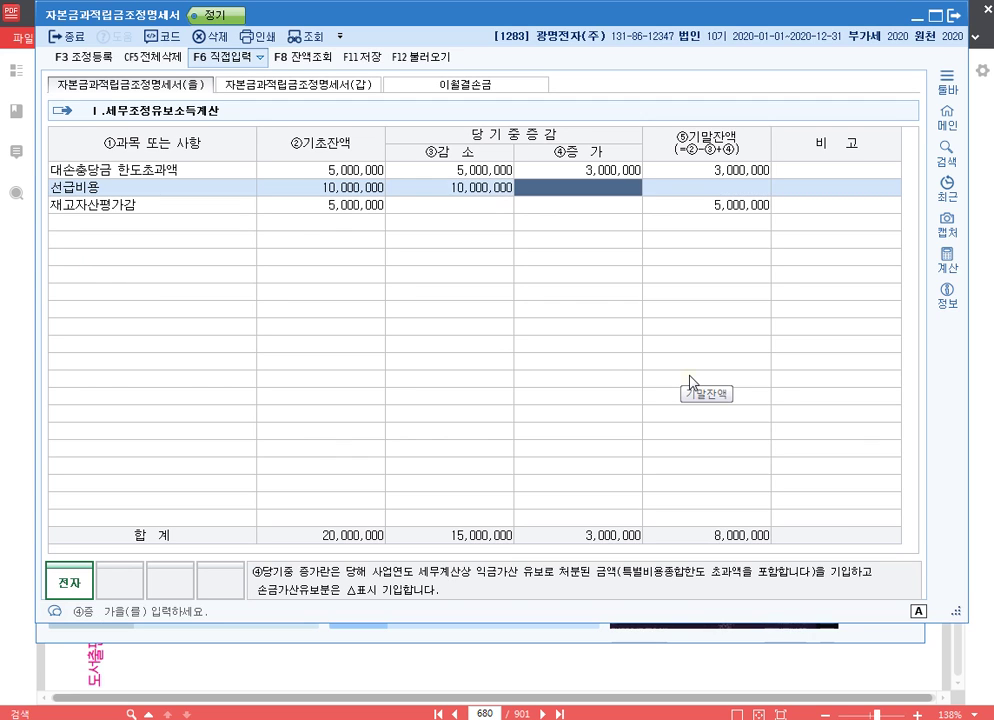
key("Left")
key("Down")
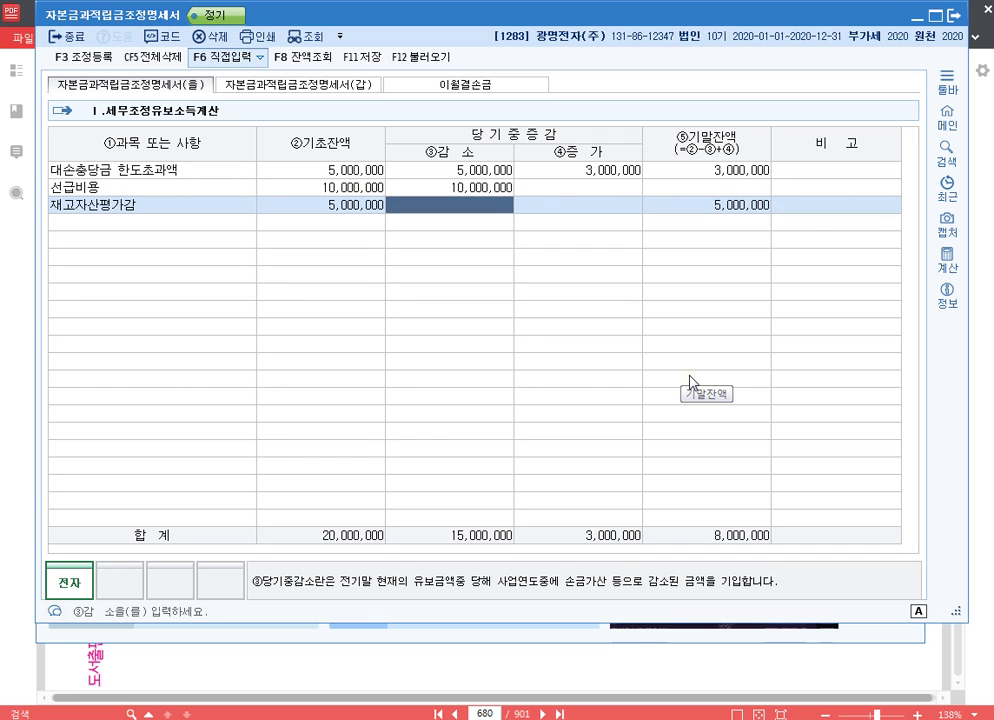
type("5000000")
key("Return")
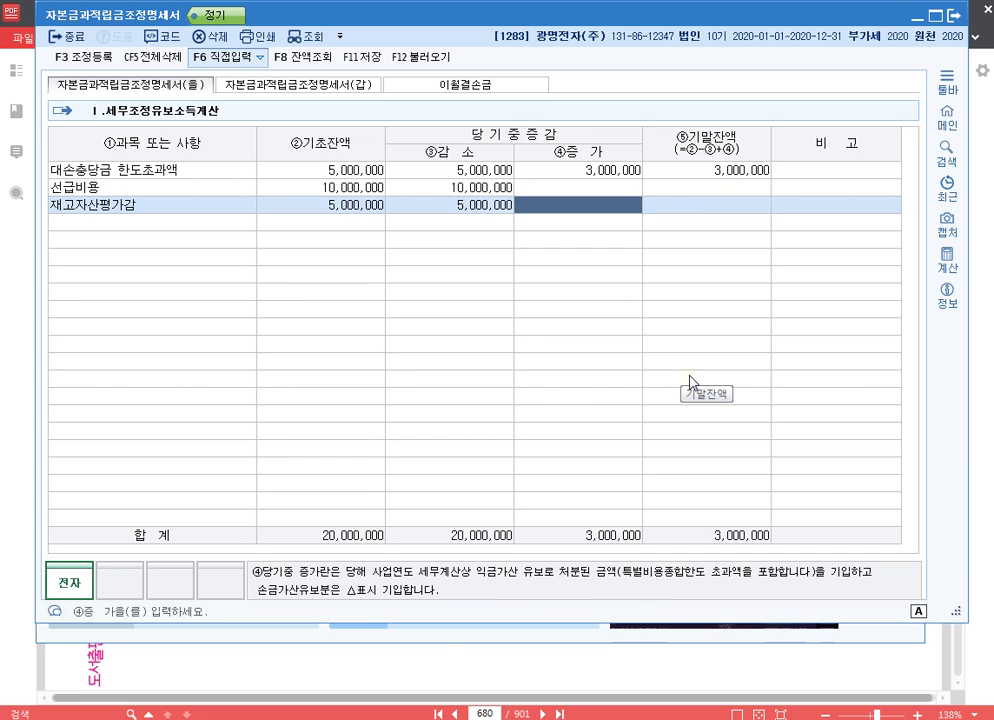
Add 건물감가상각비한도초과액 as the fourth item of the (을) form with a 증가 of 10,000,000
key("Return")
key("Return")
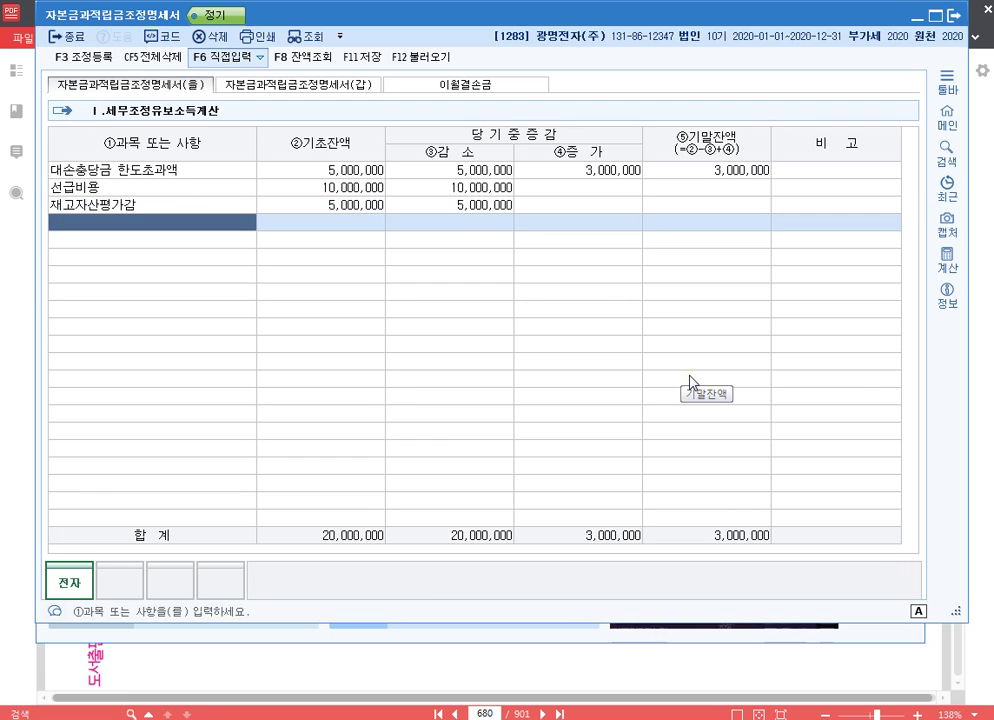
type("건물가")
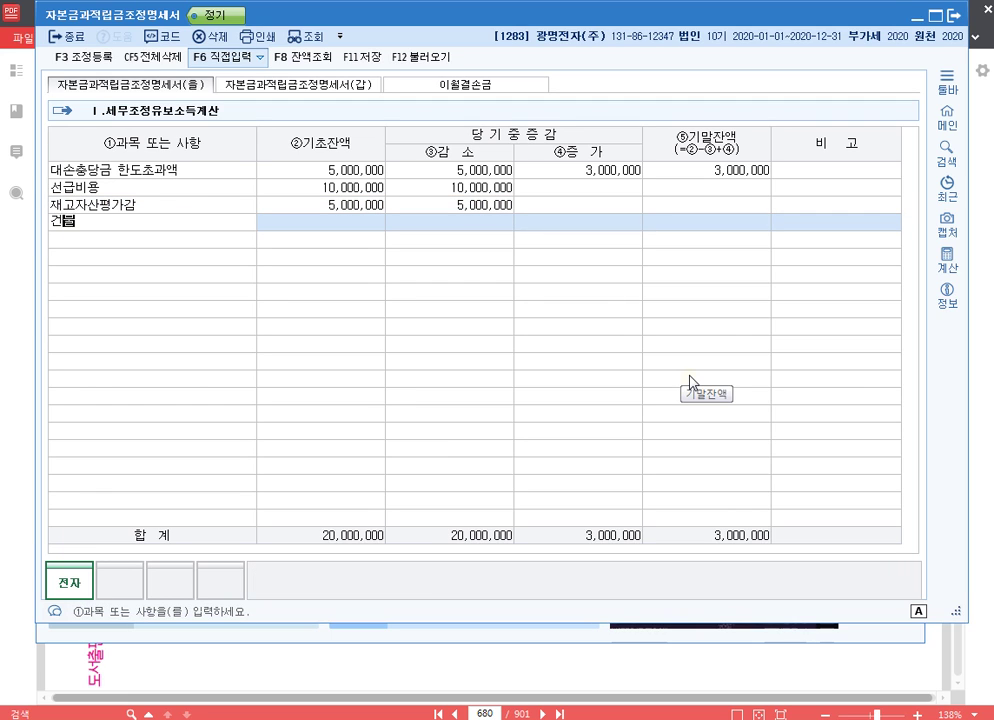
type("감가상각비한도")
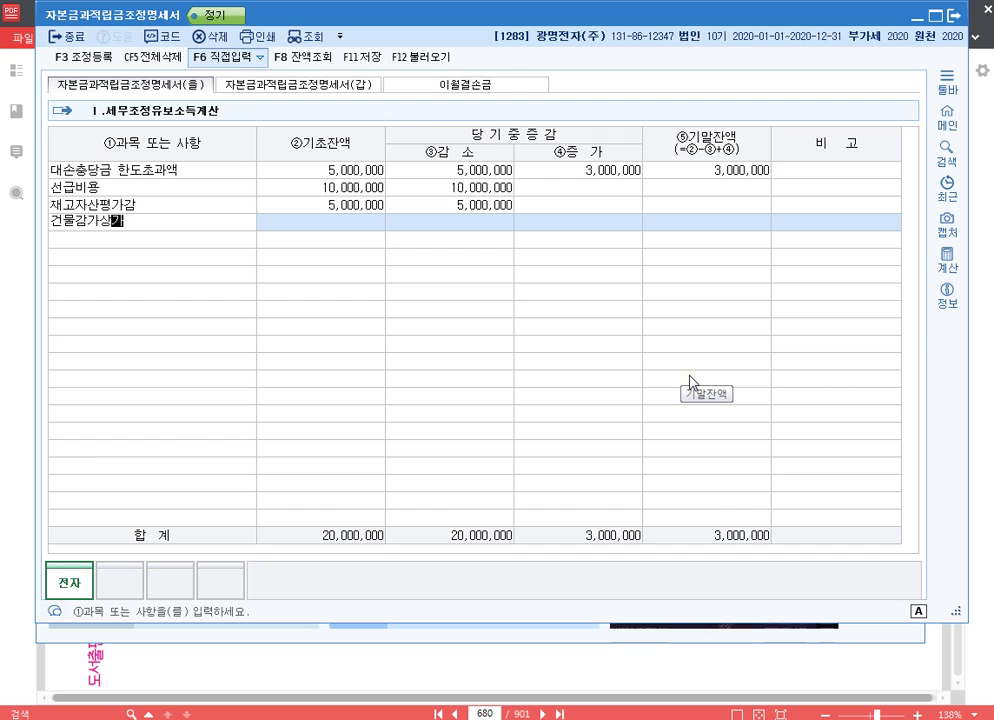
type("초과액")
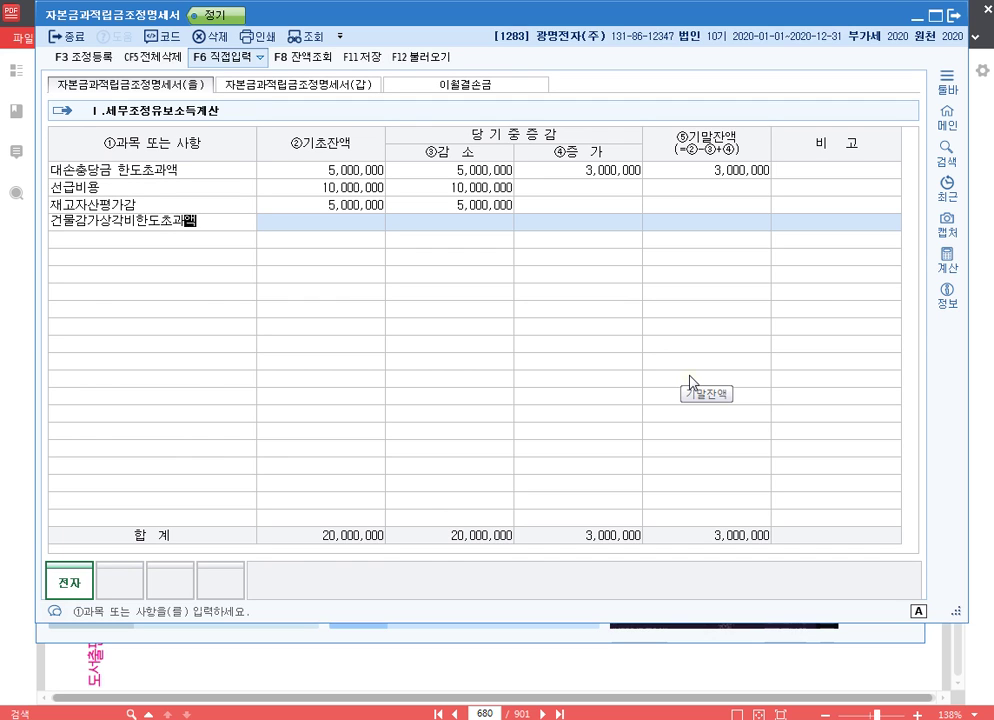
key("Return")
key("Return")
key("Return")
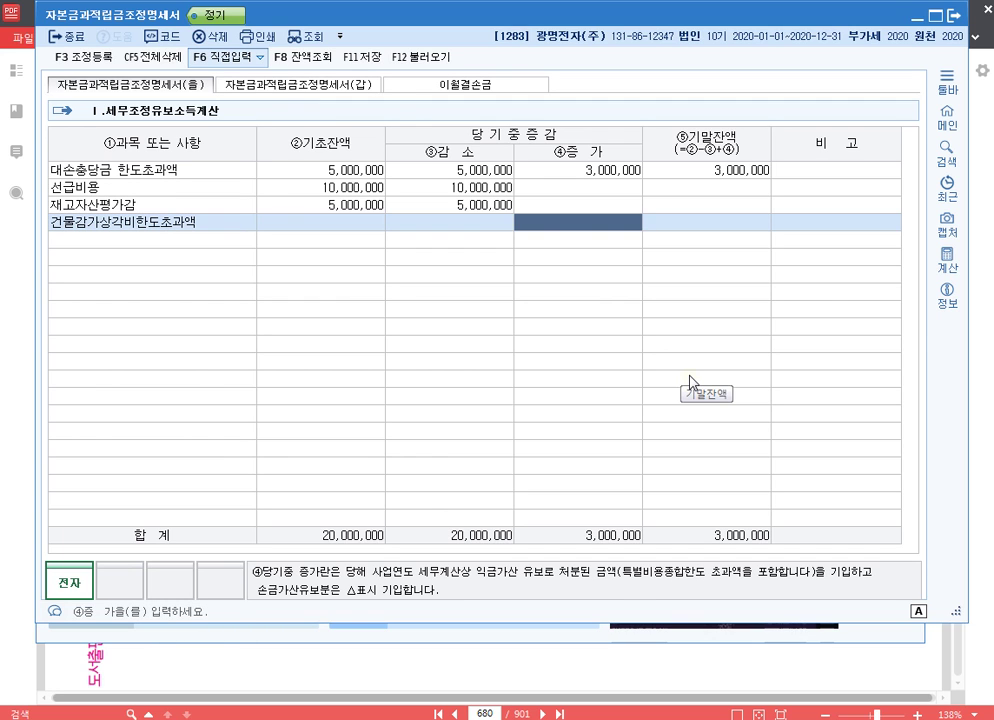
type("10000000")
key("Return")
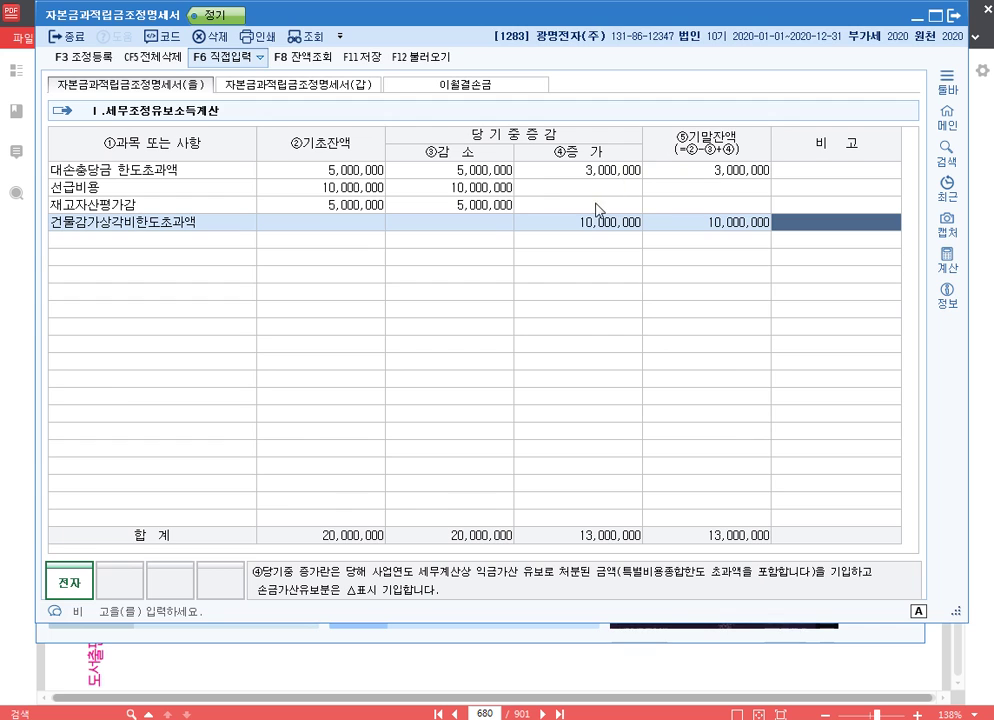
Check the (을)계 amounts carried into the (갑) form and save the 자본금과적립금조정명세서
left_click(335, 93)
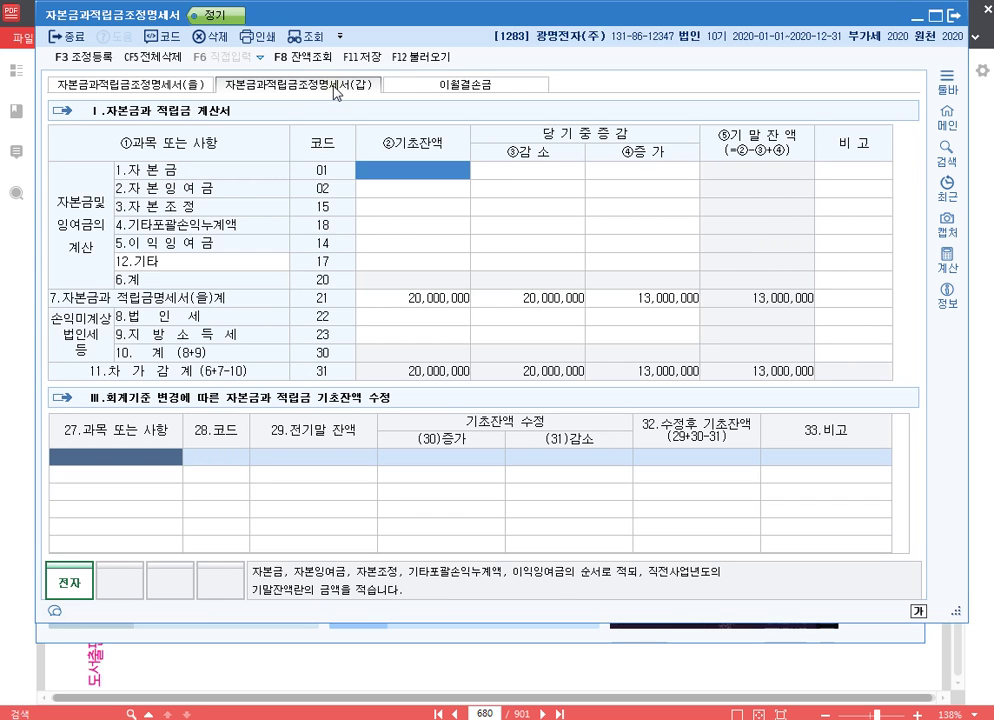
left_click(422, 300)
left_click(532, 298)
left_click(659, 297)
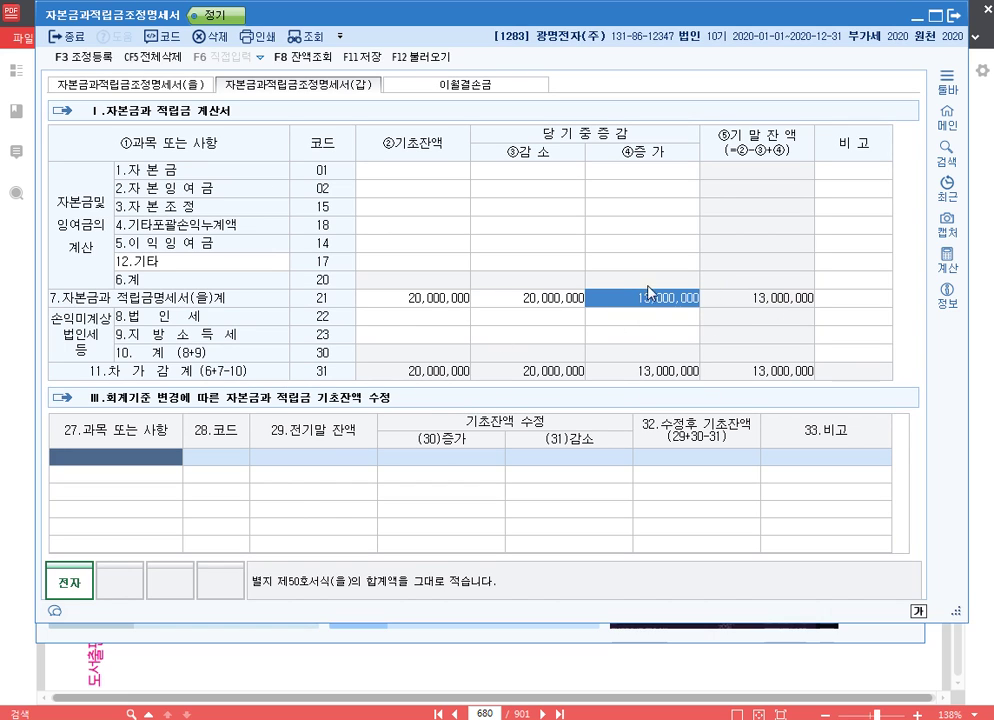
left_click(430, 174)
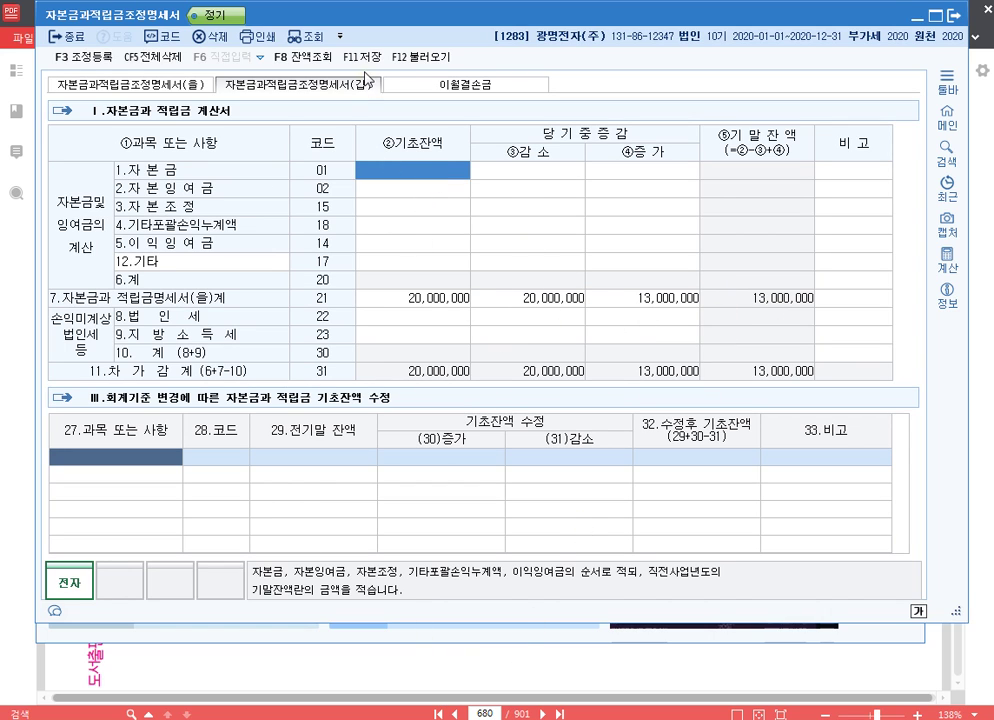
left_click(362, 57)
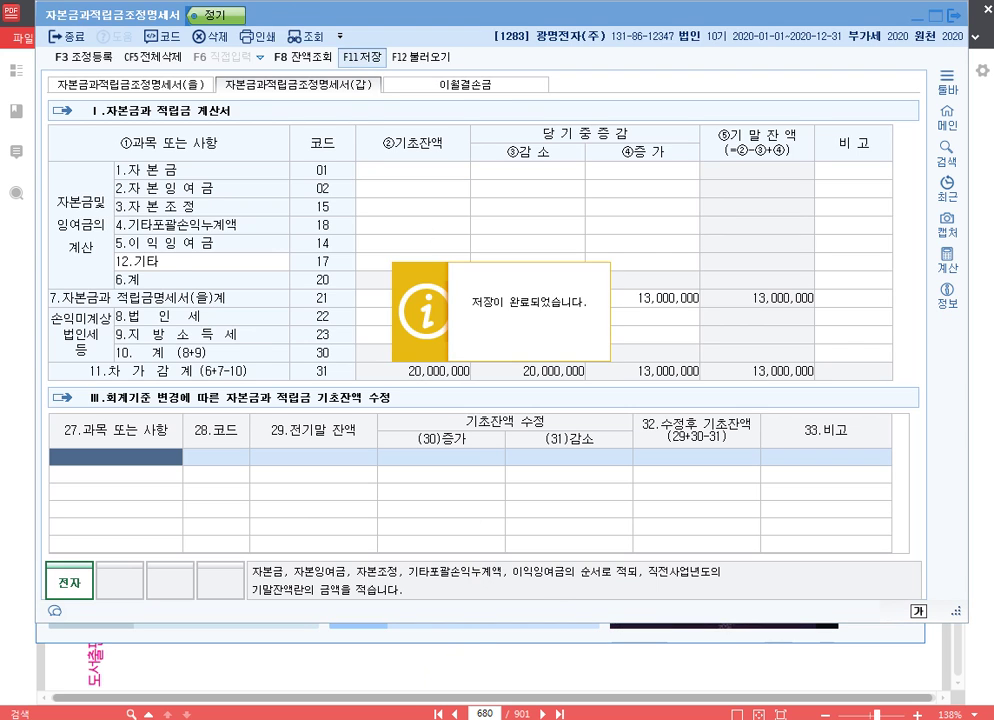
key("Escape")
key("Escape")
Open the 재무상태표 from 회계관리, query it for December 2020, and bring up the 자본 section
left_click(80, 40)
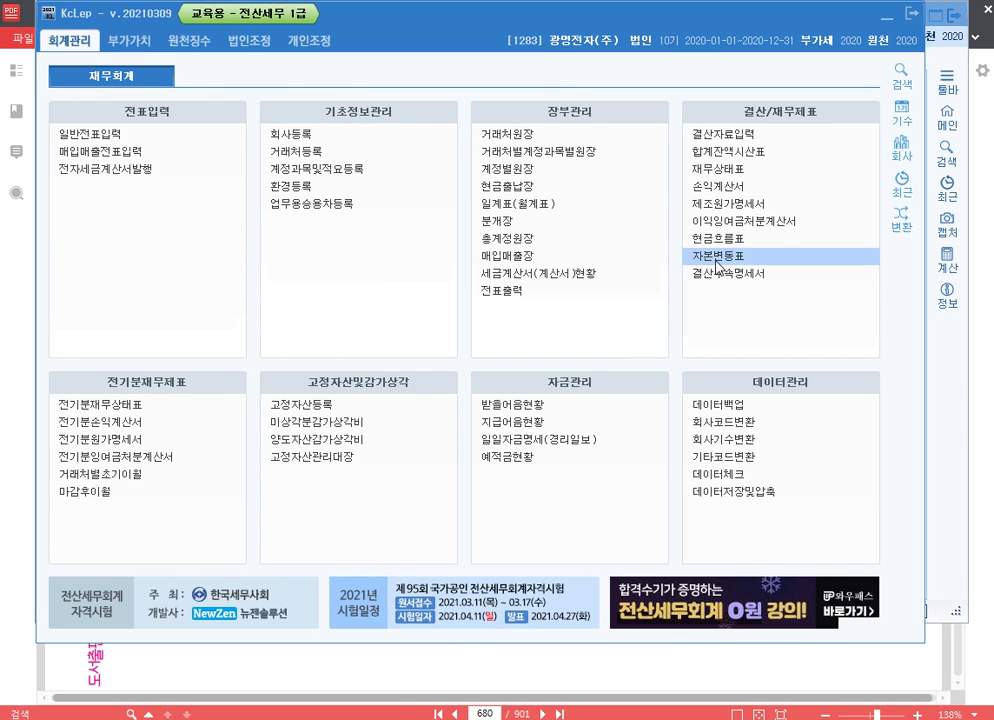
left_click(752, 169)
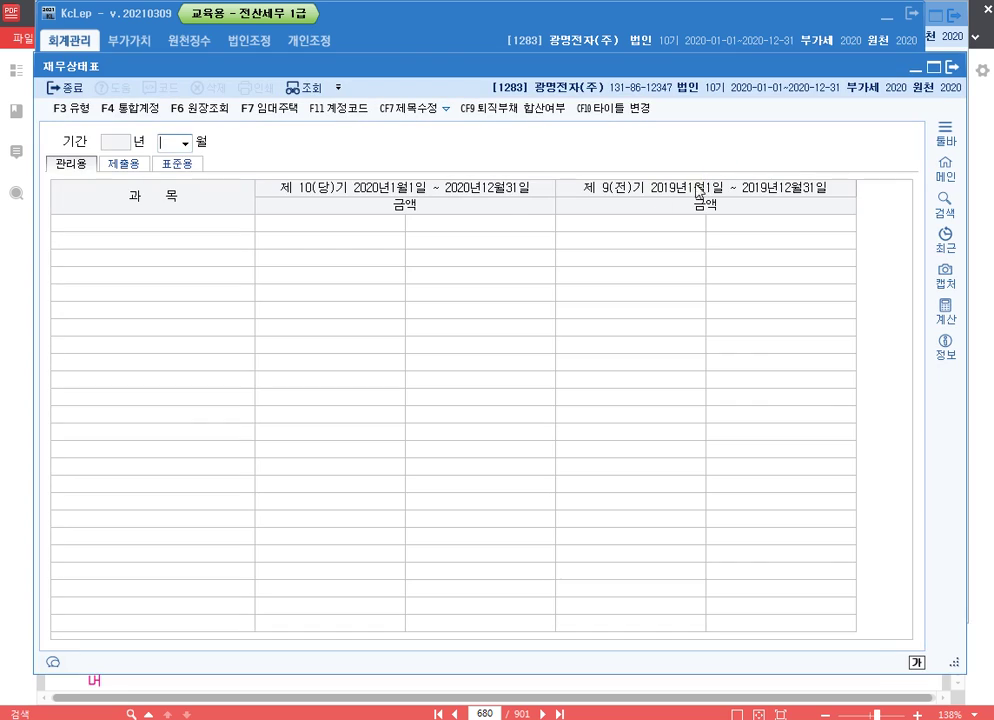
type("12")
key("Return")
scroll(645, 375, "down", 10)
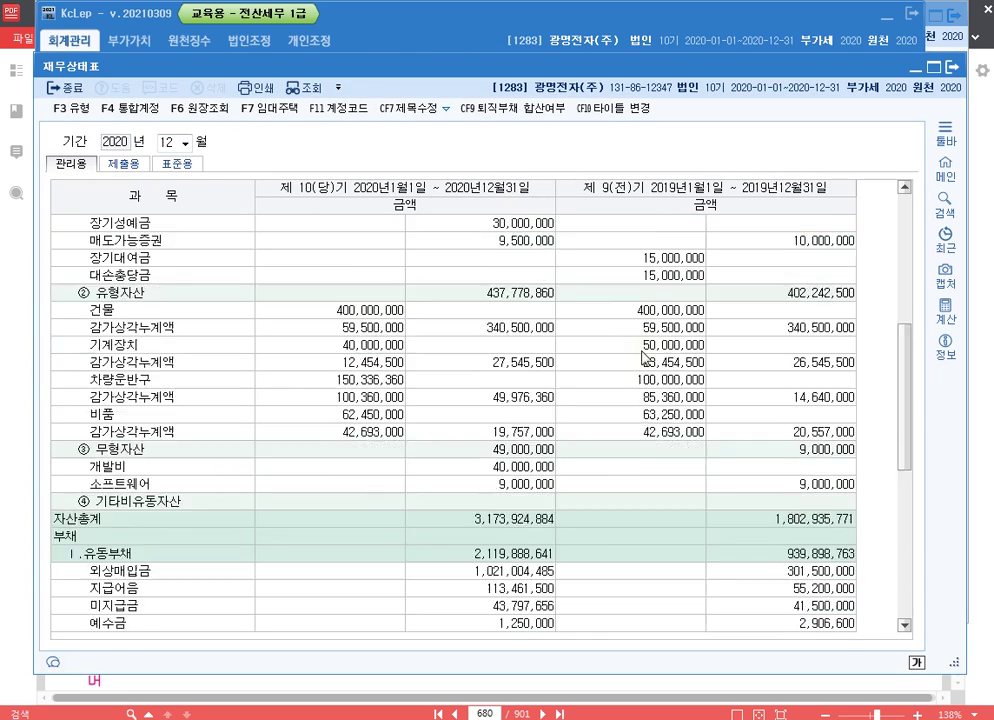
double_click(400, 67)
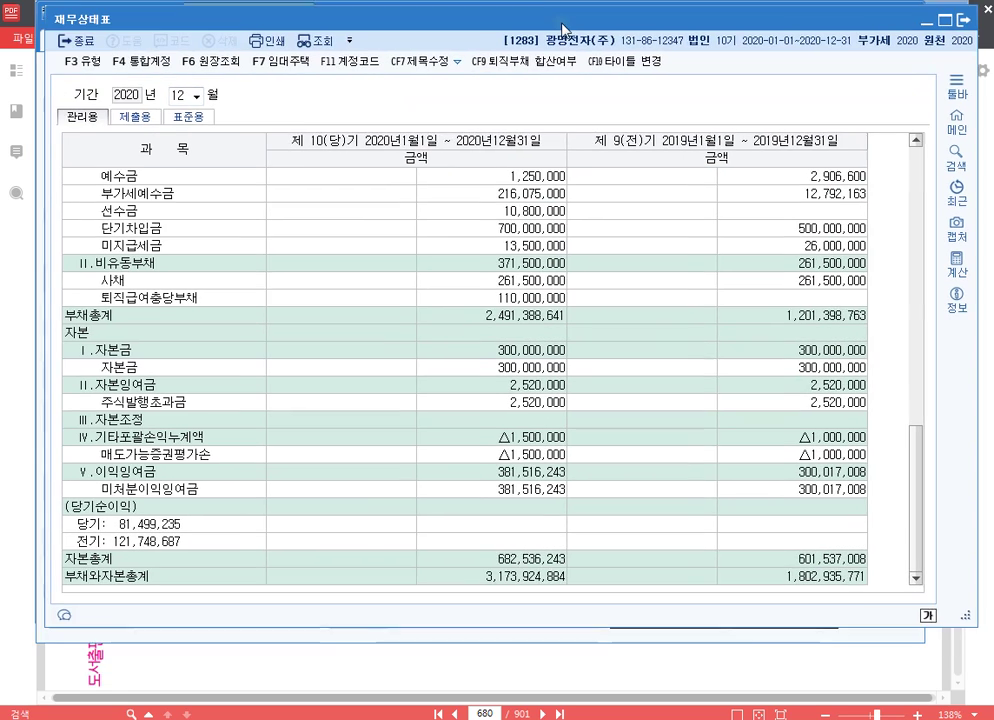
Examine the current-year and prior-year amounts of 자본금, 자본잉여금, 자본조정, 기타포괄손익누계액 and 이익잉여금 in the 재무상태표
left_click(516, 349)
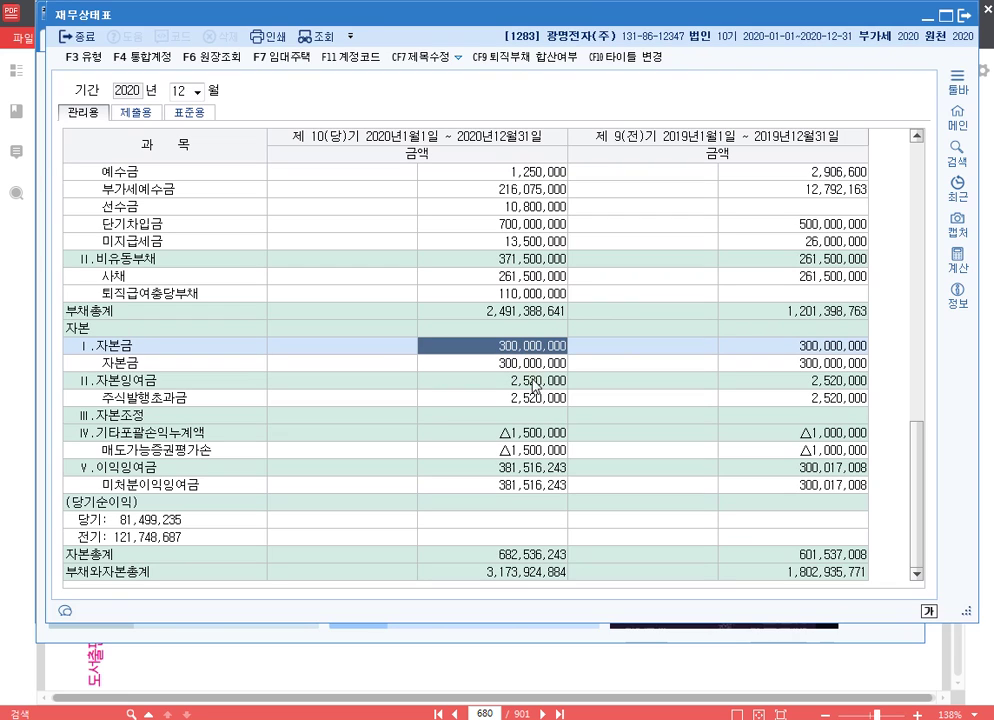
left_click(500, 380)
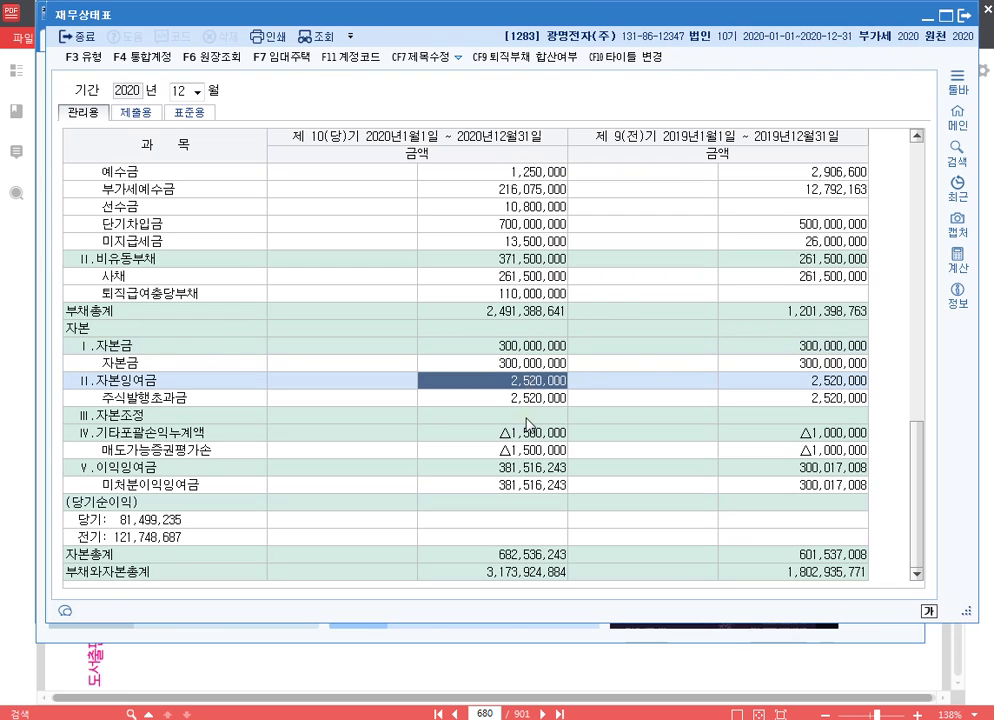
left_click(520, 415)
left_click(552, 433)
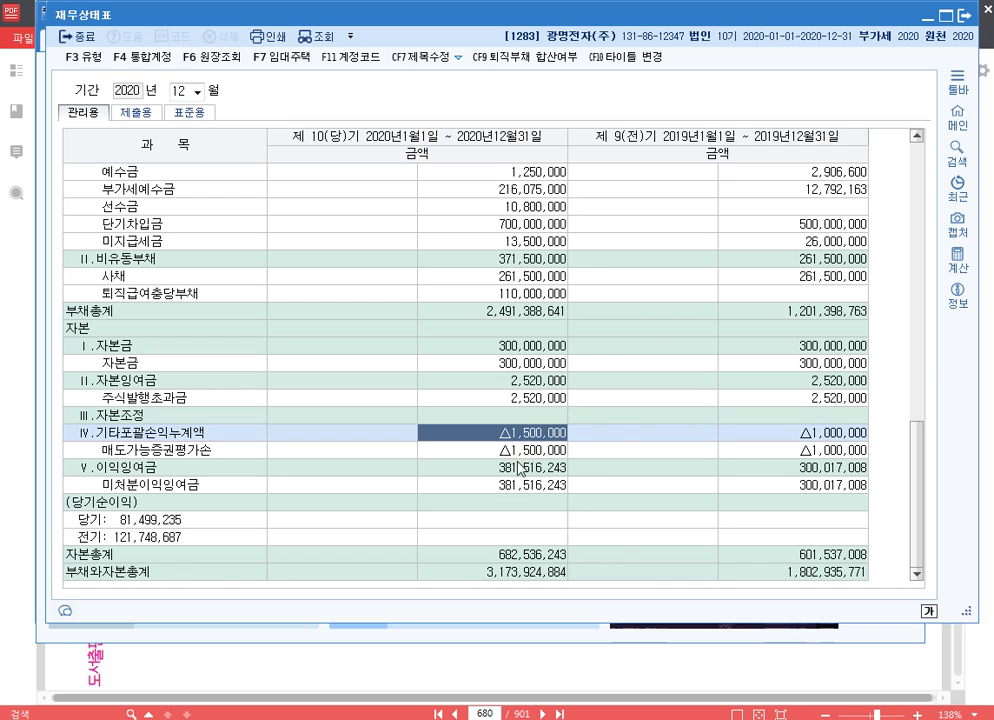
left_click(530, 469)
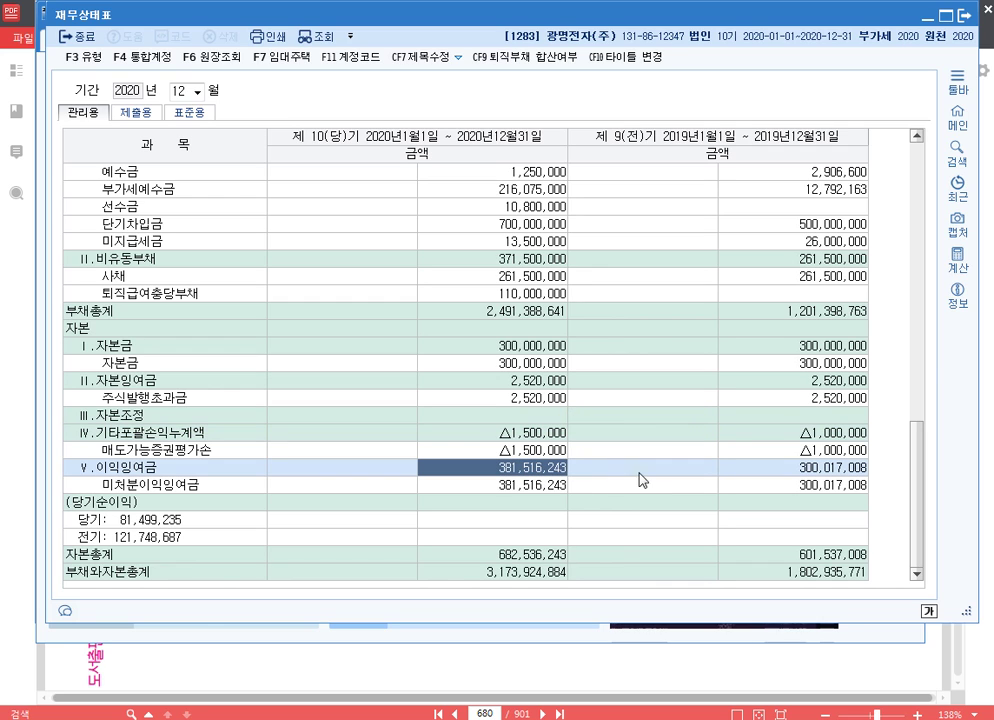
left_click(760, 345)
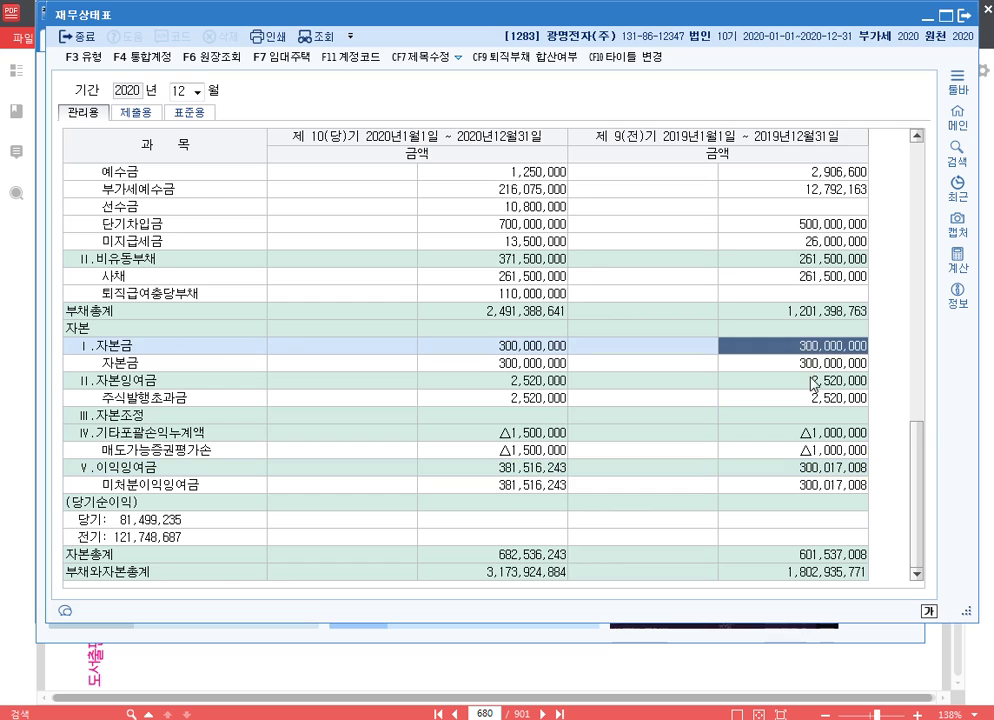
left_click(800, 380)
left_click(810, 432)
left_click(815, 468)
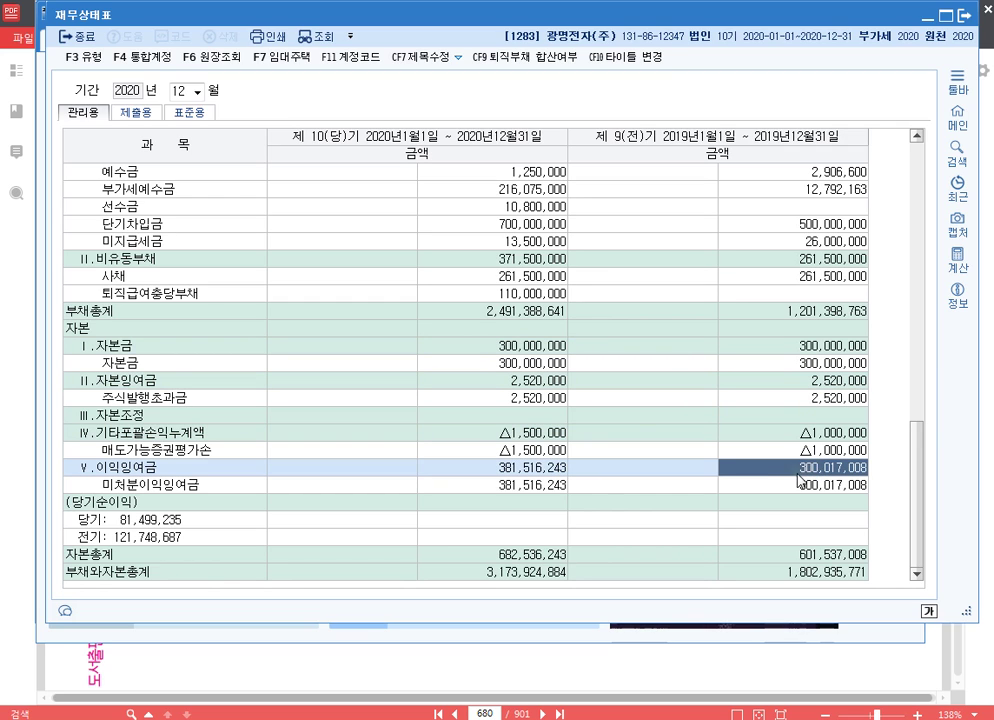
Return to the (갑) form and shift its window so the prior-year 재무상태표 amounts are readable beside it
key("alt+Tab")
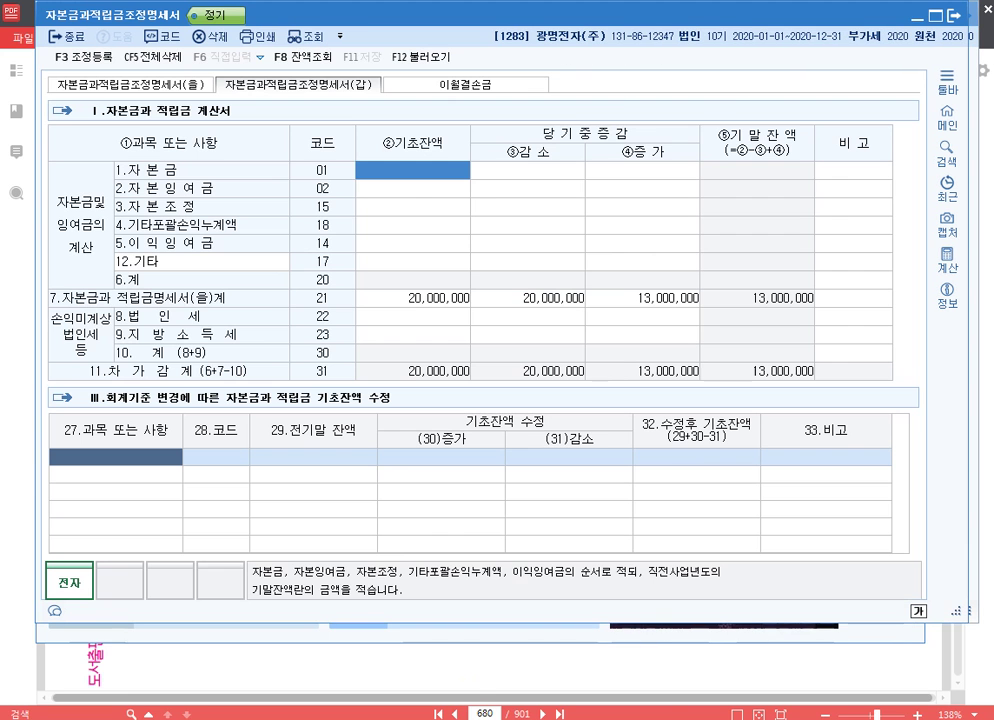
left_click_drag(748, 27, 561, 45)
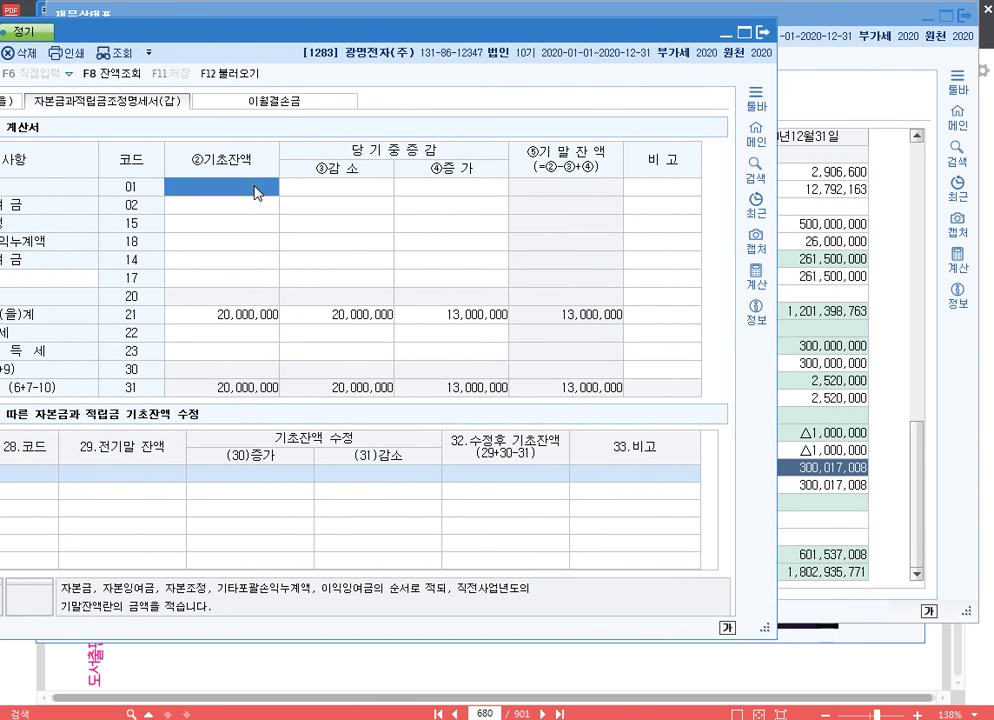
Enter the 기초잔액 of 자본금 as 300,000,000 and of 자본잉여금 as 2,520,000 in the (갑) form
type("300000000")
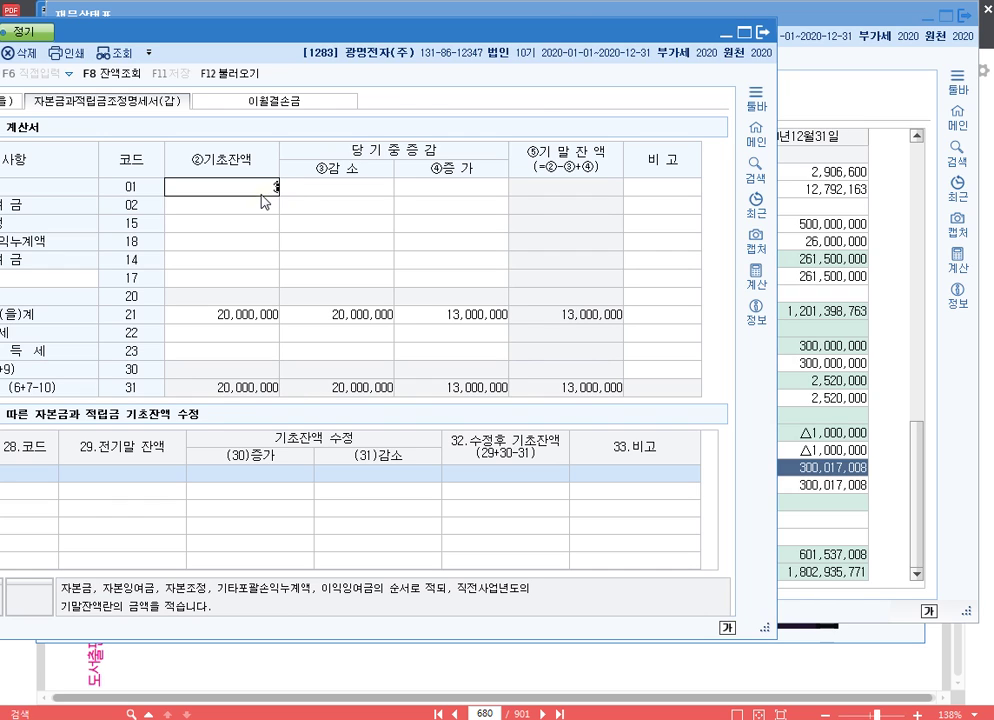
key("Return")
key("Down")
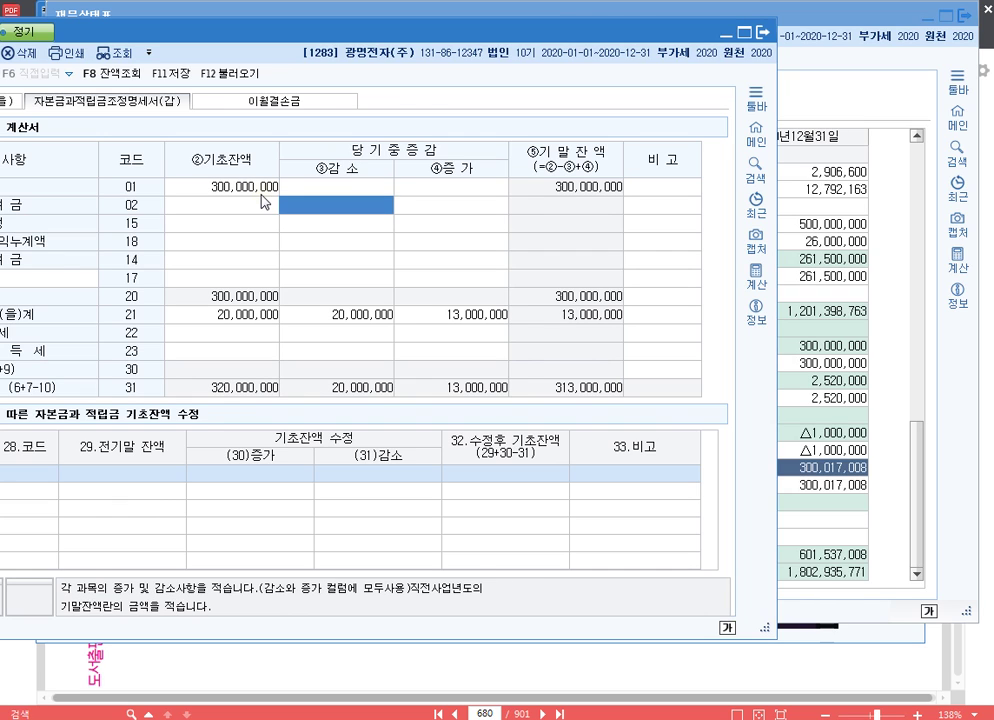
left_click(262, 201)
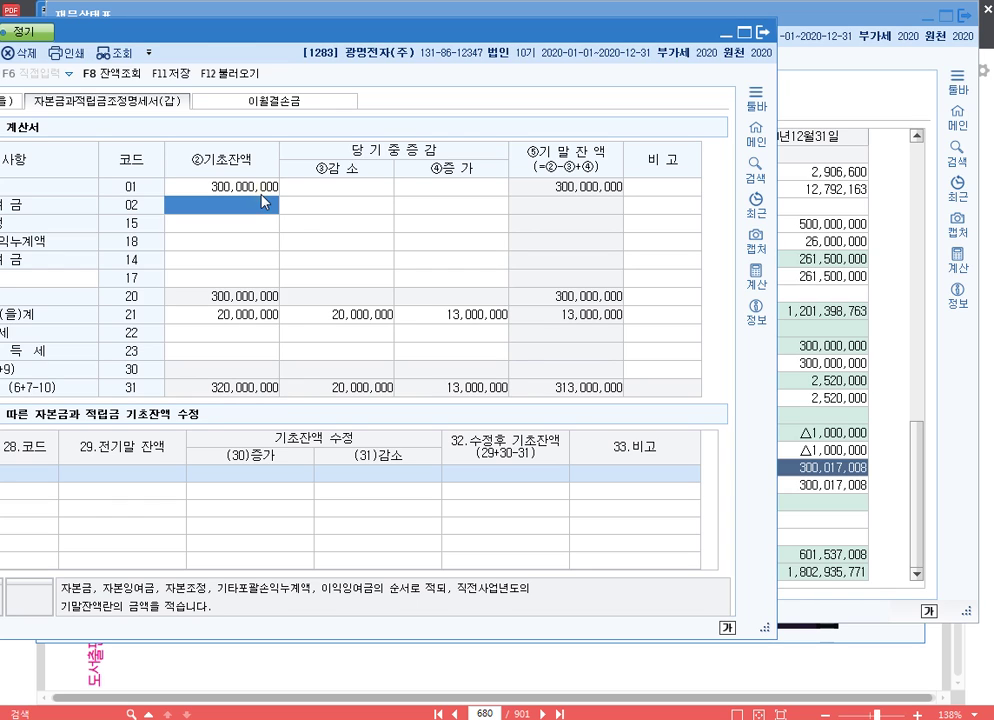
type("2,520")
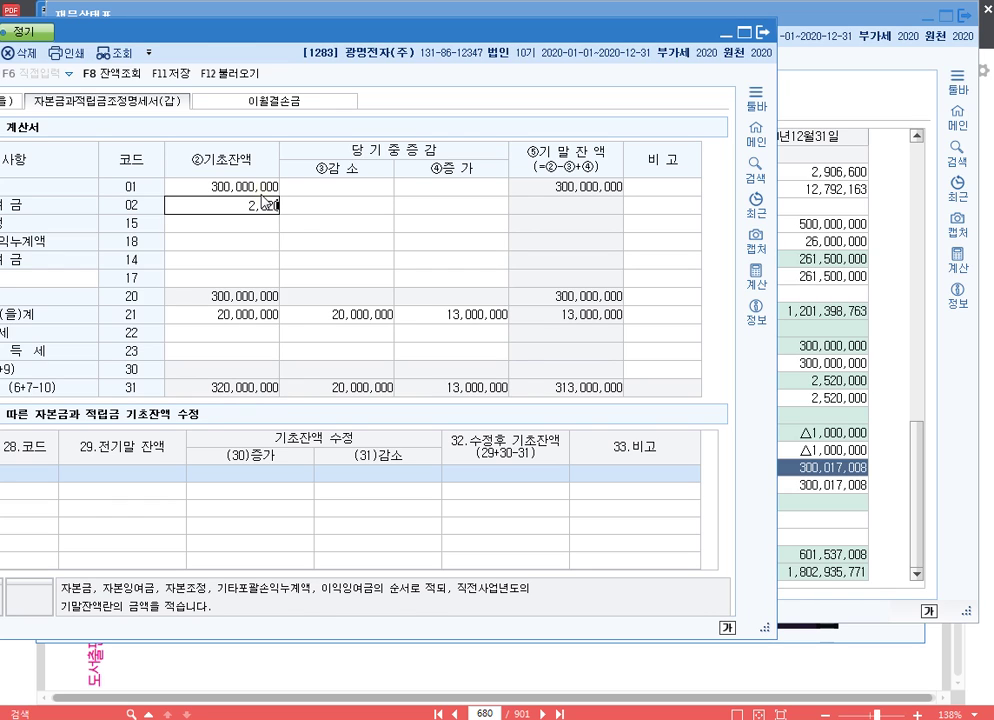
type(",000")
key("Return")
left_click(265, 201)
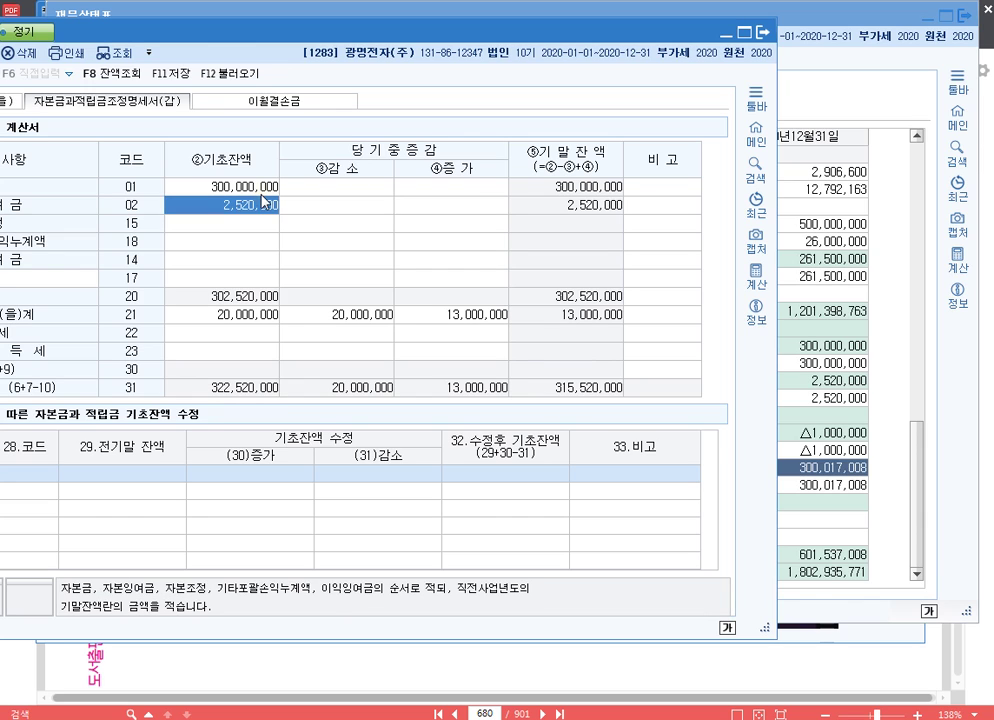
Enter the 기초잔액 of 기타포괄손익누계액 as -1,000,000 and of 이익잉여금 as 300,017,008
key("Down")
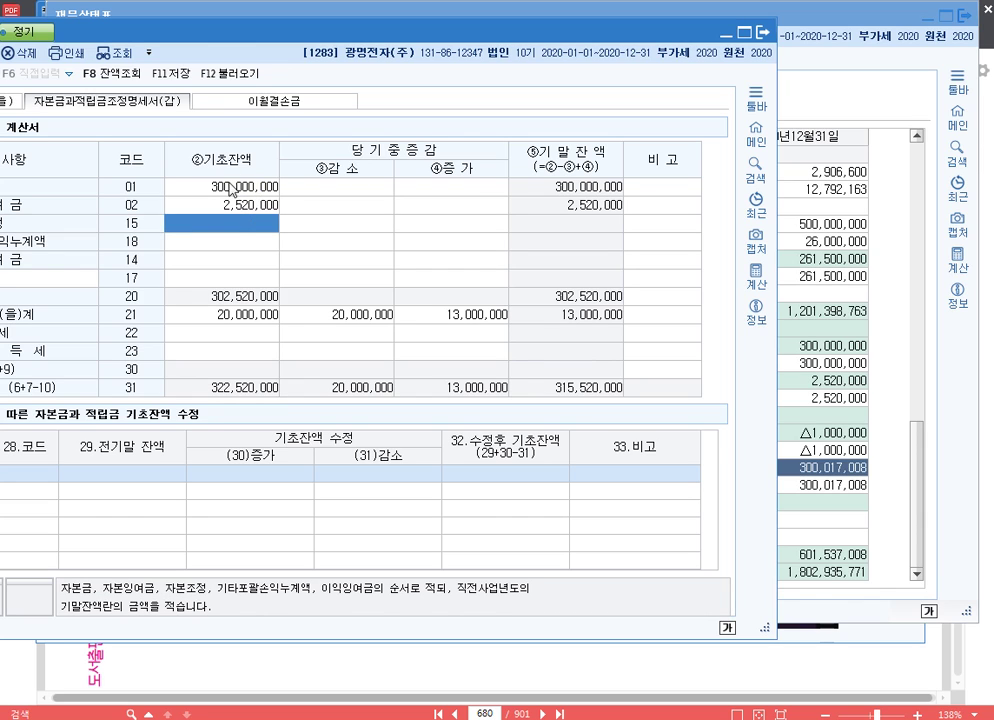
key("Down")
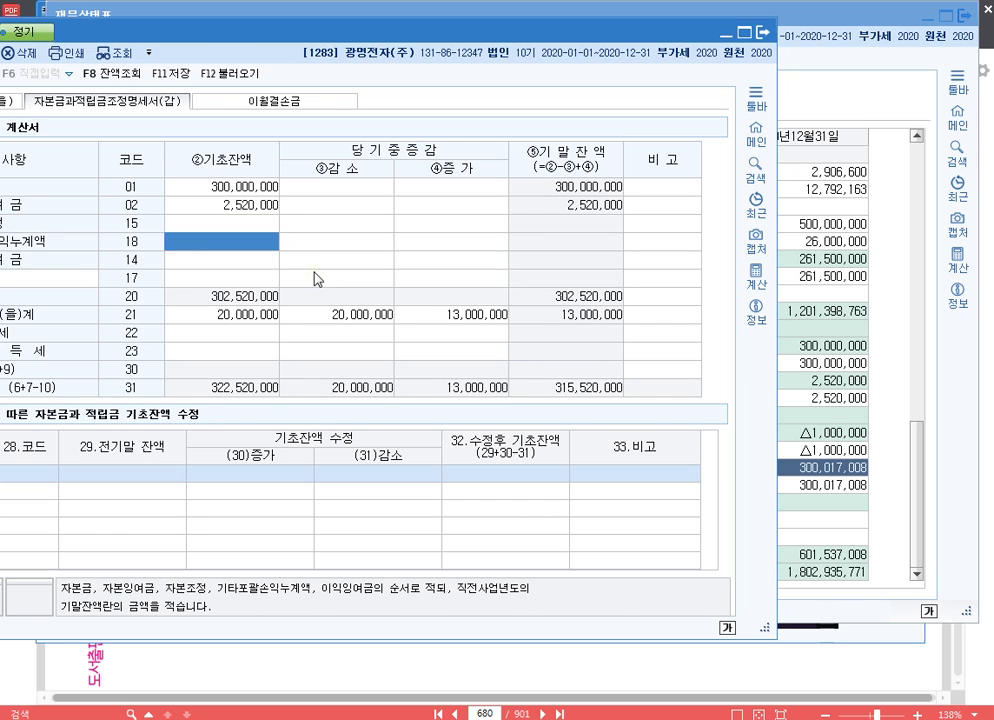
type("-")
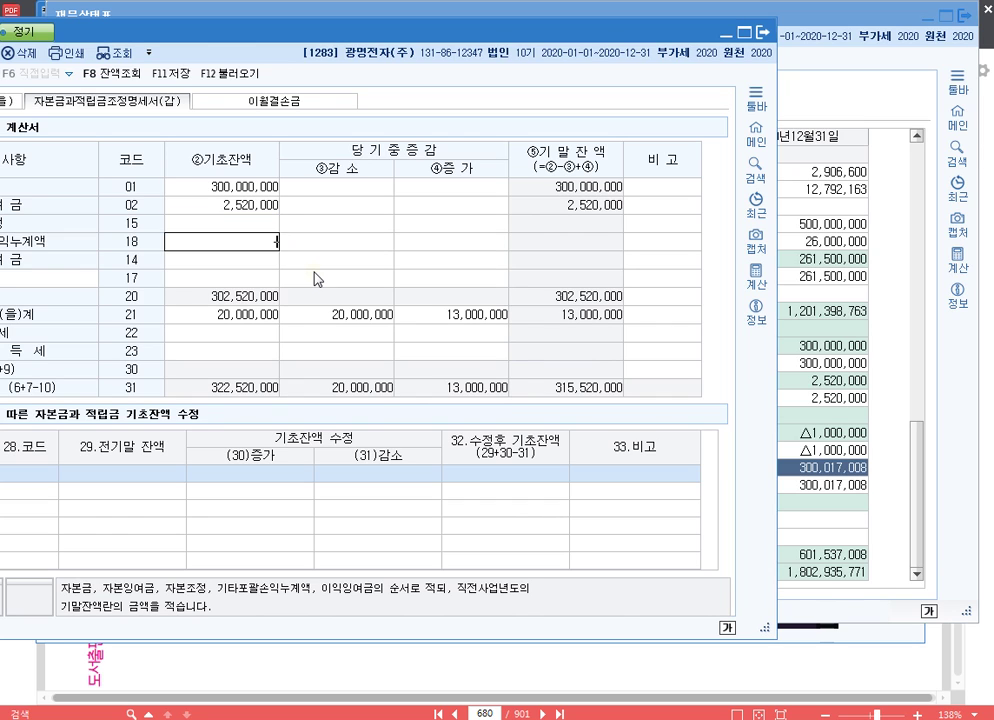
type("1,000,000")
key("Return")
key("Left")
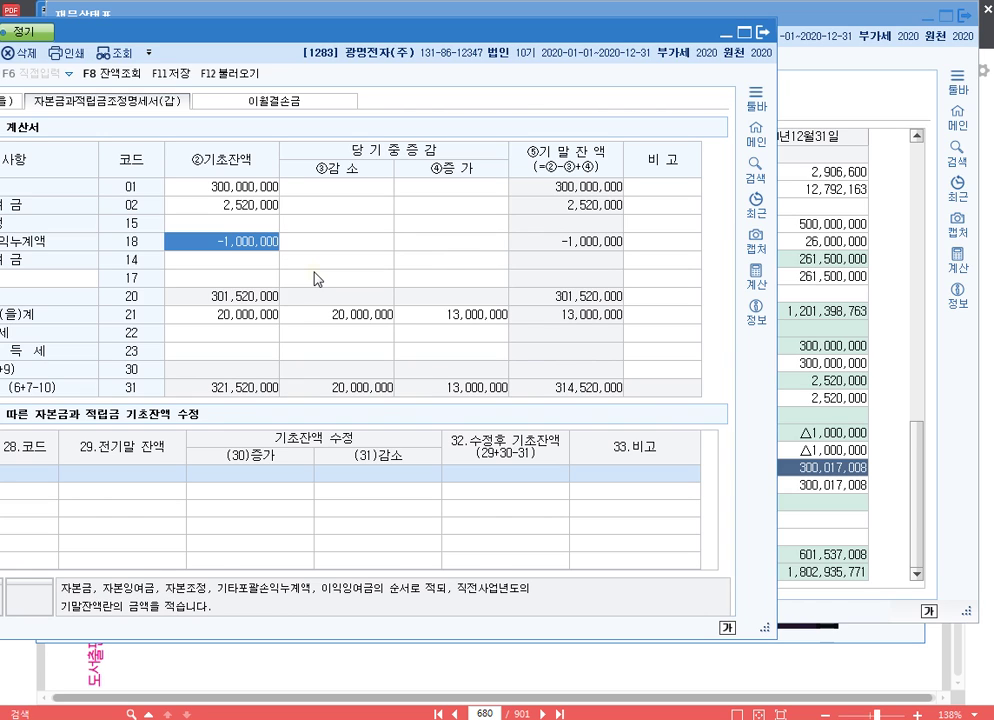
key("Down")
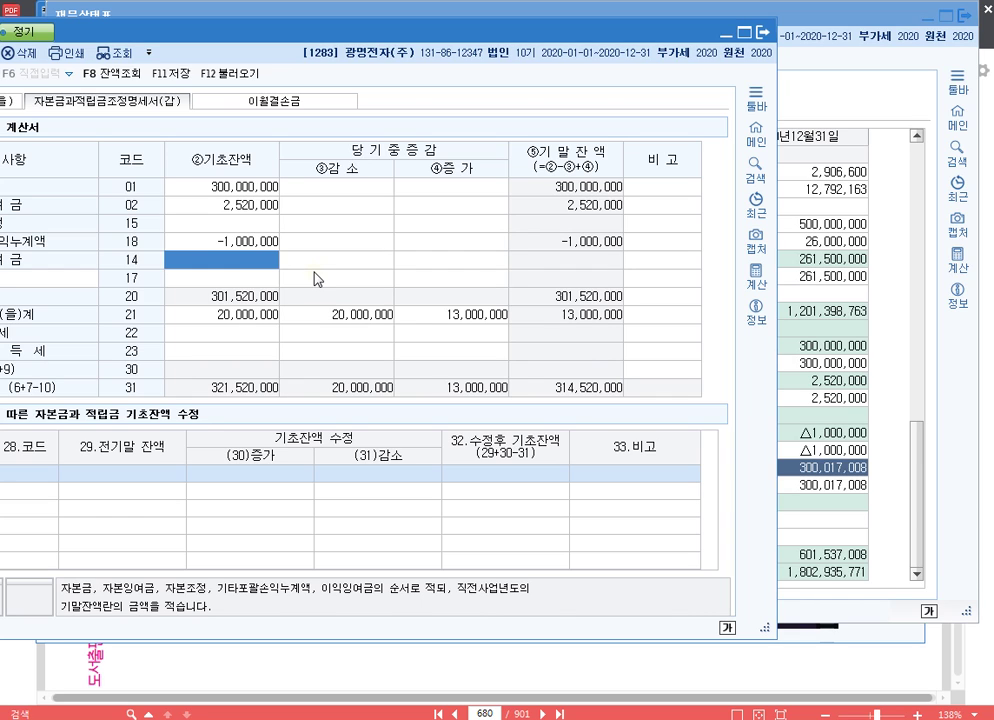
type("300,0")
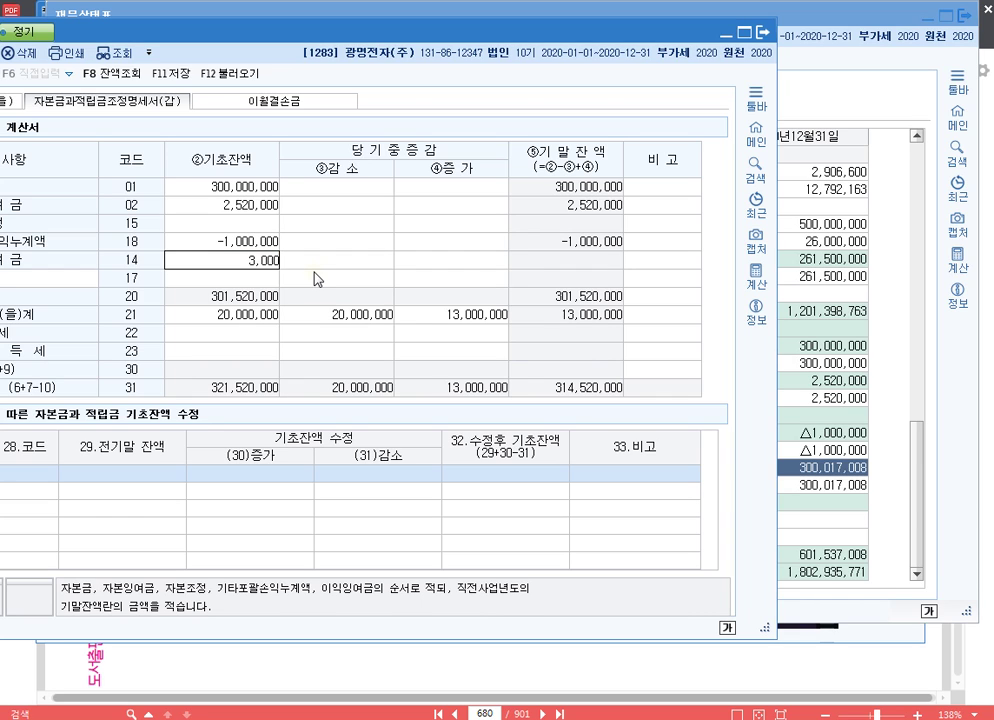
type("17,008")
key("Return")
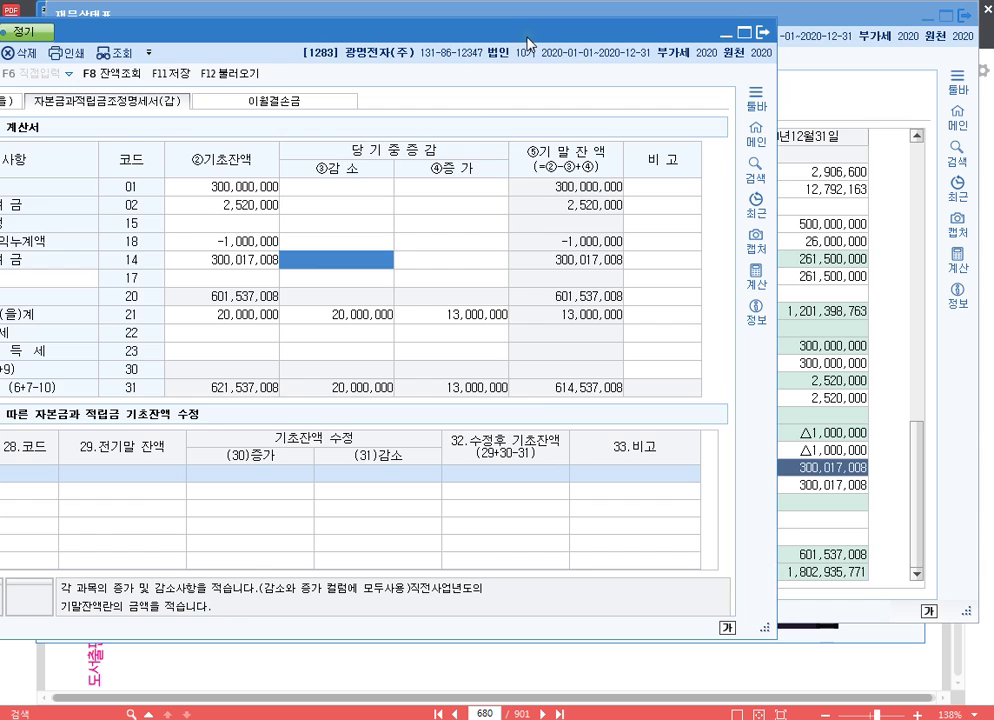
Compare the current and prior-year equity amounts in the 재무상태표 and enter -500,000 as the 증가 of 기타포괄손익누계액
left_click_drag(528, 42, 444, 45)
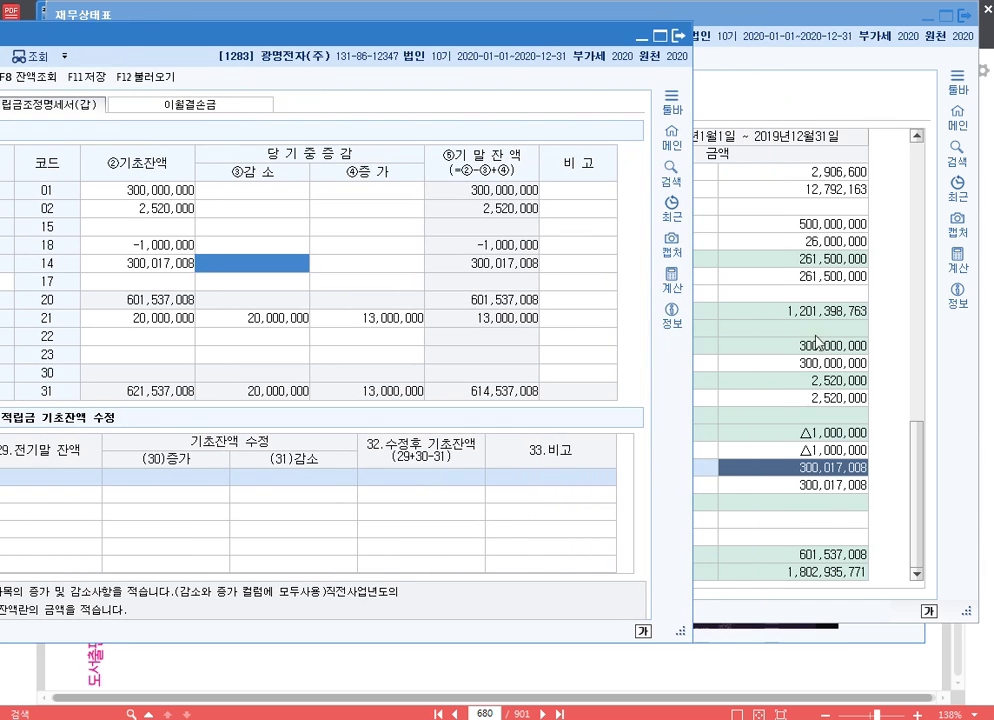
left_click_drag(333, 31, 576, 15)
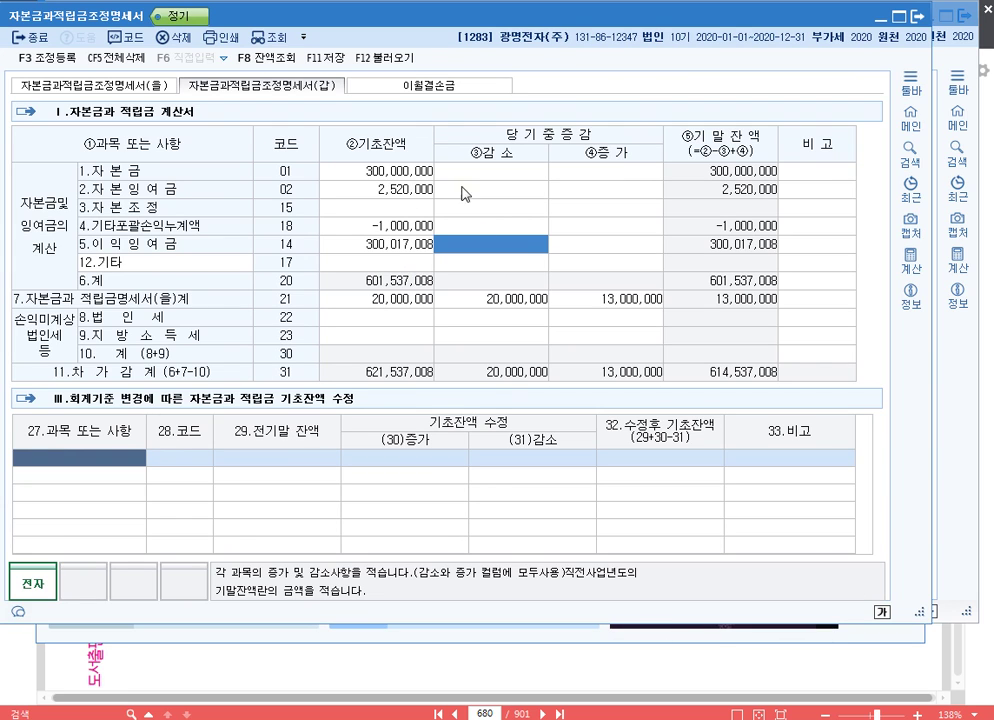
left_click_drag(611, 23, 617, 379)
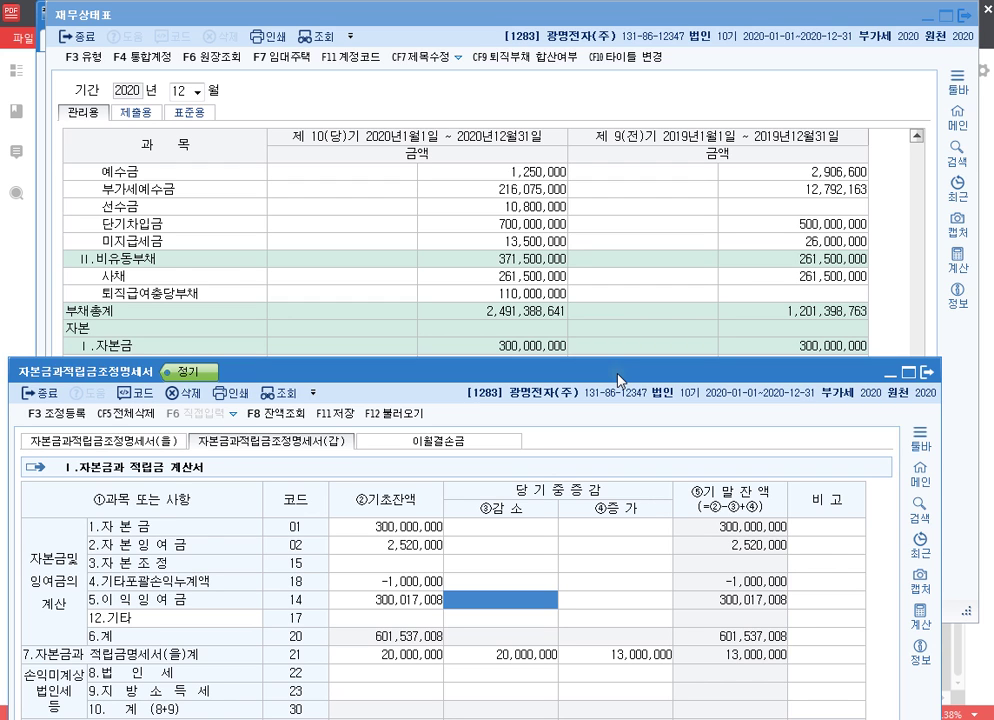
left_click_drag(618, 380, 619, 412)
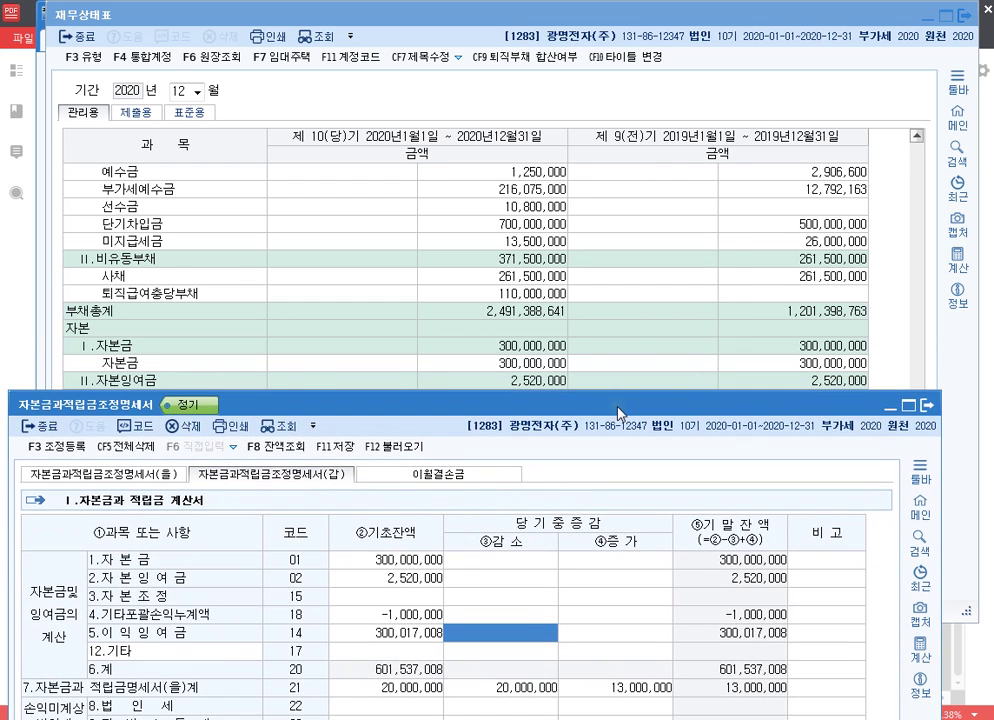
left_click_drag(617, 406, 621, 466)
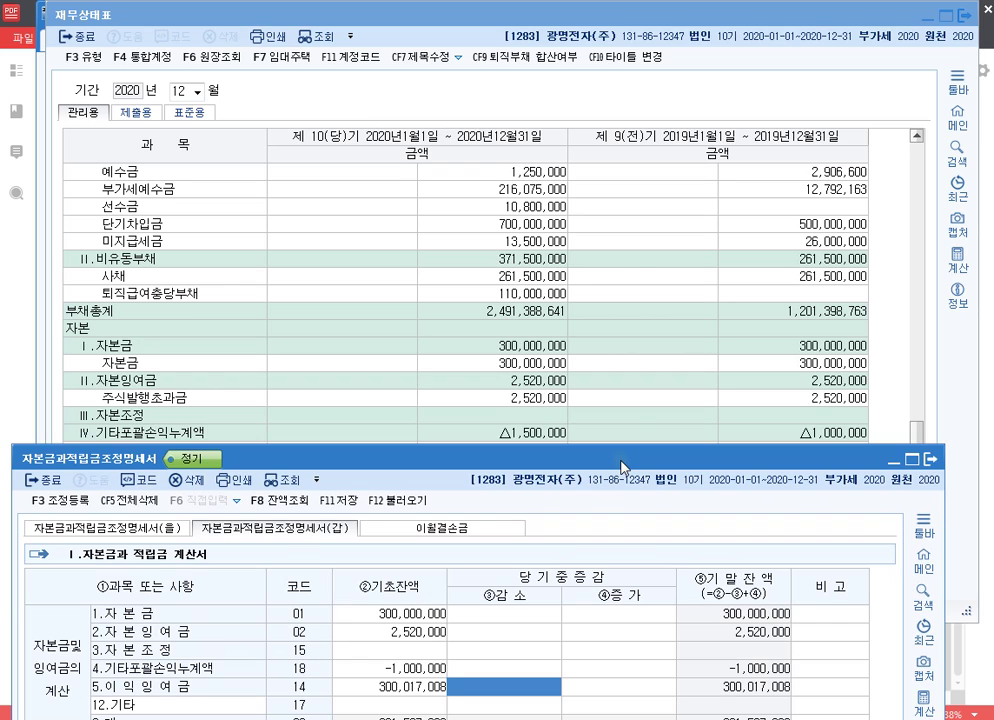
left_click_drag(621, 466, 643, 55)
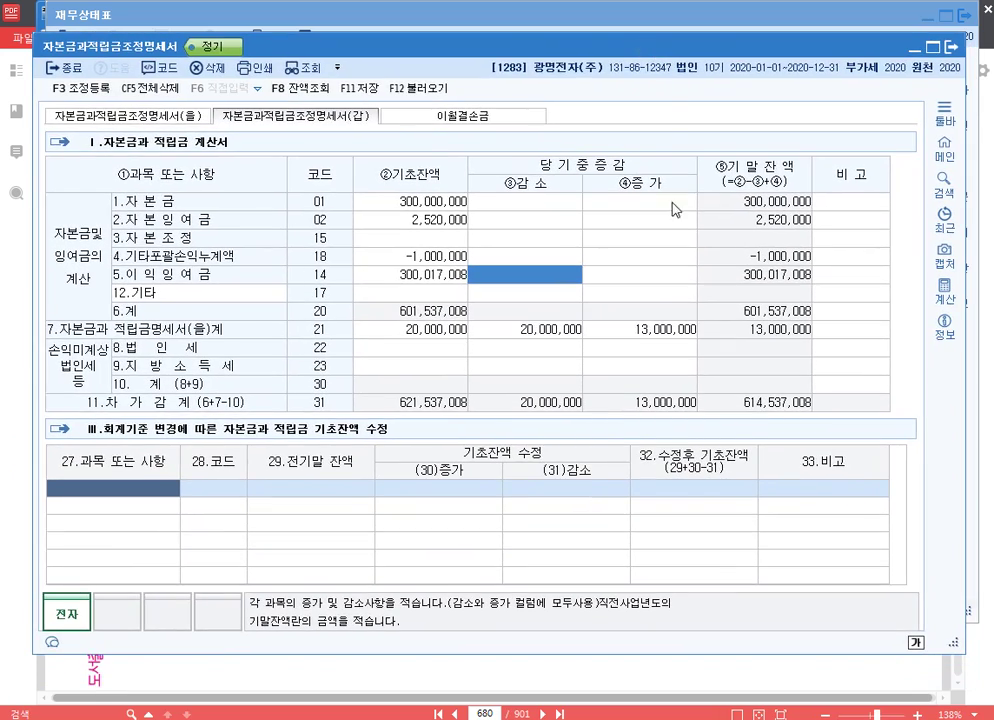
left_click(683, 257)
type("-5000000")
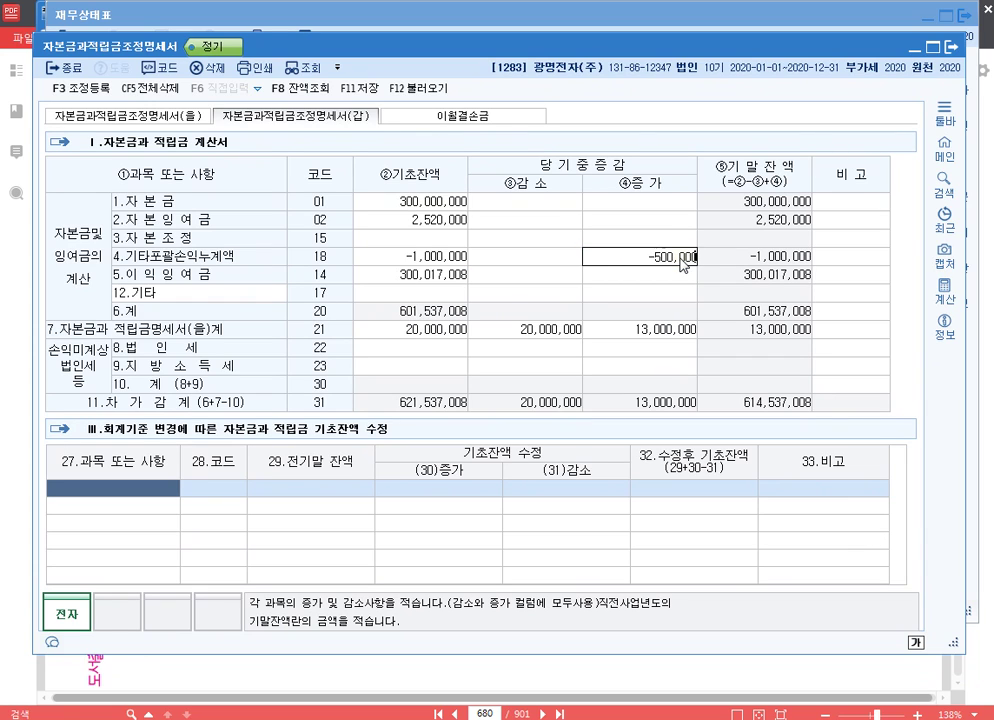
key("Return")
left_click(683, 257)
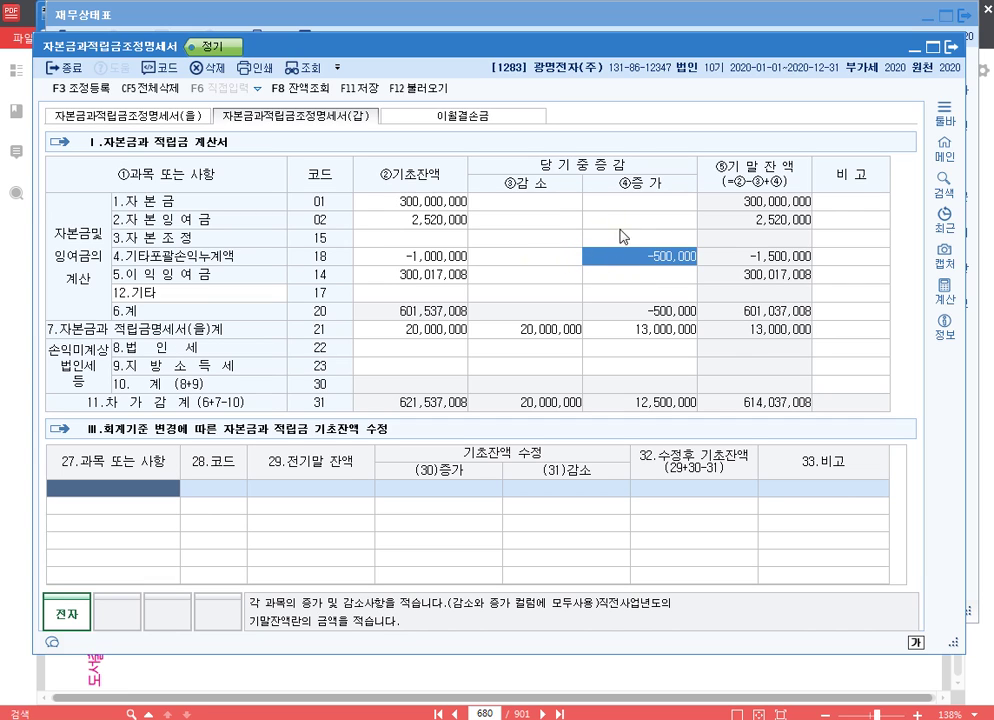
Try the alternative entry for 기타포괄손익누계액 with a 감소 of -1,000,000 and a 증가 of -1,500,000
left_click(557, 256)
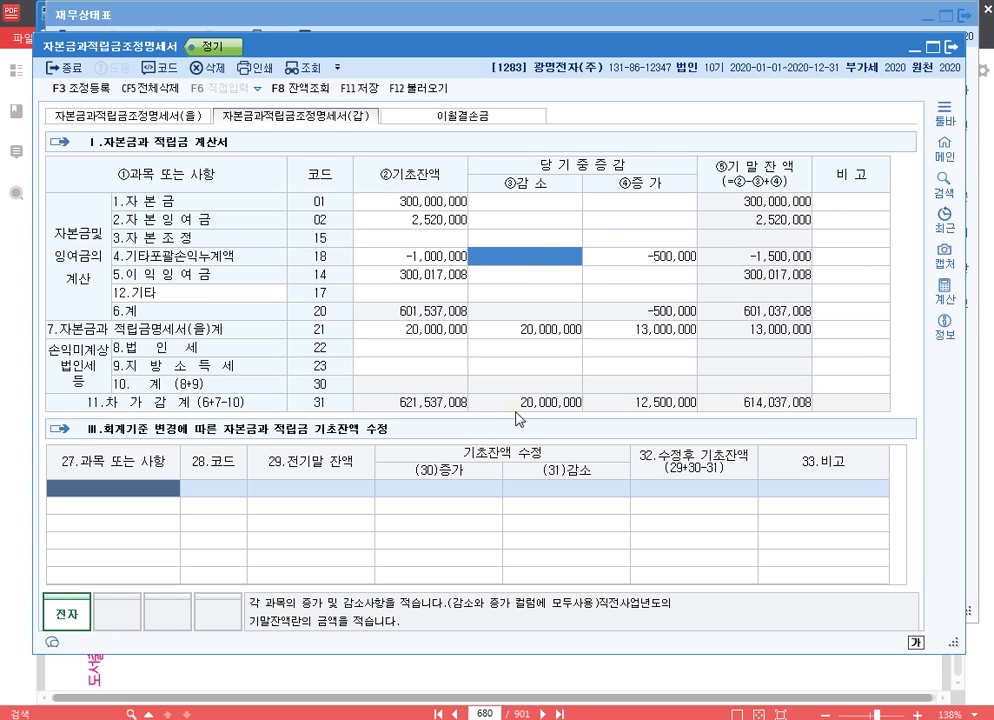
type("-1000000")
key("Return")
key("BackSpace")
type("-1,5")
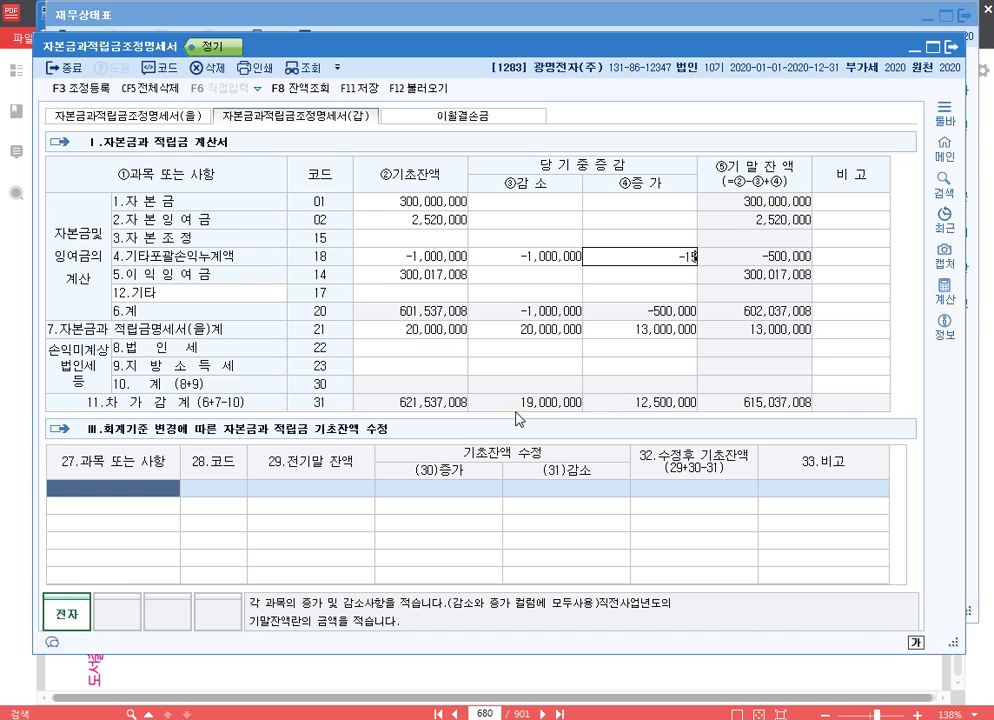
type("00,000")
key("Return")
key("Left")
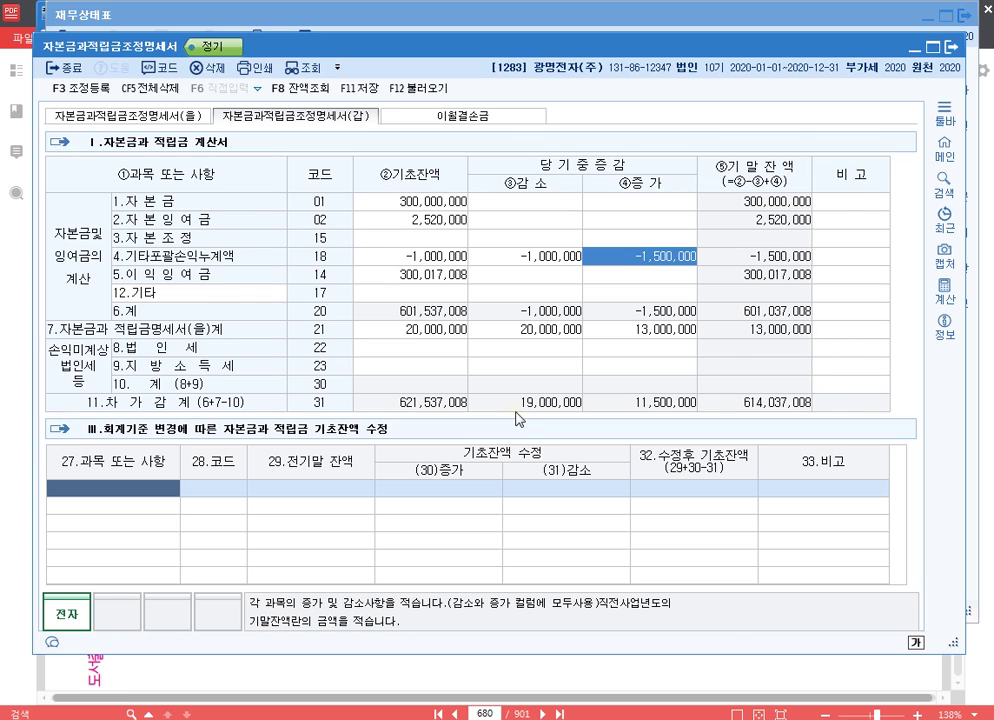
Clear the 감소 of 기타포괄손익누계액 and set its 증가 back to -500,000
key("Left")
key("Delete")
key("Right")
type("-500000")
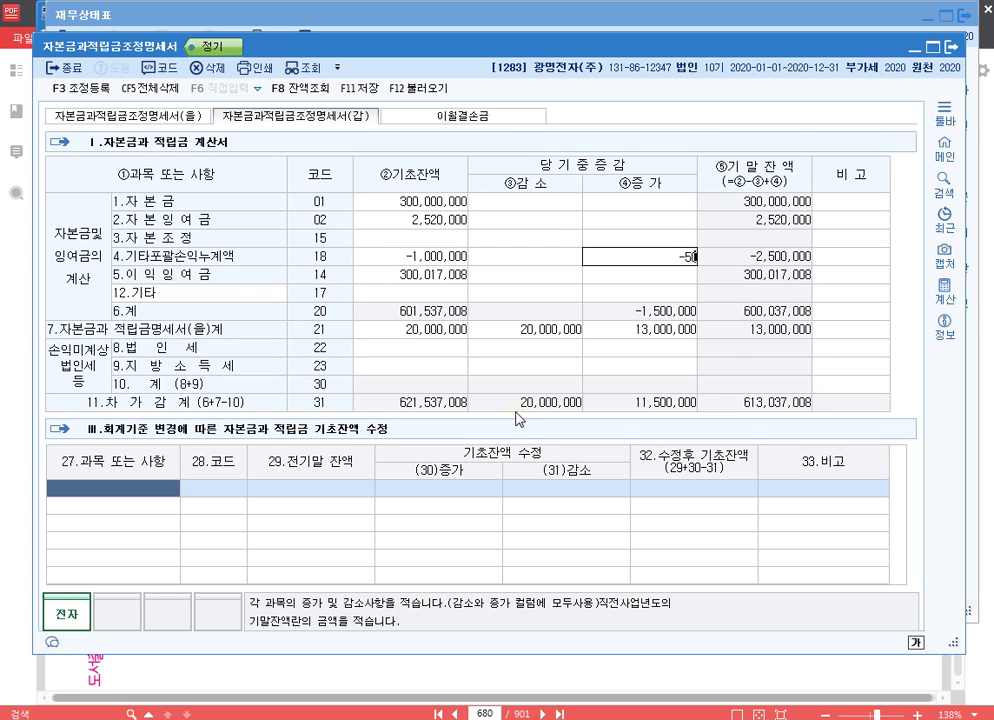
key("Return")
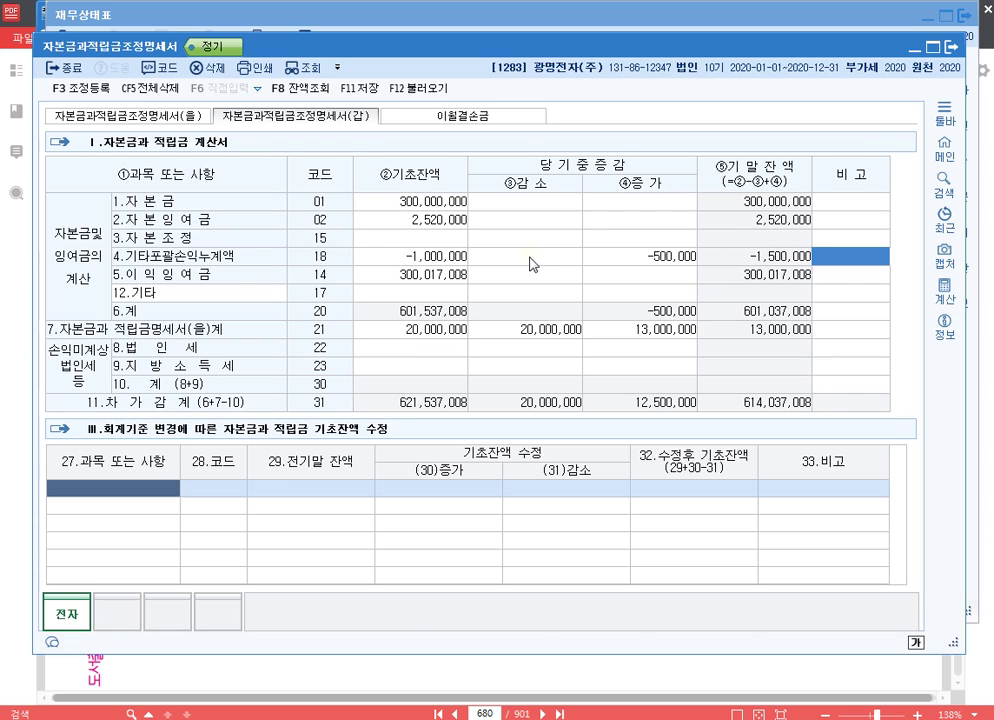
left_click(412, 256)
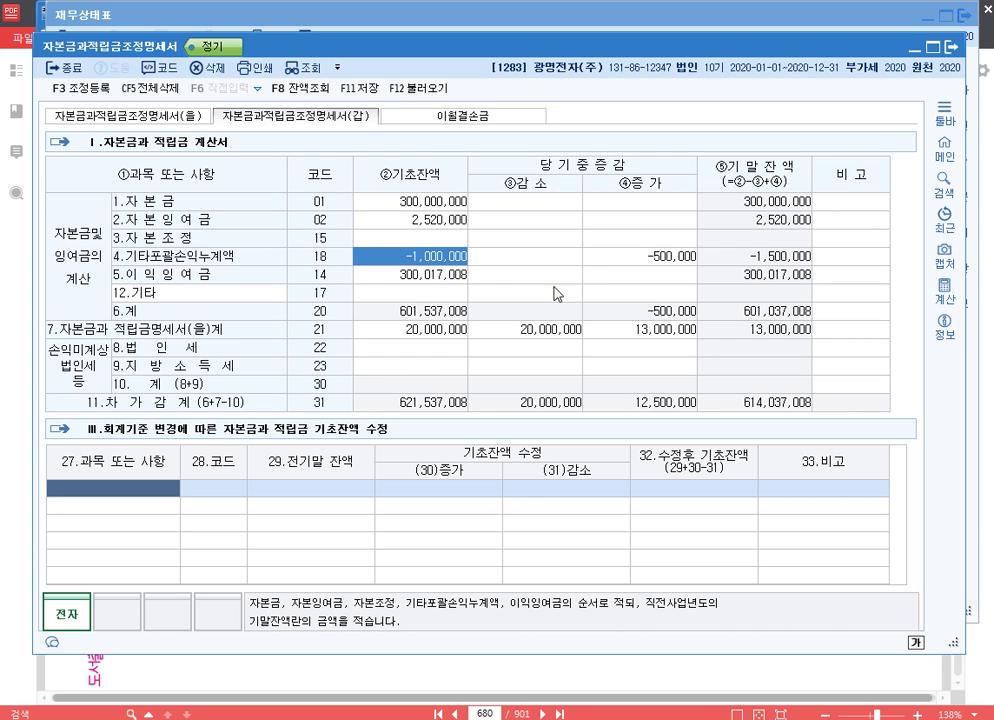
Check the current-year 당기순이익 in the 재무상태표 and enter 81,499,235 as the 증가 of 이익잉여금 in the (갑) form
left_click(502, 718)
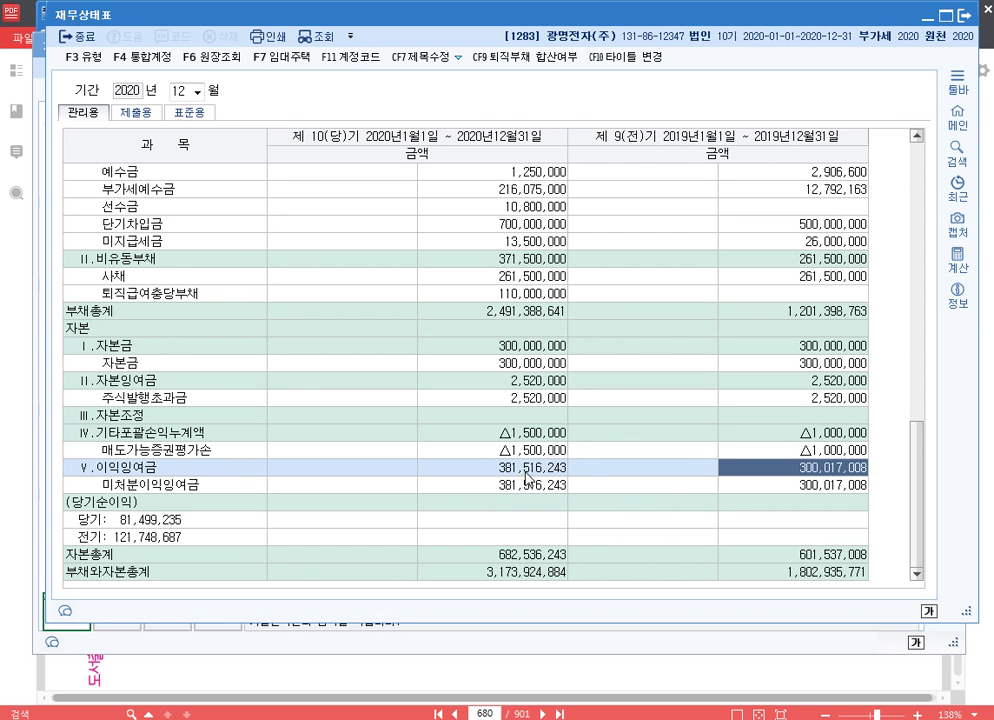
right_click(518, 502)
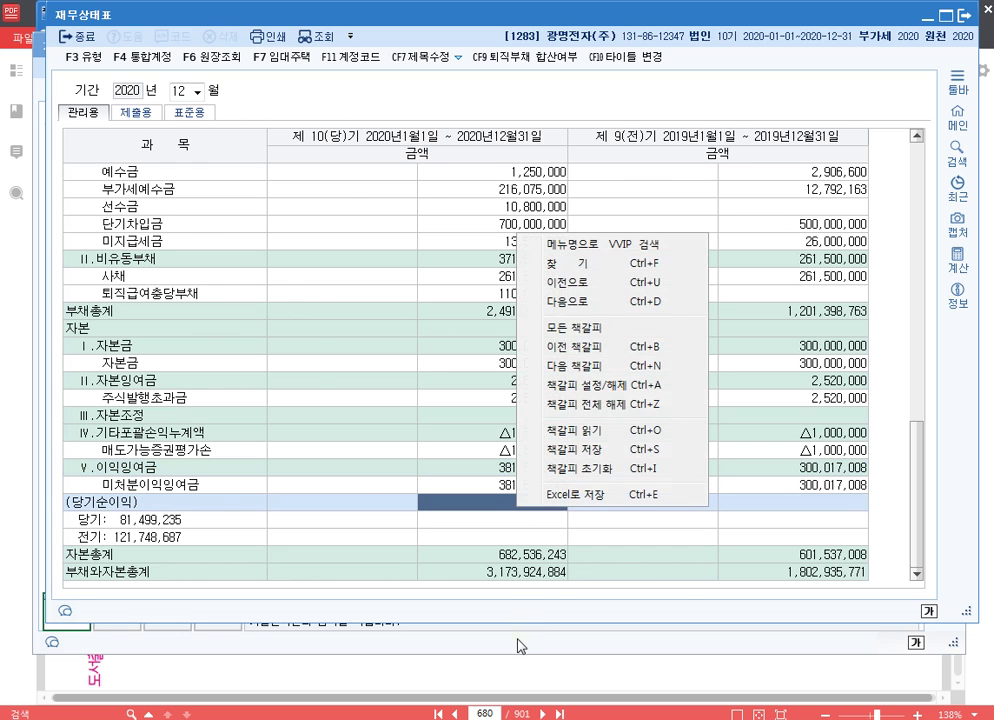
left_click(518, 645)
left_click(676, 281)
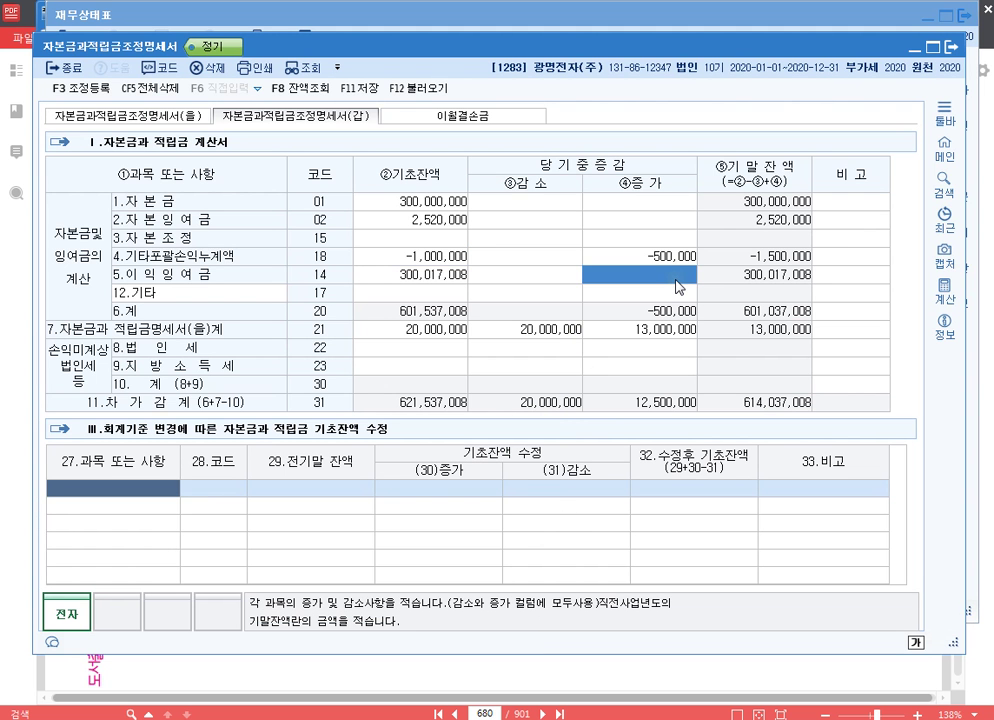
type("814")
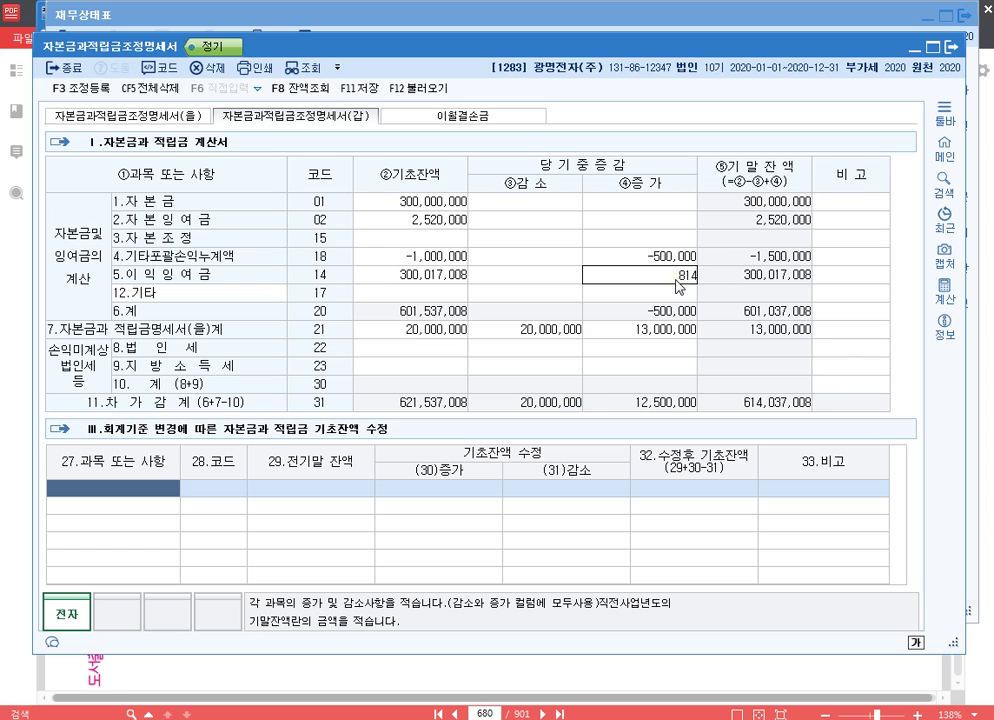
type("99335")
key("Return")
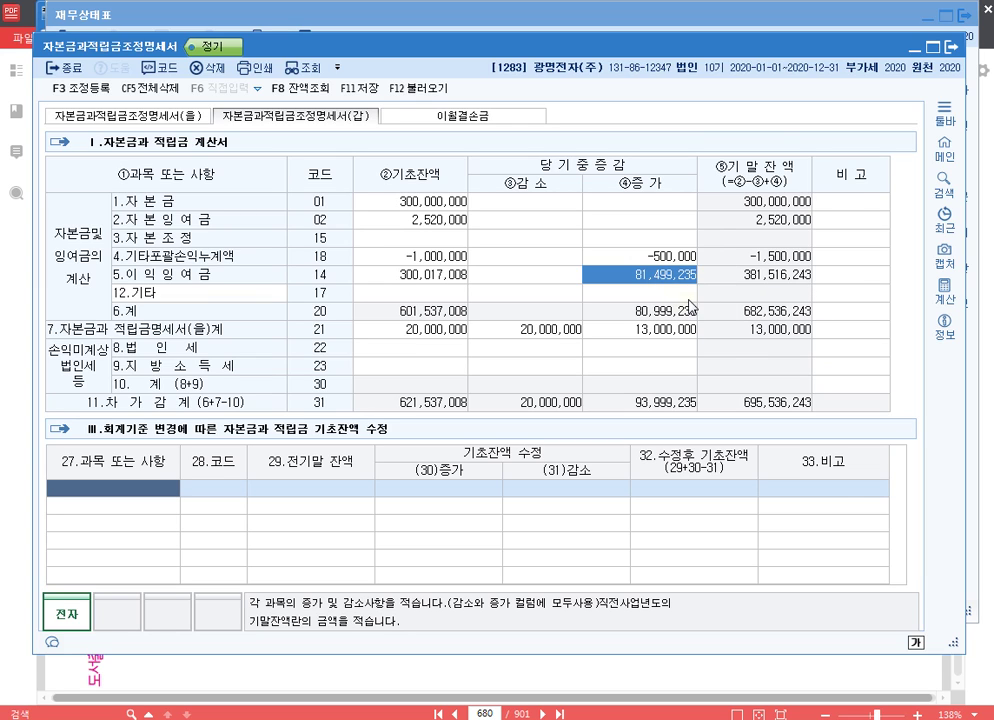
Leave the 증가 of 법인세 and 지방소득세 blank and save the 자본금과적립금조정명세서 (갑)
left_click(658, 350)
left_click(657, 366)
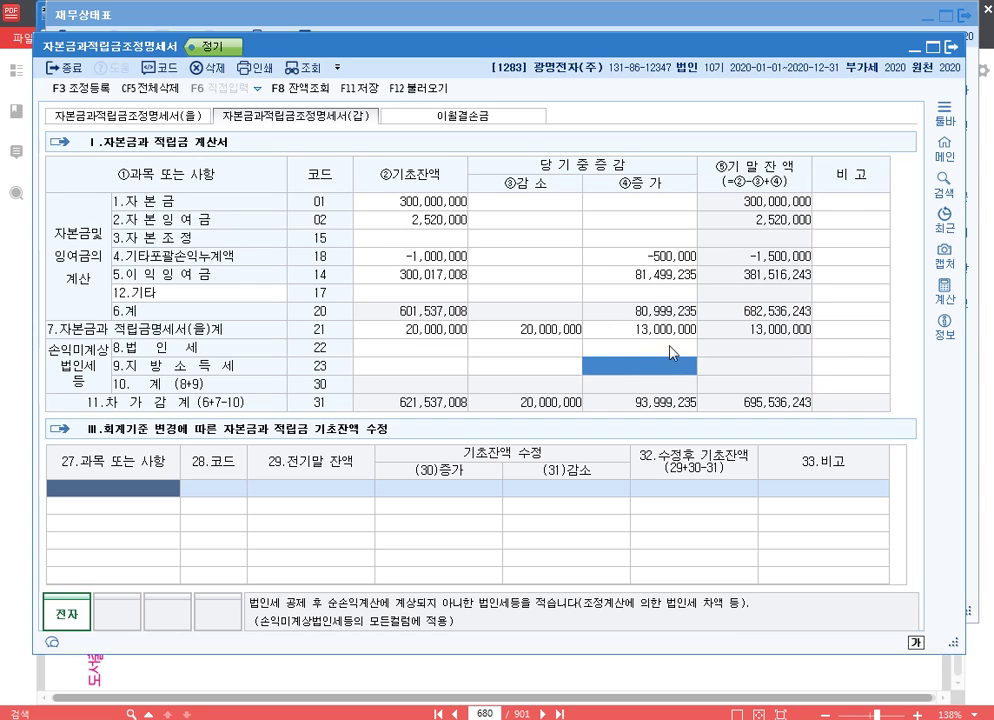
left_click(357, 88)
Examine the 감소 and 증가 cells of 법인세 and 지방소득세 under 손익미계상 법인세 등
left_click(566, 352)
left_click(576, 365)
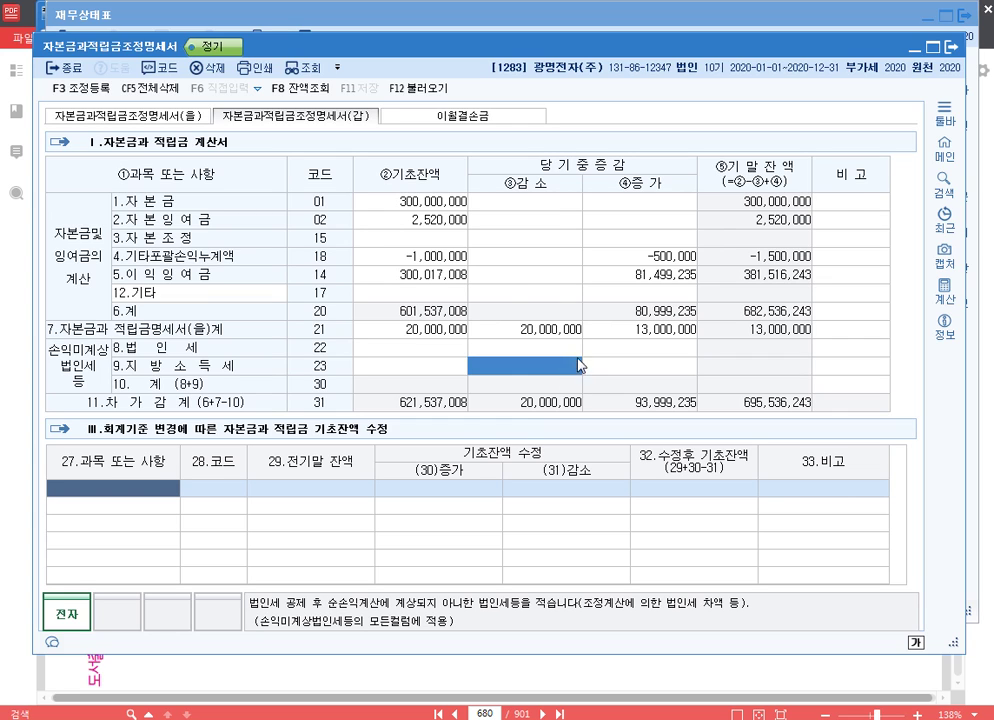
left_click(615, 348)
left_click(643, 366)
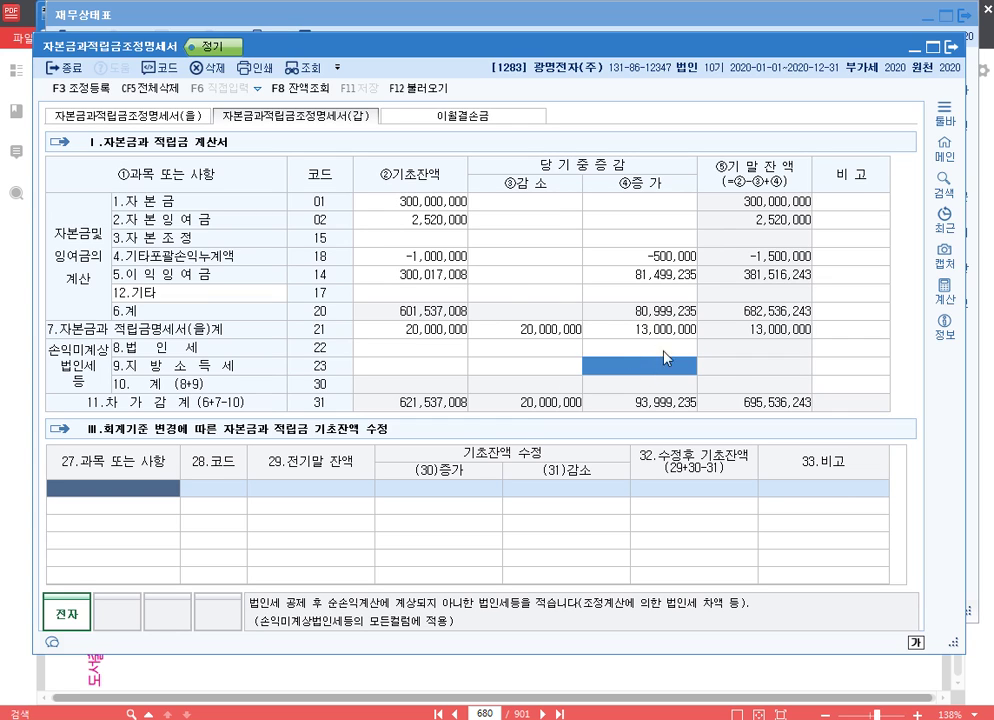
left_click(664, 350)
left_click(667, 364)
left_click(666, 350)
left_click(669, 368)
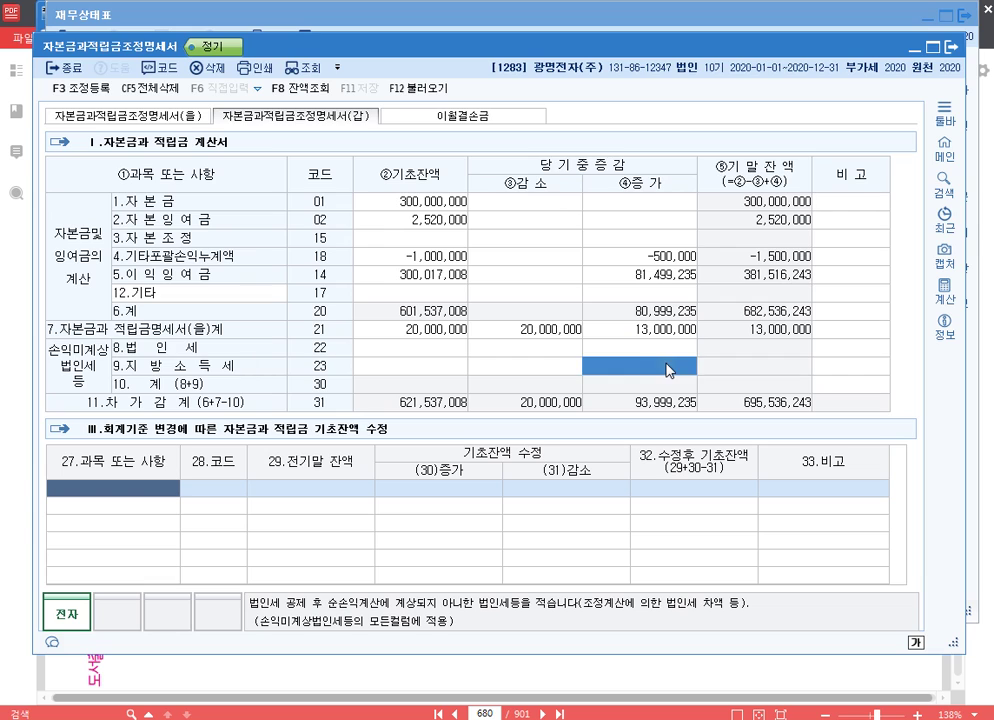